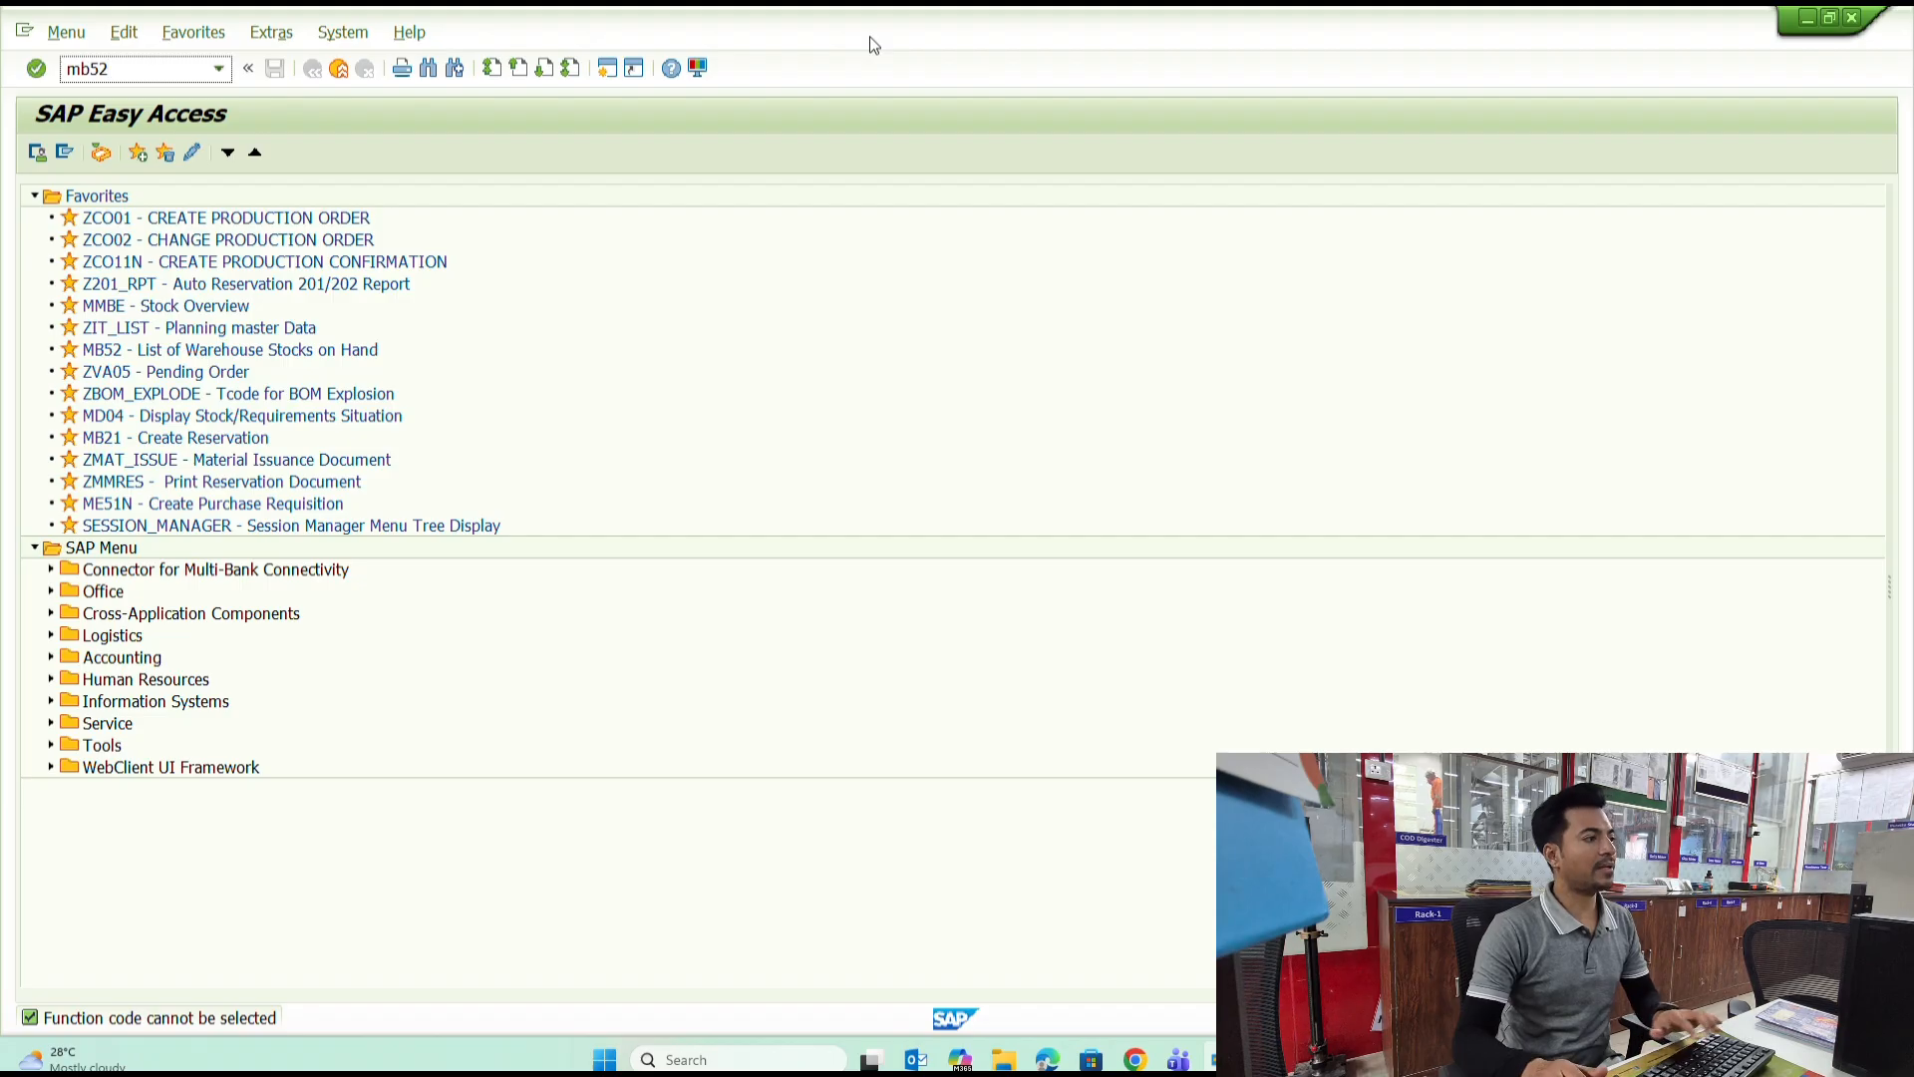
Open transaction MB52 and set the material selection to cfefdmx* for plant 1083 and storage location A001.
{"action": "key", "text": "Return"}
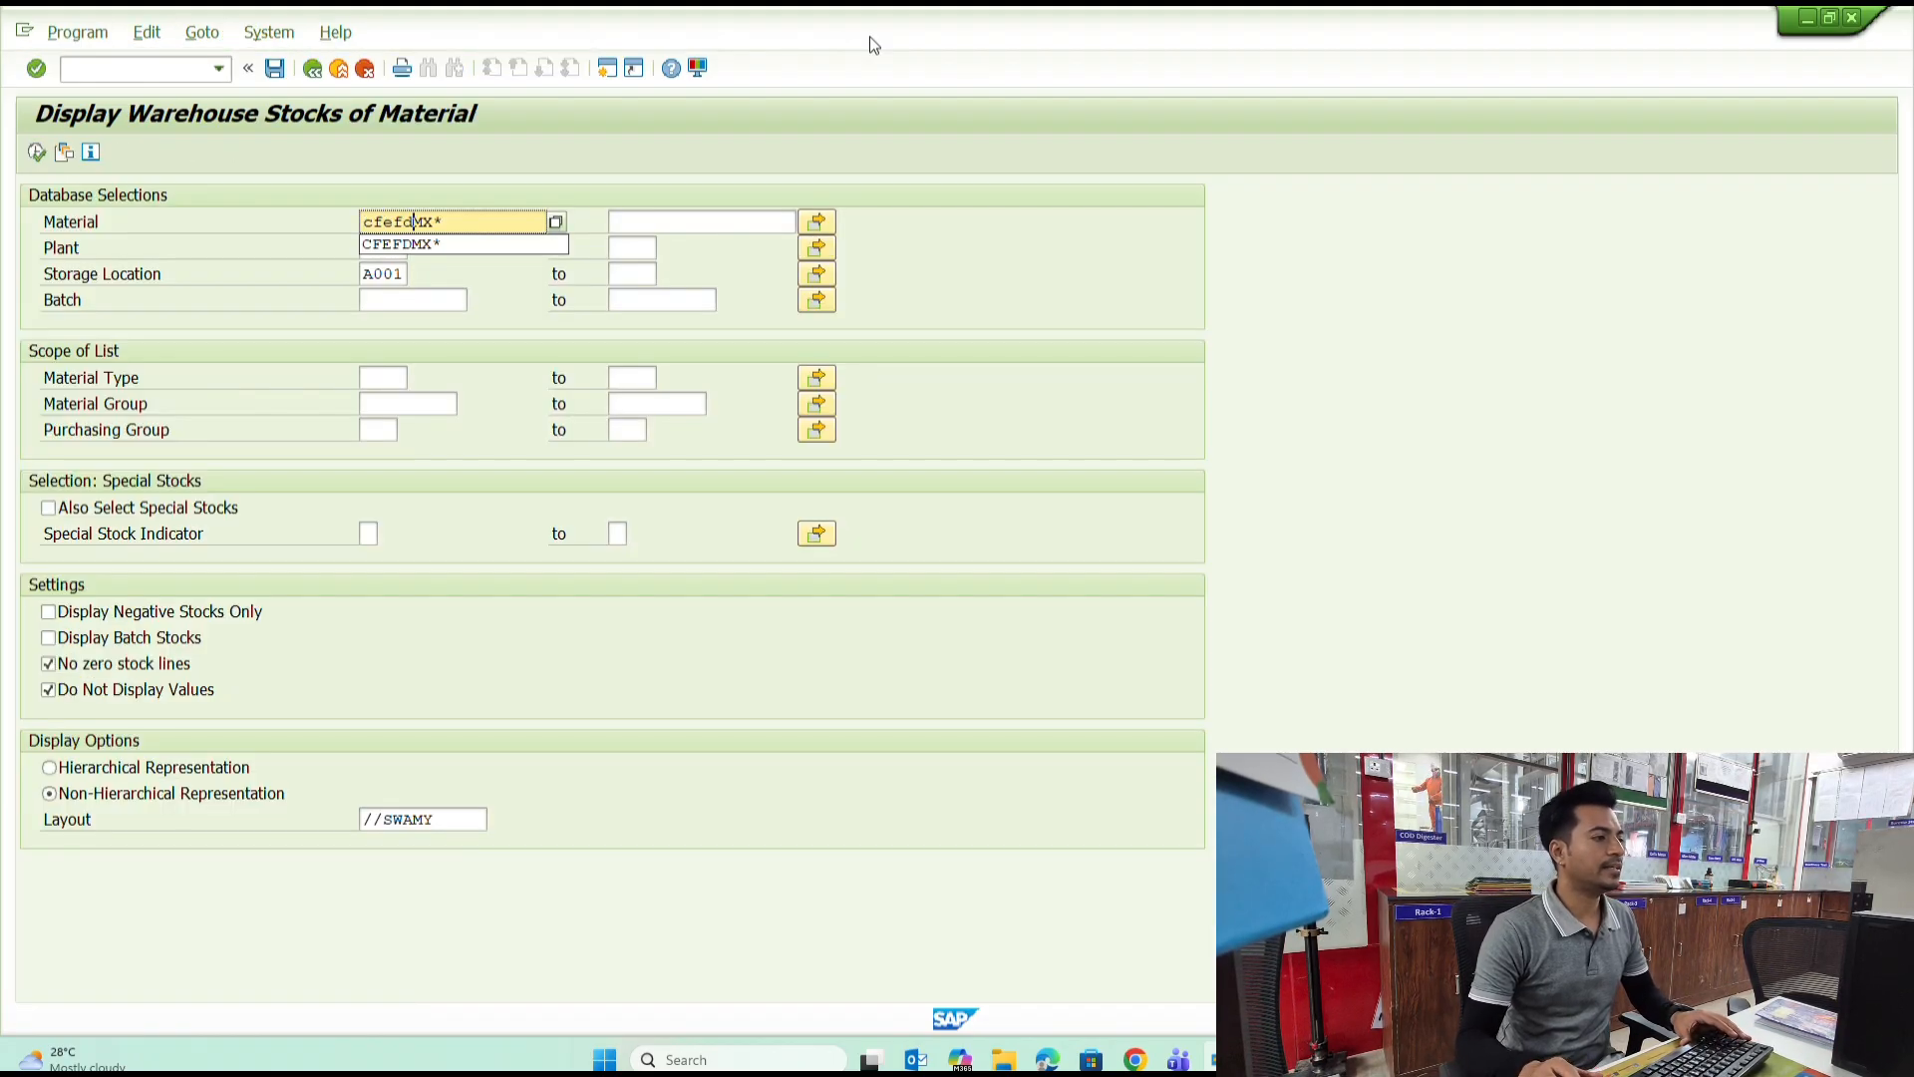
{"action": "type", "text": "cfefdmx*"}
{"action": "key", "text": "Tab"}
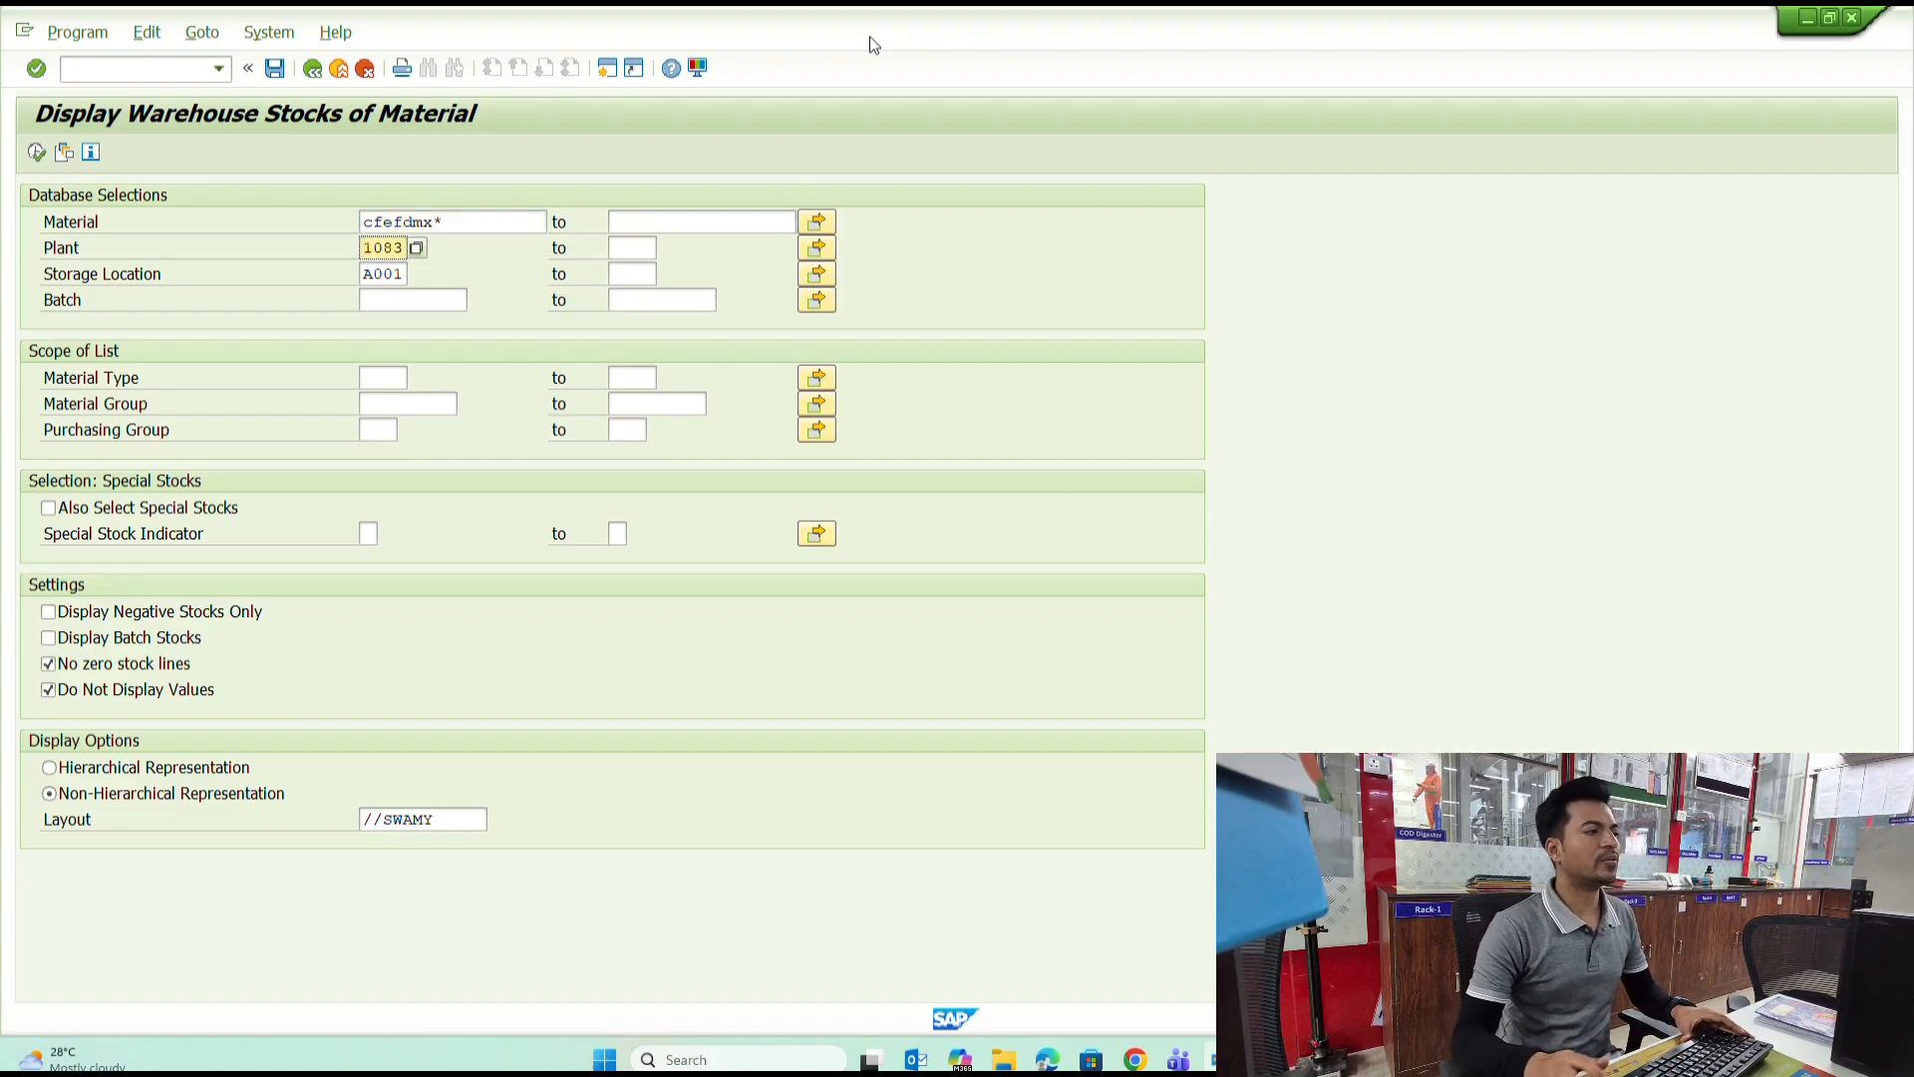
{"action": "key", "text": "shift+Tab"}
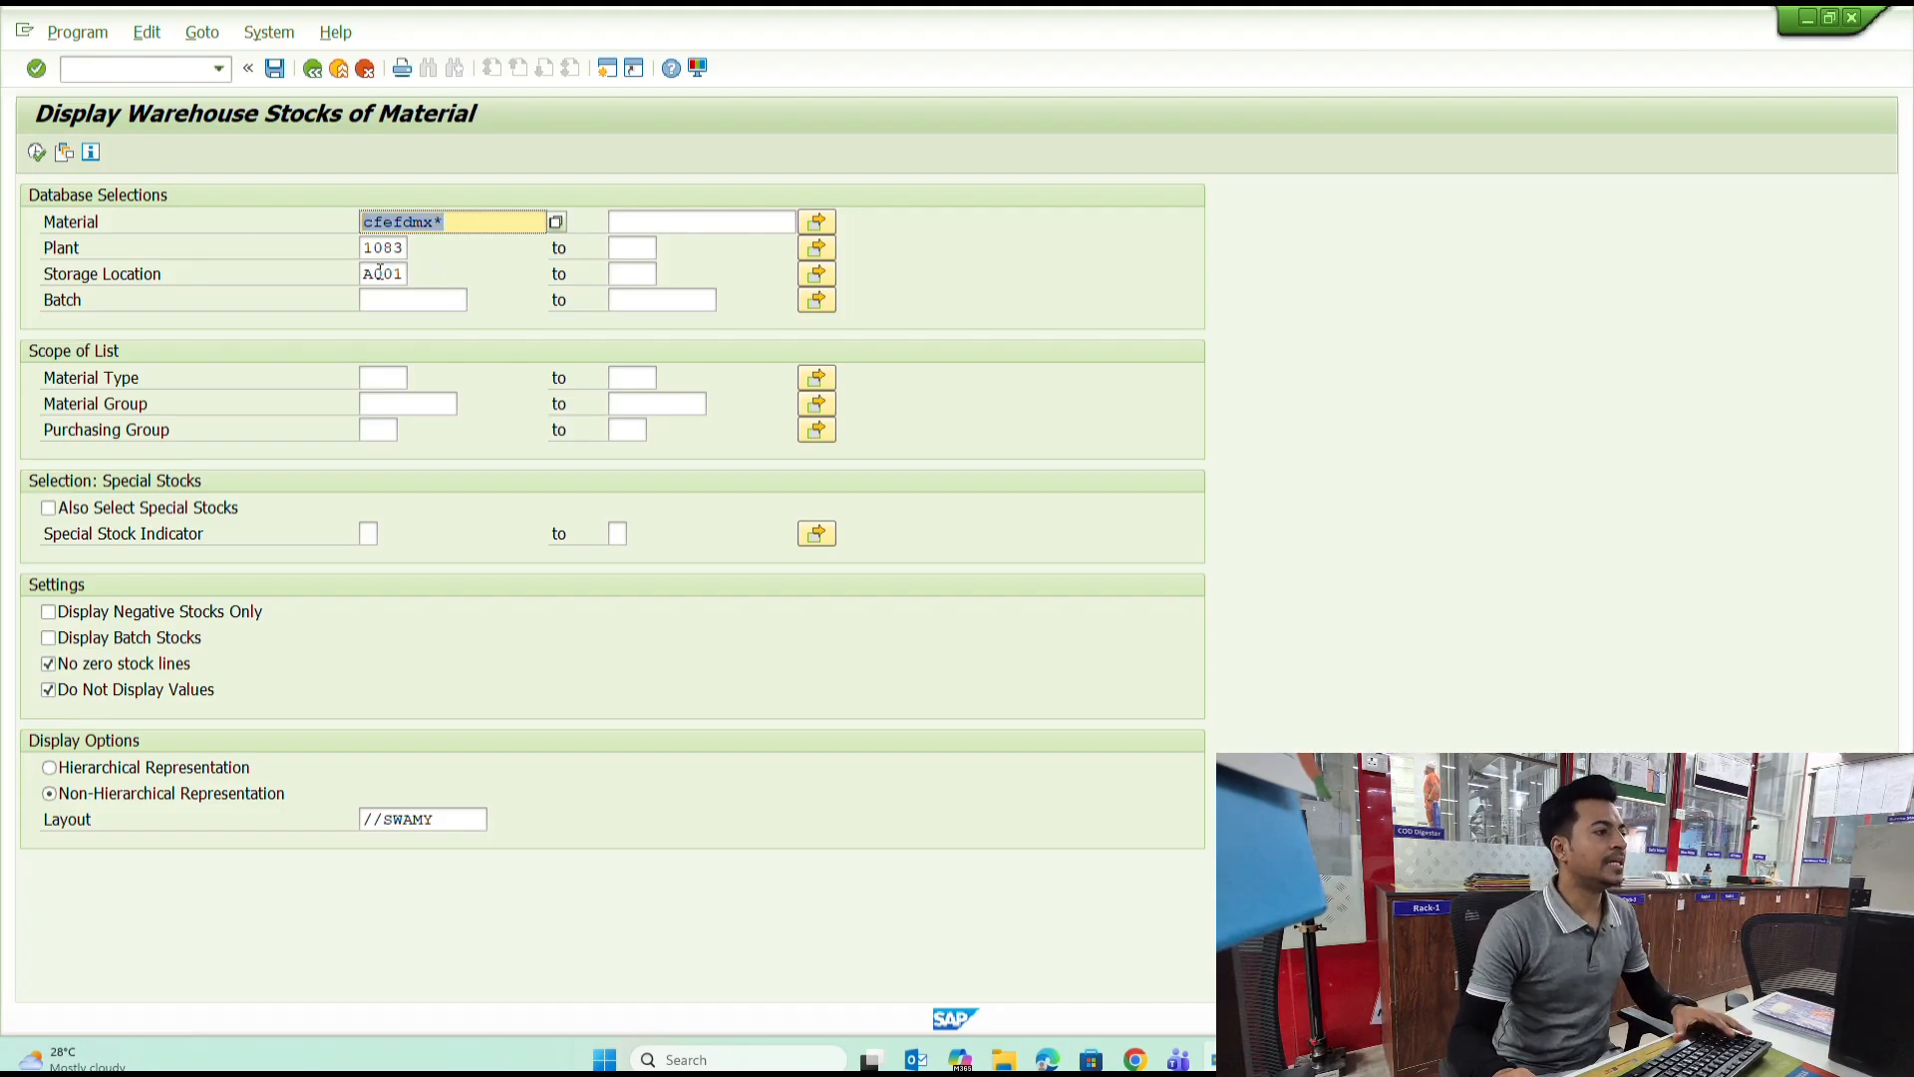
{"action": "left_click_drag", "start_coordinate": [362, 277], "coordinate": [543, 330]}
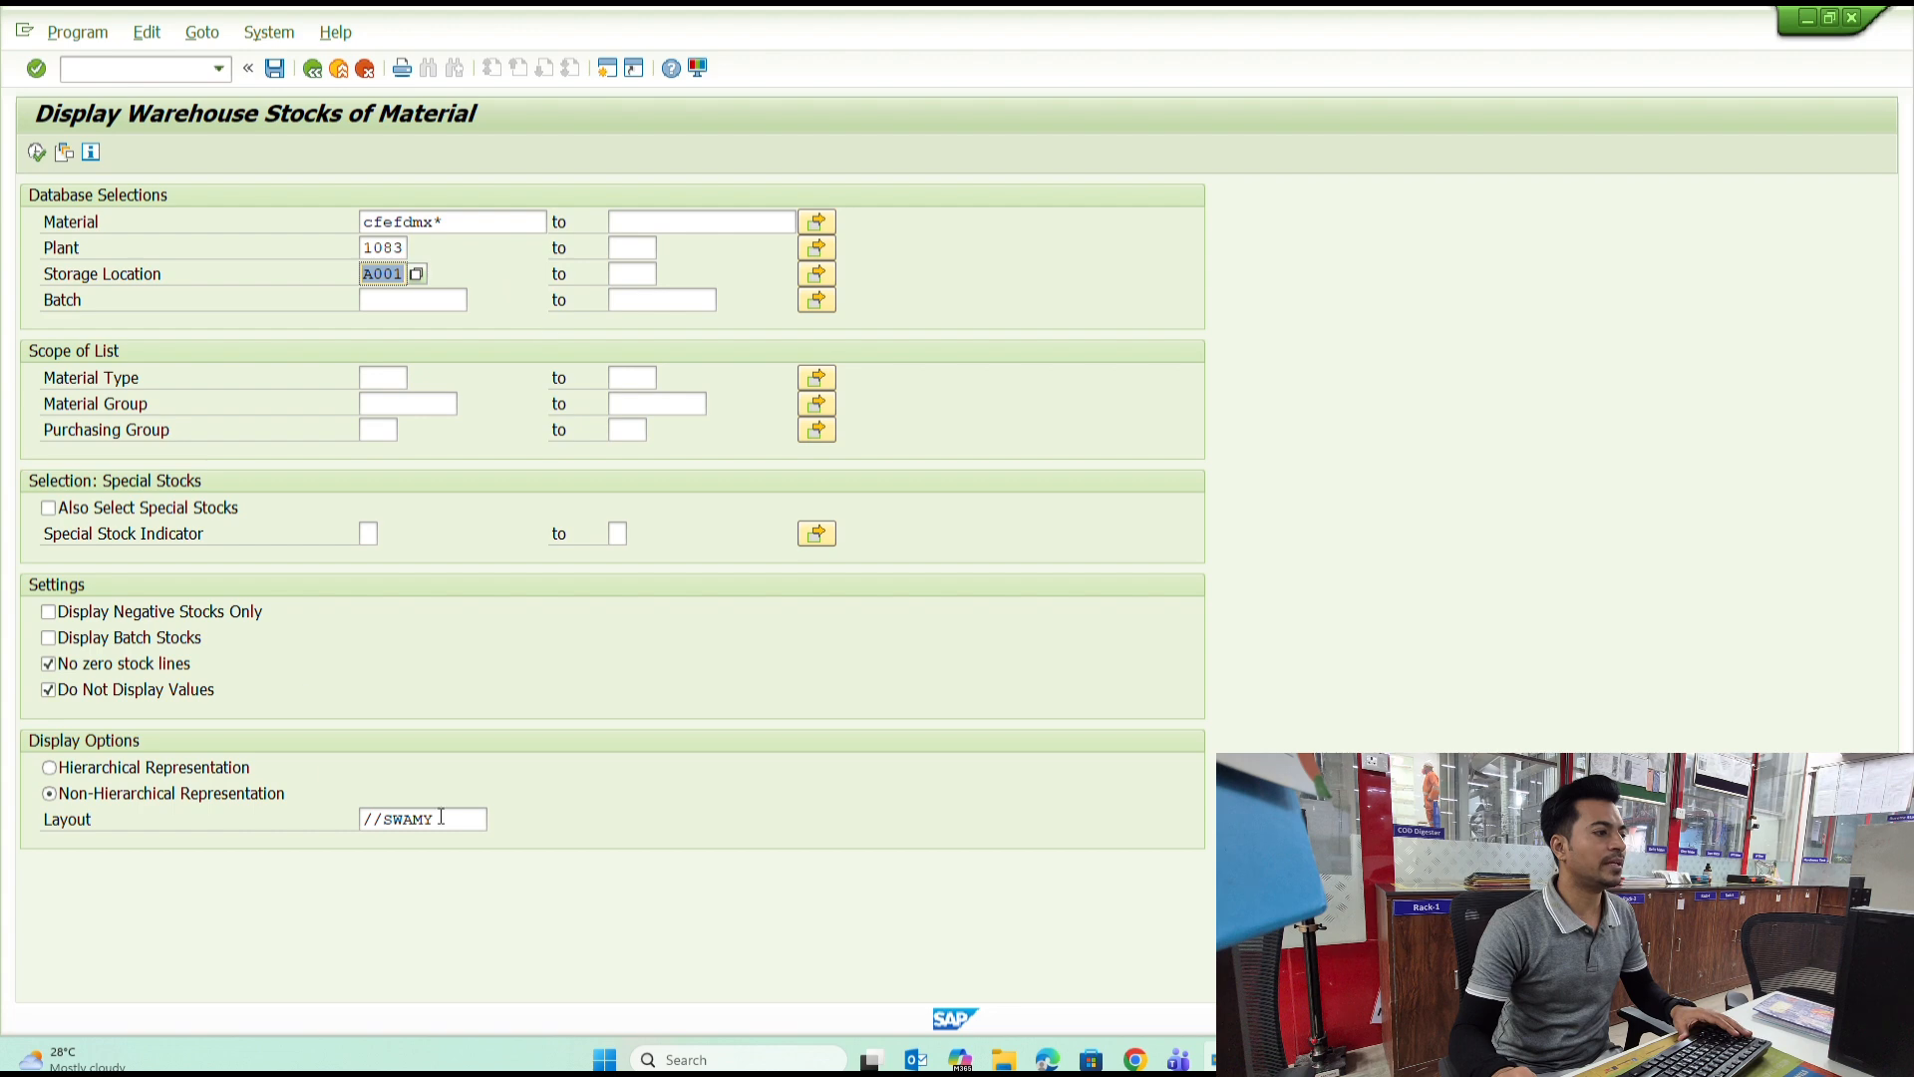
Set the display layout to //PUL@11 and run the warehouse stock report.
{"action": "left_click_drag", "start_coordinate": [440, 816], "coordinate": [224, 807]}
{"action": "key", "text": "BackSpace"}
{"action": "left_click", "coordinate": [417, 845]}
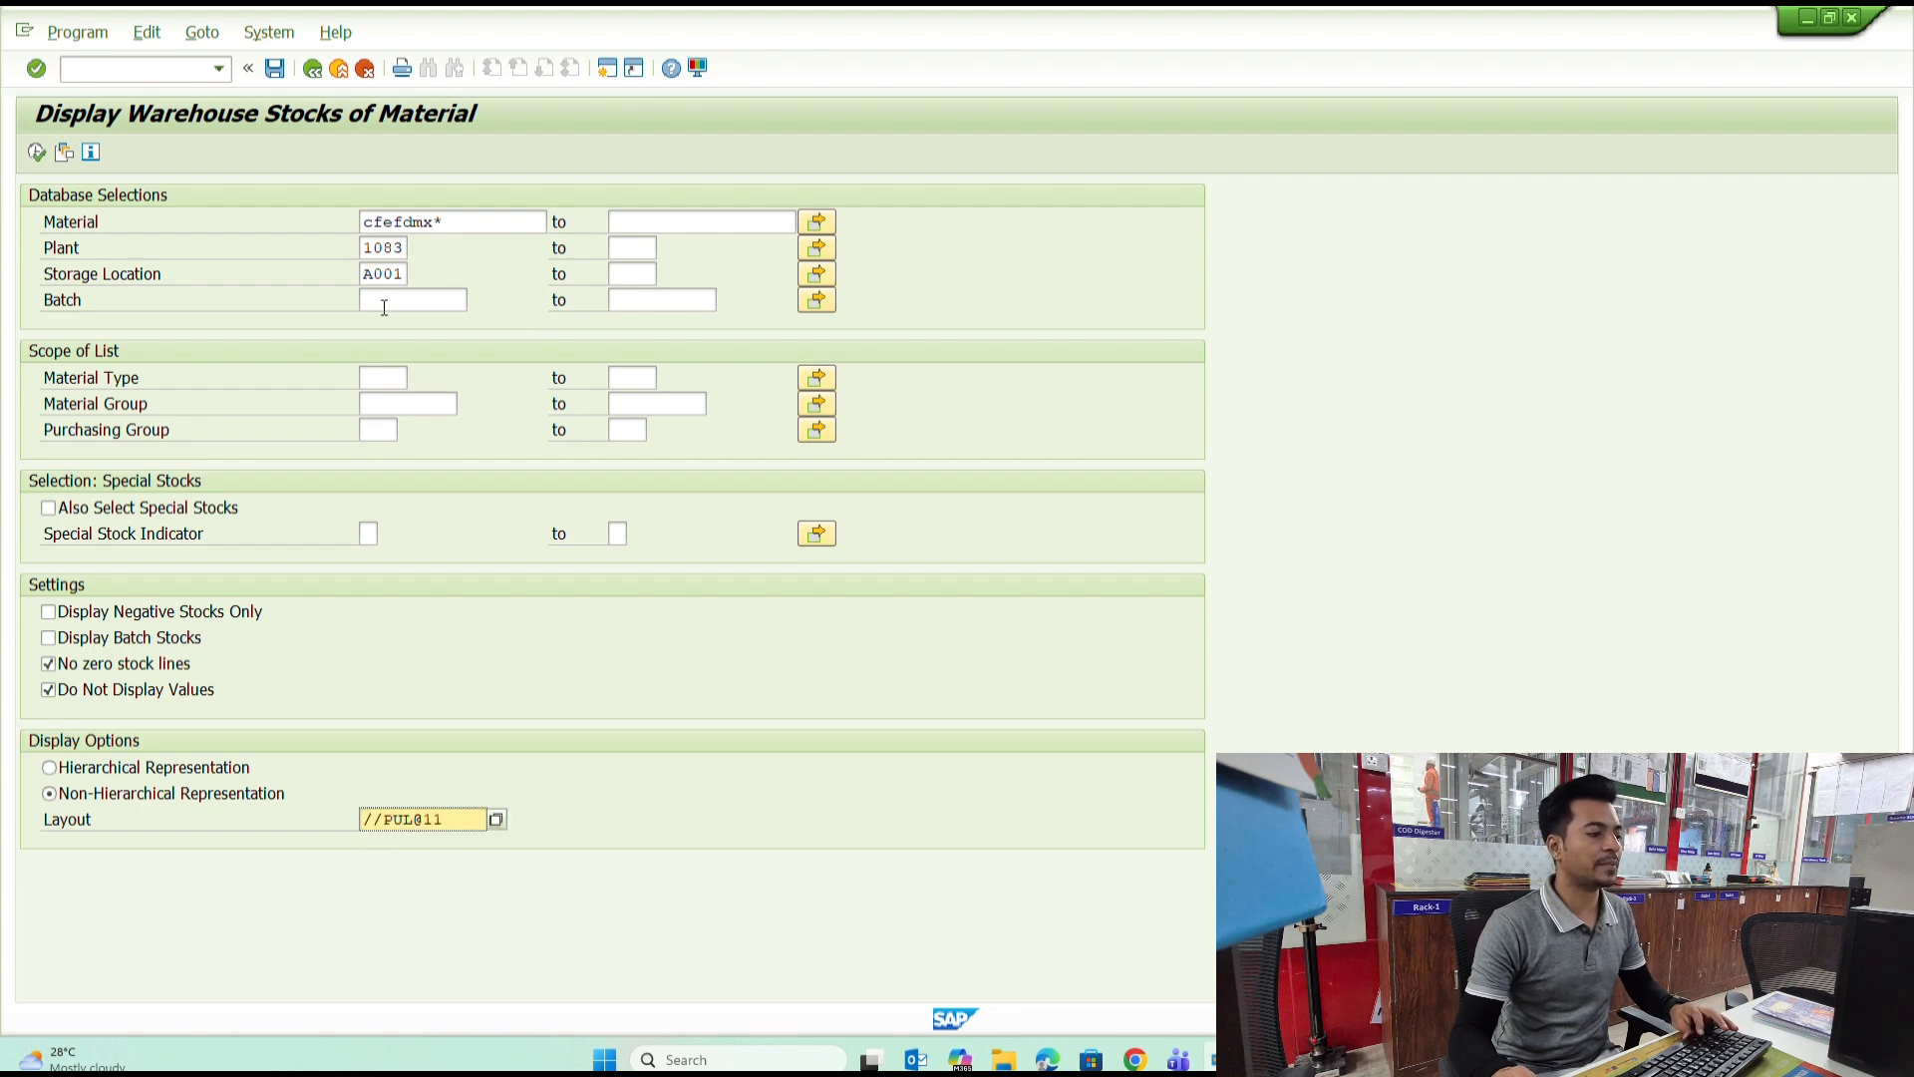
{"action": "left_click_drag", "start_coordinate": [357, 283], "coordinate": [518, 324]}
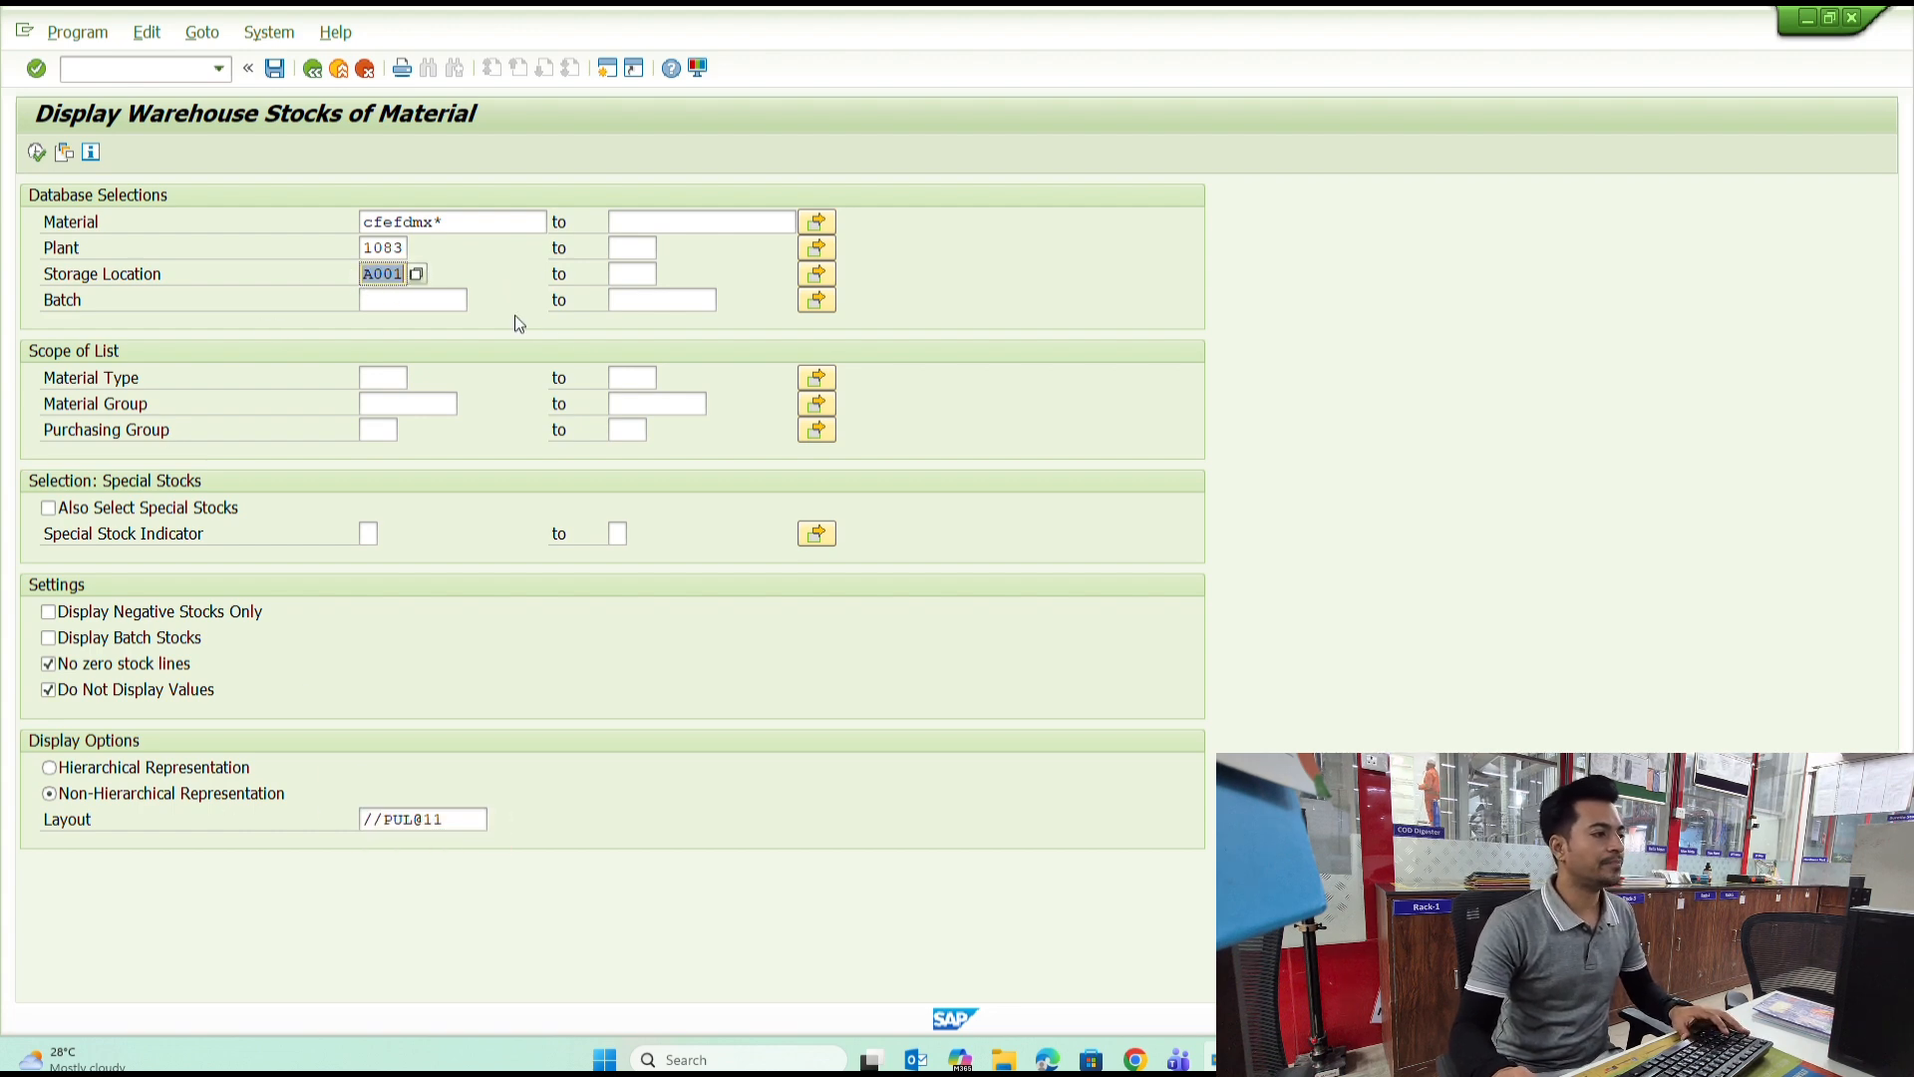
{"action": "left_click", "coordinate": [36, 152]}
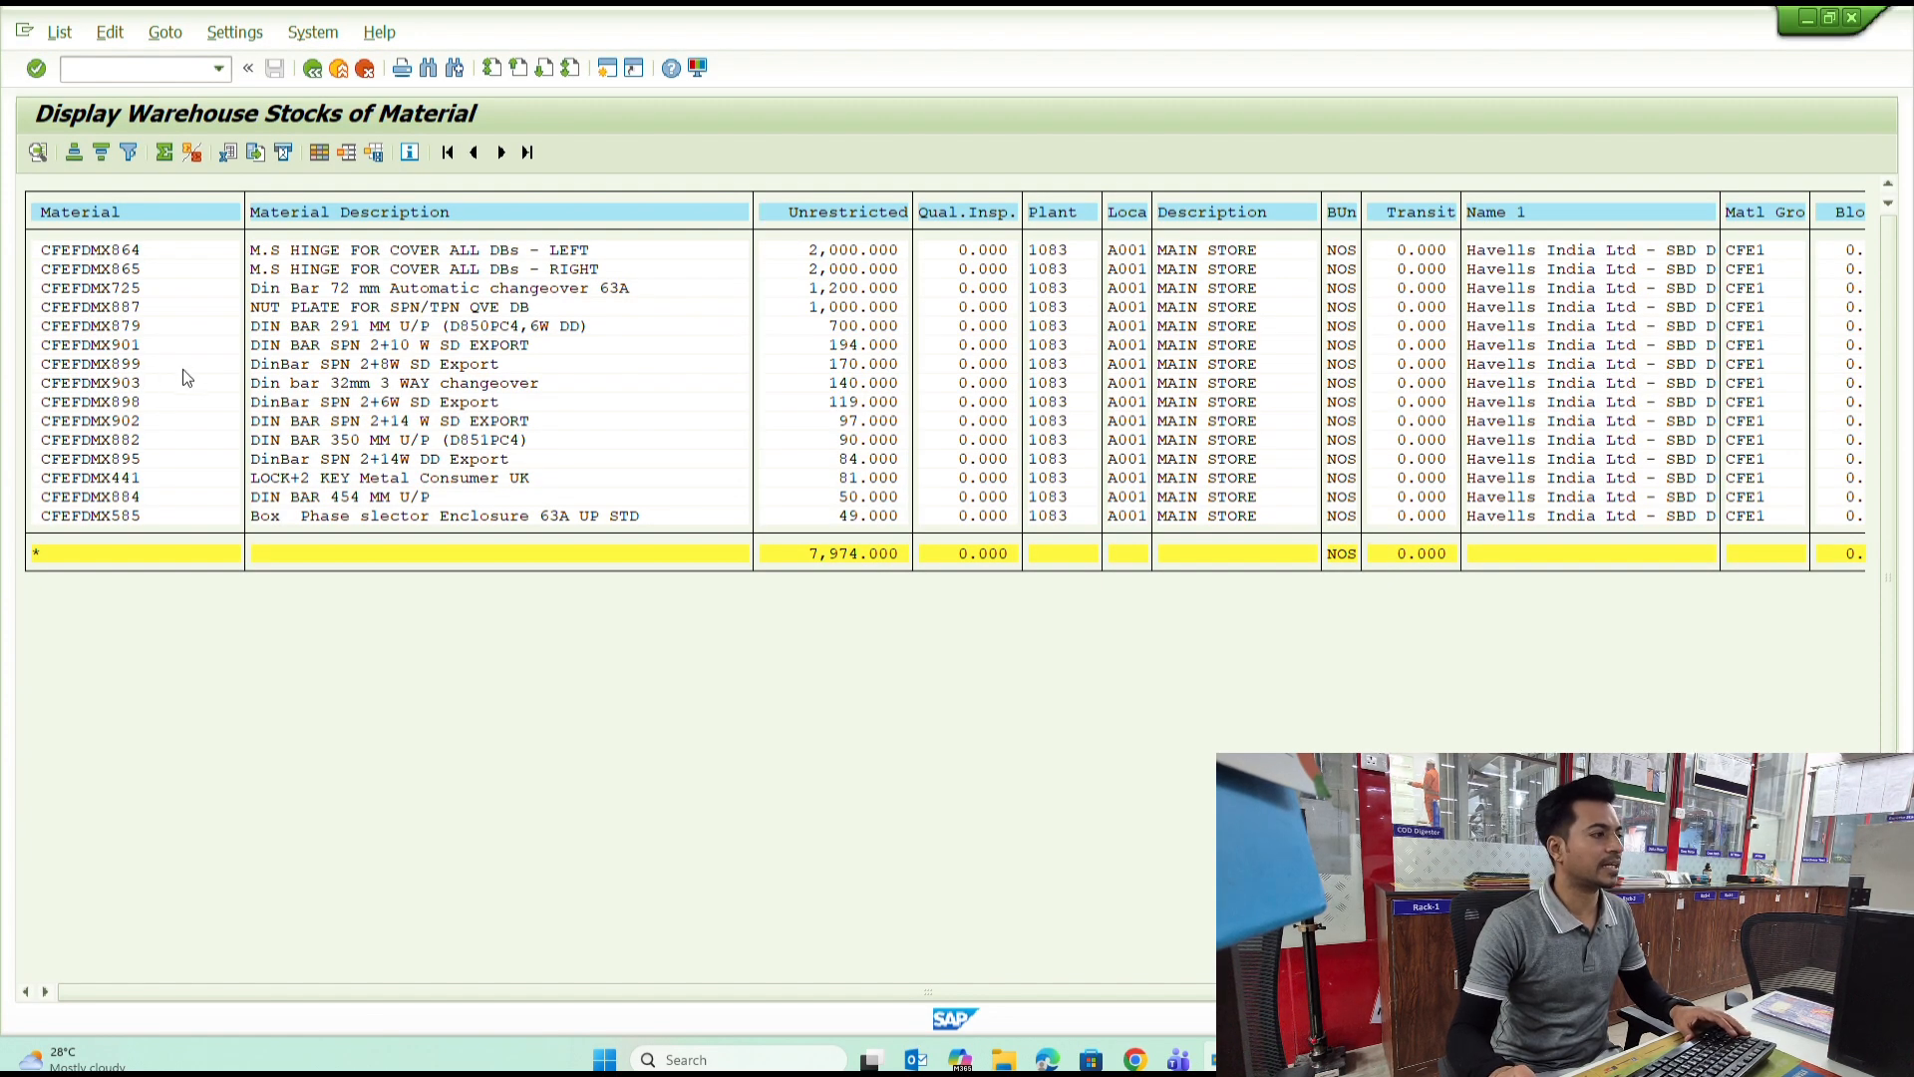
Copy material code CFEFDMX585 from the stock list and open transaction MB21 in a new session.
{"action": "left_click_drag", "start_coordinate": [41, 521], "coordinate": [143, 521]}
{"action": "key", "text": "ctrl+c"}
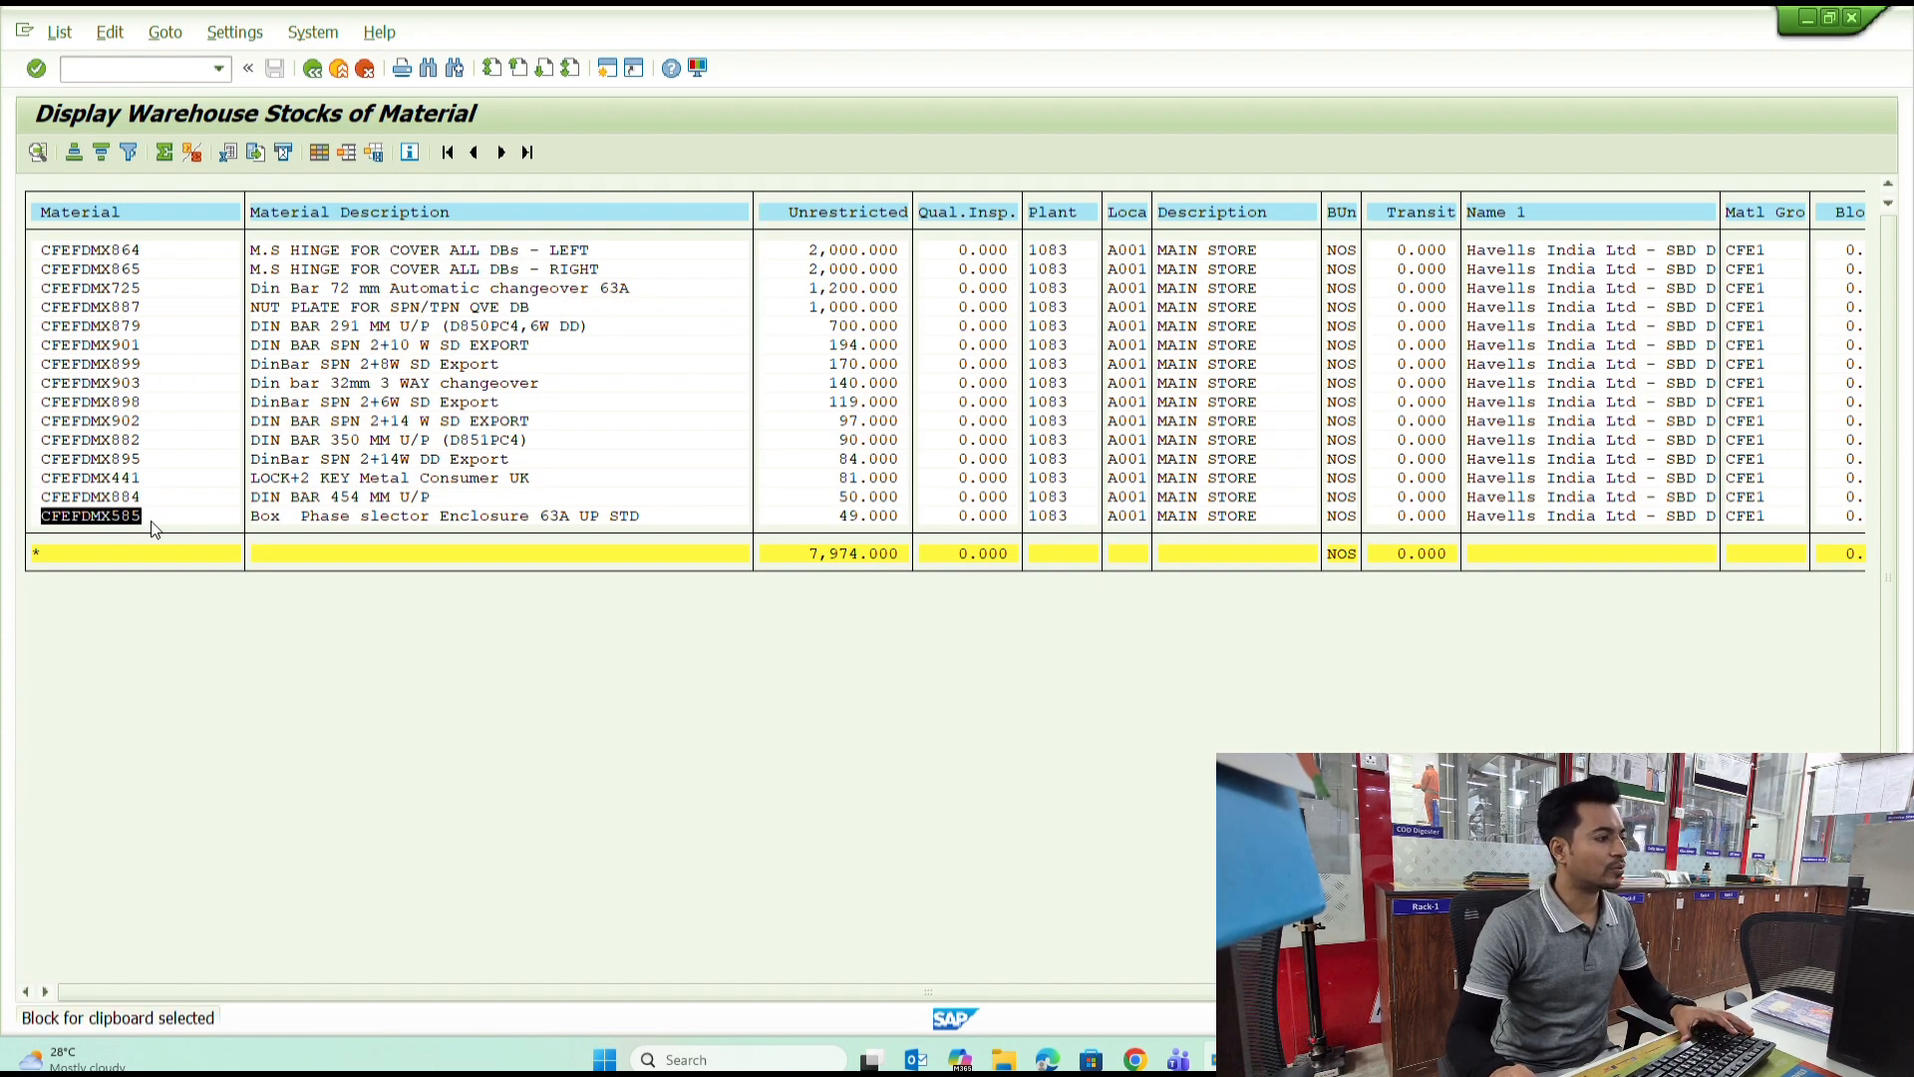
{"action": "left_click", "coordinate": [611, 76]}
{"action": "type", "text": "mb21"}
{"action": "key", "text": "Return"}
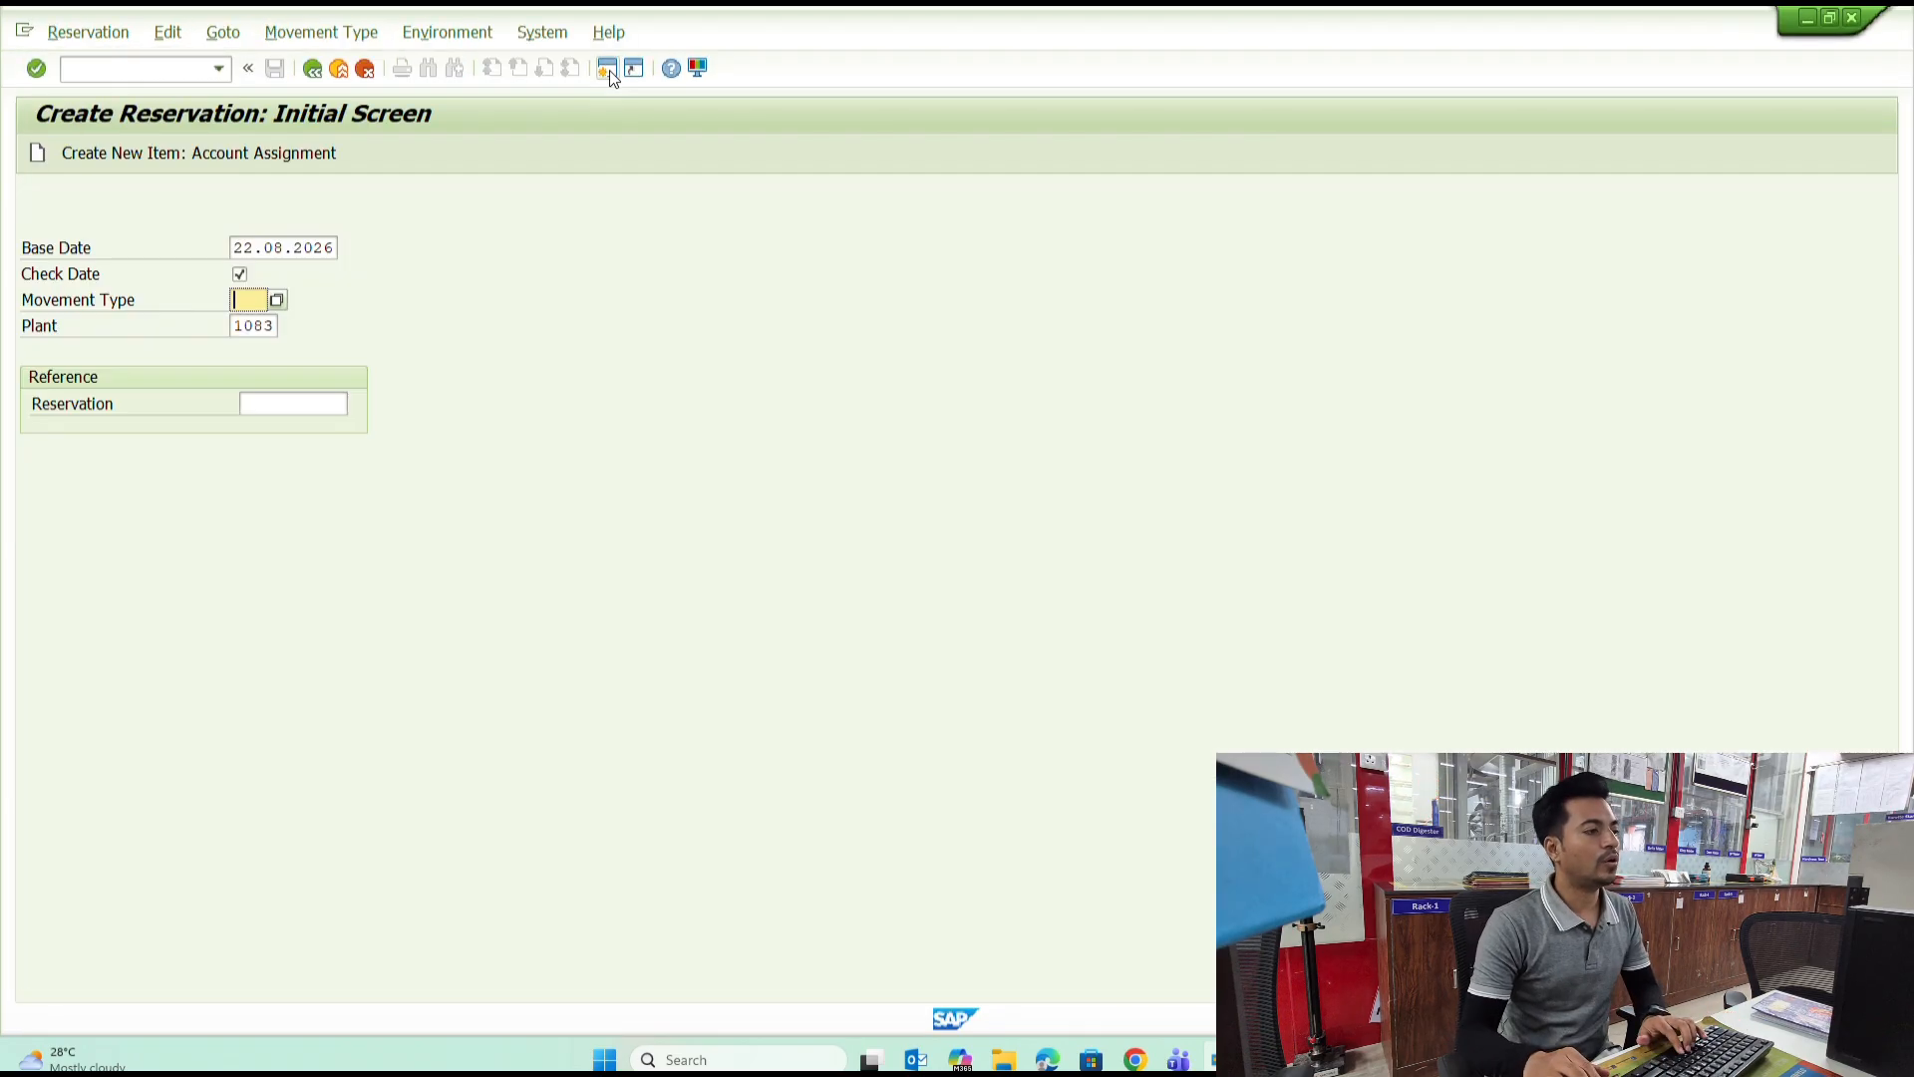
Start a reservation with movement type 311 in plant 1083 and set the receiving storage location to c003.
{"action": "type", "text": "311"}
{"action": "key", "text": "Return"}
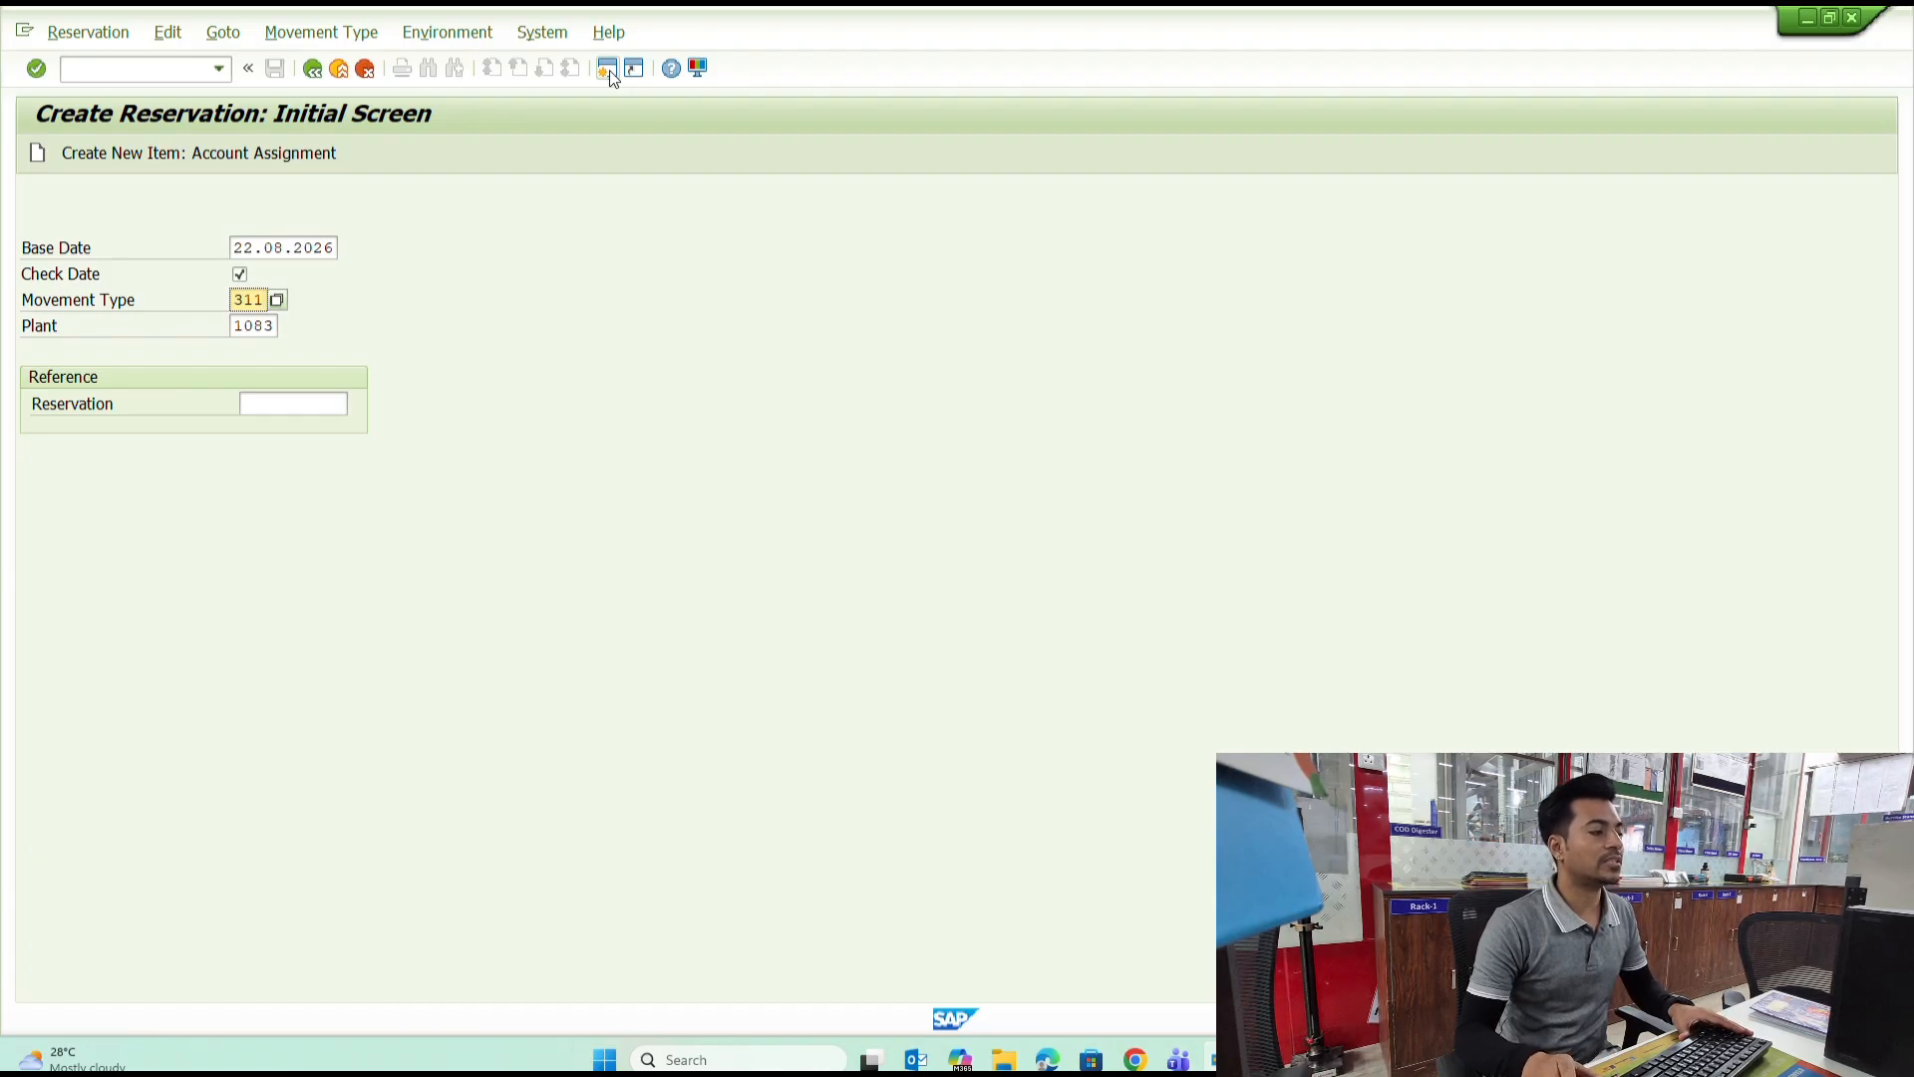
{"action": "key", "text": "Tab"}
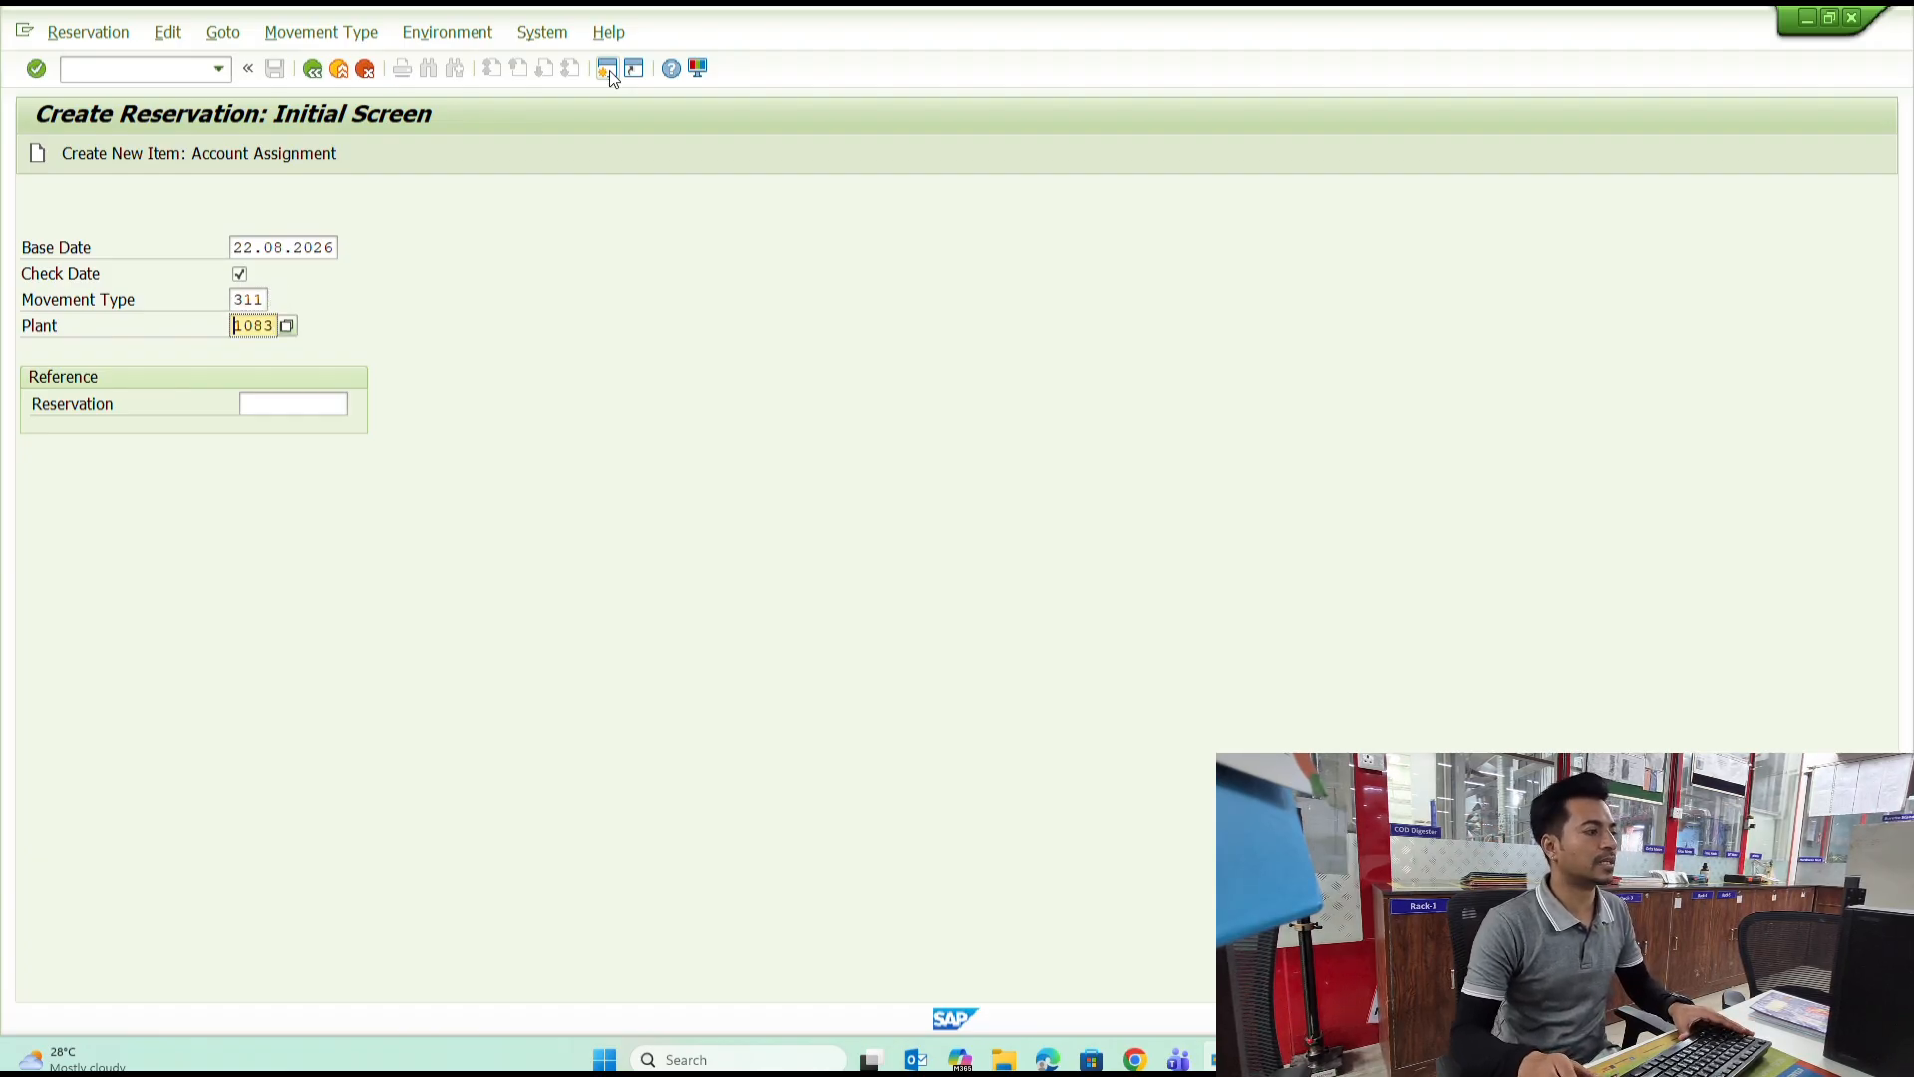
{"action": "key", "text": "Return"}
{"action": "type", "text": "c003"}
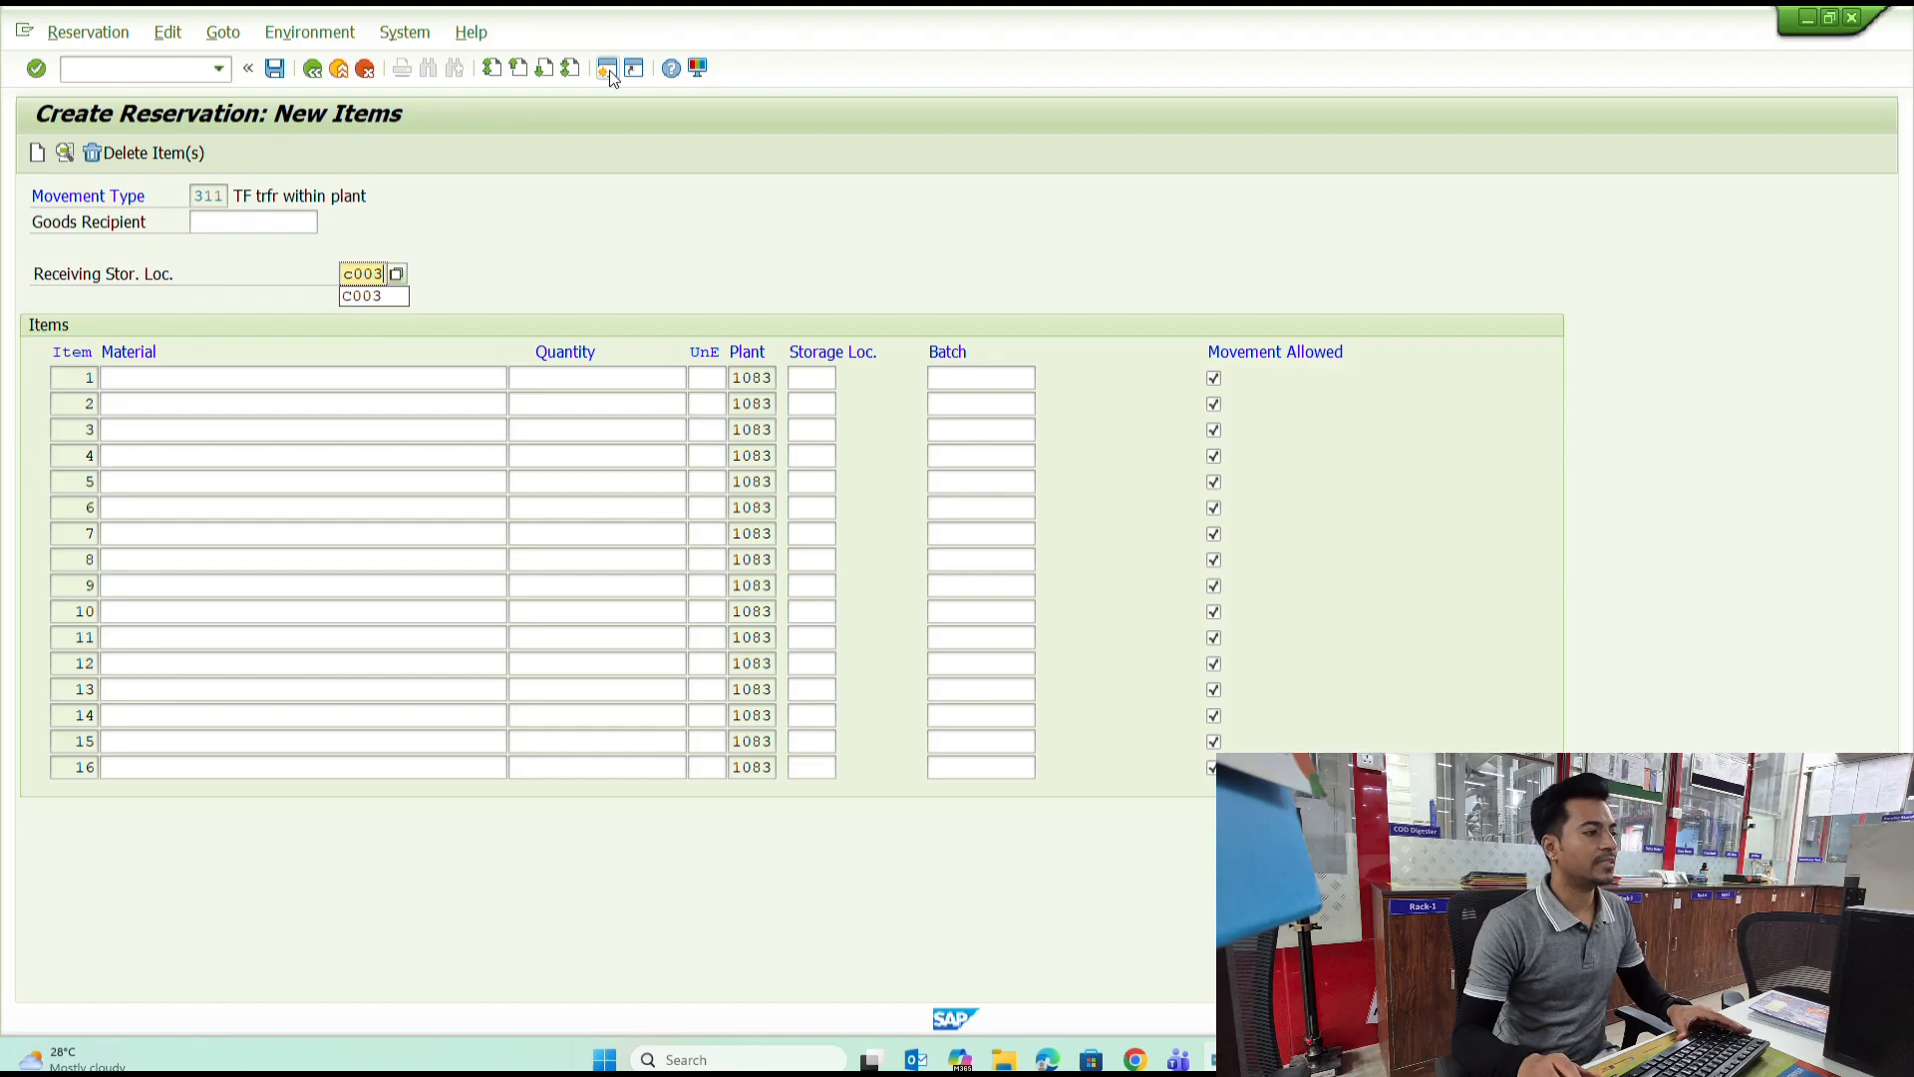
{"action": "key", "text": "Return"}
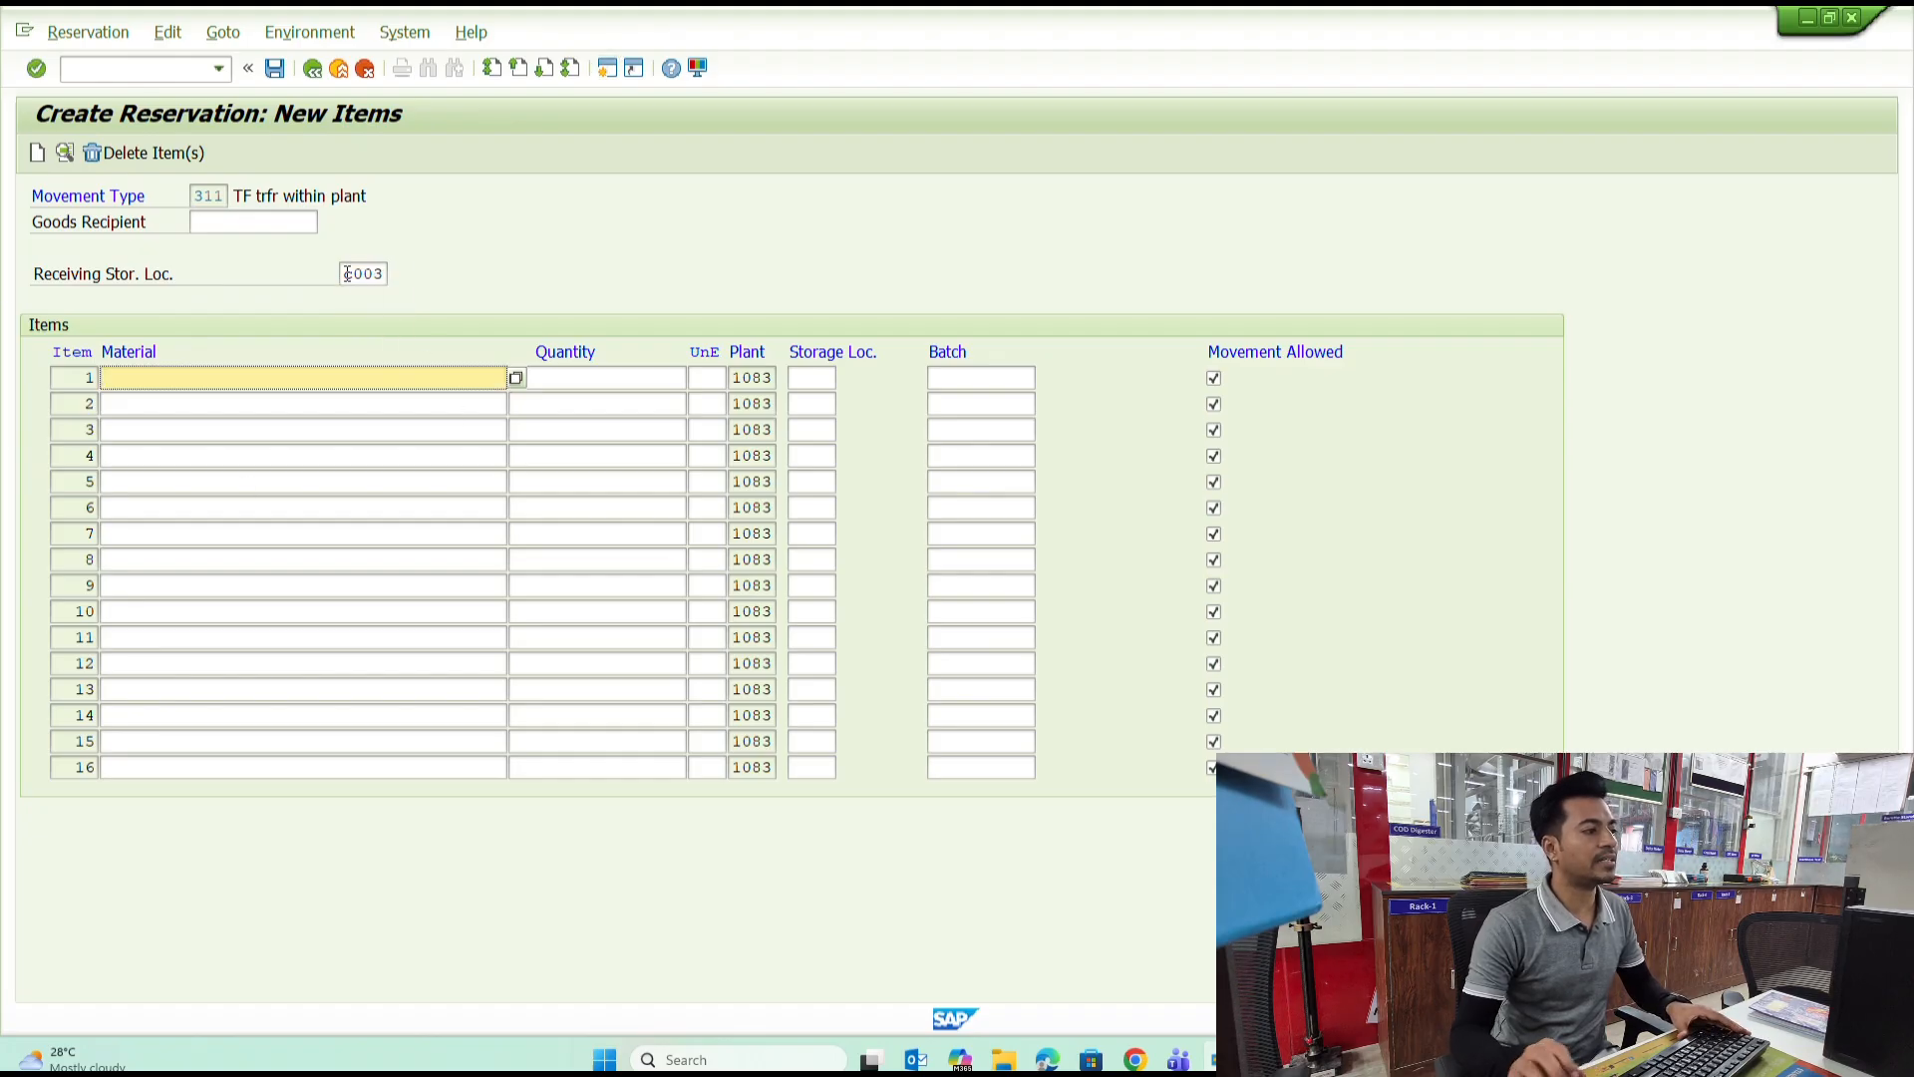
{"action": "key", "text": "shift+Tab"}
Fill reservation item 1 with material CFEFDMX585, quantity 49, storage location a001 and batch M&P-DoMEST.
{"action": "left_click", "coordinate": [184, 388]}
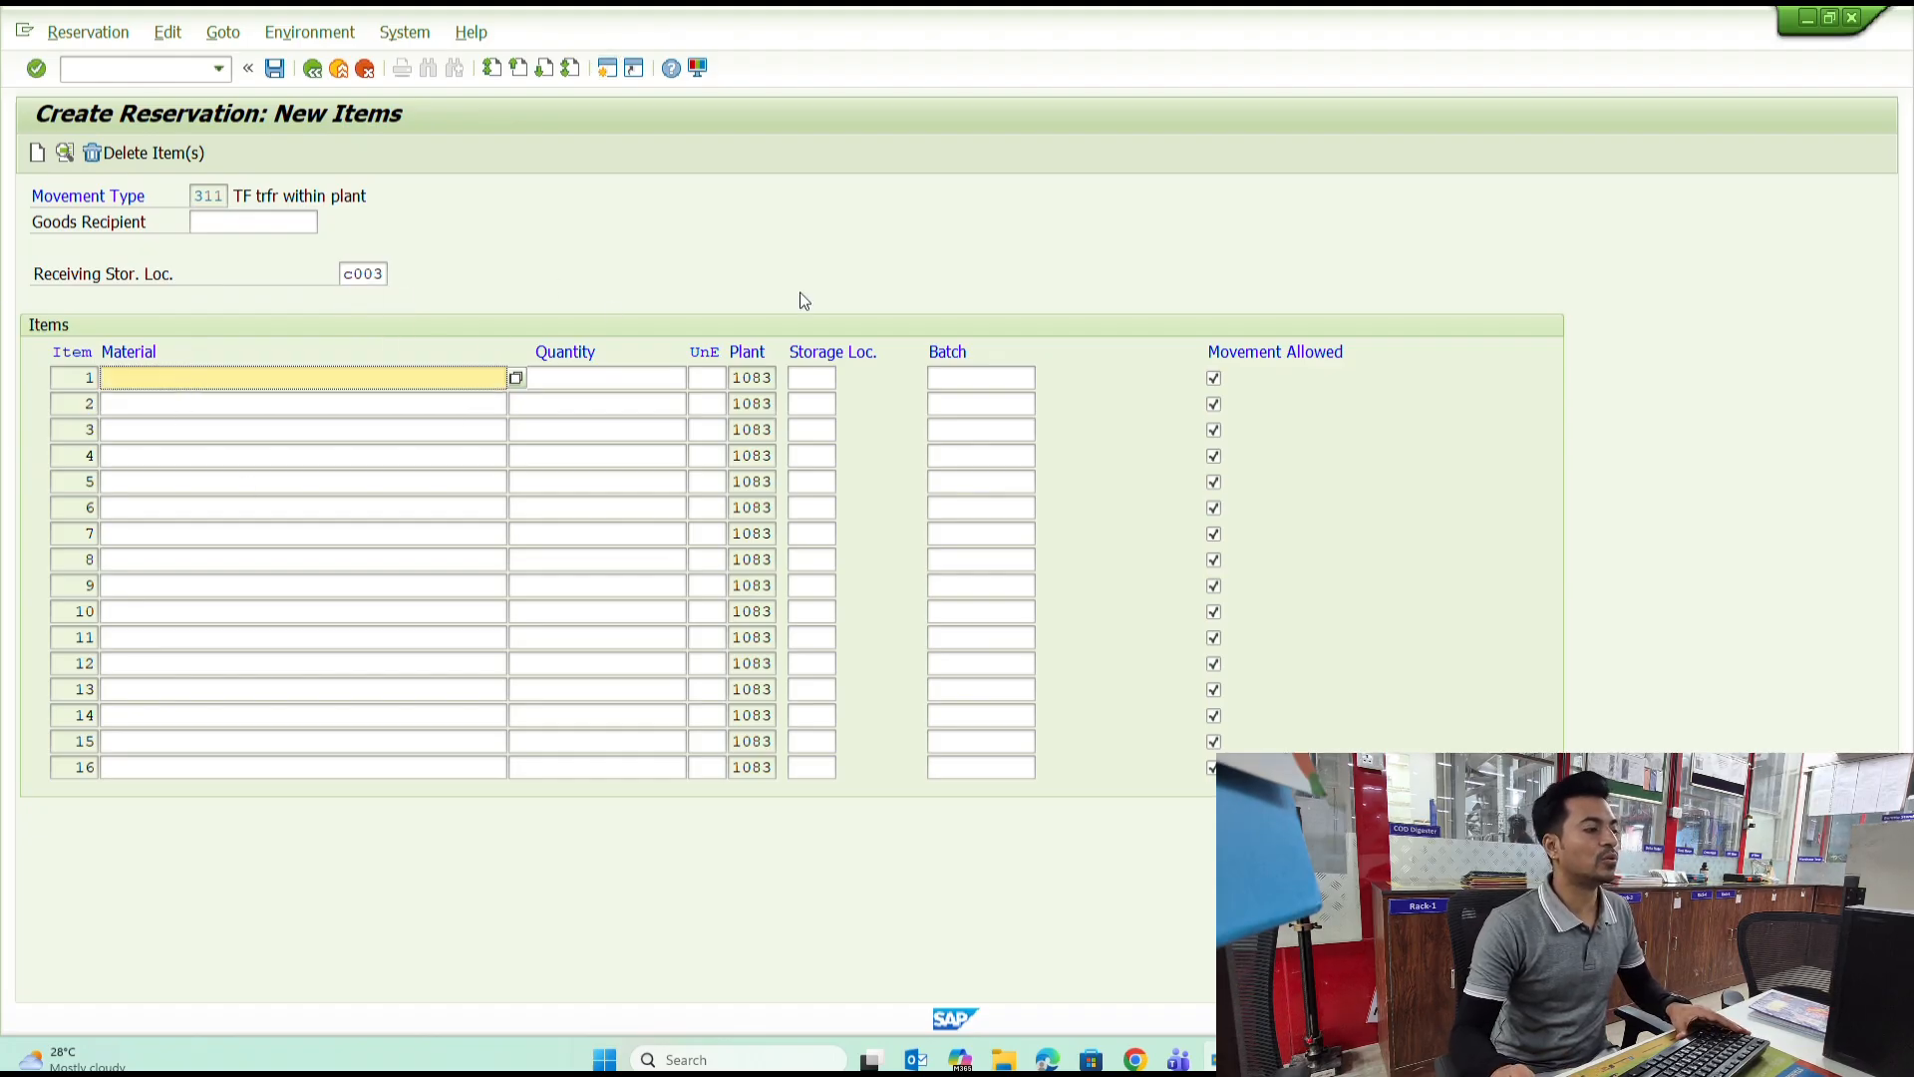
{"action": "key", "text": "ctrl+v"}
{"action": "key", "text": "Tab"}
{"action": "key", "text": "alt+Tab"}
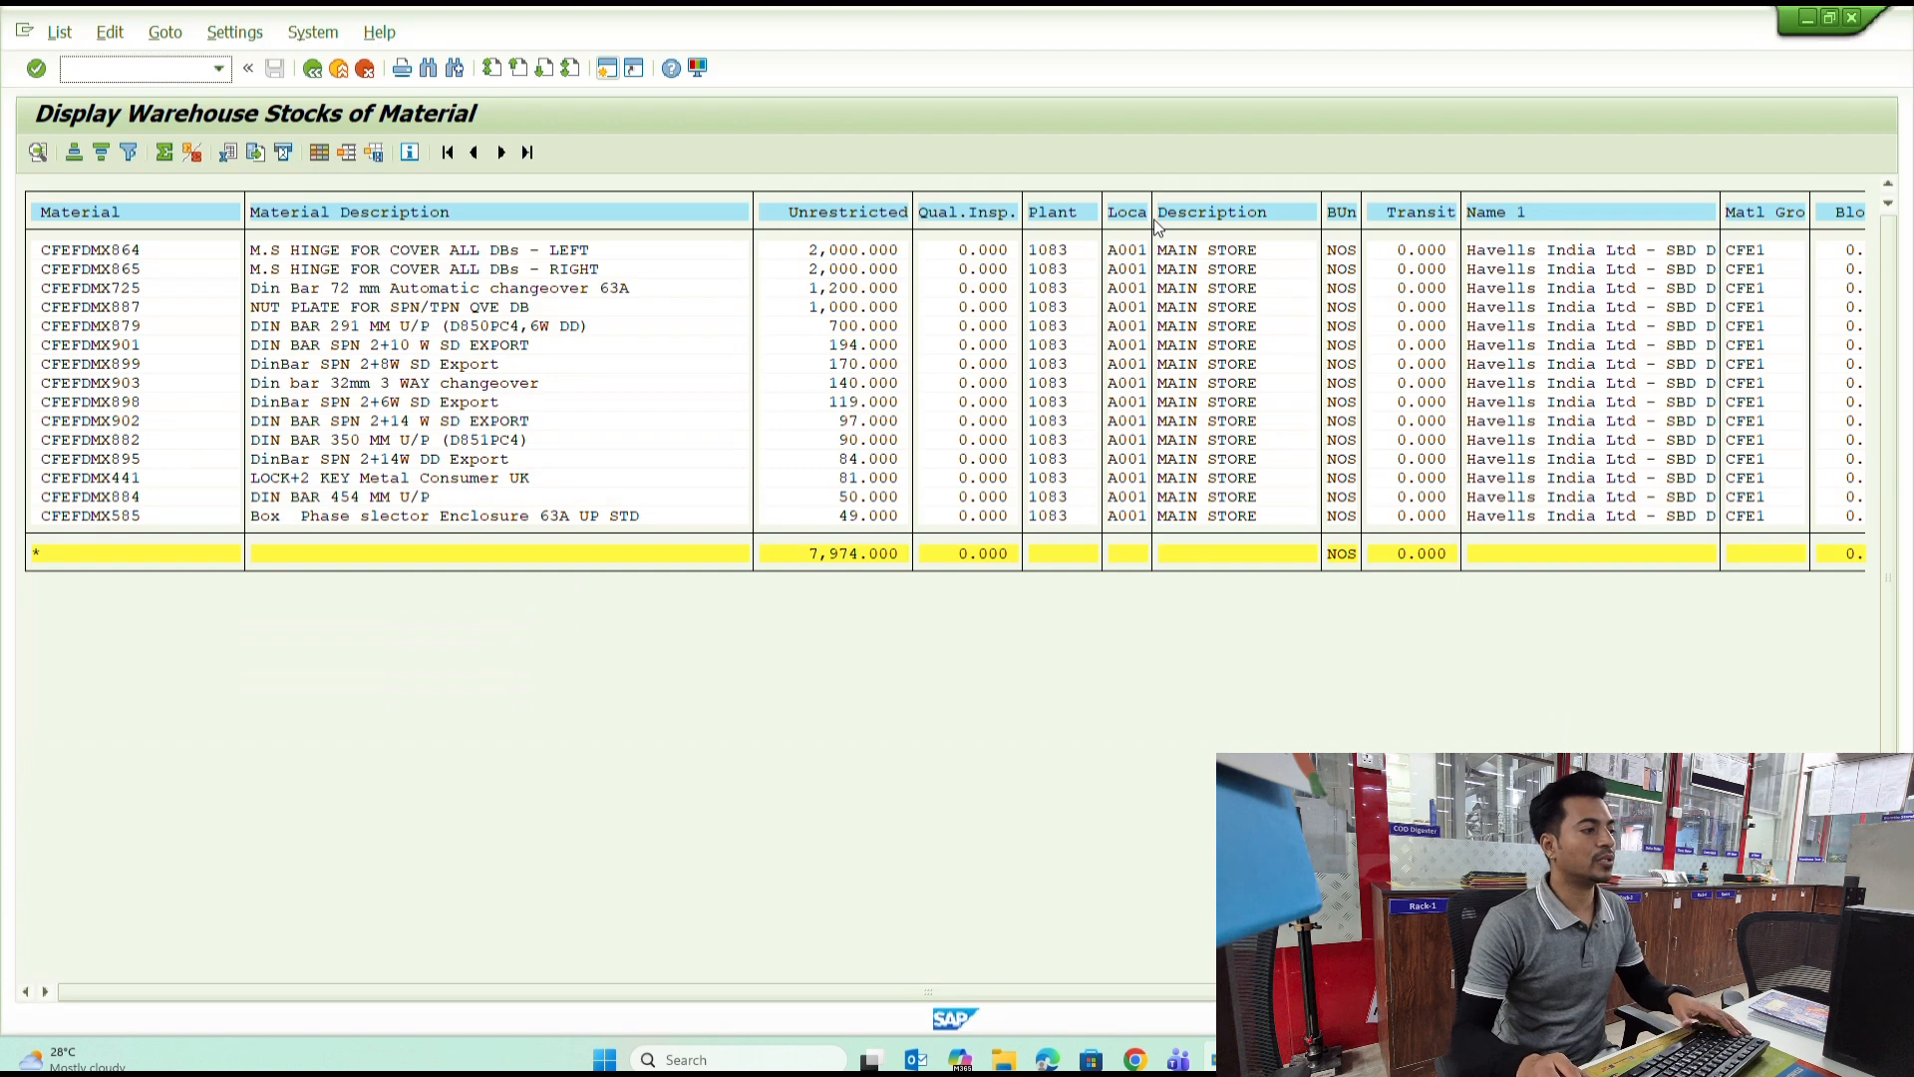
{"action": "key", "text": "alt+Tab"}
{"action": "type", "text": "49"}
{"action": "key", "text": "Tab"}
{"action": "type", "text": "a001"}
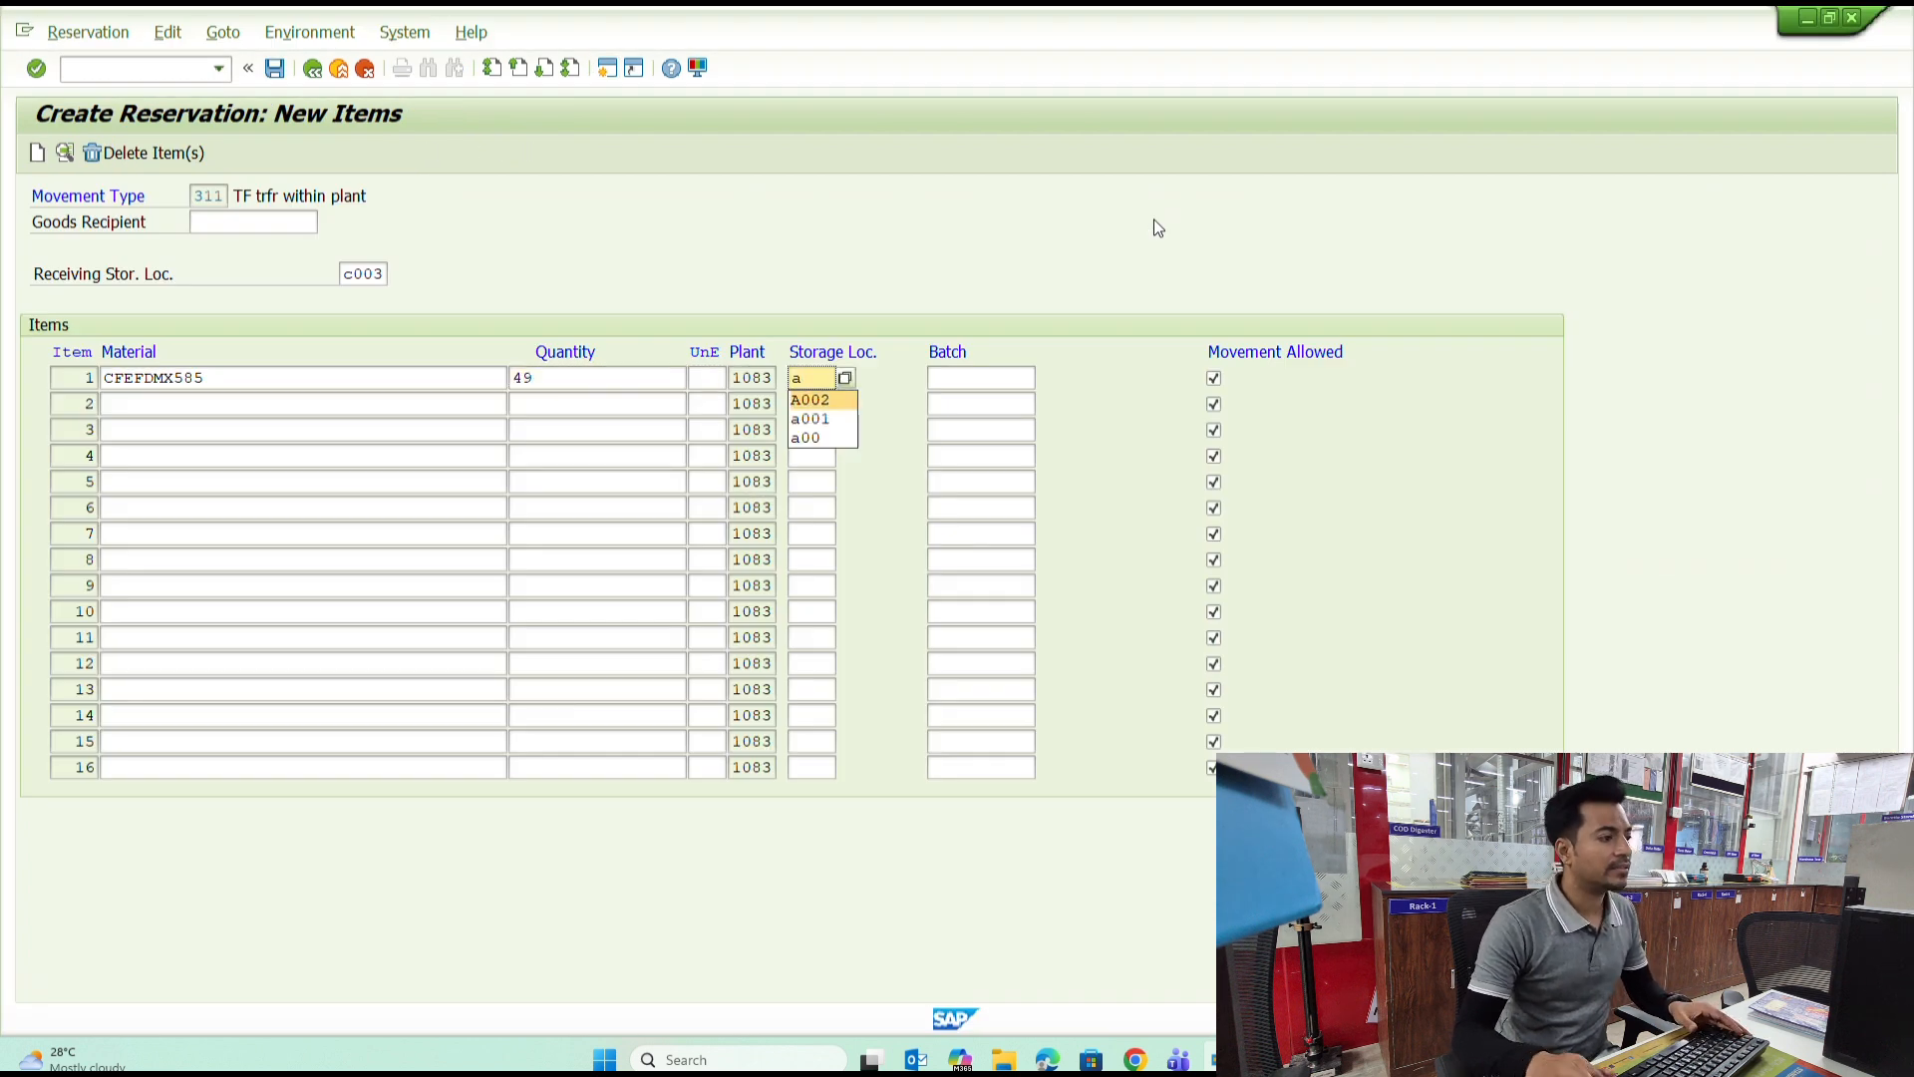
{"action": "key", "text": "Tab"}
{"action": "key", "text": "Down"}
{"action": "key", "text": "Return"}
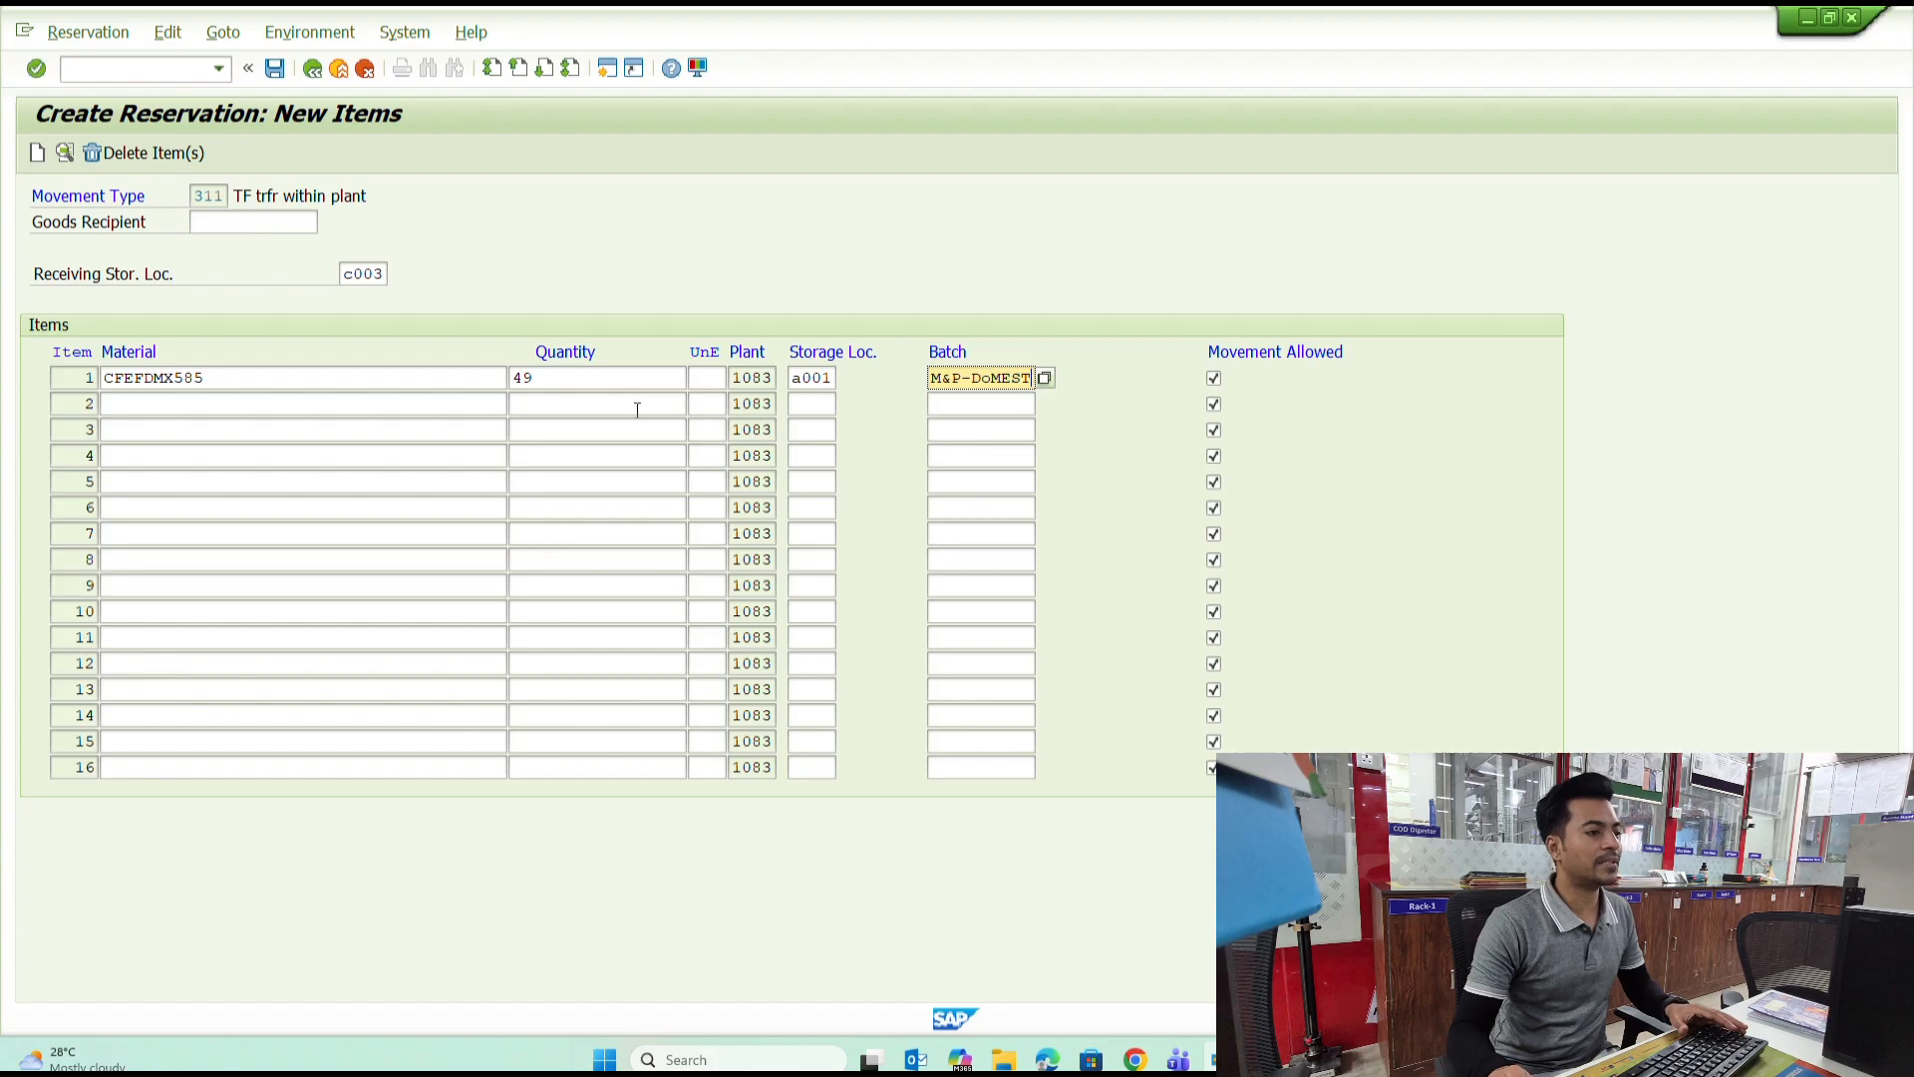
Return to the stock report and rerun it with the material selection CFEFDbX*.
{"action": "key", "text": "alt+Tab"}
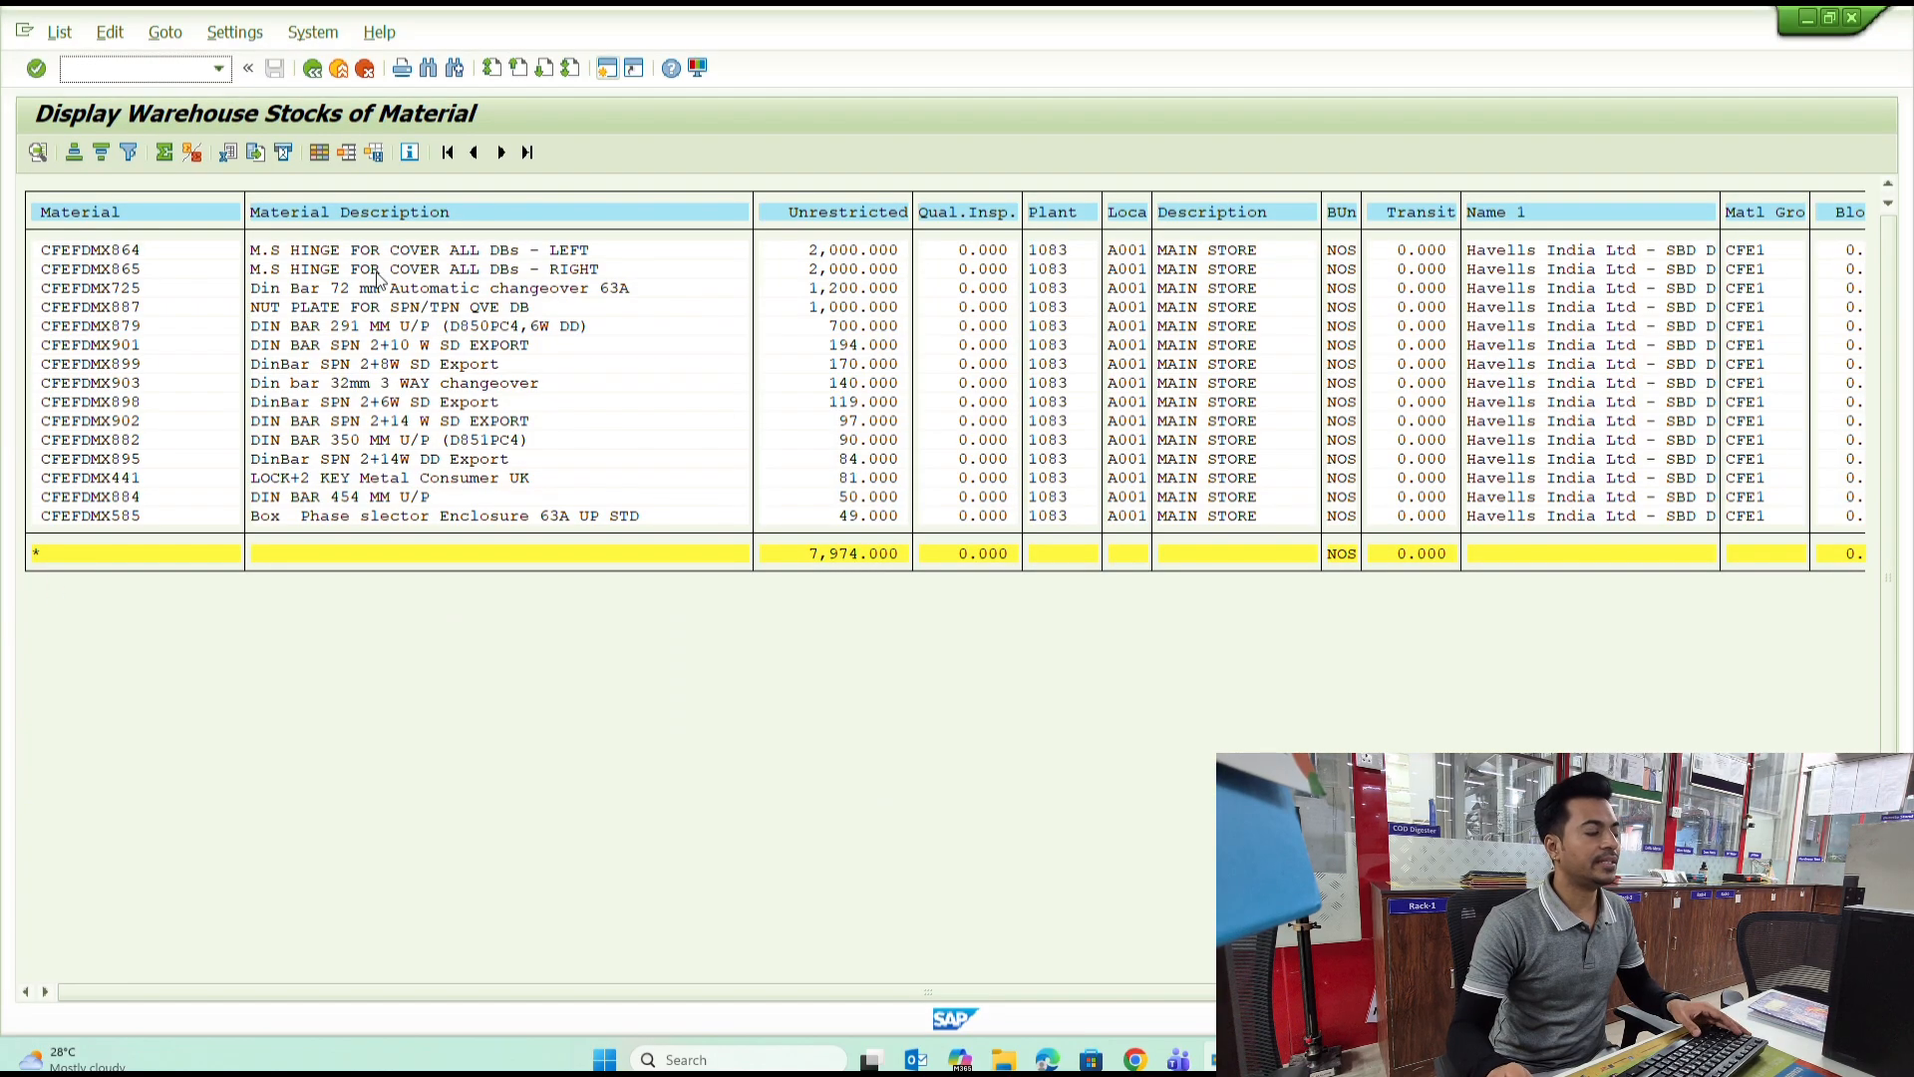
{"action": "key", "text": "F3"}
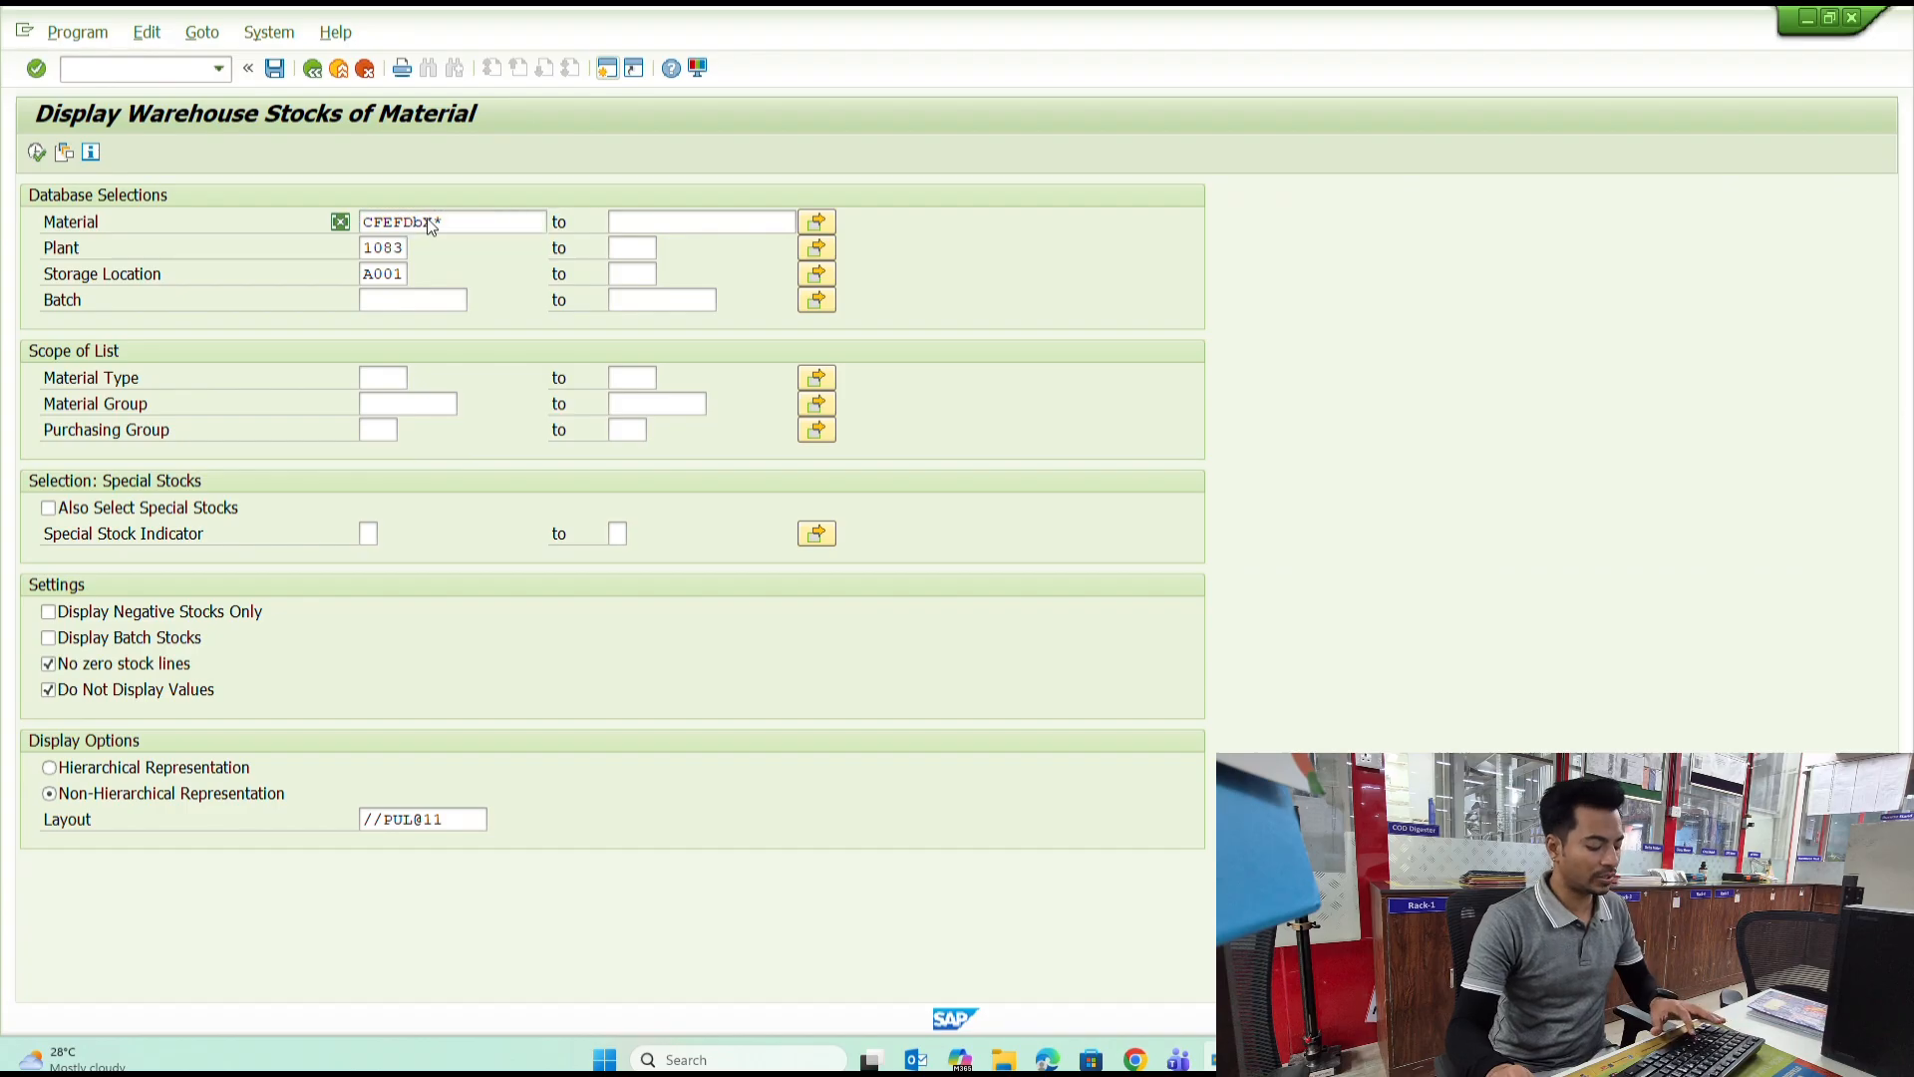
{"action": "key", "text": "F8"}
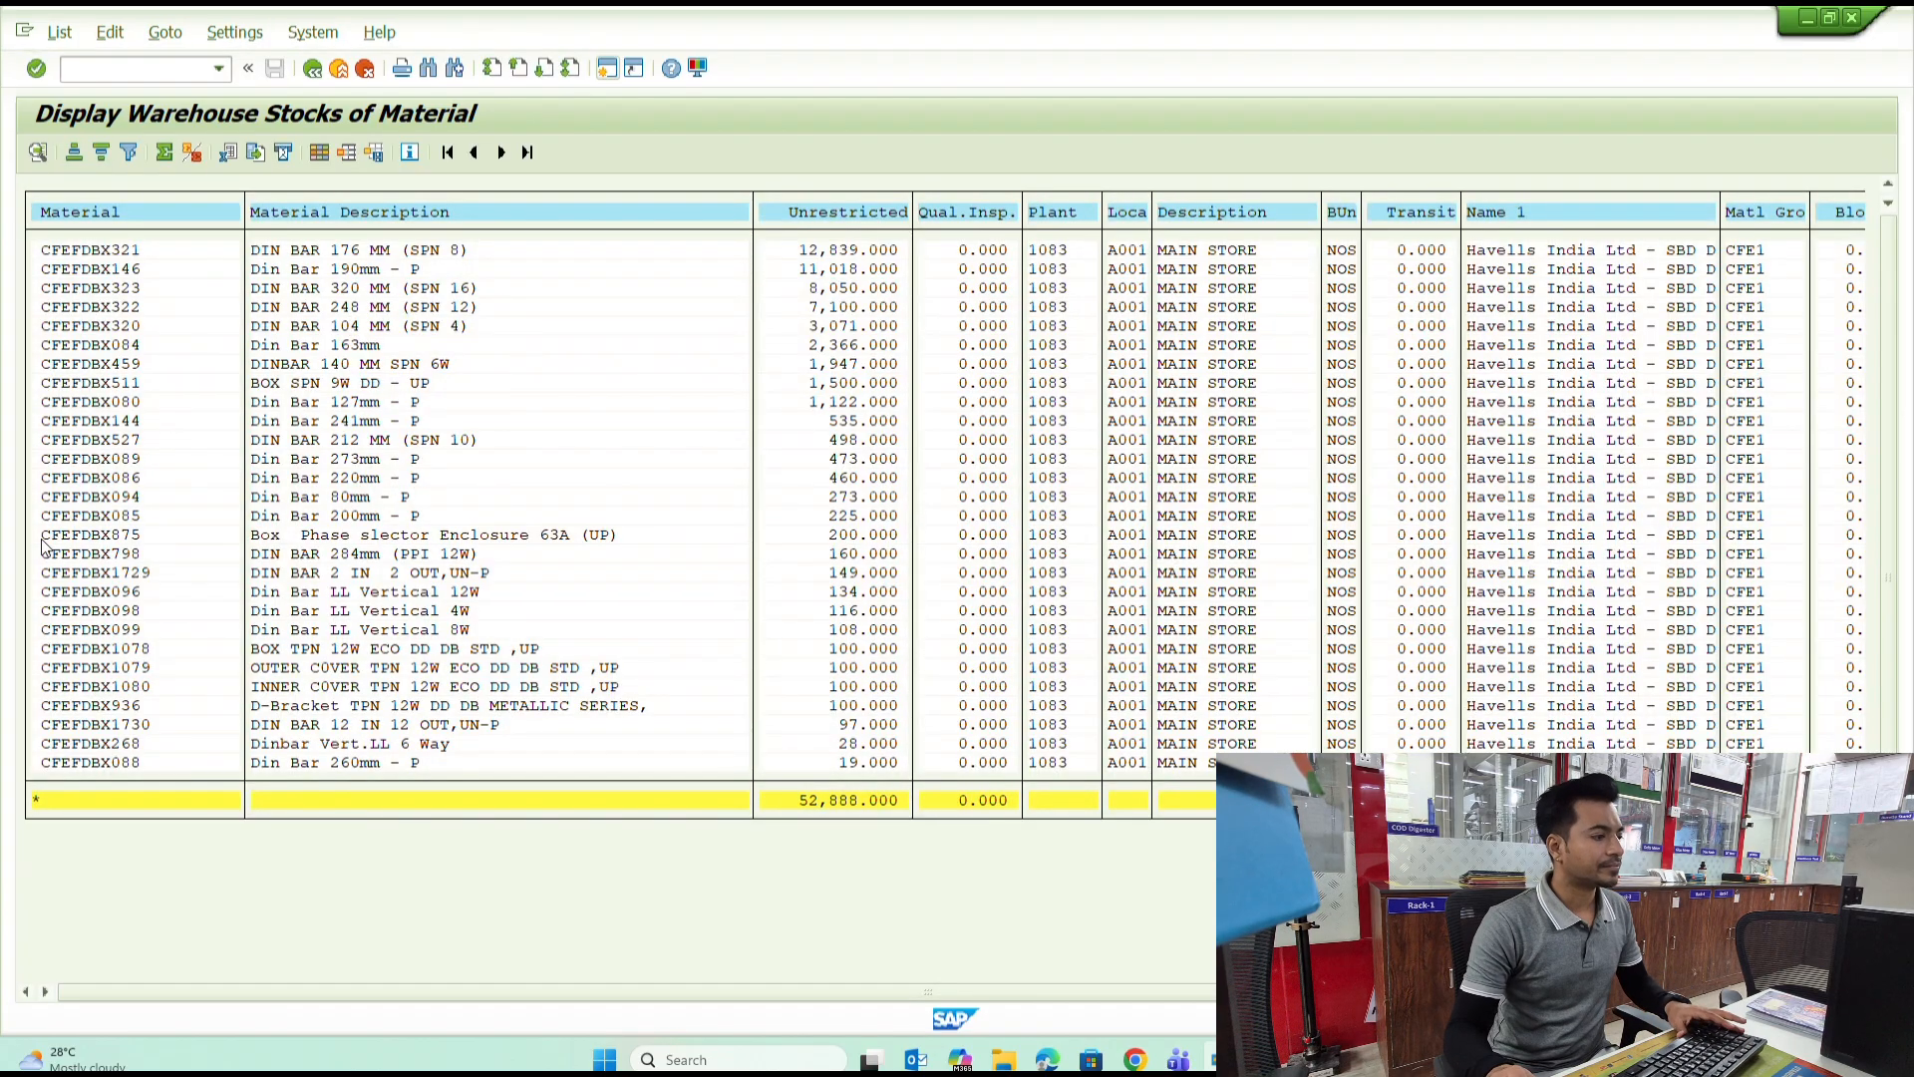
Copy material code CFEFDBX875 from the stock list into reservation item 2 with quantity 200.
{"action": "key", "text": "ctrl+y"}
{"action": "left_click_drag", "start_coordinate": [42, 533], "coordinate": [136, 536]}
{"action": "key", "text": "ctrl+c"}
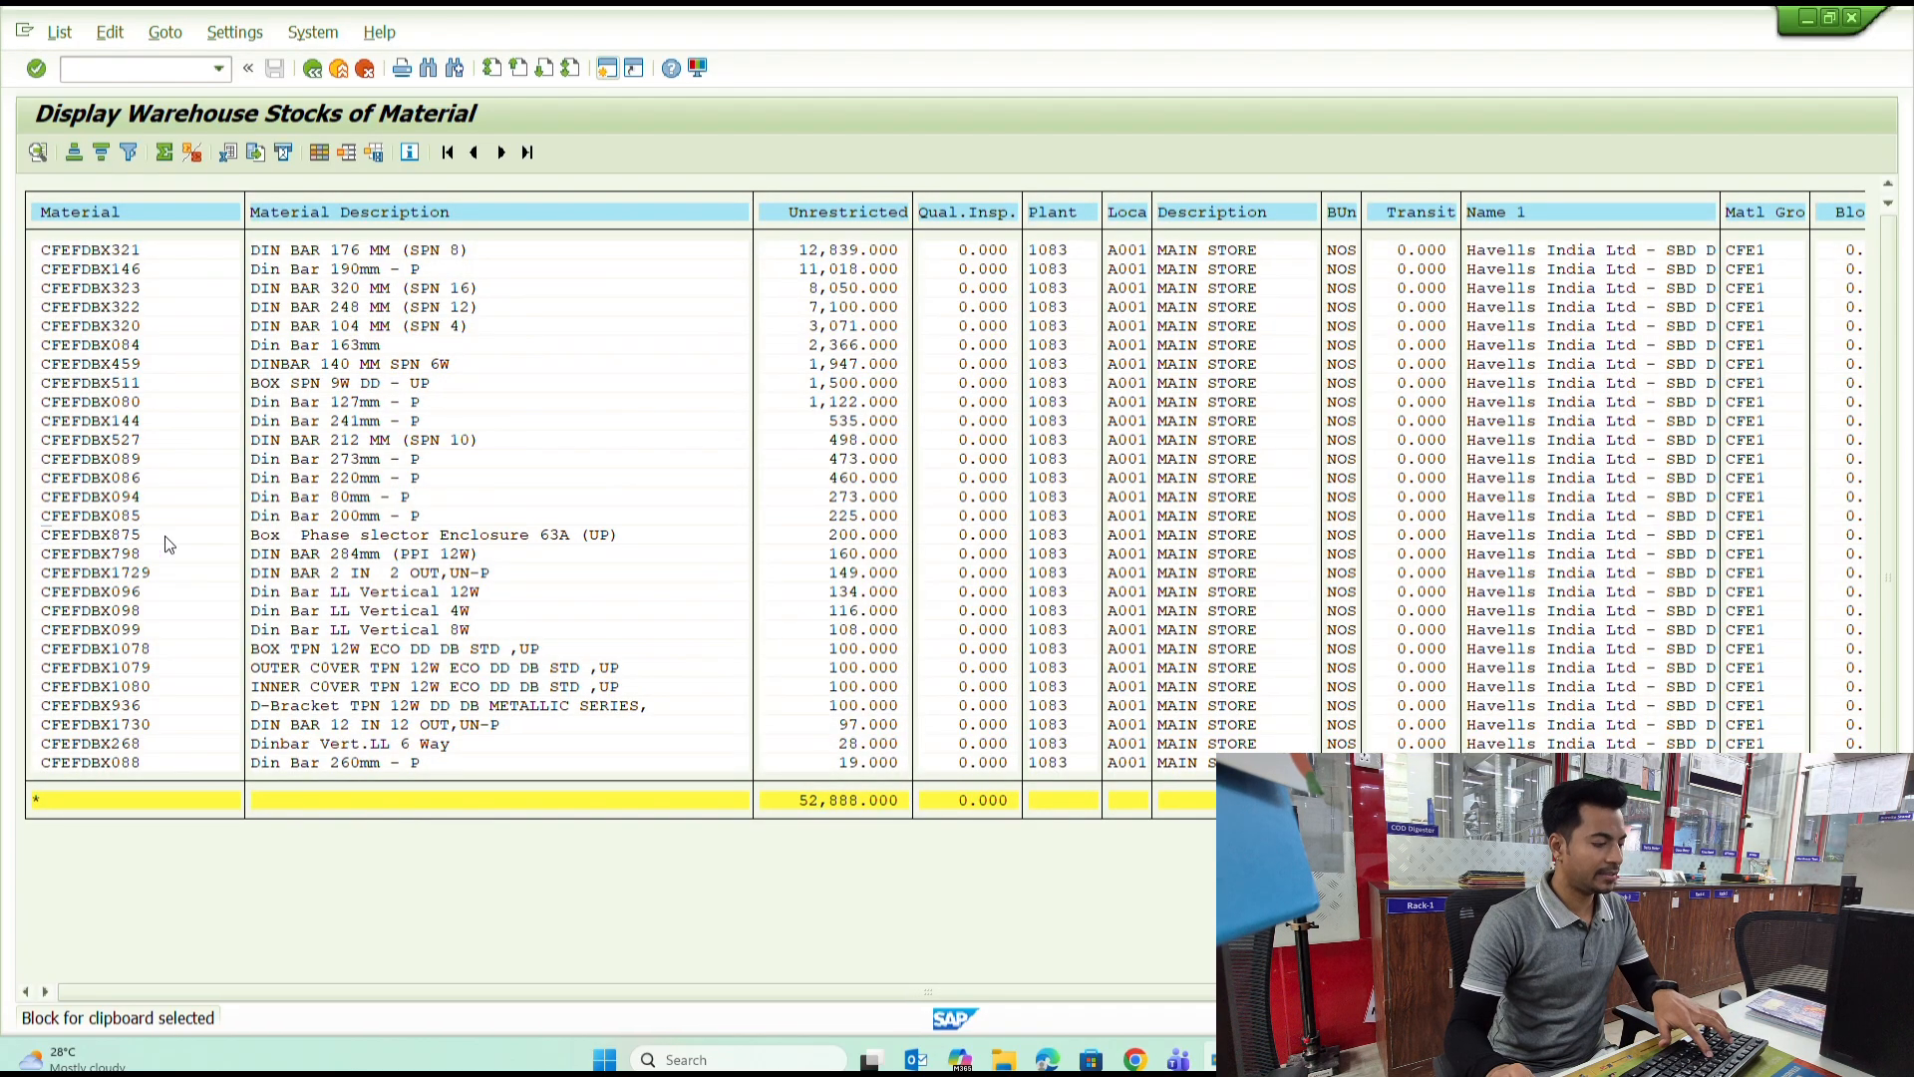
{"action": "key", "text": "alt+Tab"}
{"action": "left_click", "coordinate": [282, 403]}
{"action": "key", "text": "ctrl+v"}
{"action": "key", "text": "Tab"}
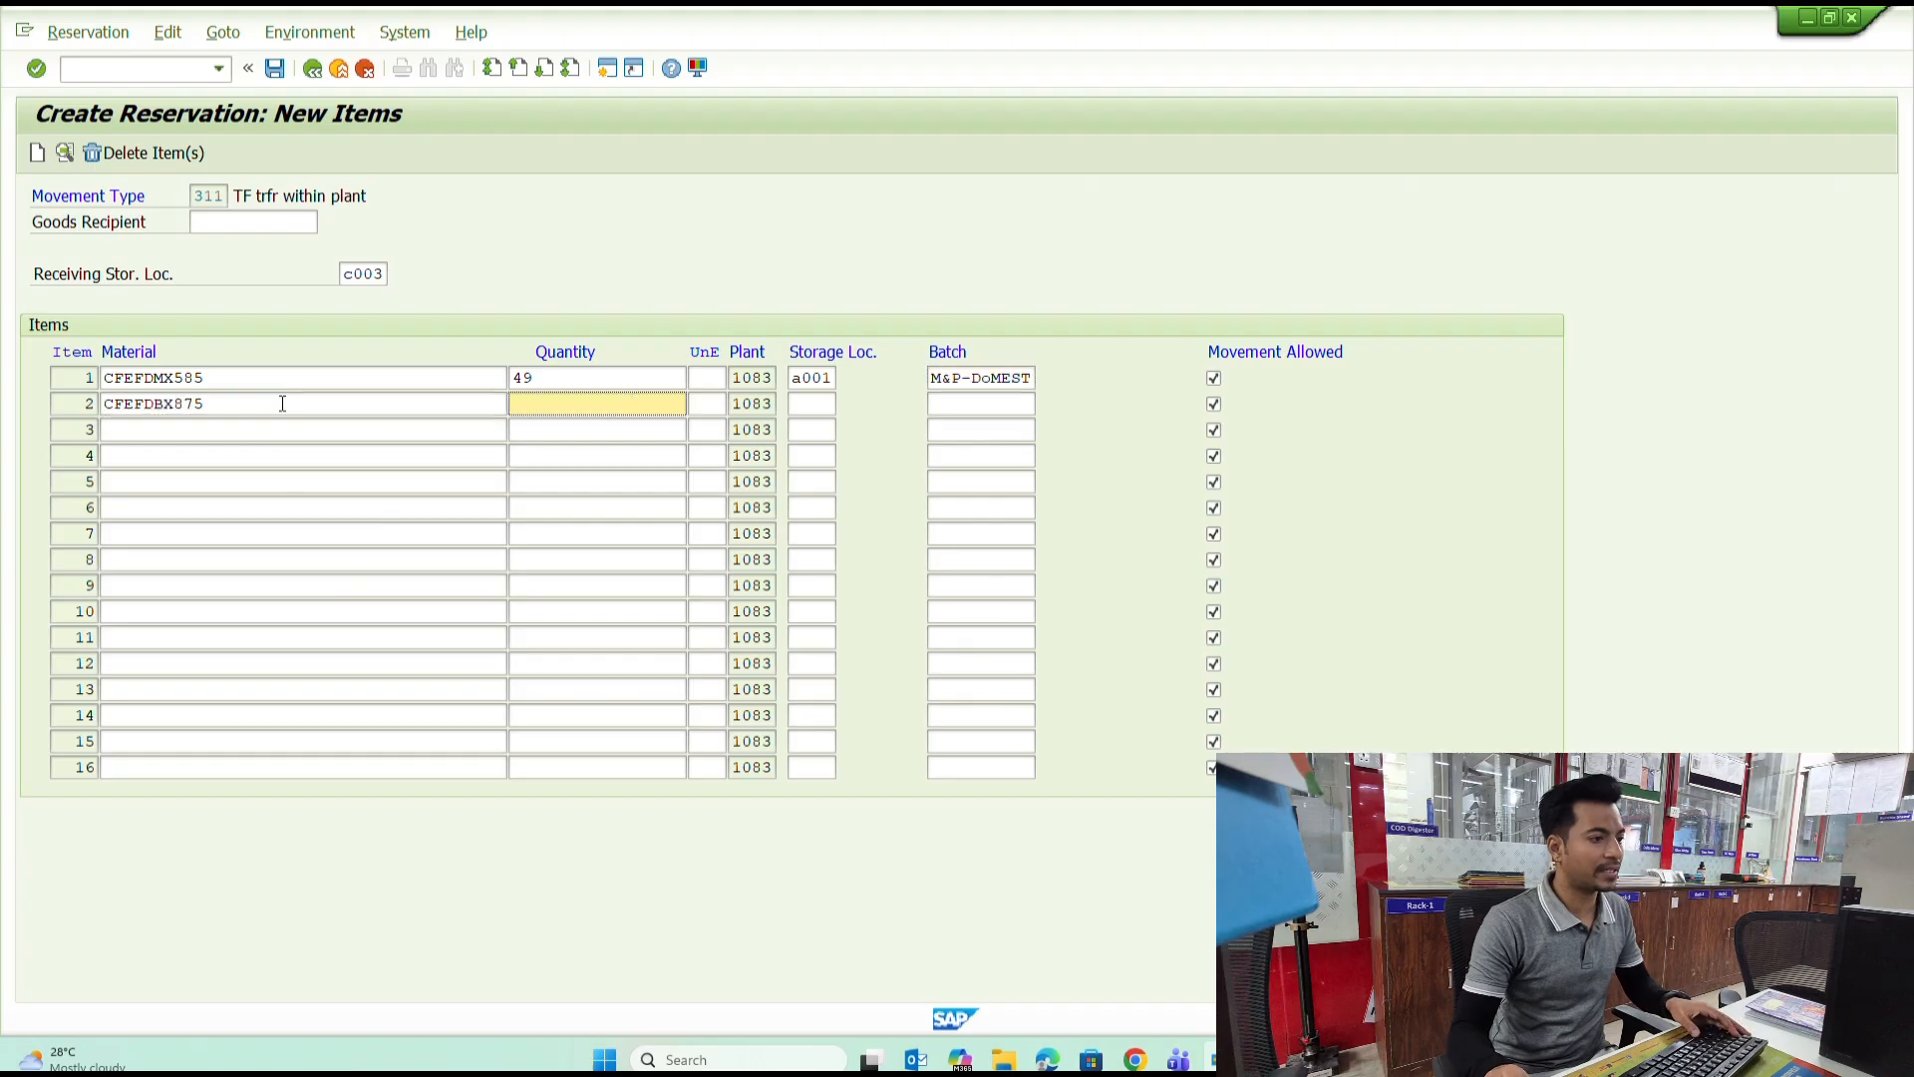
{"action": "key", "text": "alt+Tab"}
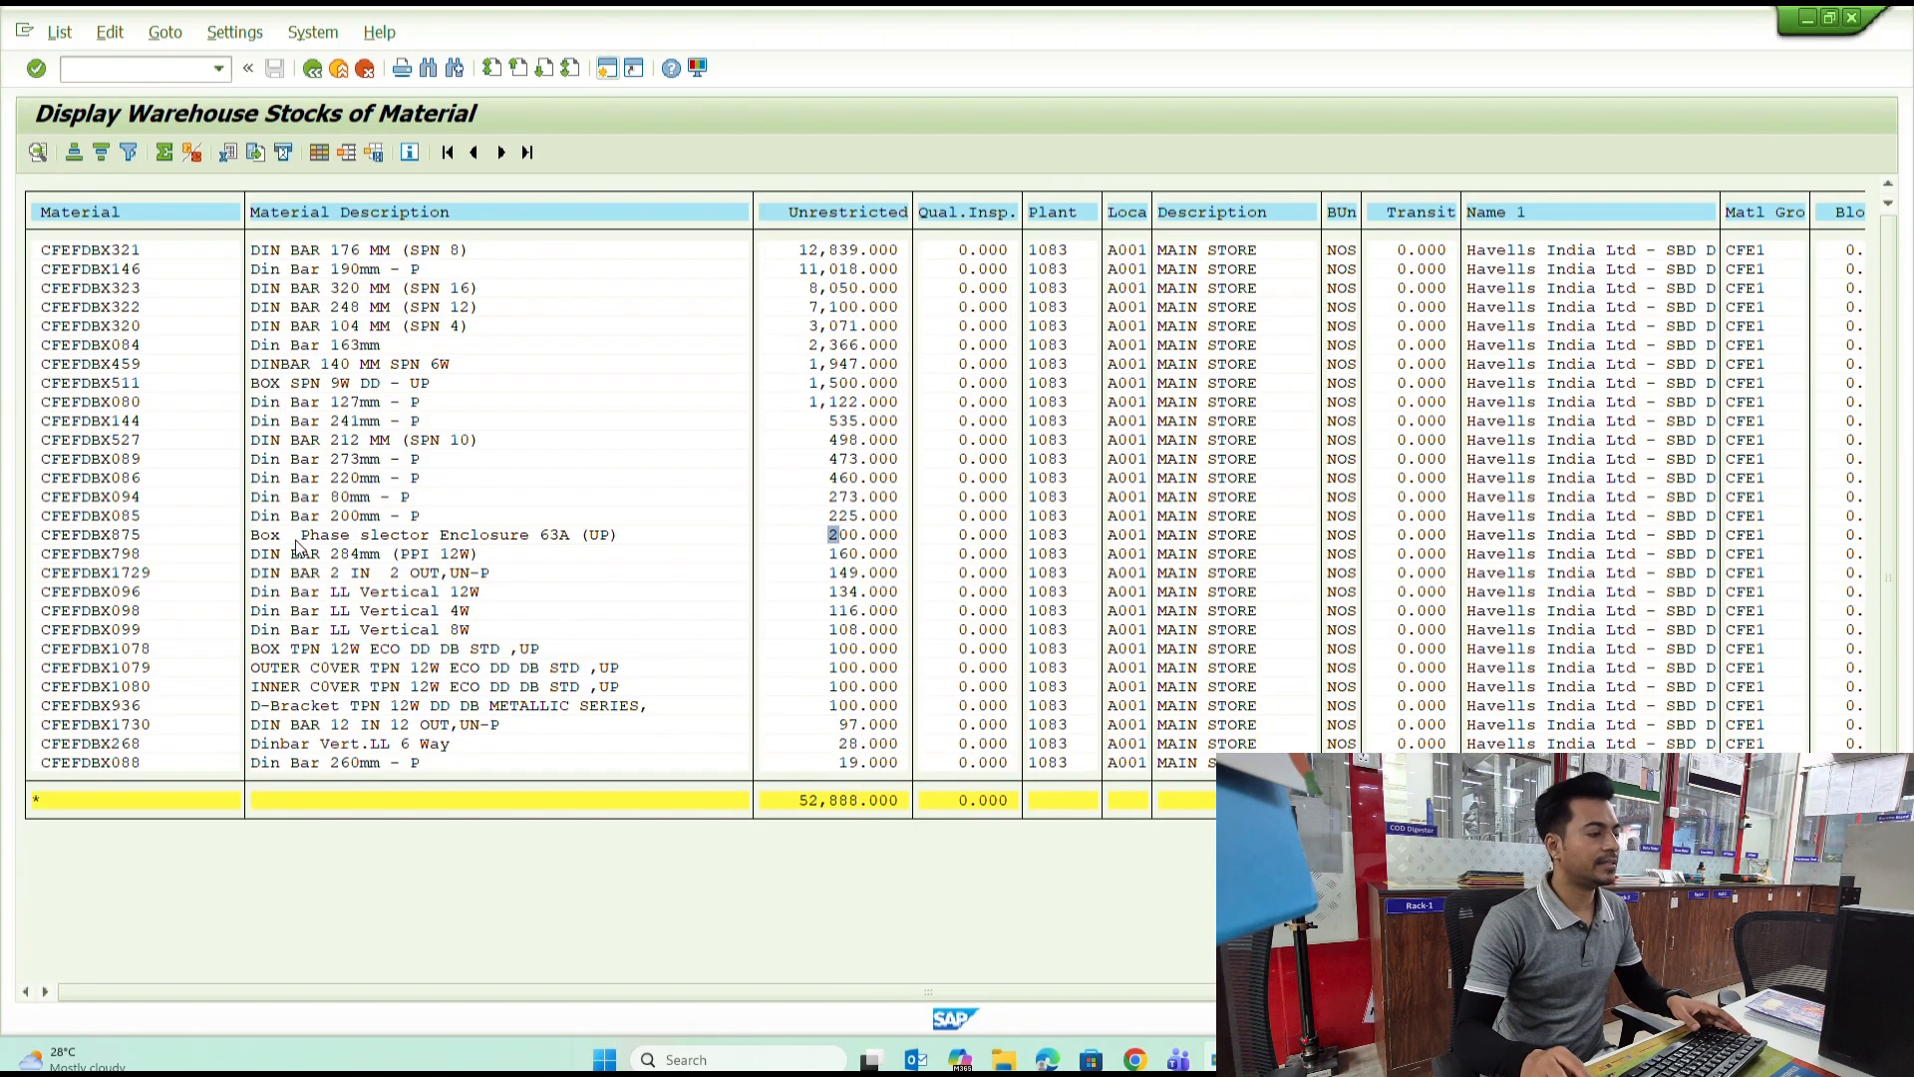
Copy material code CFEFDBX511 from the stock list into reservation item 3 with quantity 1500.
{"action": "left_click", "coordinate": [323, 440]}
{"action": "left_click", "coordinate": [45, 384]}
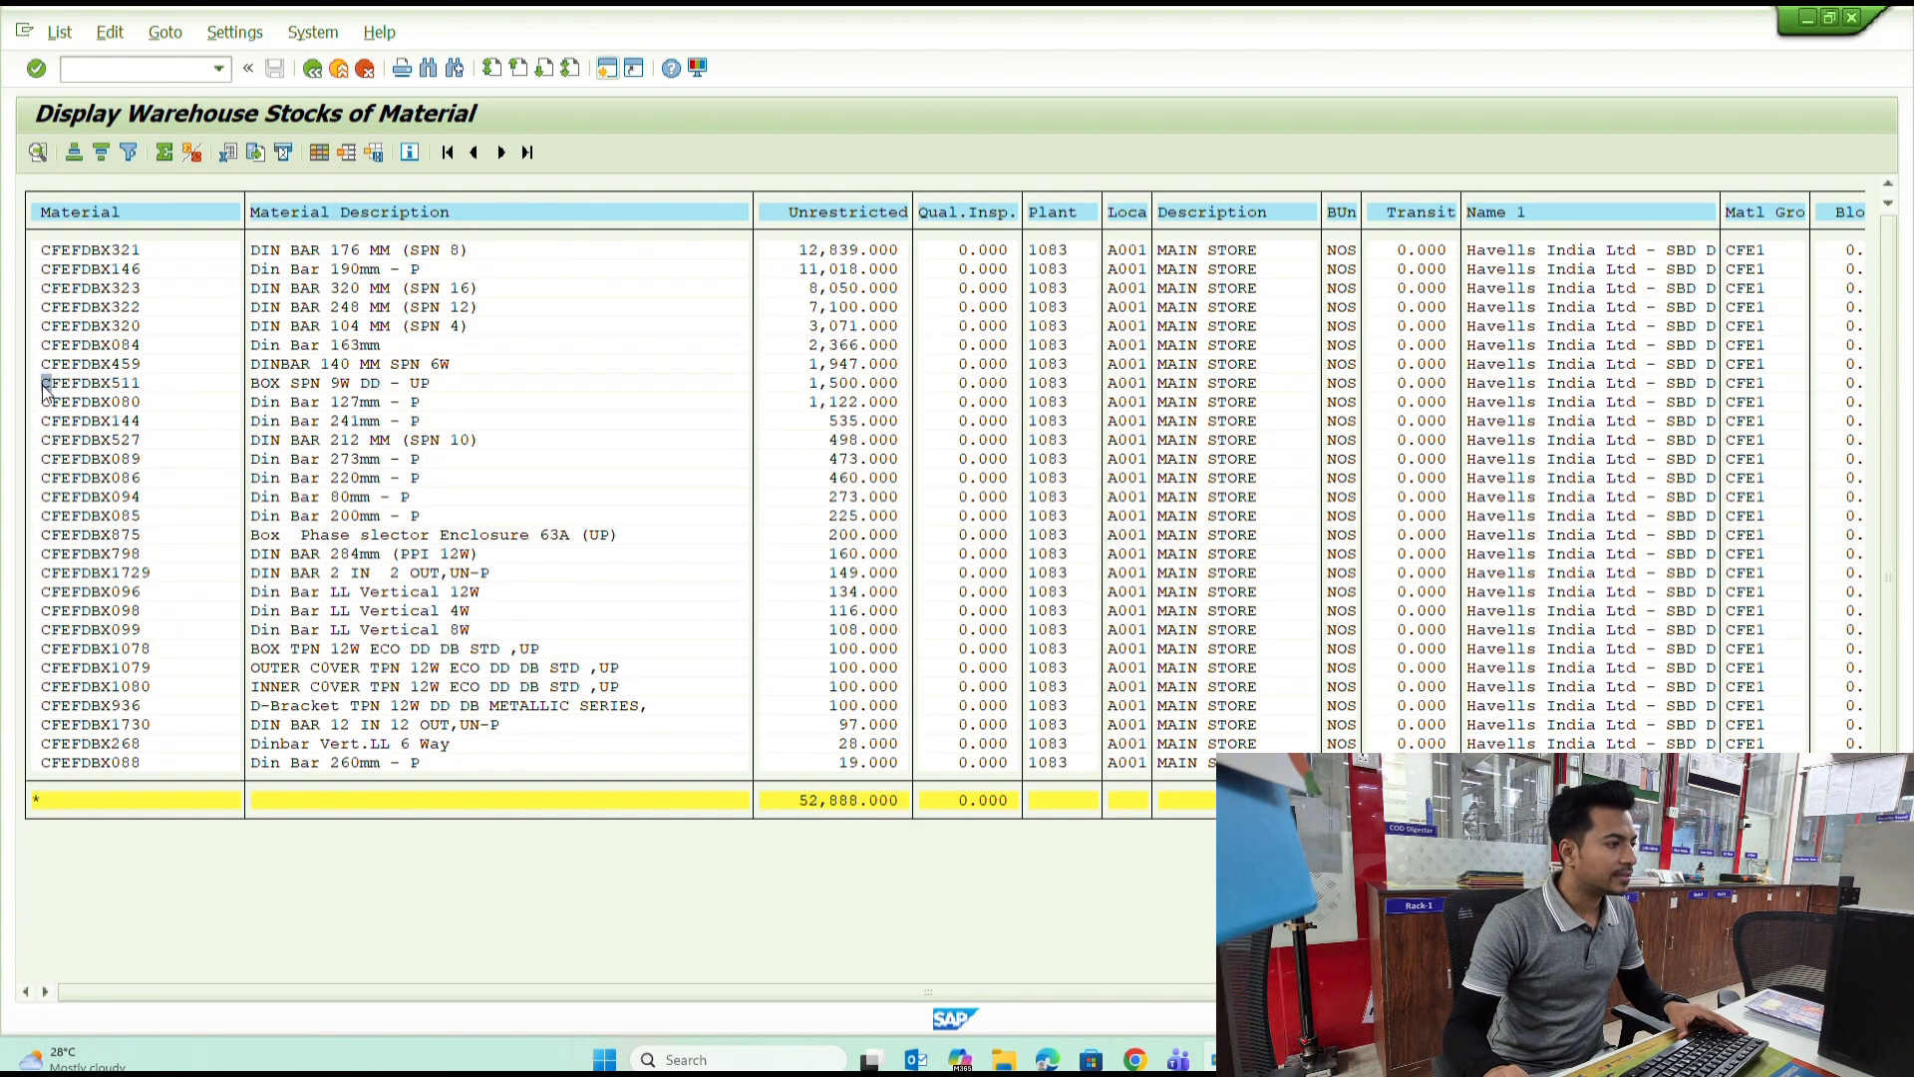
{"action": "left_click_drag", "start_coordinate": [42, 384], "coordinate": [144, 384]}
{"action": "key", "text": "ctrl+c"}
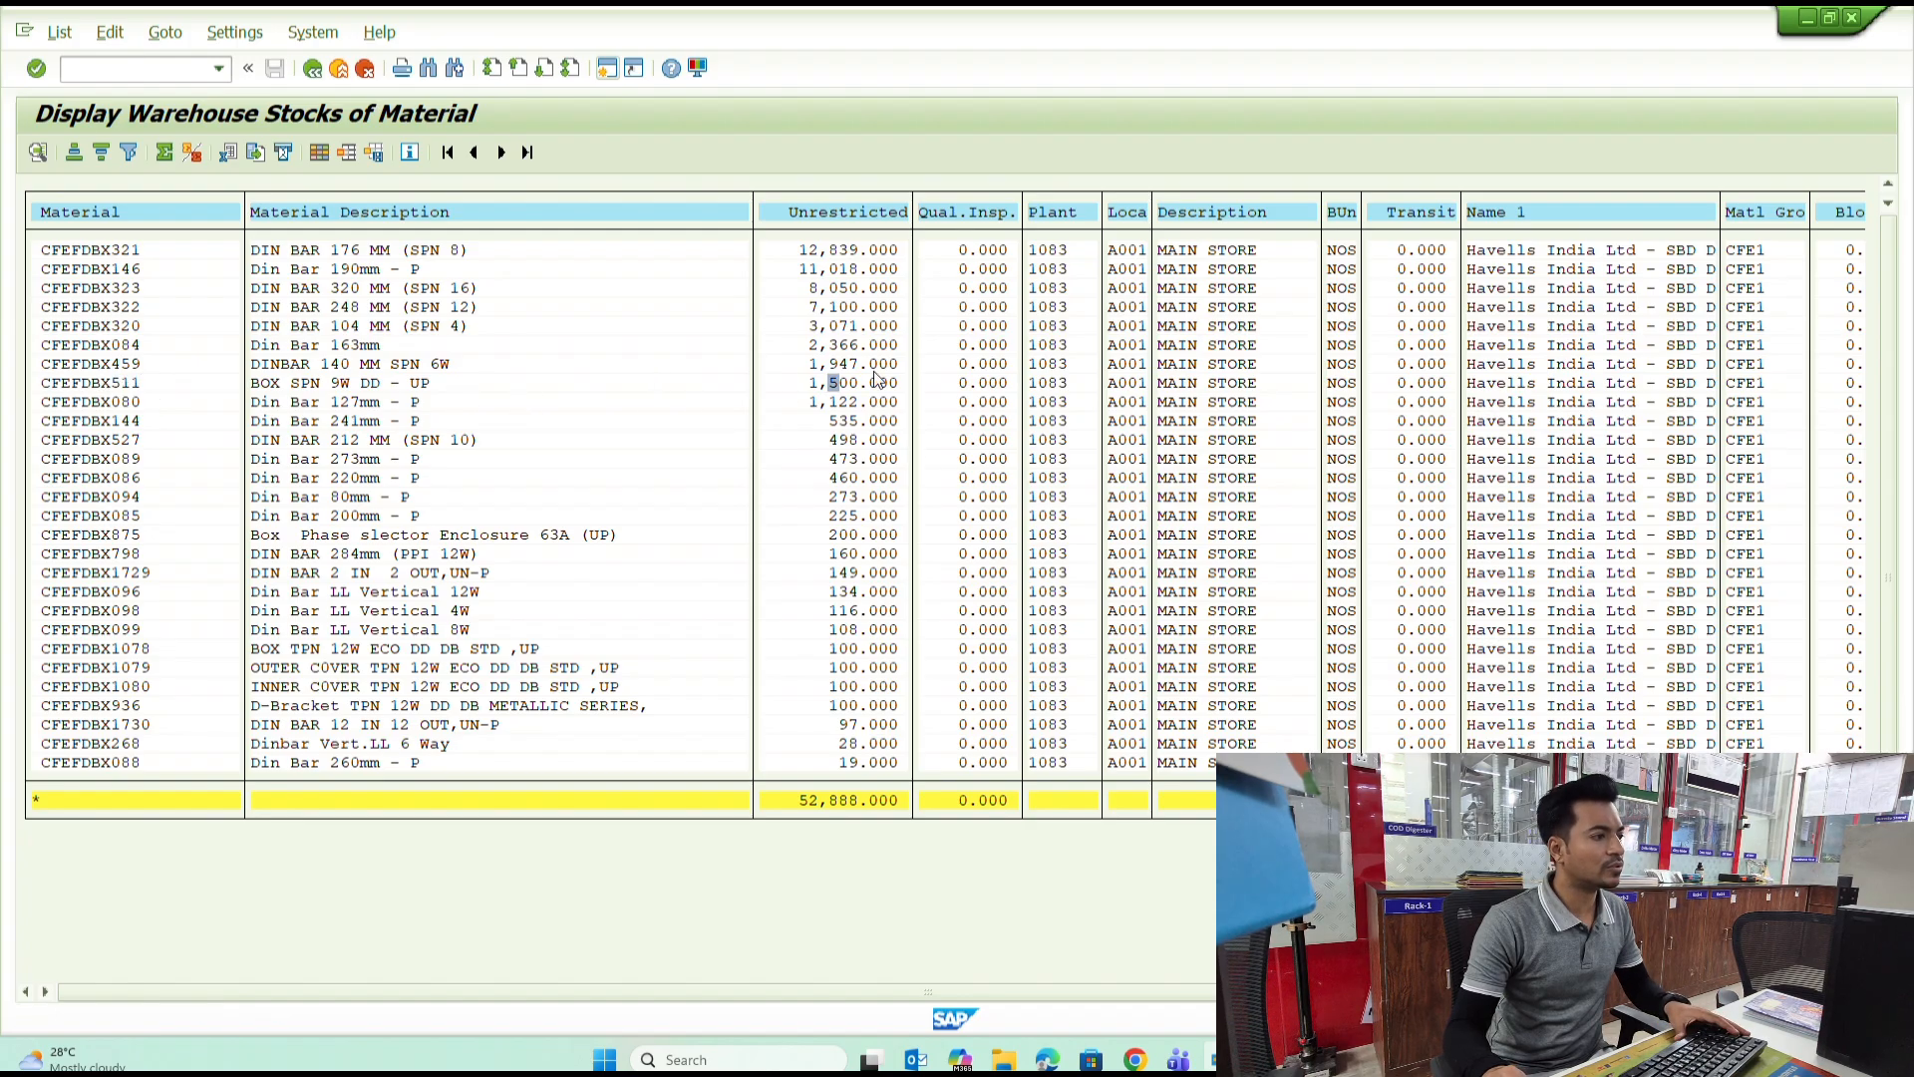
{"action": "key", "text": "alt+Tab"}
{"action": "left_click", "coordinate": [256, 429]}
{"action": "key", "text": "ctrl+v"}
{"action": "key", "text": "Tab"}
{"action": "type", "text": "1"}
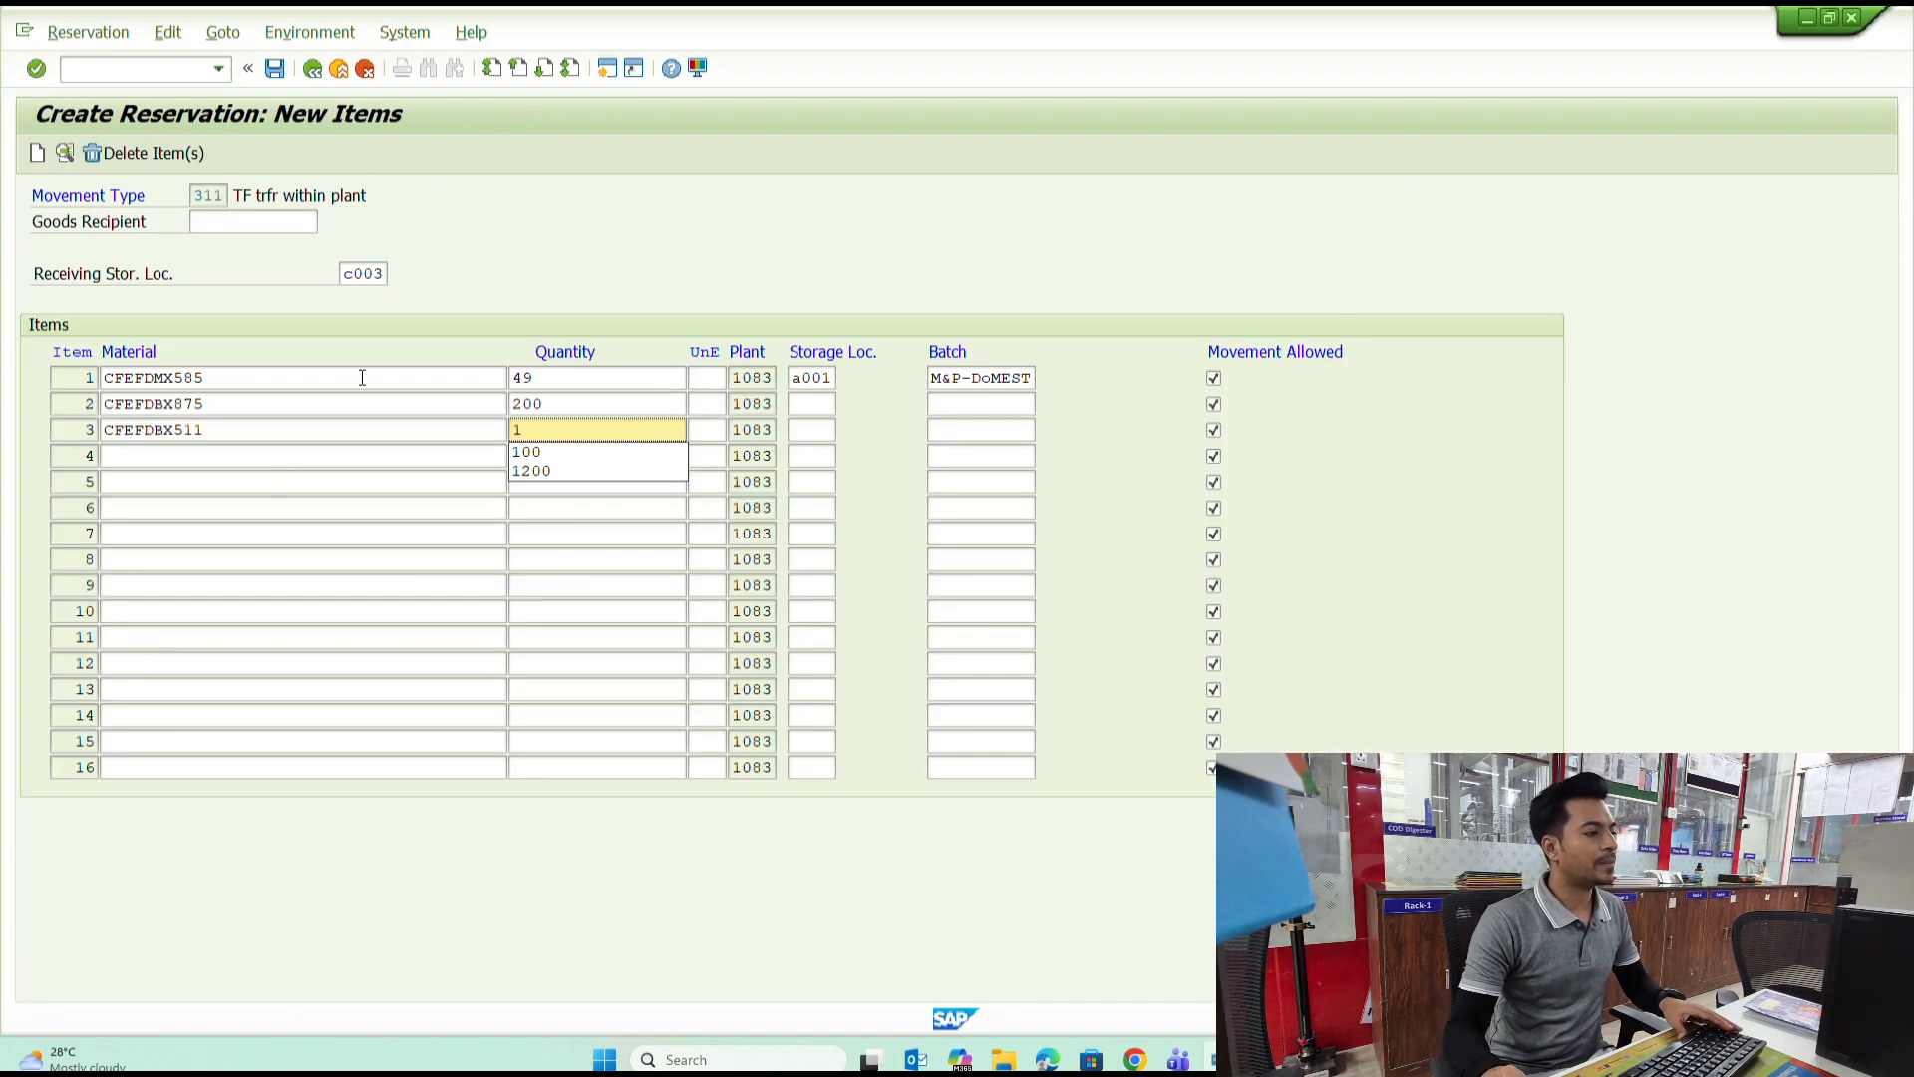
{"action": "type", "text": ",500"}
Copy material codes CFEFDBX1078, CFEFDBX1079, CFEFDBX1080 and CFEFDBX936 from the stock list into reservation items 4 to 7.
{"action": "key", "text": "alt+Tab"}
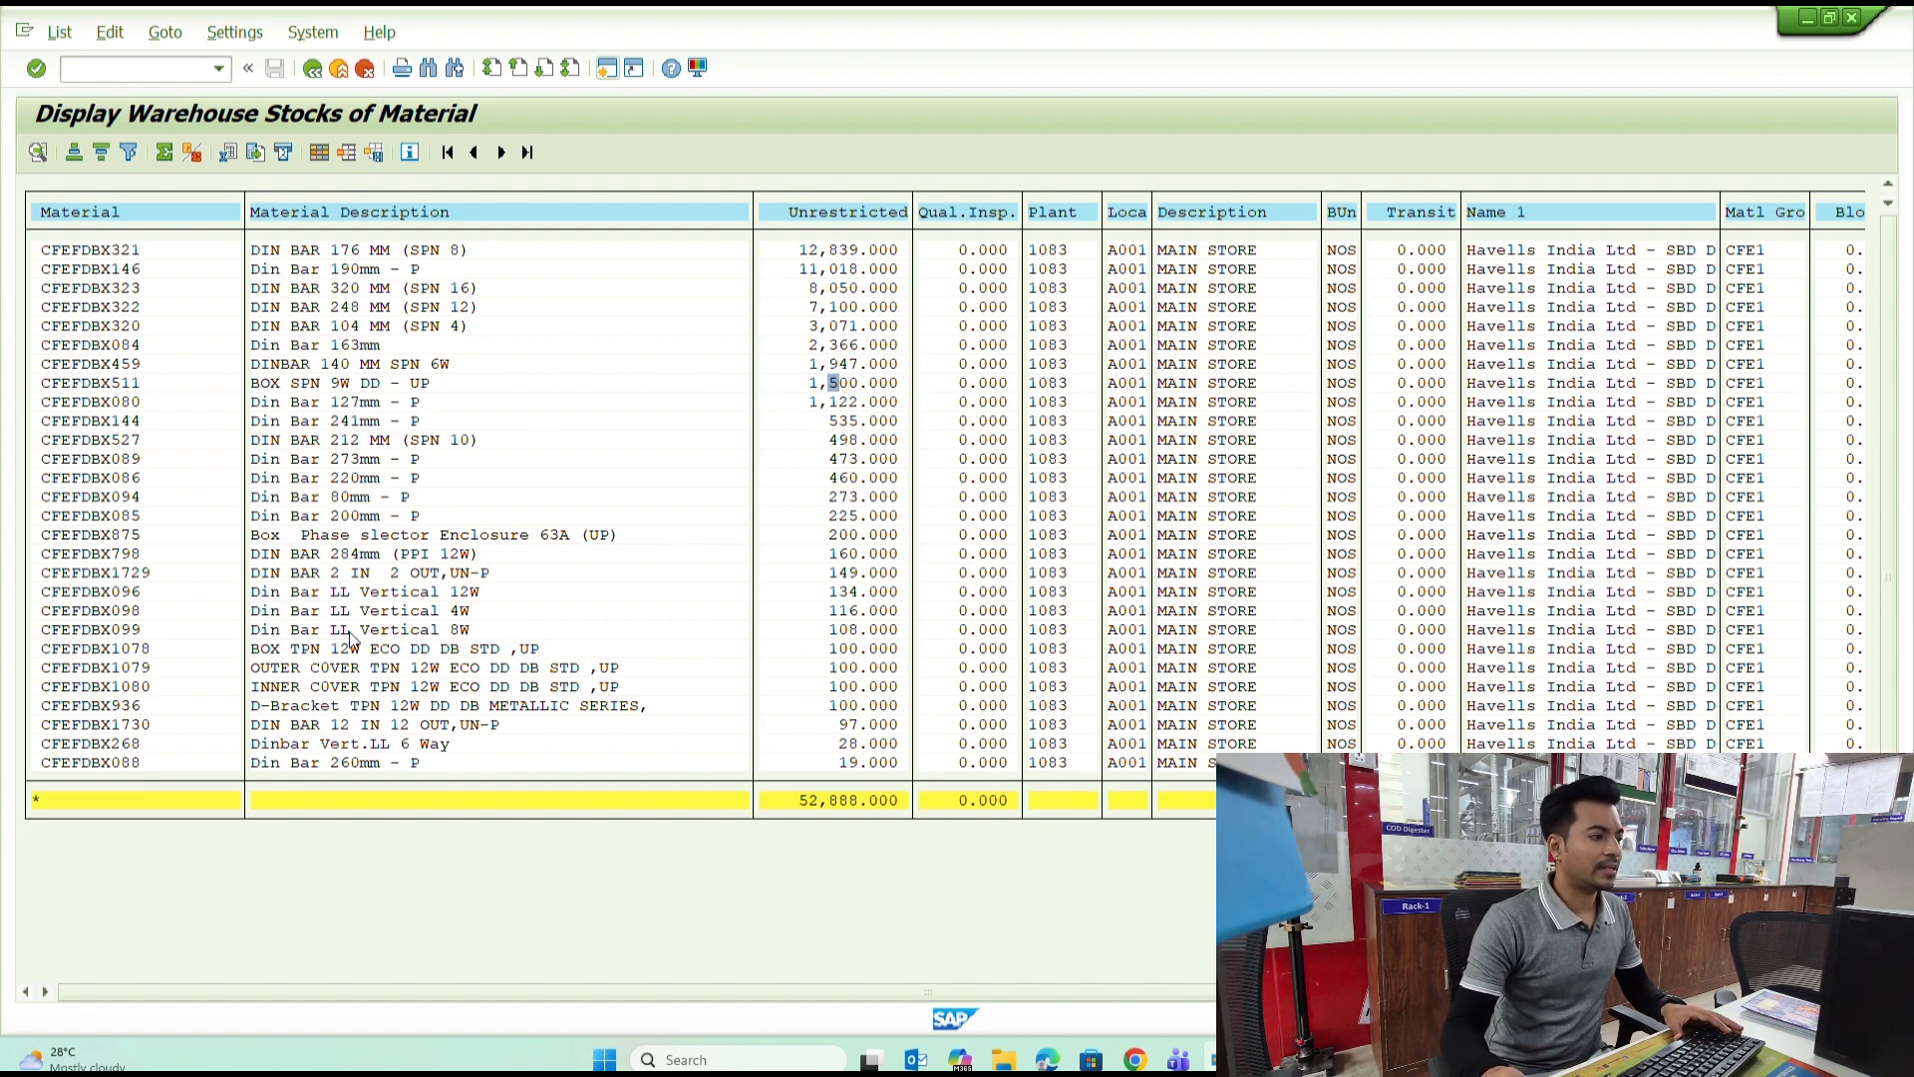
{"action": "left_click", "coordinate": [45, 649]}
{"action": "key", "text": "ctrl+y"}
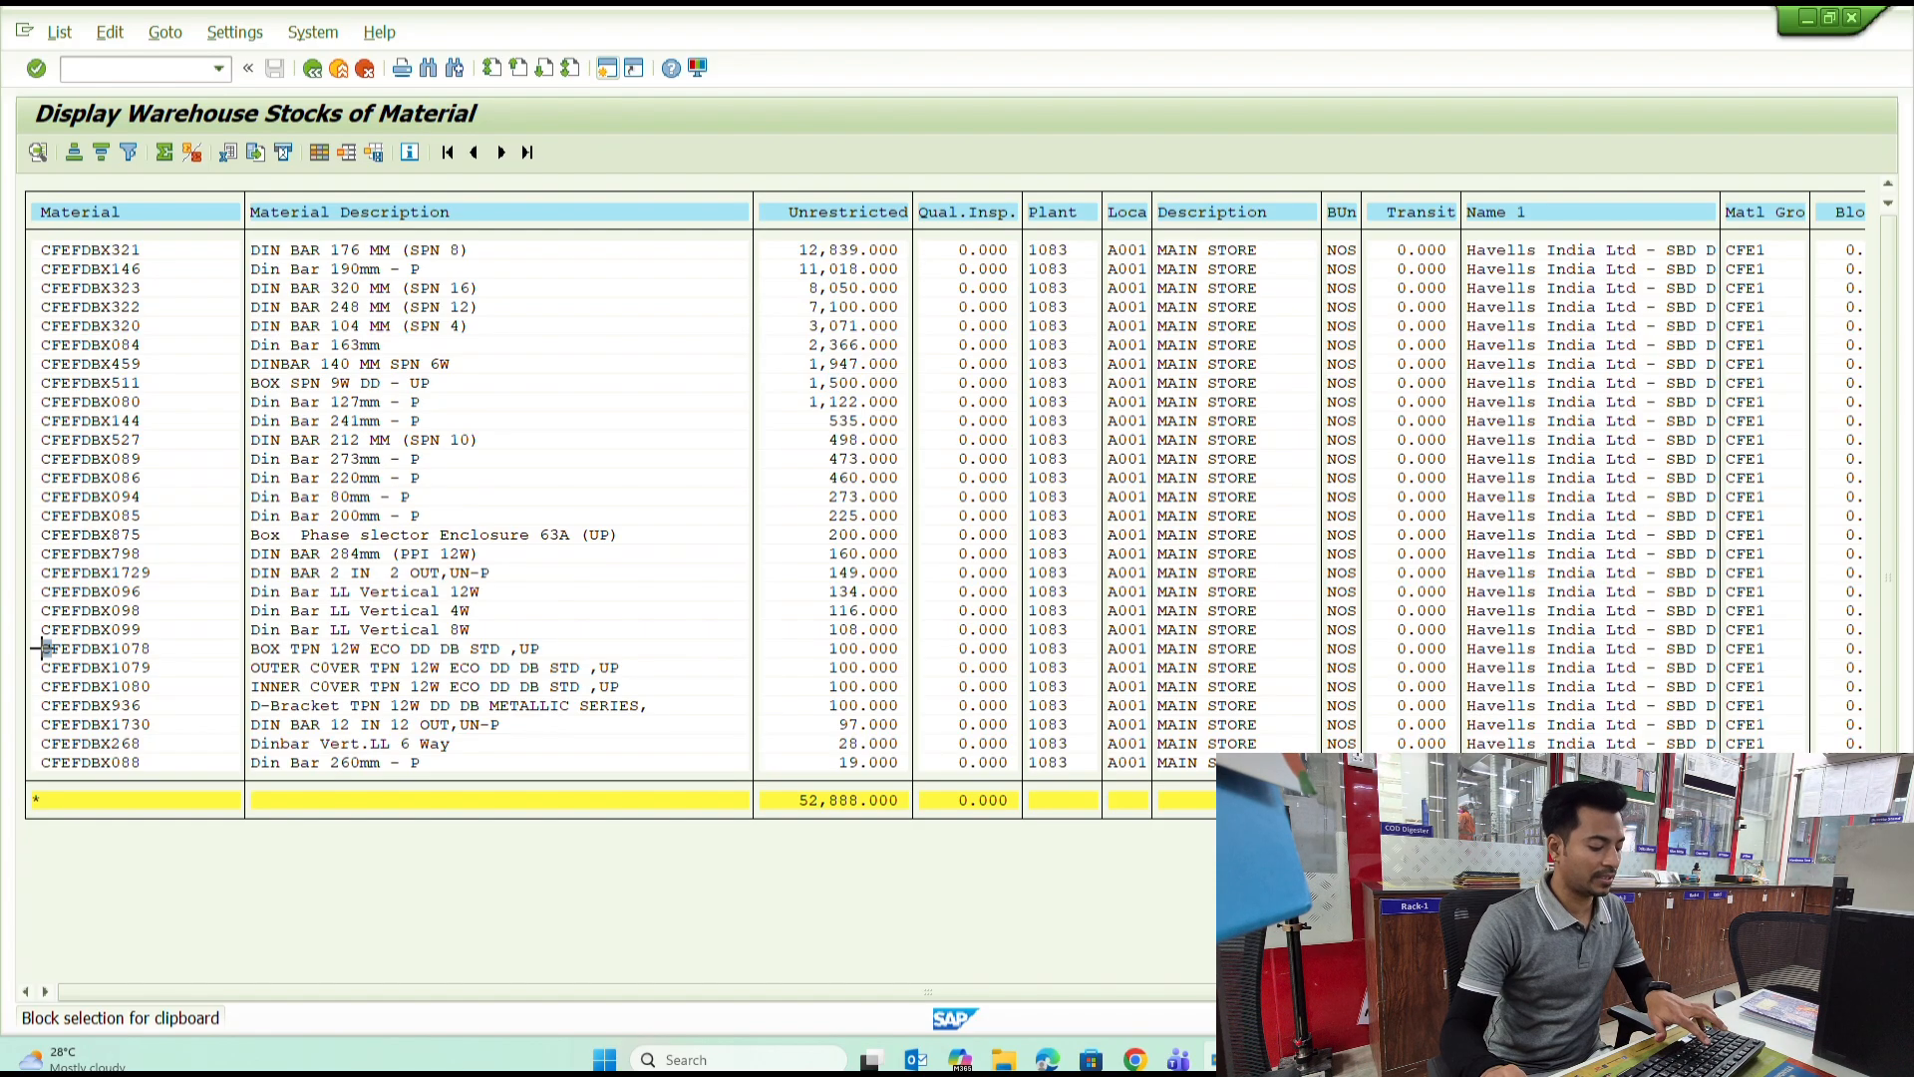
{"action": "left_click_drag", "start_coordinate": [42, 646], "coordinate": [156, 708]}
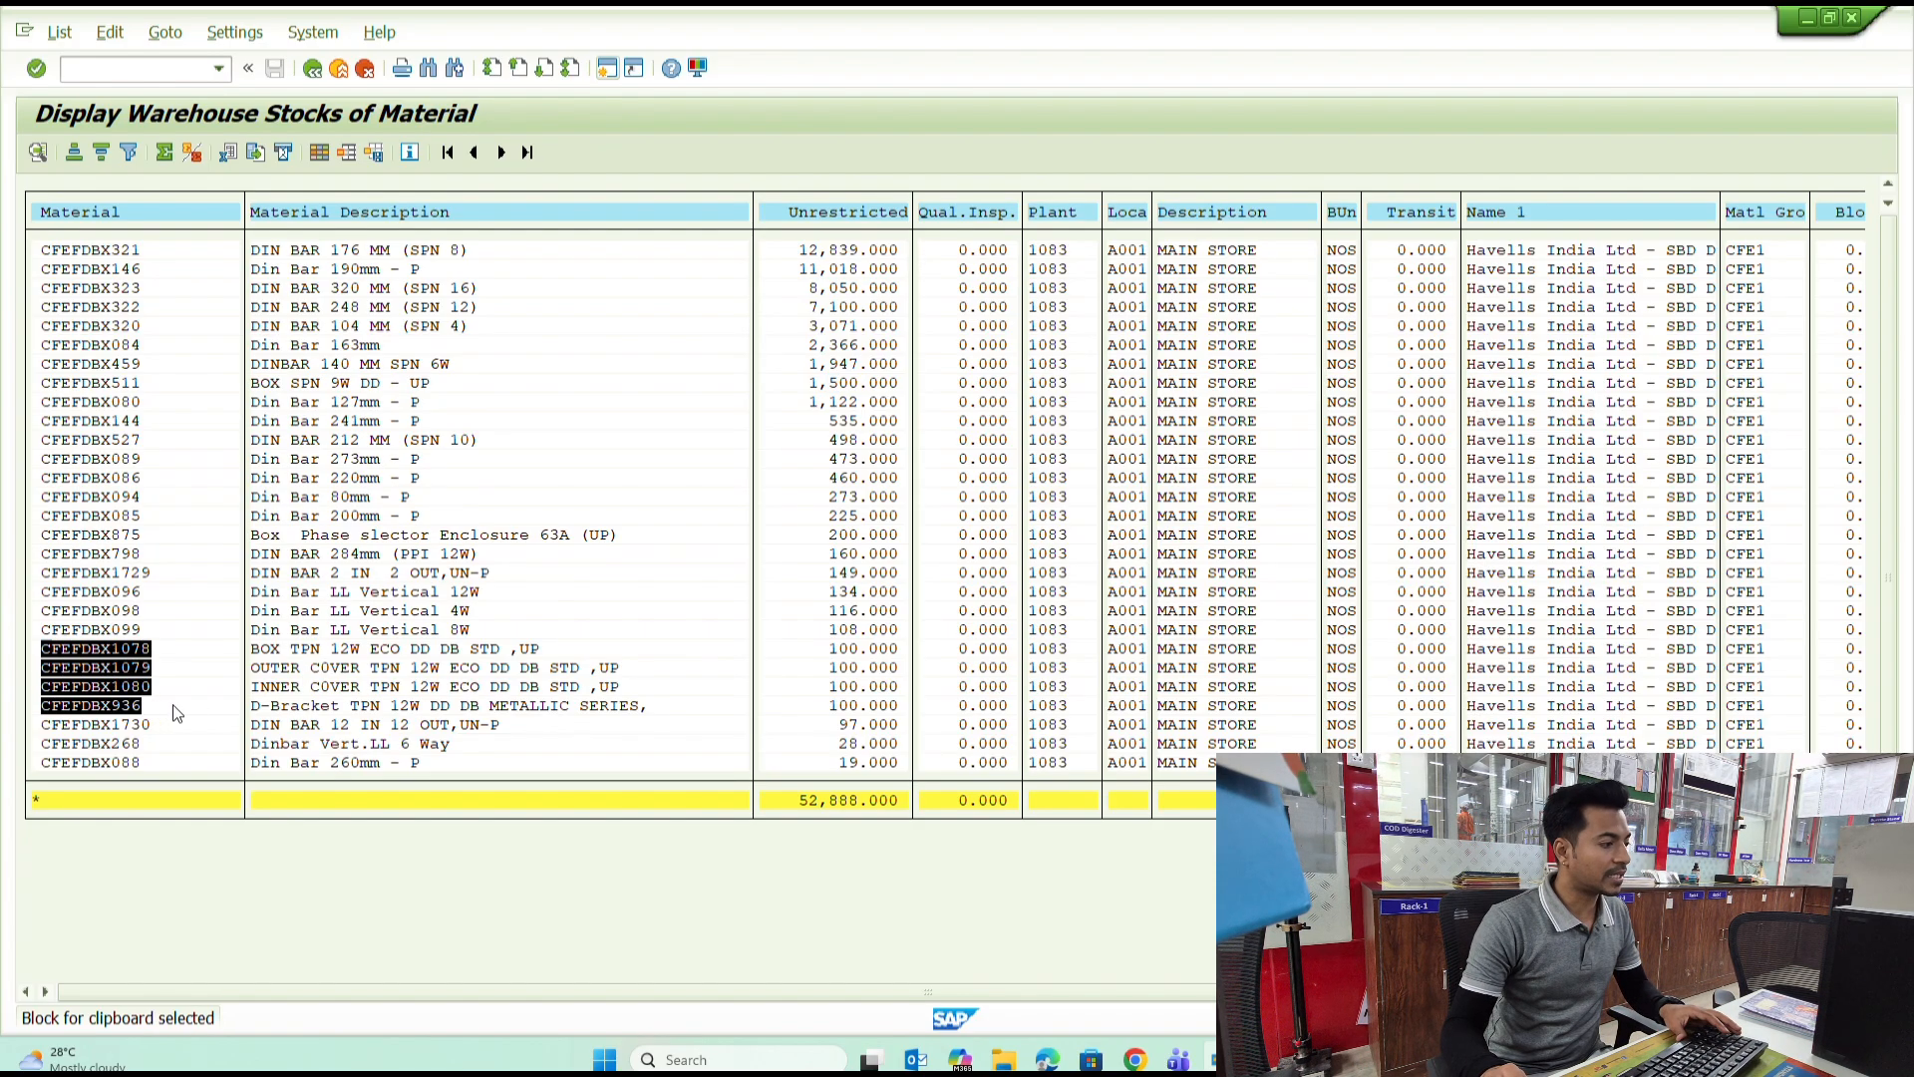
{"action": "key", "text": "ctrl+c"}
{"action": "key", "text": "alt+Tab"}
{"action": "left_click", "coordinate": [211, 454]}
{"action": "key", "text": "ctrl+v"}
Copy the unrestricted quantities of CFEFDBX1078 through CFEFDBX936 from the stock list into reservation items 4 to 7.
{"action": "key", "text": "alt+Tab"}
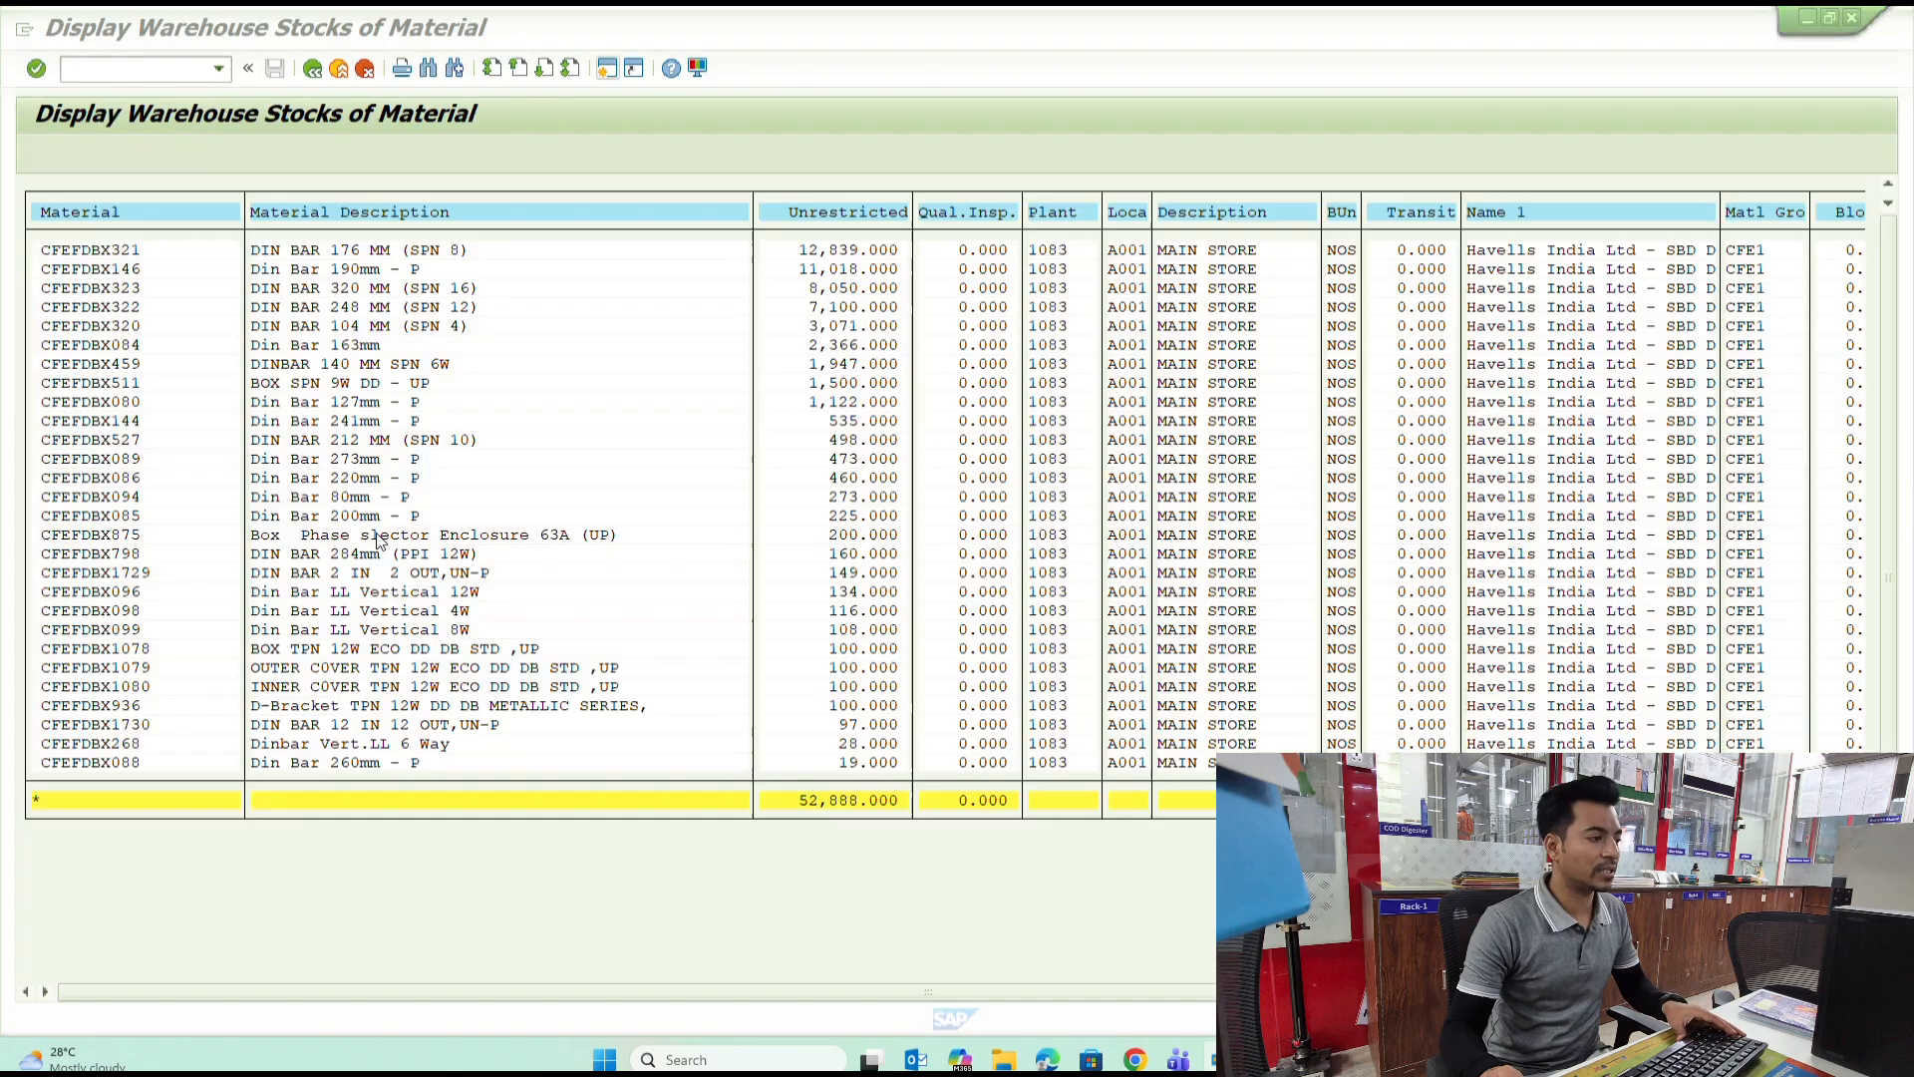
{"action": "left_click", "coordinate": [376, 668]}
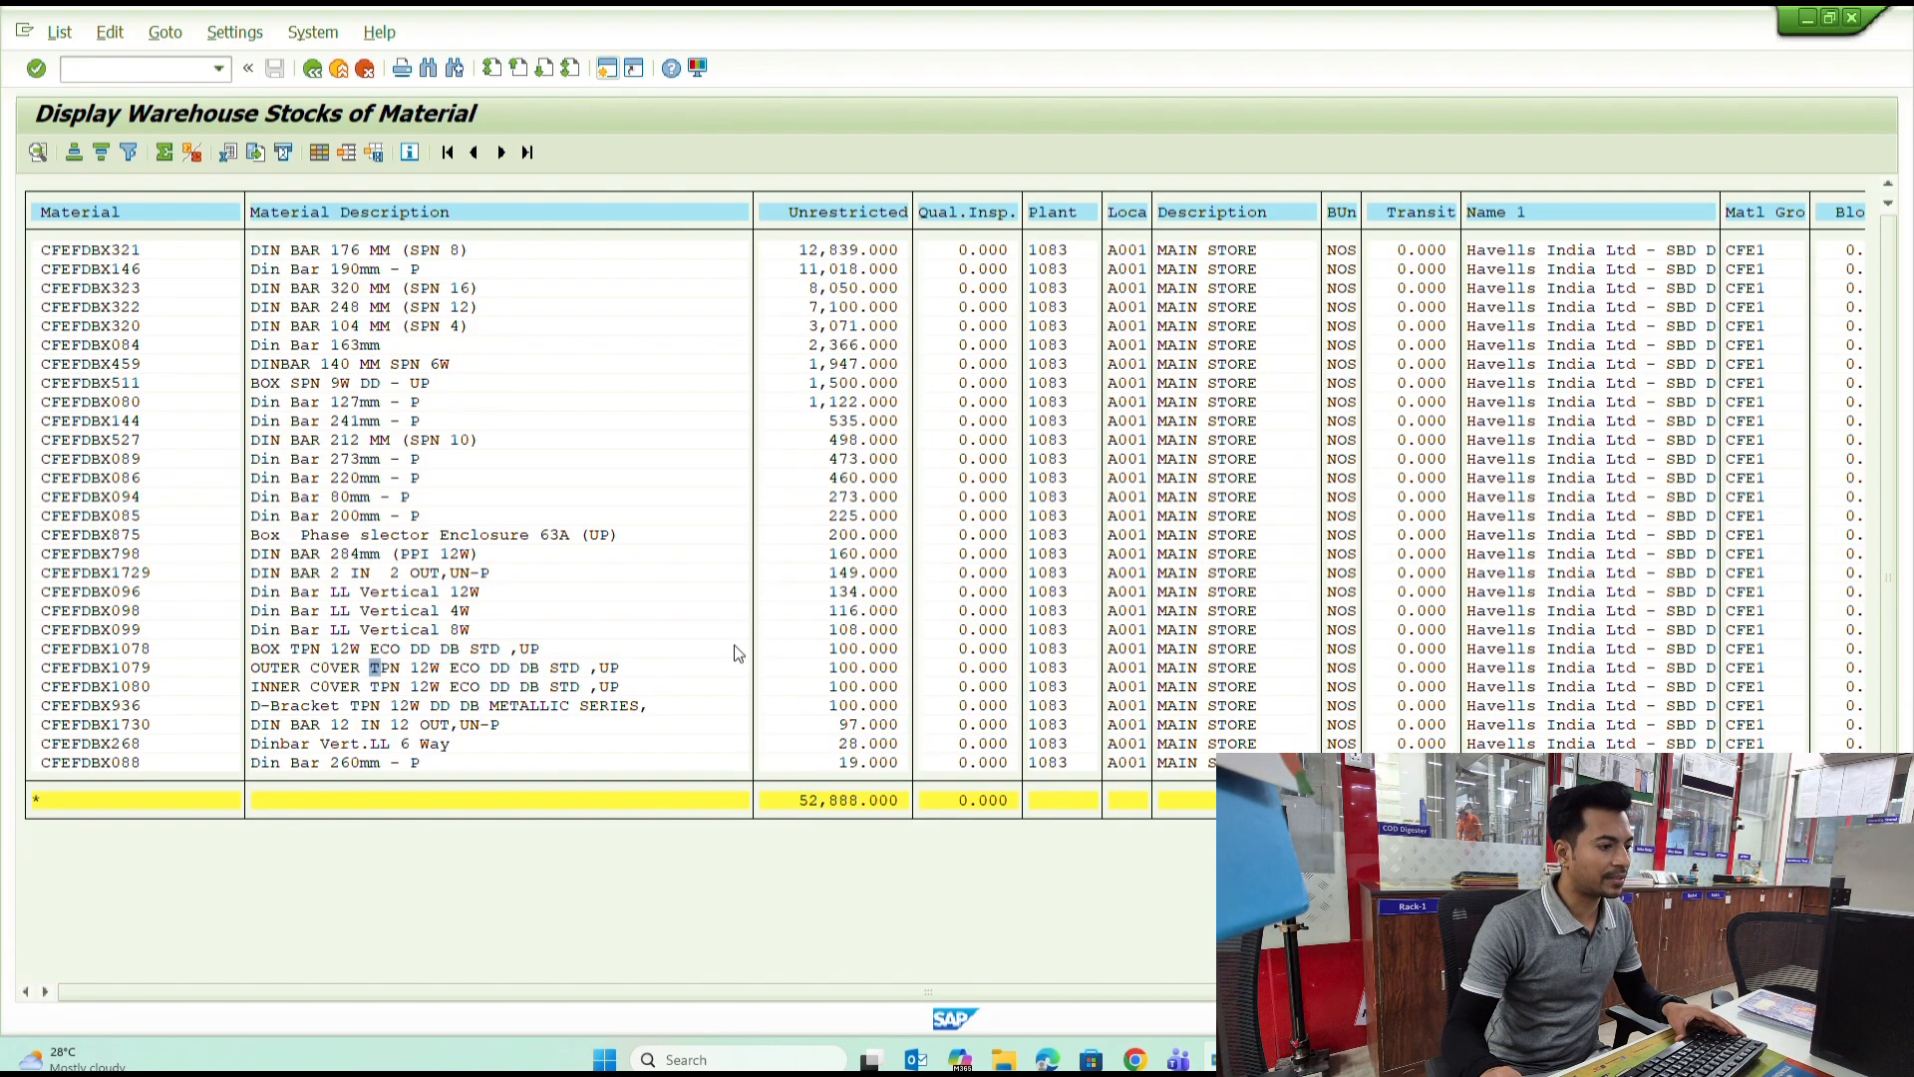
{"action": "left_click", "coordinate": [822, 648]}
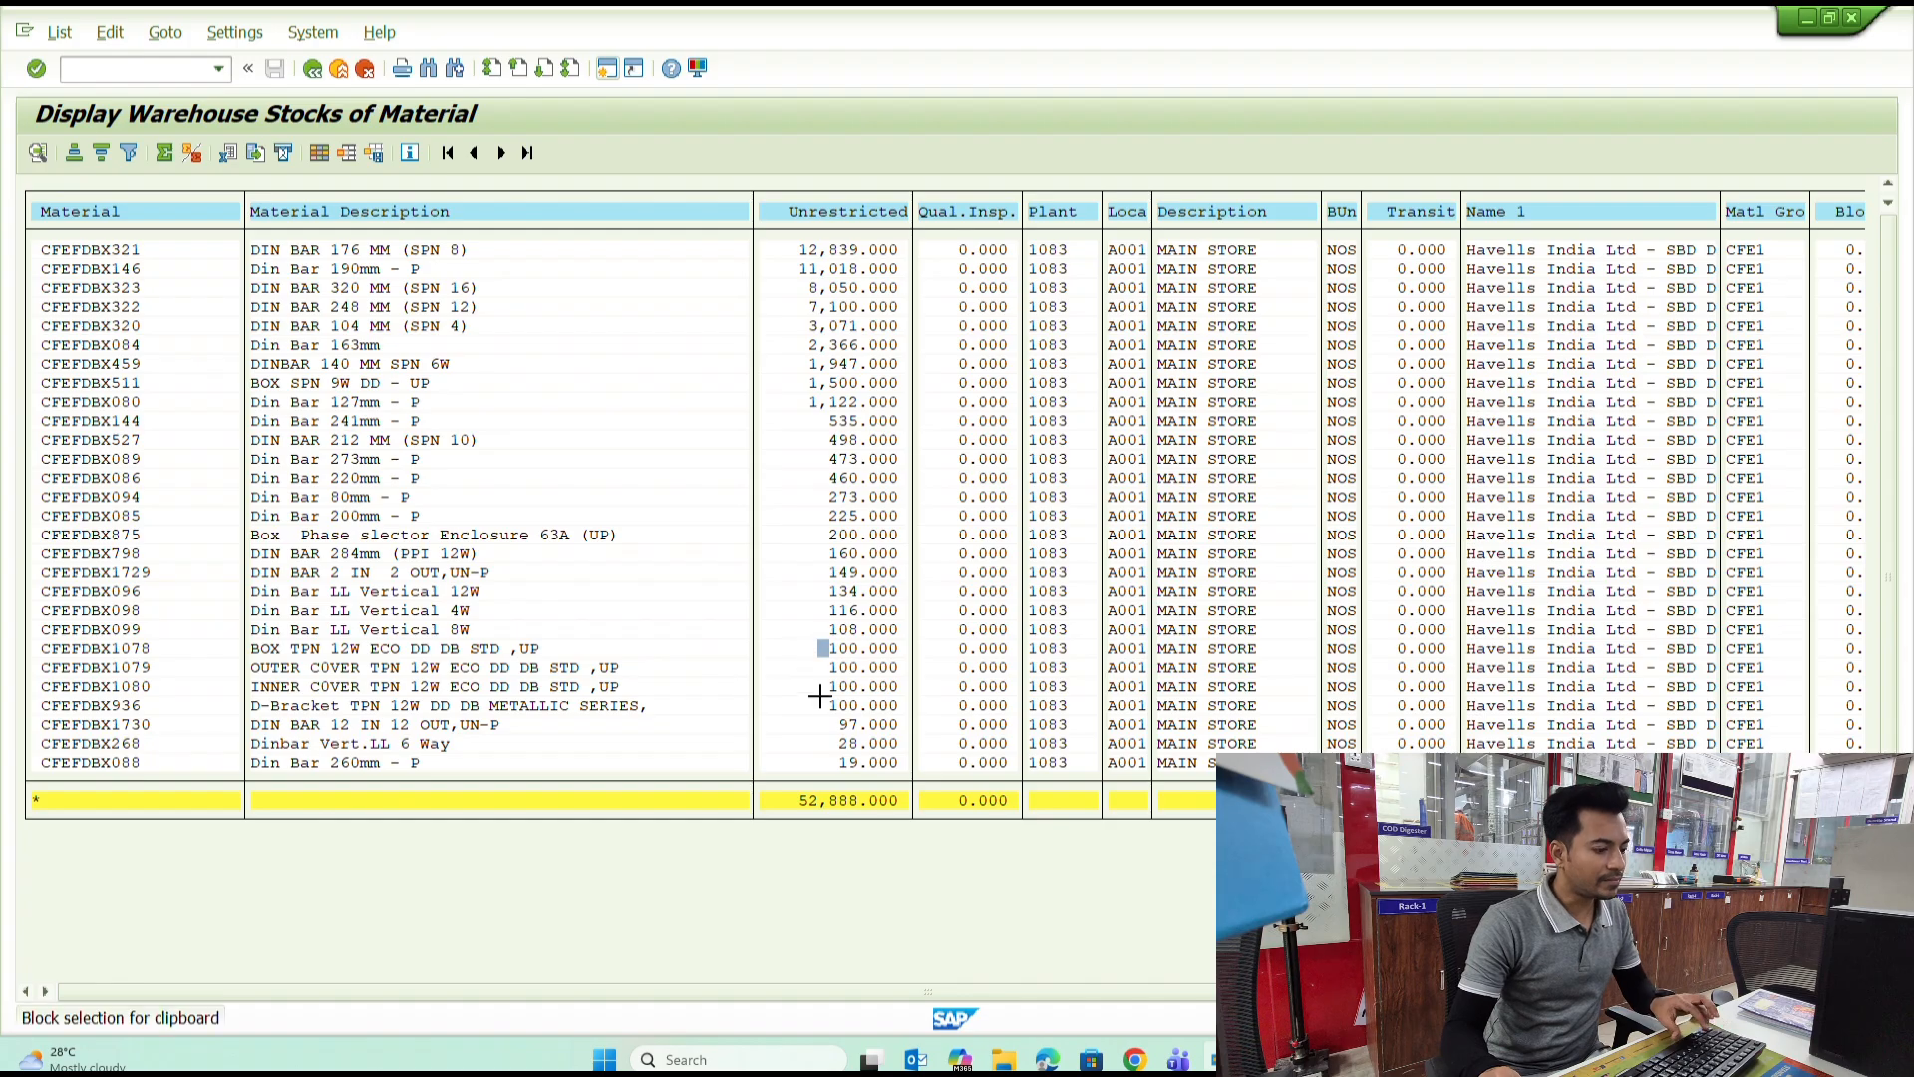
{"action": "left_click_drag", "start_coordinate": [804, 651], "coordinate": [912, 718]}
{"action": "key", "text": "ctrl+c"}
{"action": "key", "text": "alt+Tab"}
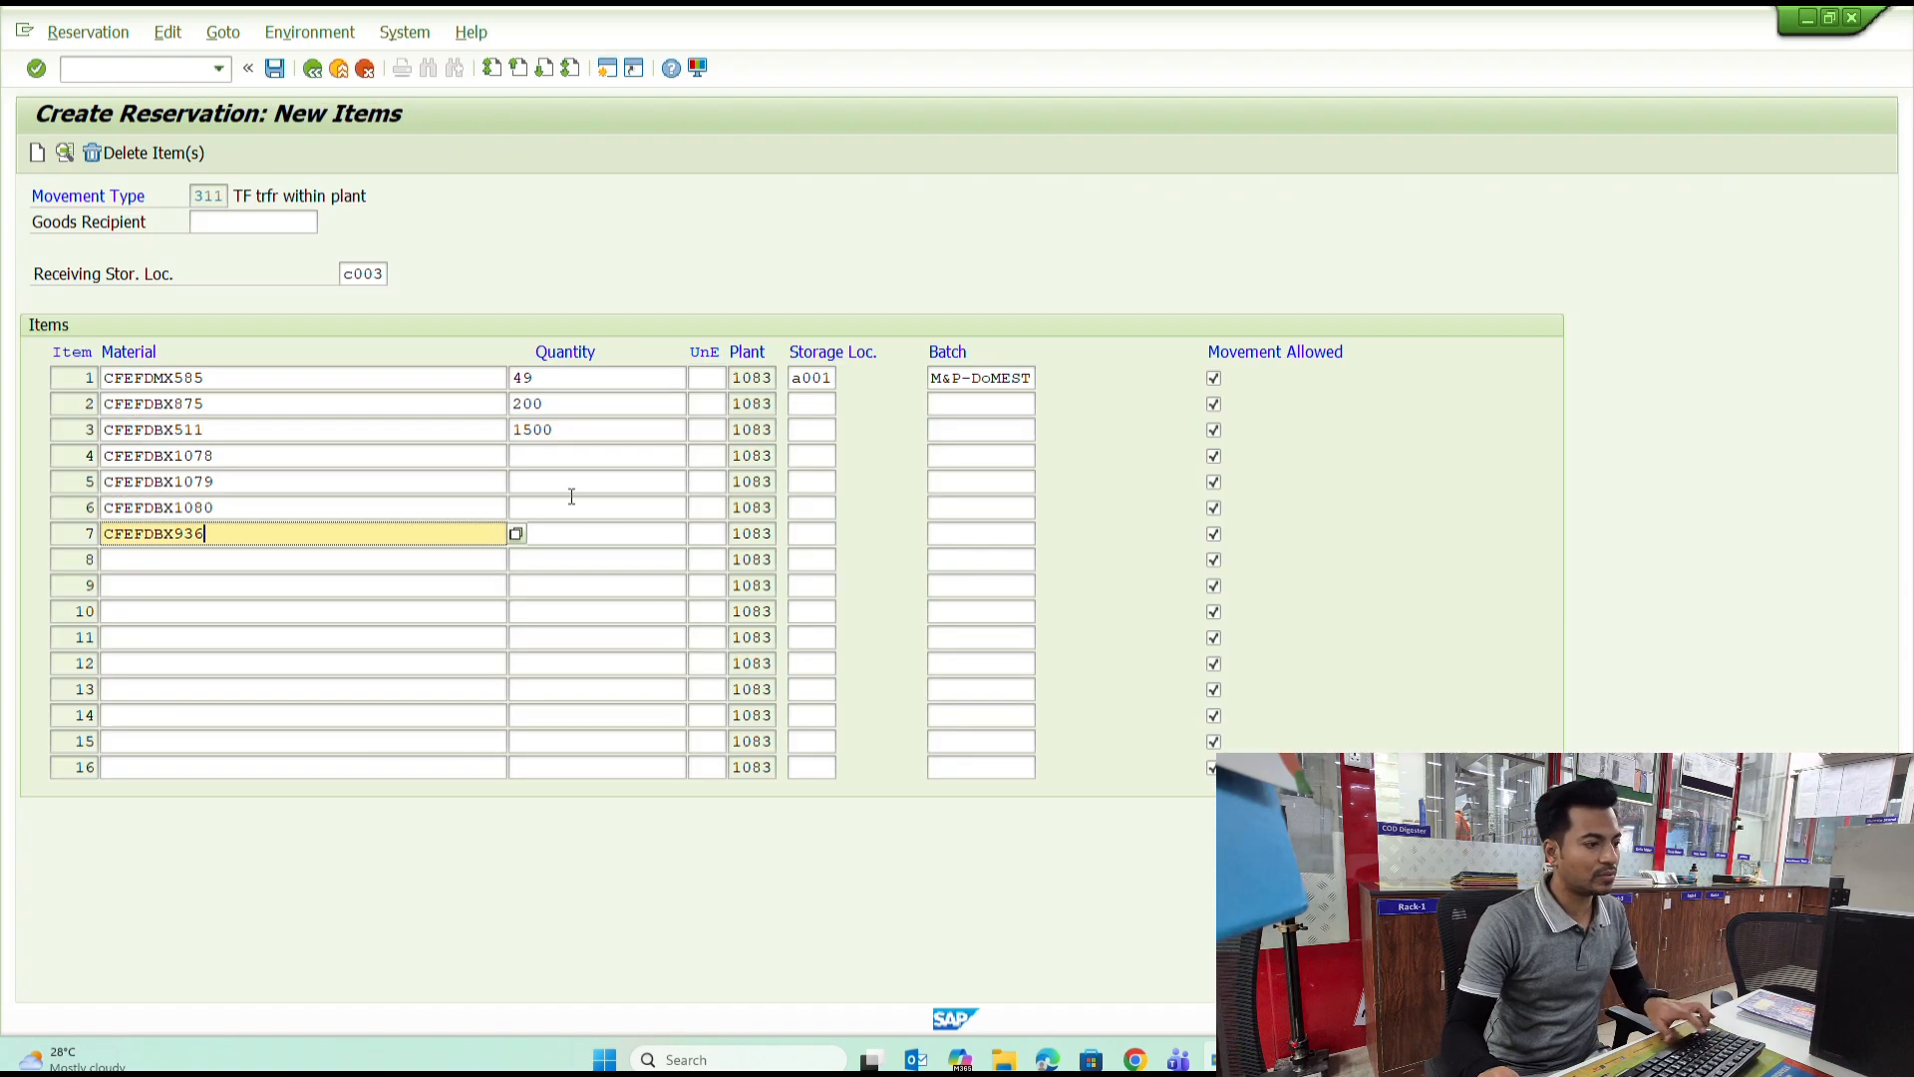
{"action": "left_click", "coordinate": [559, 456]}
{"action": "key", "text": "ctrl+v"}
Check the stock lists of plant 1083, storage location A001, for materials CFEFDEX*, CFEFDLX* and CFEFDPX*.
{"action": "key", "text": "alt+Tab"}
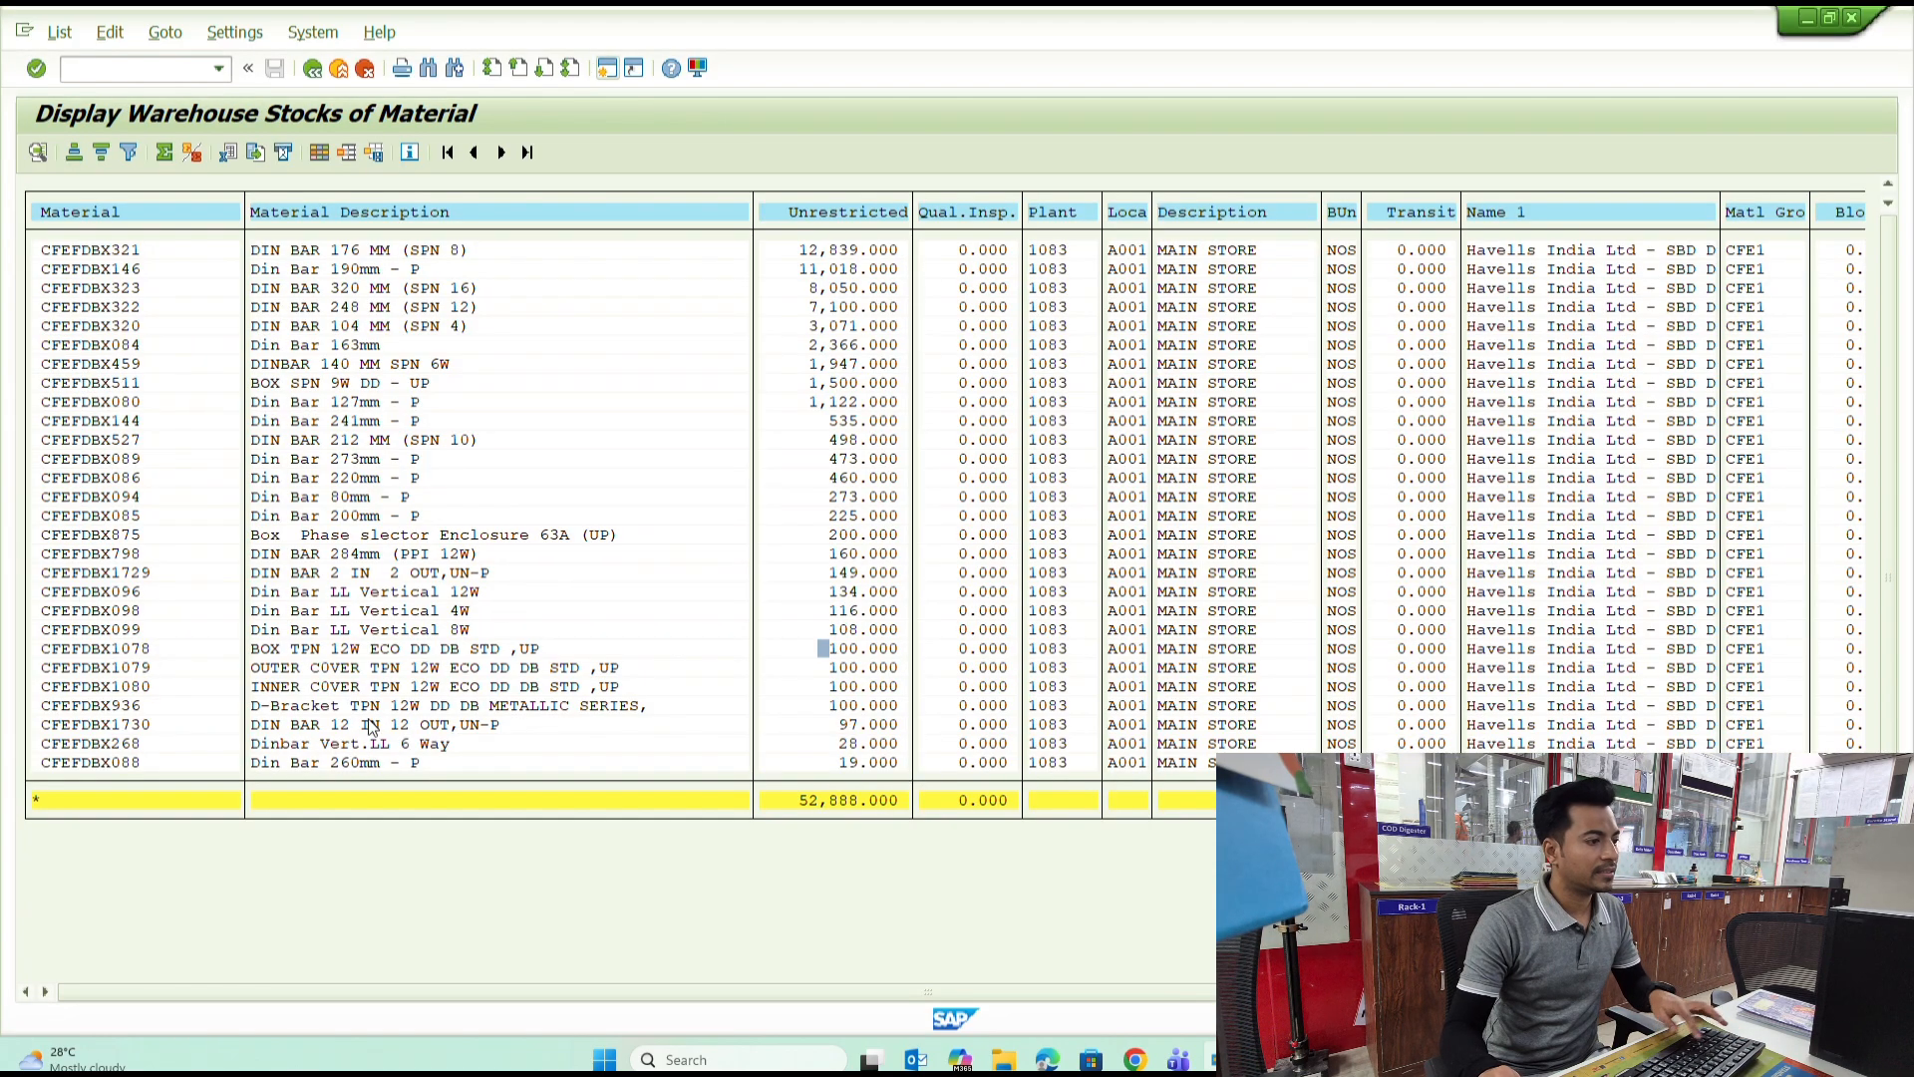
{"action": "left_click", "coordinate": [409, 705]}
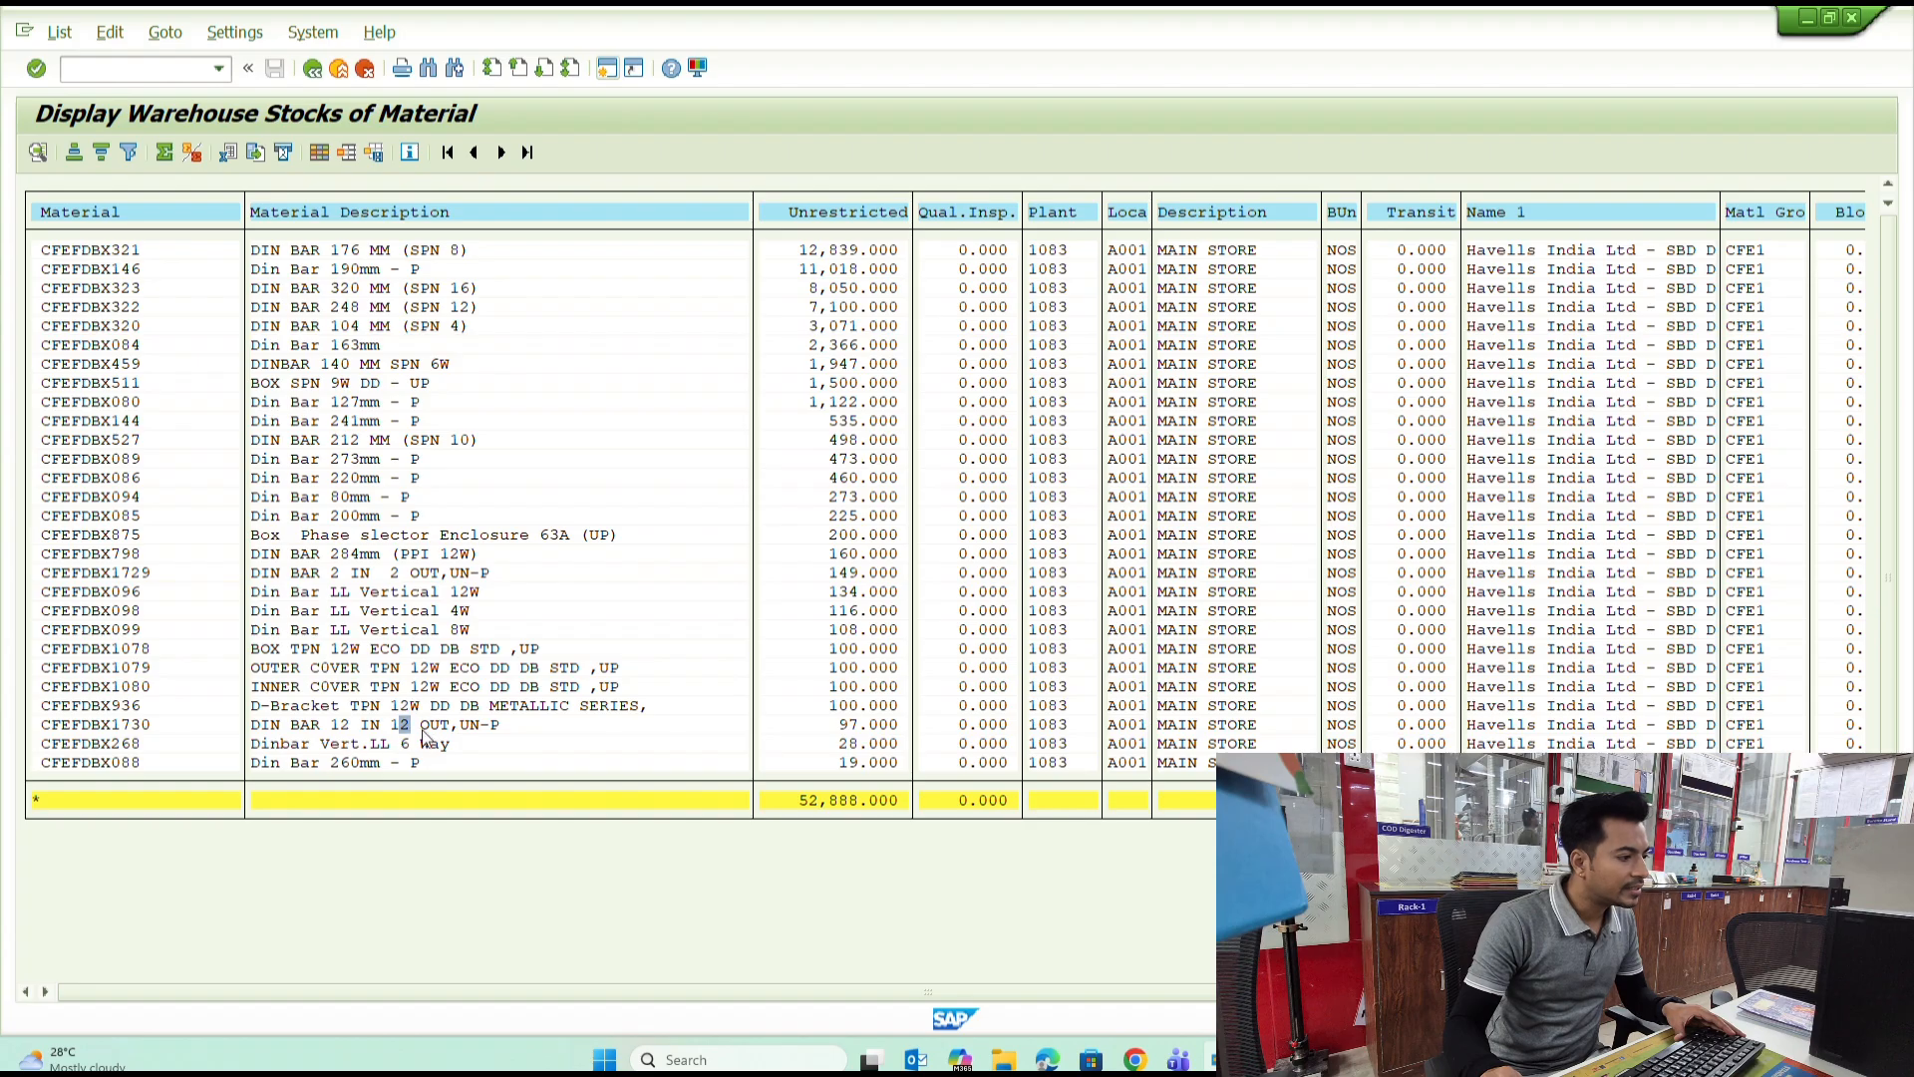
{"action": "key", "text": "F3"}
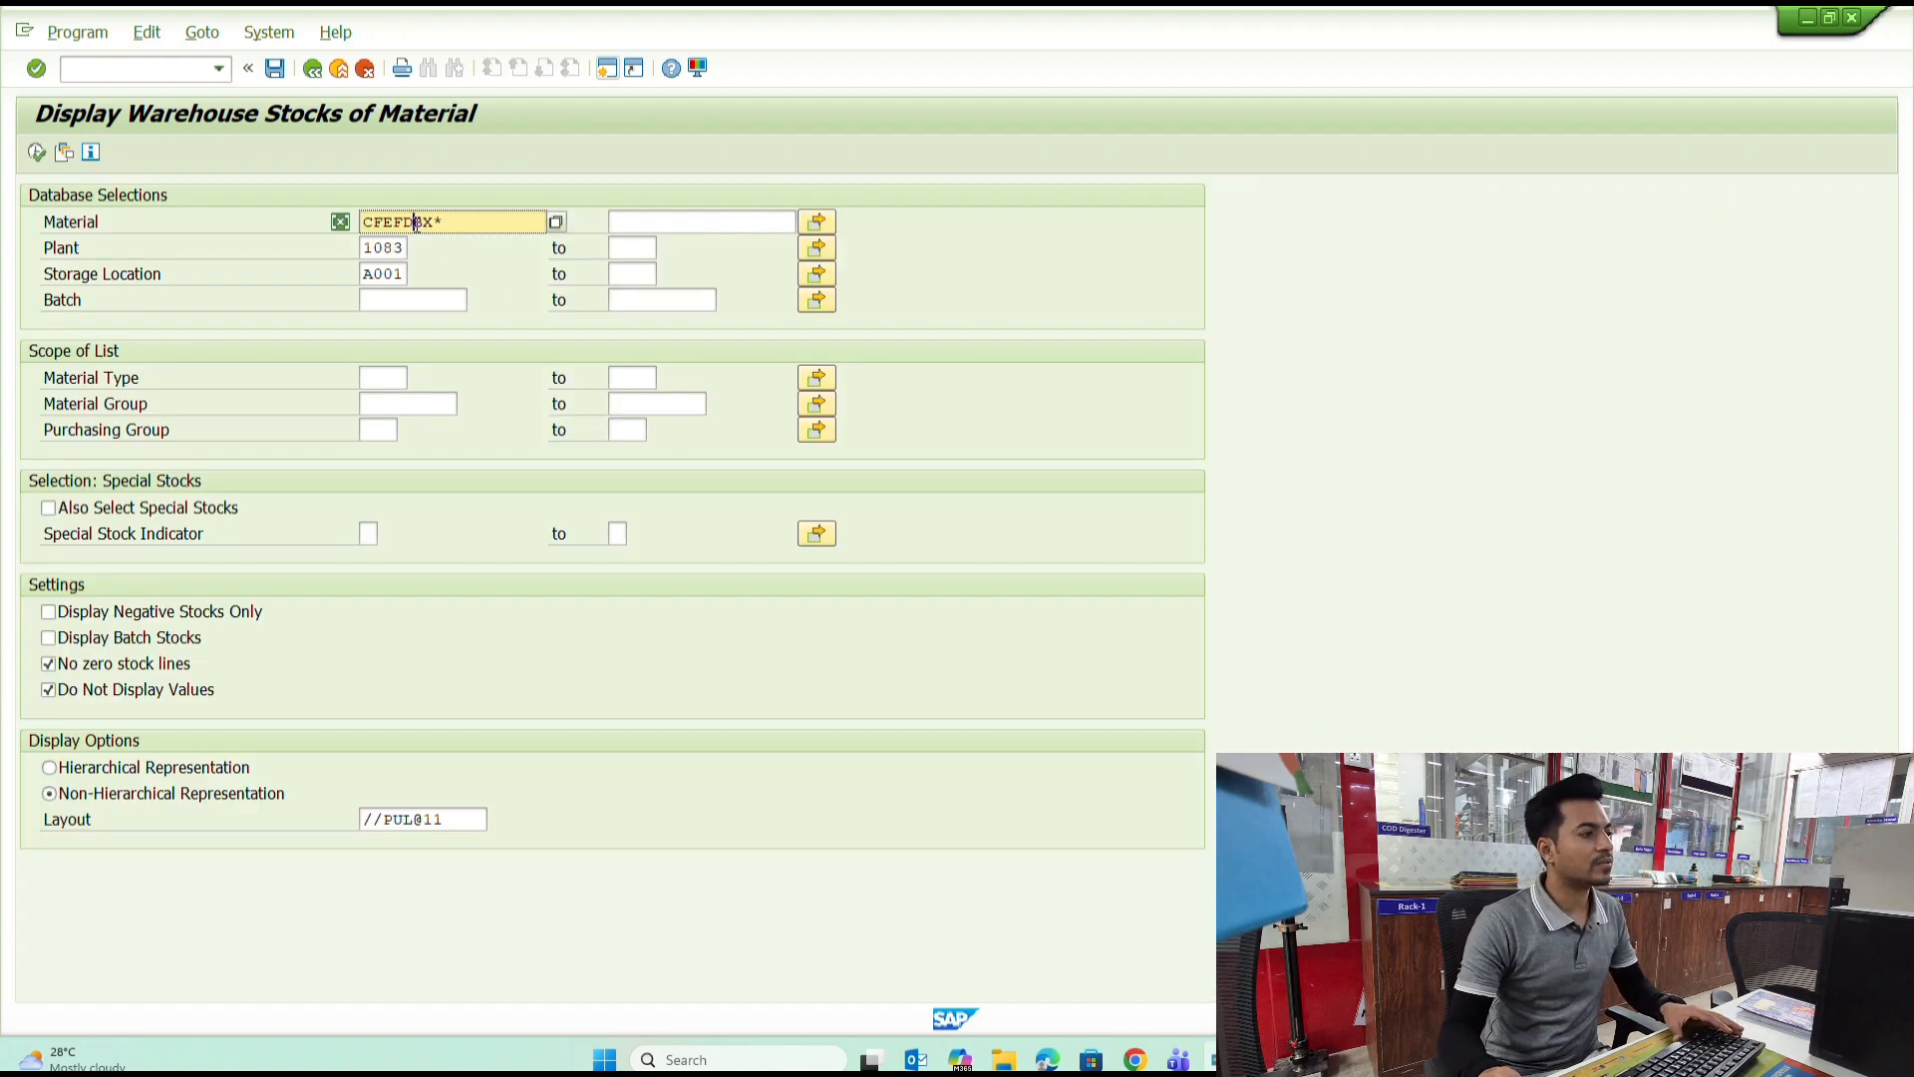
{"action": "key", "text": "F8"}
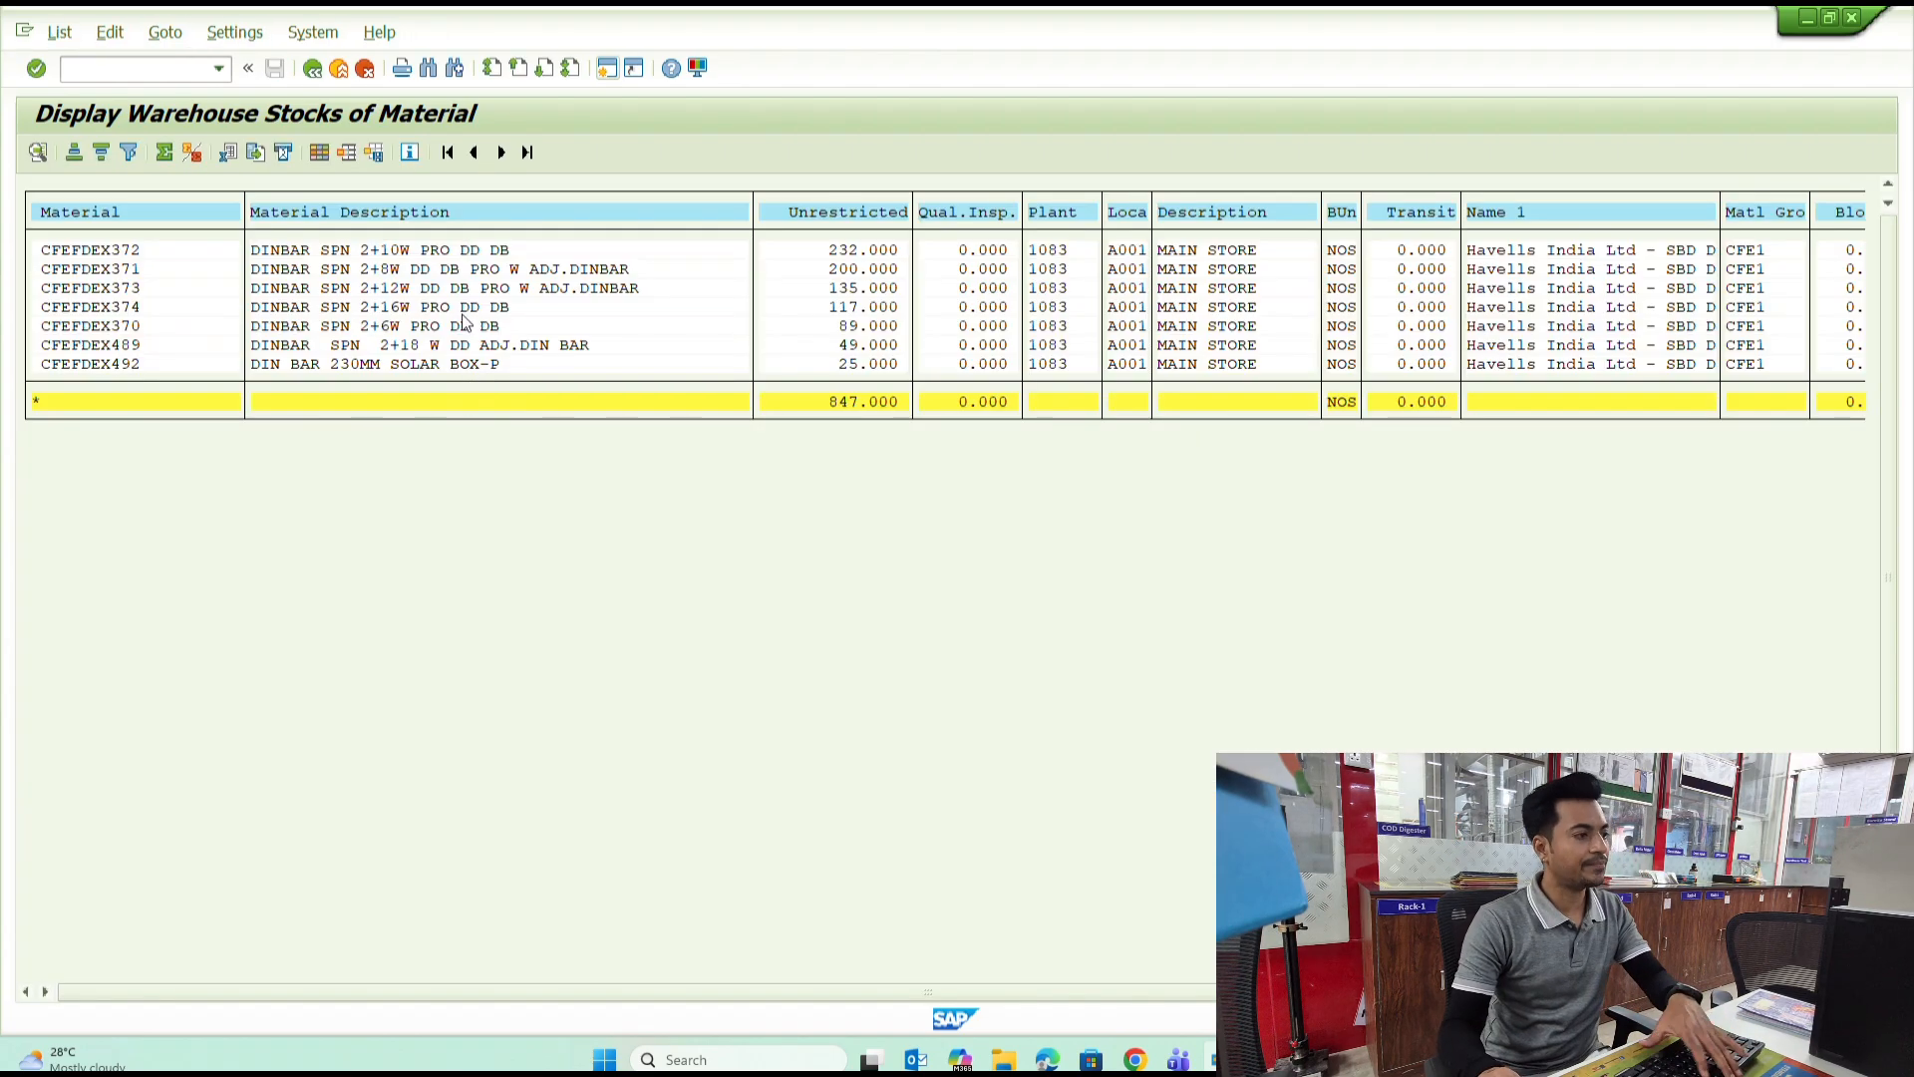
{"action": "key", "text": "F3"}
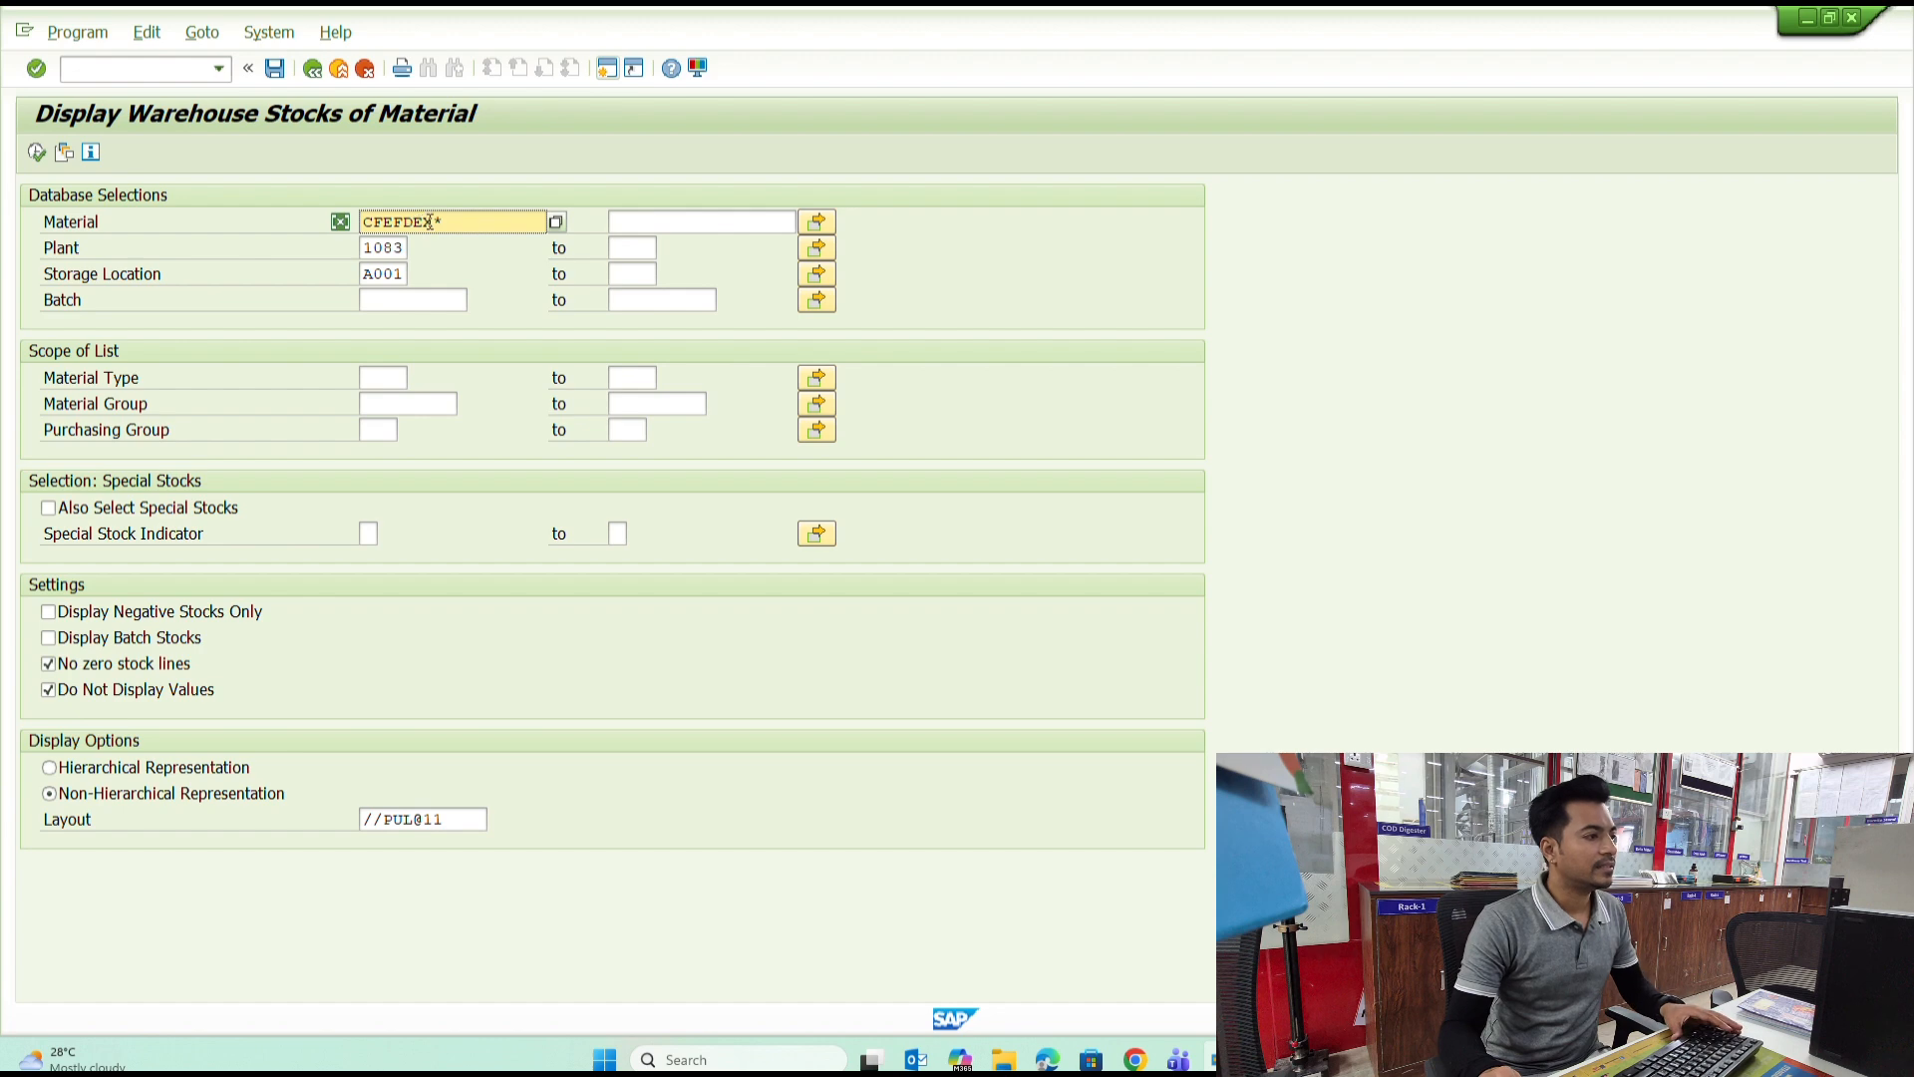
{"action": "type", "text": "1"}
{"action": "key", "text": "F8"}
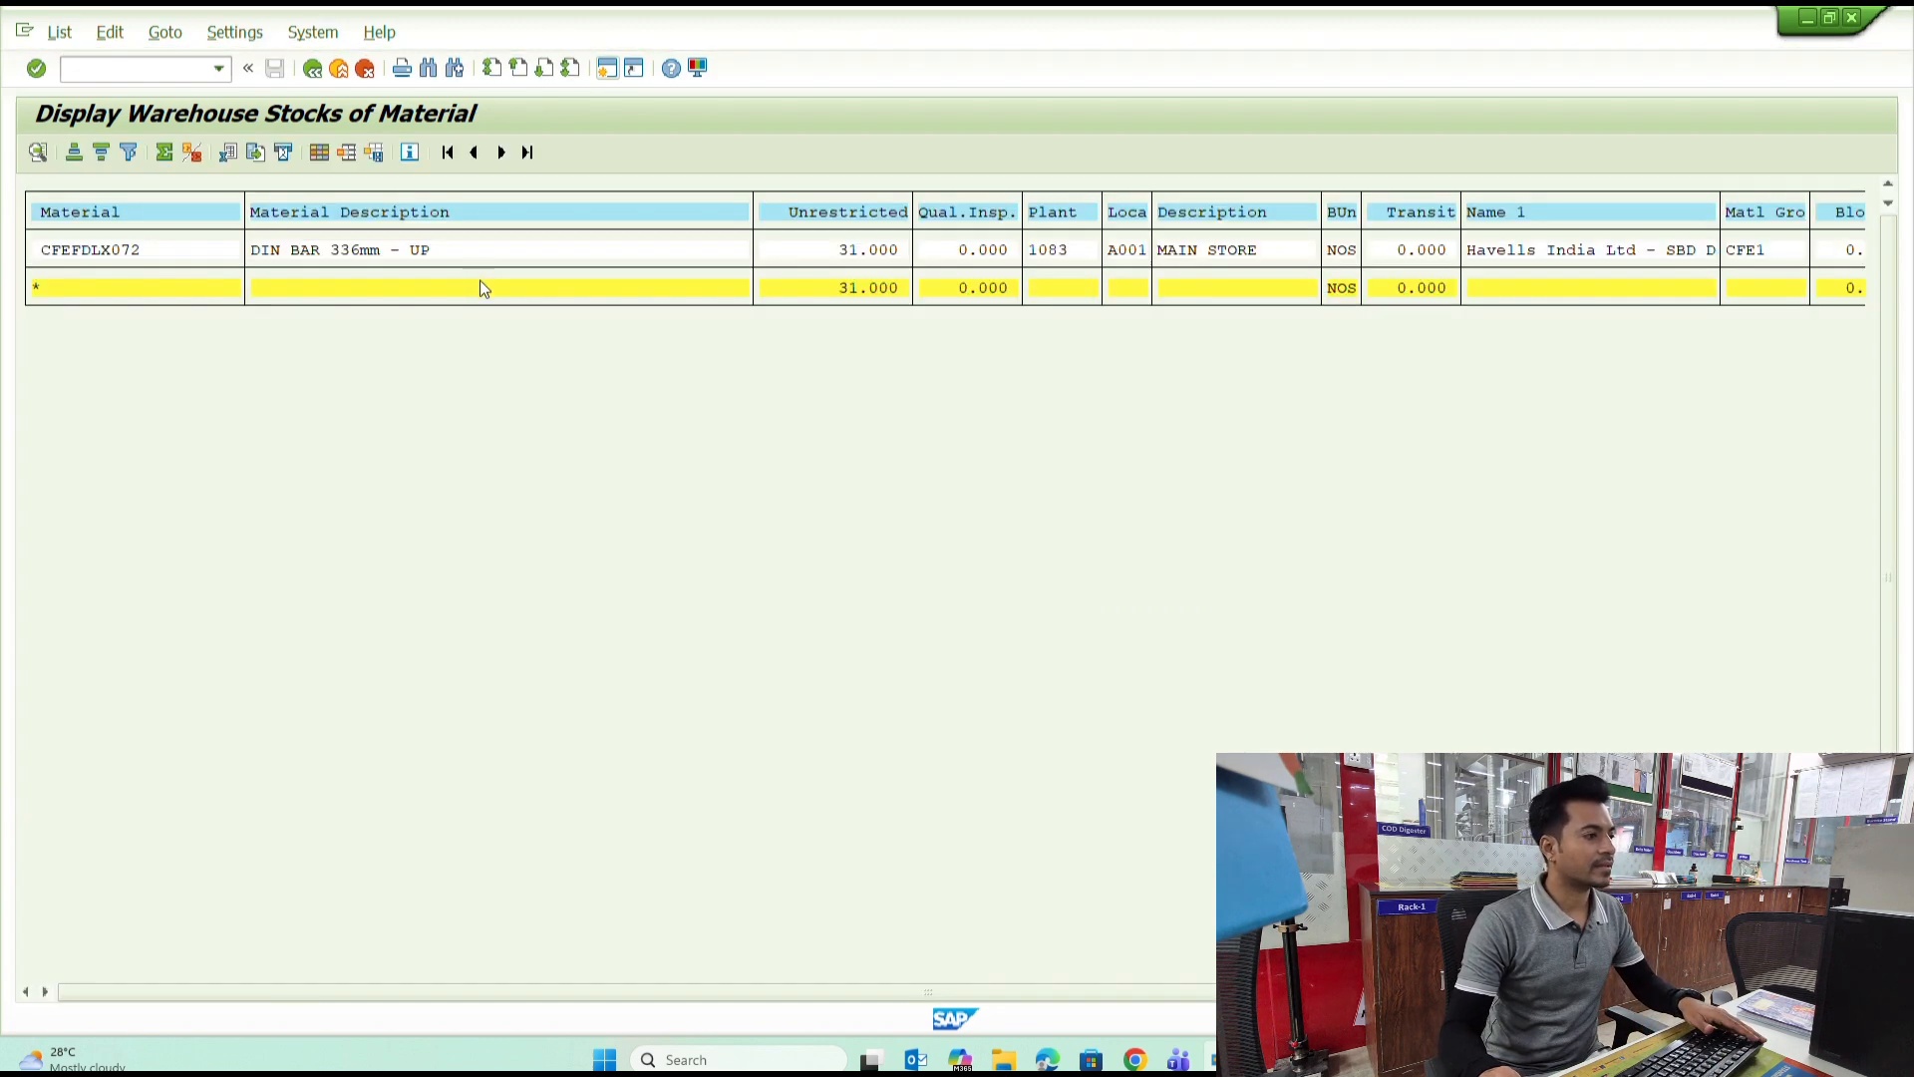
{"action": "key", "text": "F3"}
{"action": "left_click", "coordinate": [416, 222]}
{"action": "type", "text": "px*"}
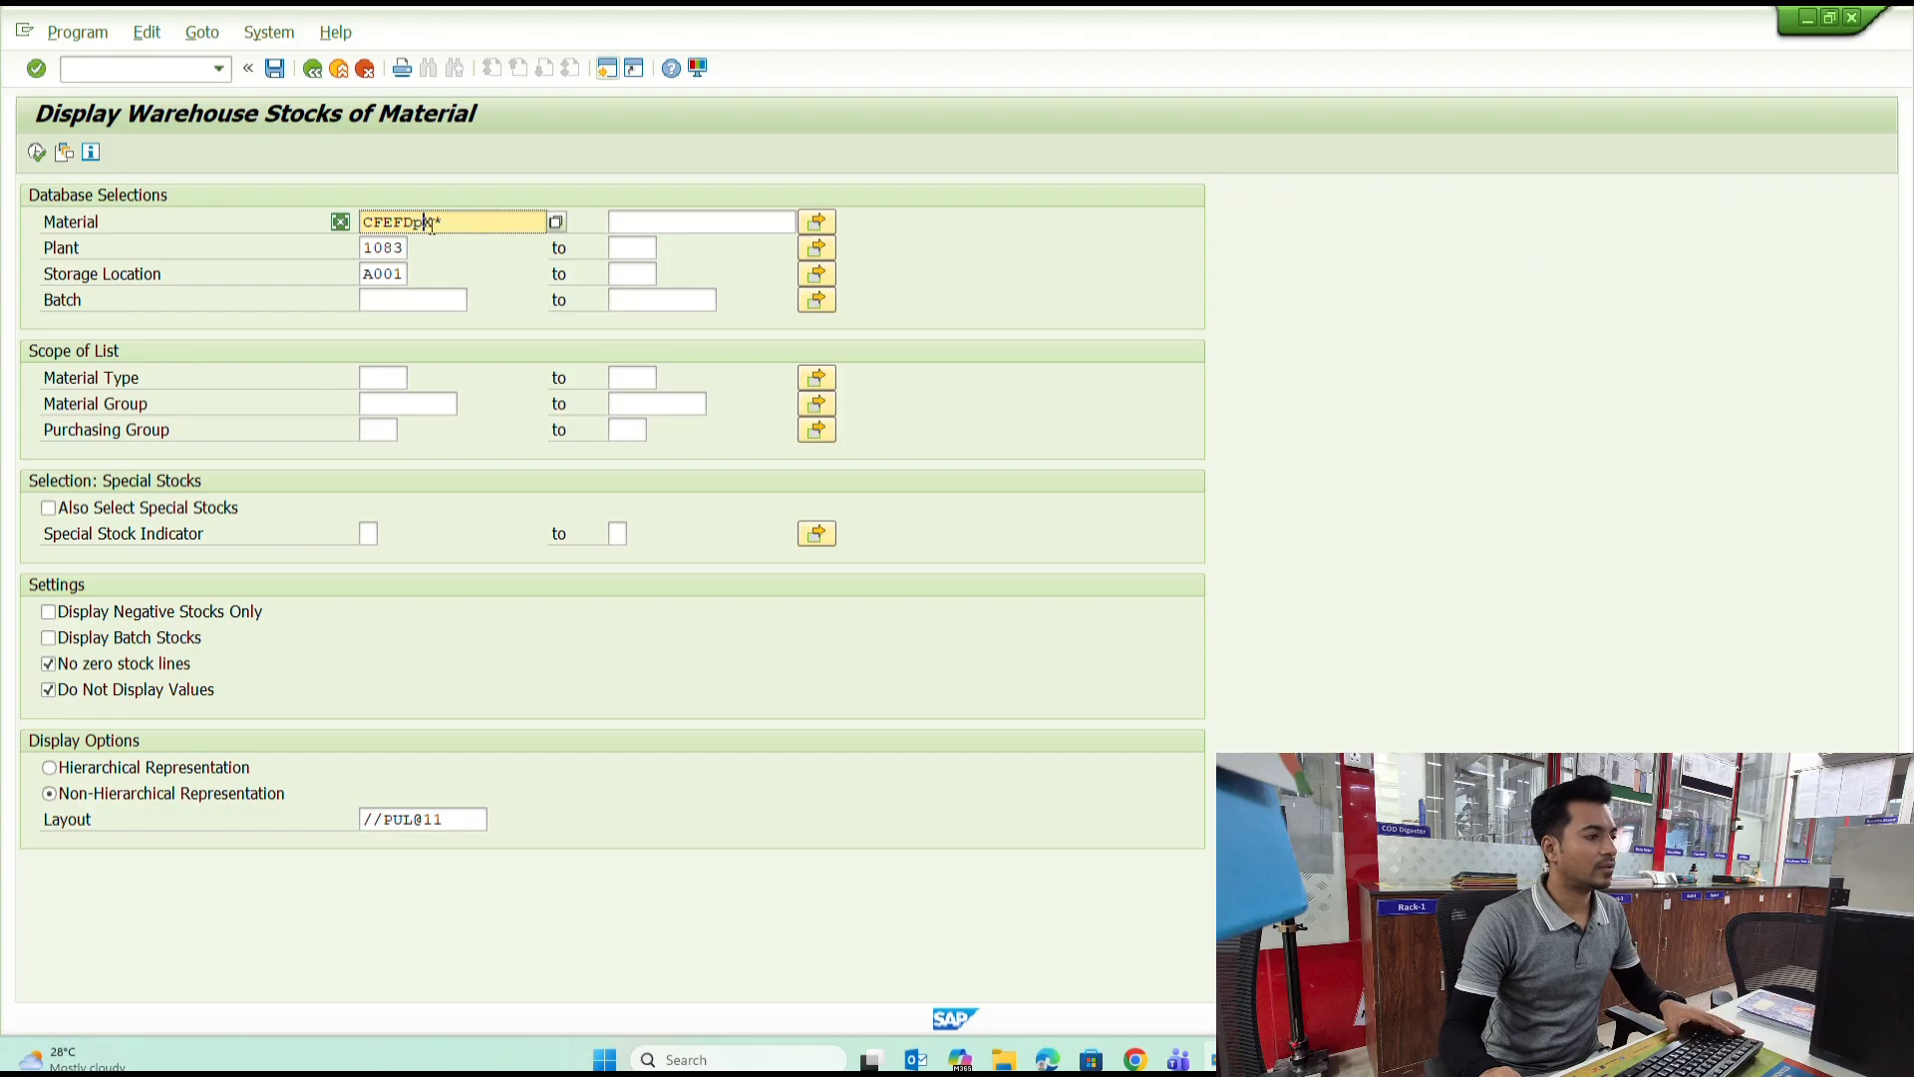
{"action": "key", "text": "F8"}
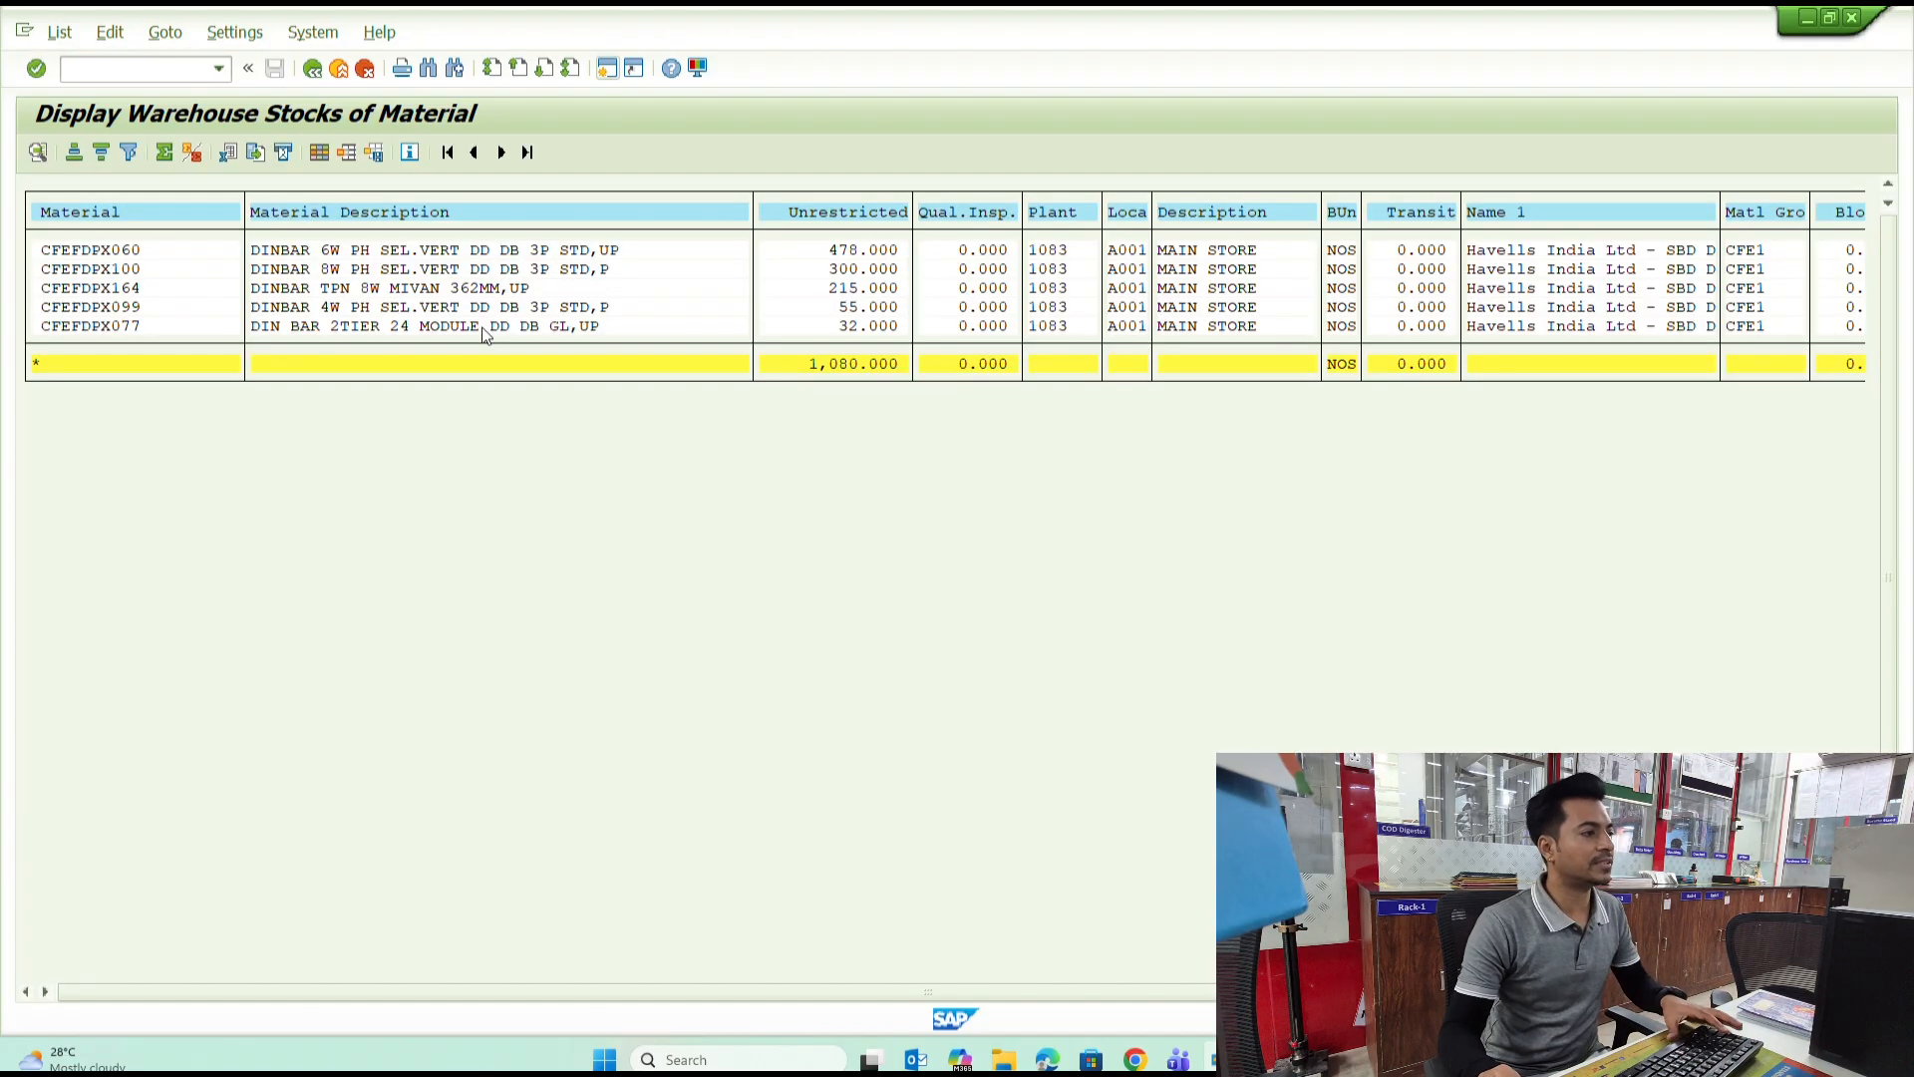
Enter storage location a001 for reservation items 2 to 7.
{"action": "key", "text": "alt+Tab"}
{"action": "type", "text": "A002"}
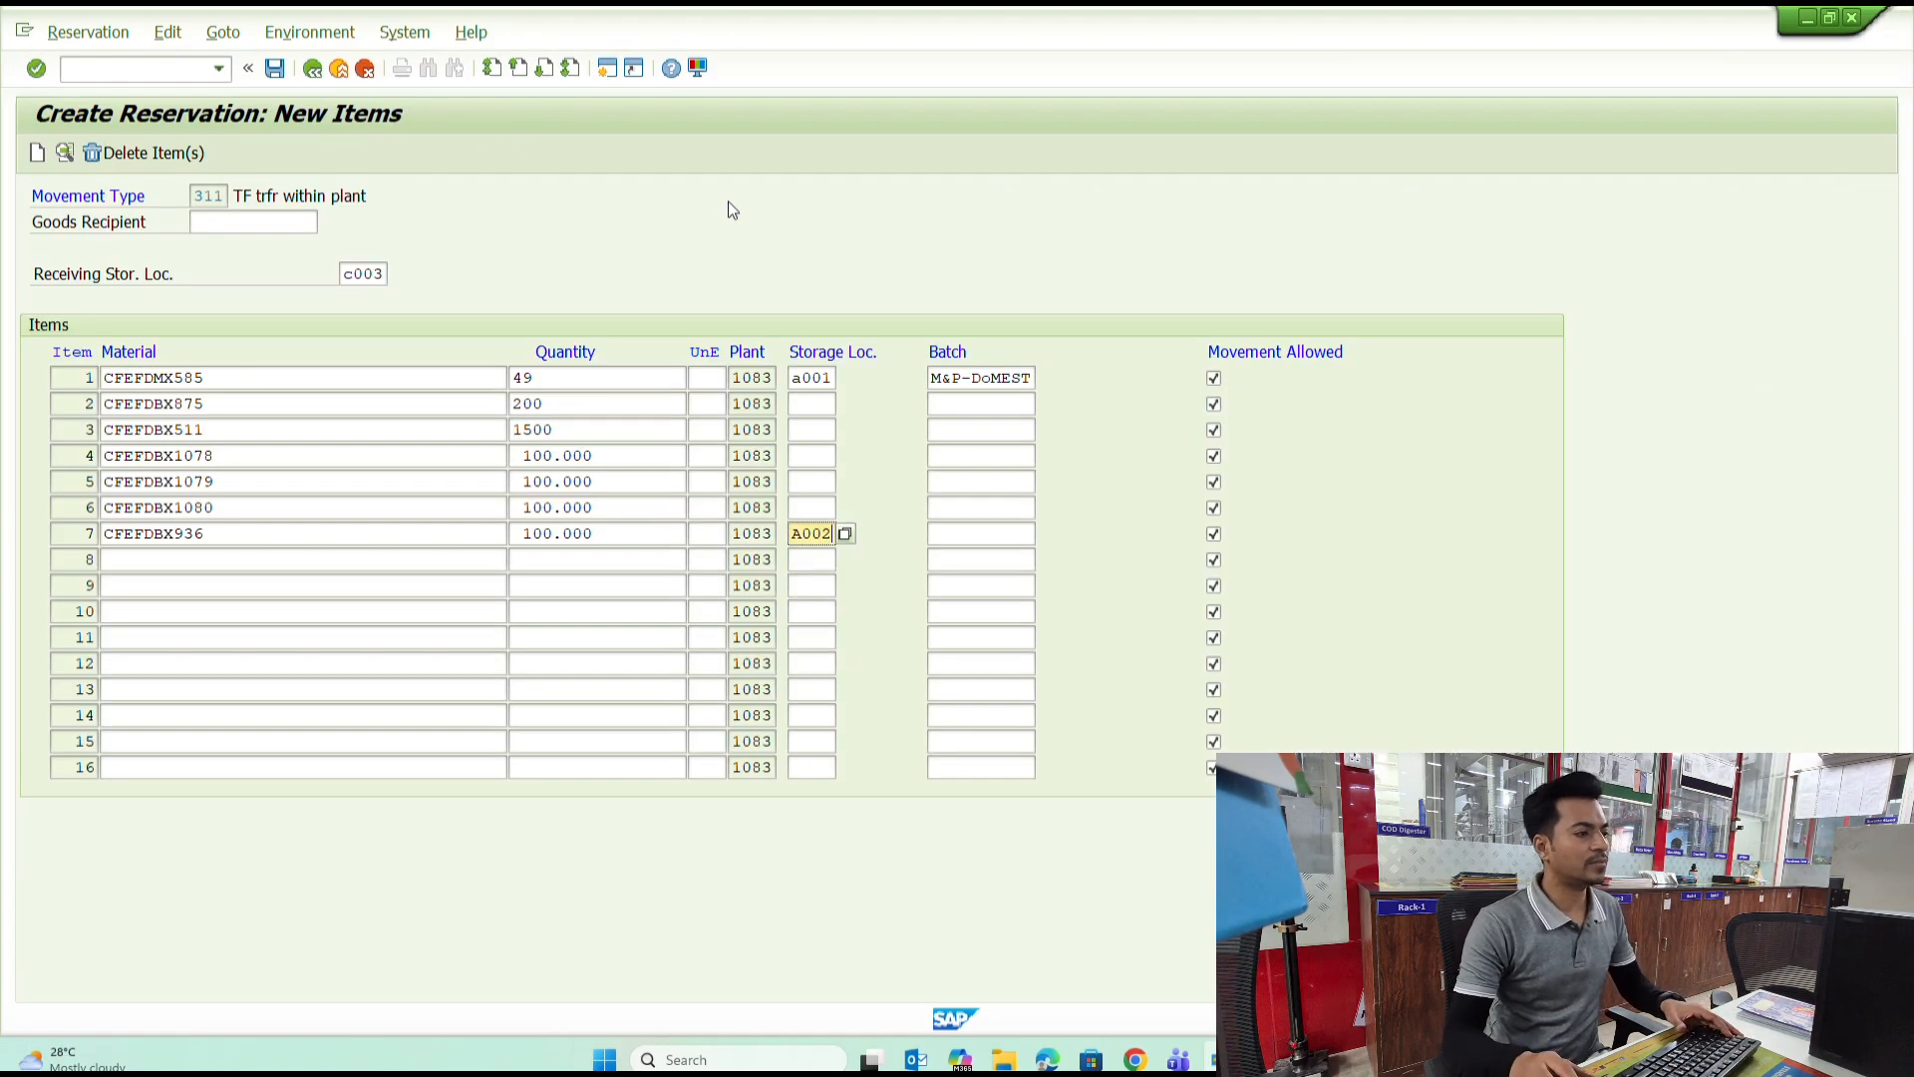
{"action": "key", "text": "ctrl+a"}
{"action": "type", "text": "a"}
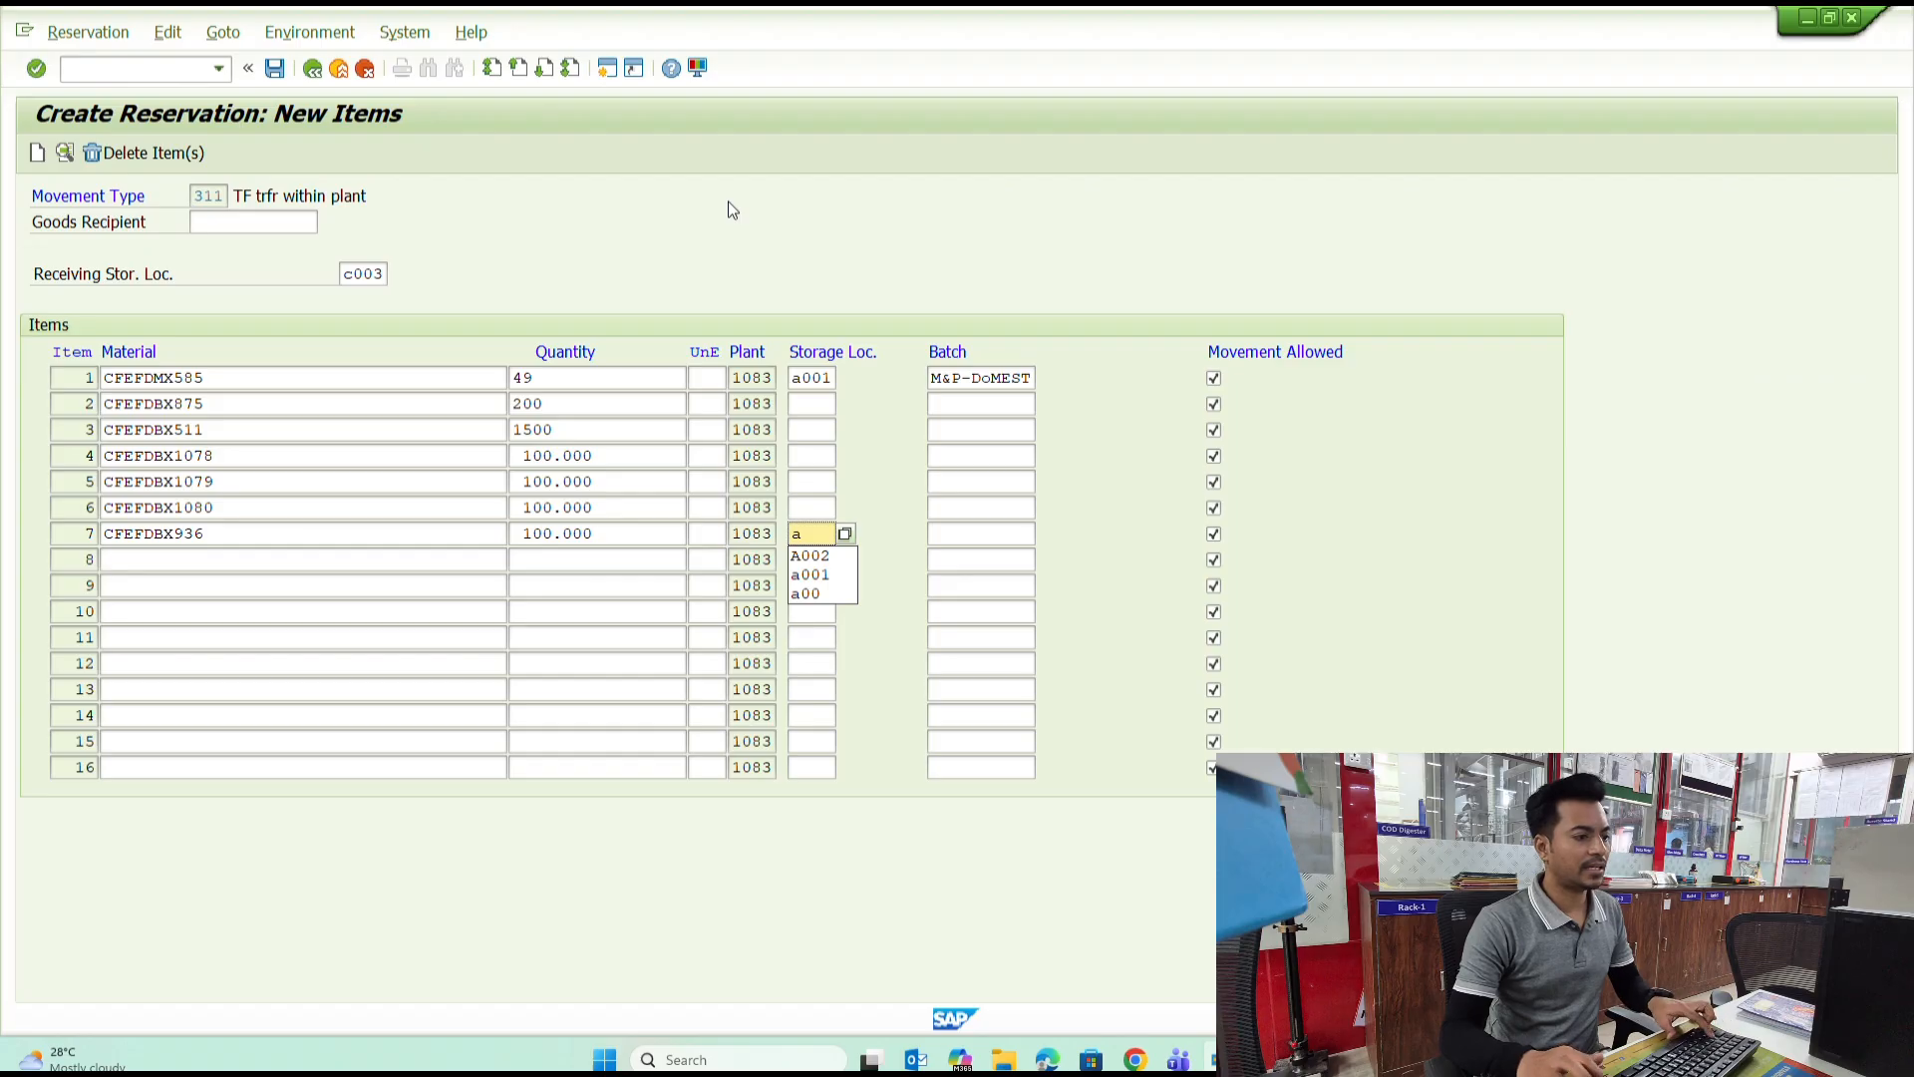
{"action": "type", "text": "001"}
{"action": "key", "text": "Up"}
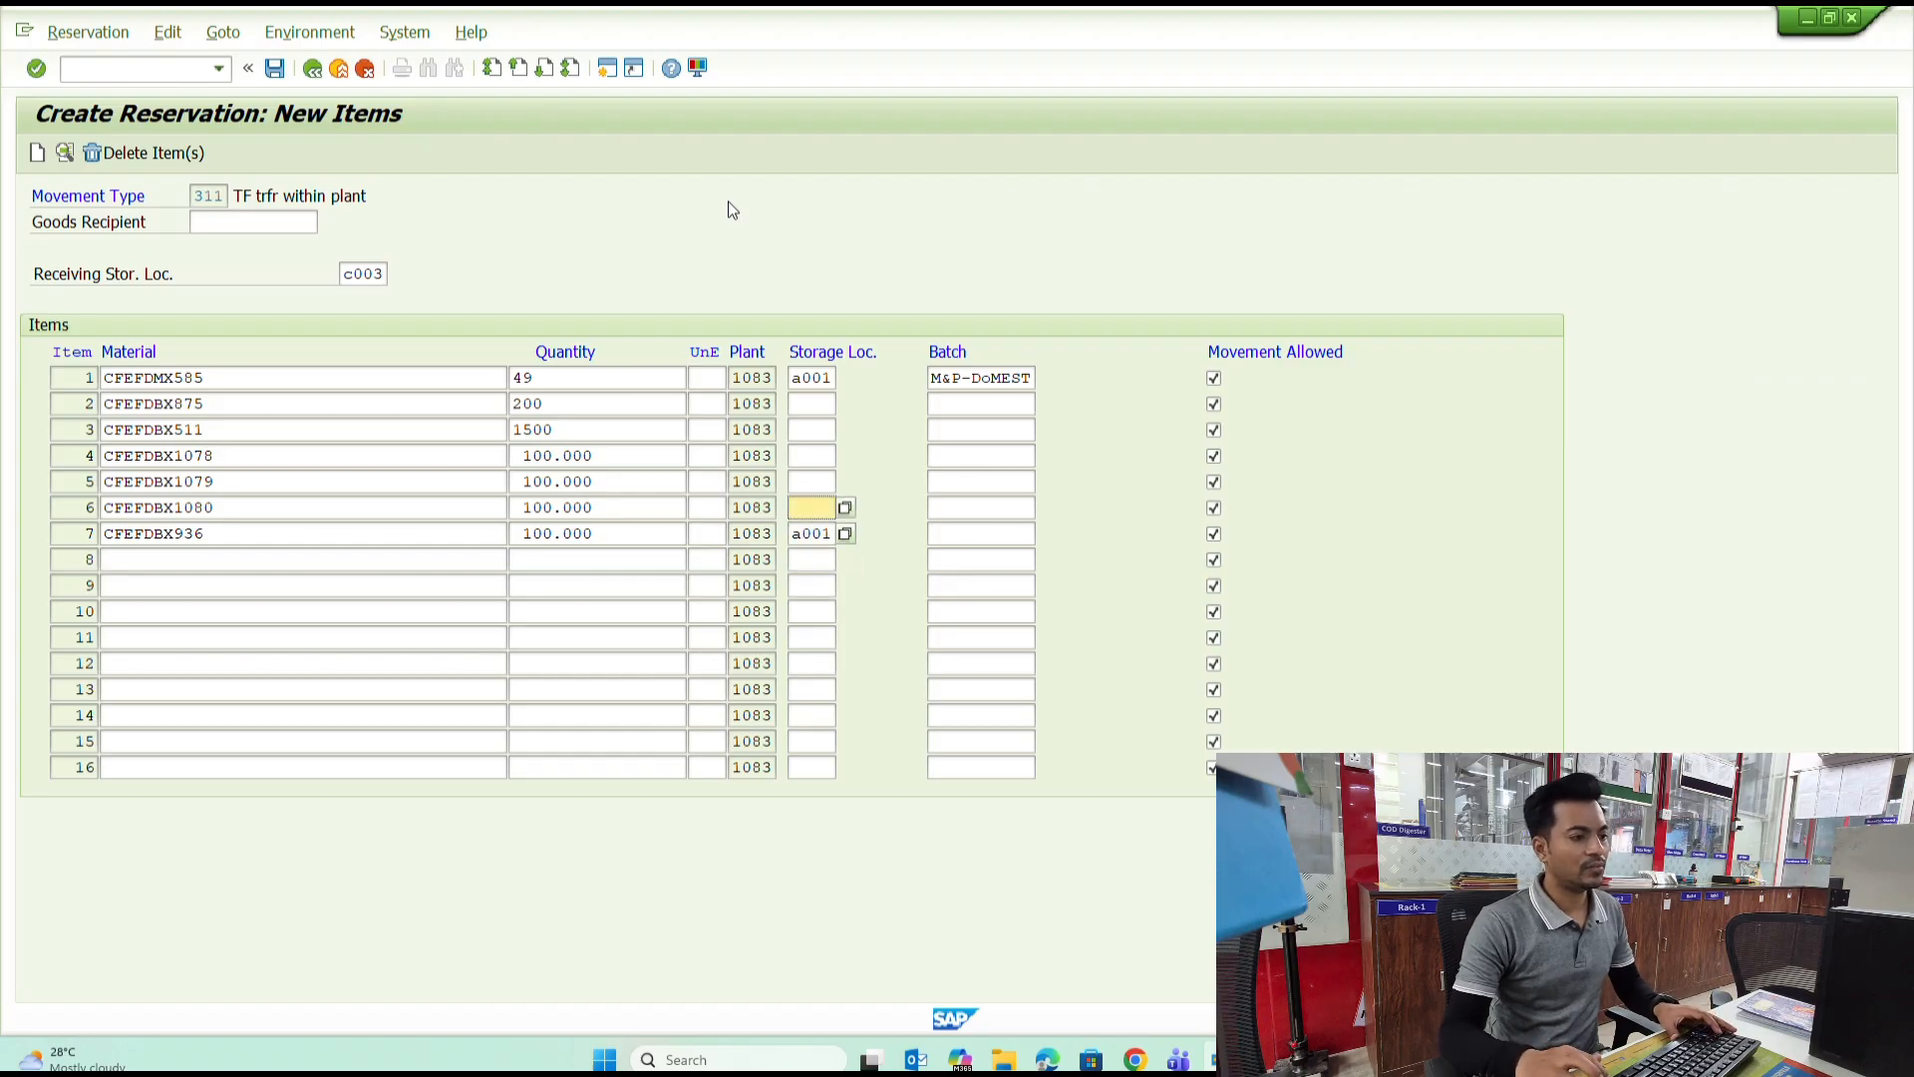
{"action": "key", "text": "ctrl+v"}
{"action": "key", "text": "Up"}
{"action": "key", "text": "ctrl+v"}
{"action": "key", "text": "Up"}
{"action": "key", "text": "ctrl+v"}
{"action": "key", "text": "Up"}
{"action": "key", "text": "ctrl+v"}
{"action": "key", "text": "Up"}
{"action": "key", "text": "ctrl+v"}
Fill in batch M&P-DoMEST for reservation items 2 to 7.
{"action": "key", "text": "Tab"}
{"action": "key", "text": "space"}
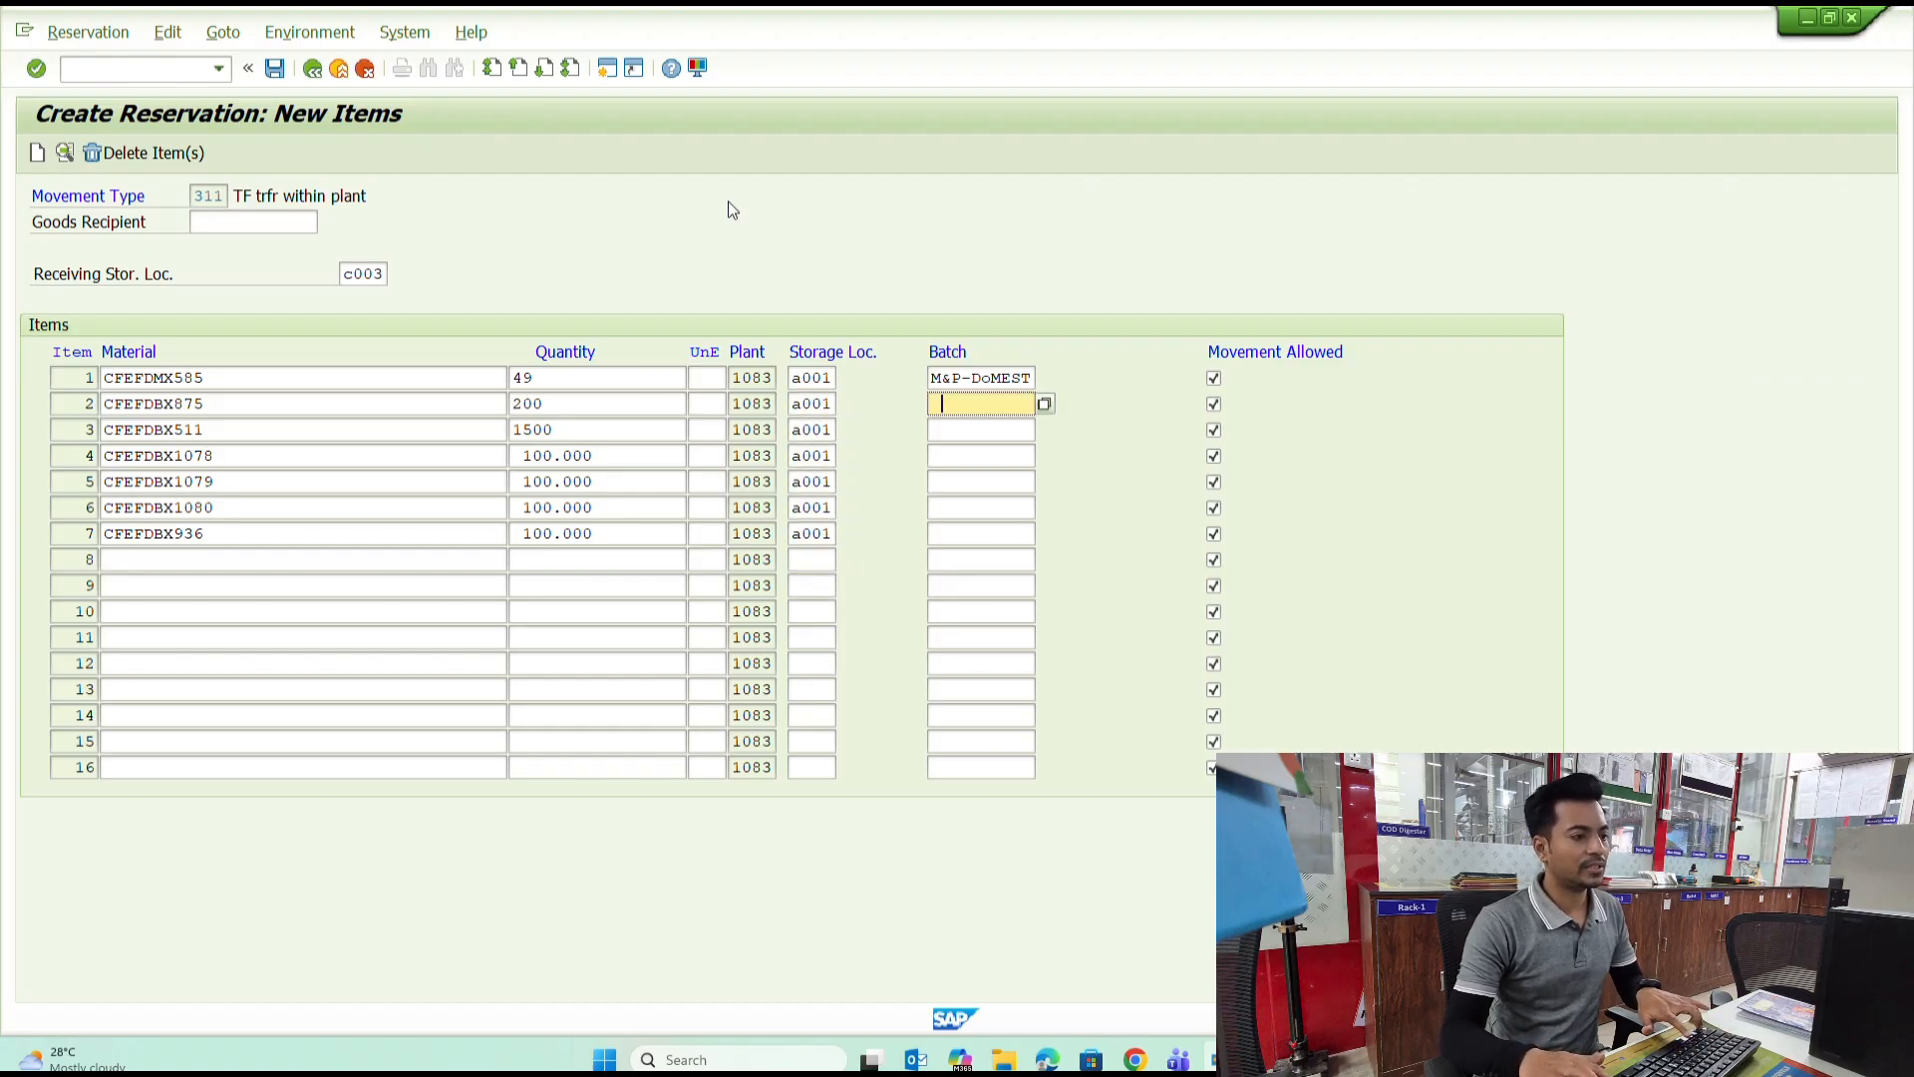
{"action": "key", "text": "Down"}
{"action": "key", "text": "Return"}
{"action": "key", "text": "Down"}
{"action": "key", "text": "space"}
{"action": "key", "text": "Down"}
{"action": "key", "text": "Return"}
{"action": "key", "text": "Down"}
{"action": "key", "text": "space"}
{"action": "key", "text": "Down"}
{"action": "key", "text": "Return"}
{"action": "key", "text": "Down"}
{"action": "key", "text": "space"}
{"action": "key", "text": "Down"}
{"action": "key", "text": "Return"}
{"action": "key", "text": "Down"}
{"action": "key", "text": "space"}
{"action": "key", "text": "Down"}
{"action": "key", "text": "Return"}
{"action": "key", "text": "Down"}
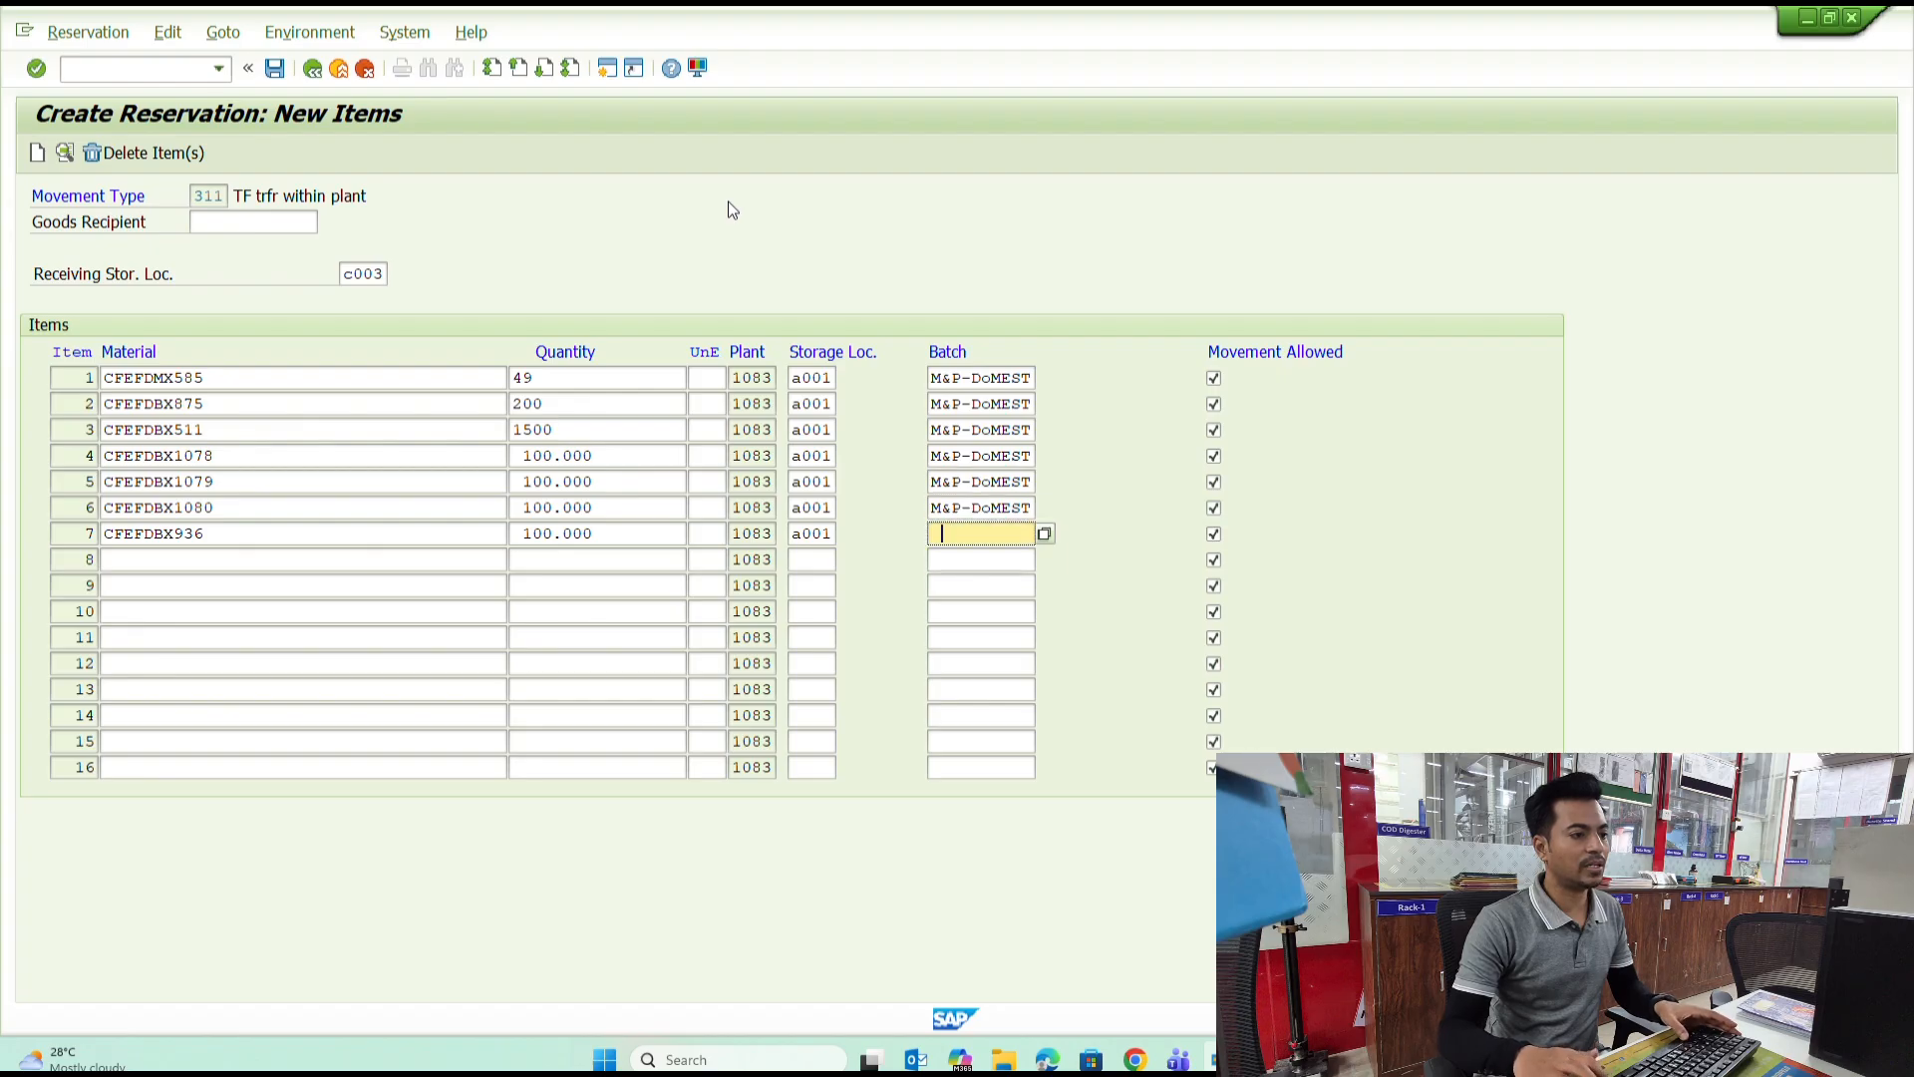
{"action": "key", "text": "space"}
{"action": "key", "text": "Down"}
{"action": "key", "text": "Return"}
Save the reservation and copy its document number from the posting message's details.
{"action": "key", "text": "Return"}
{"action": "key", "text": "ctrl+s"}
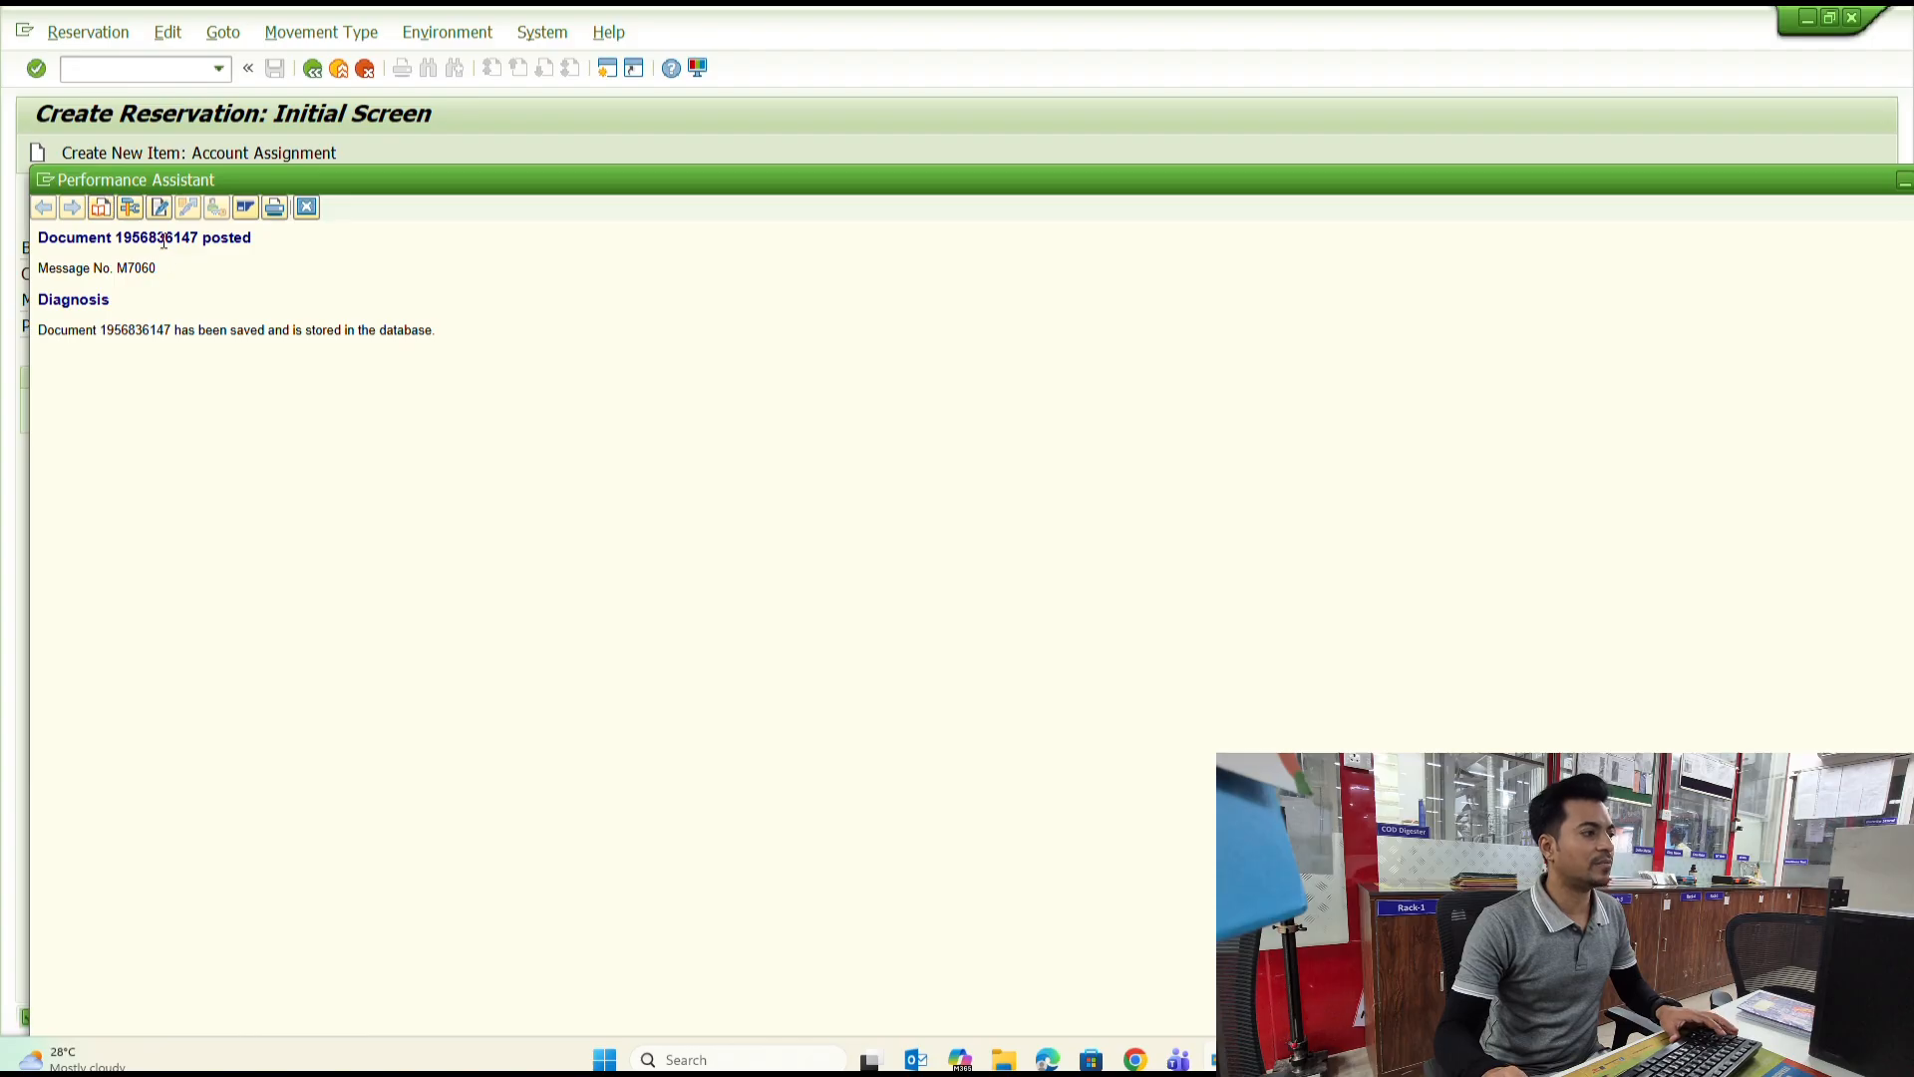
{"action": "double_click", "coordinate": [156, 238]}
{"action": "key", "text": "ctrl+c"}
{"action": "double_click", "coordinate": [1796, 186]}
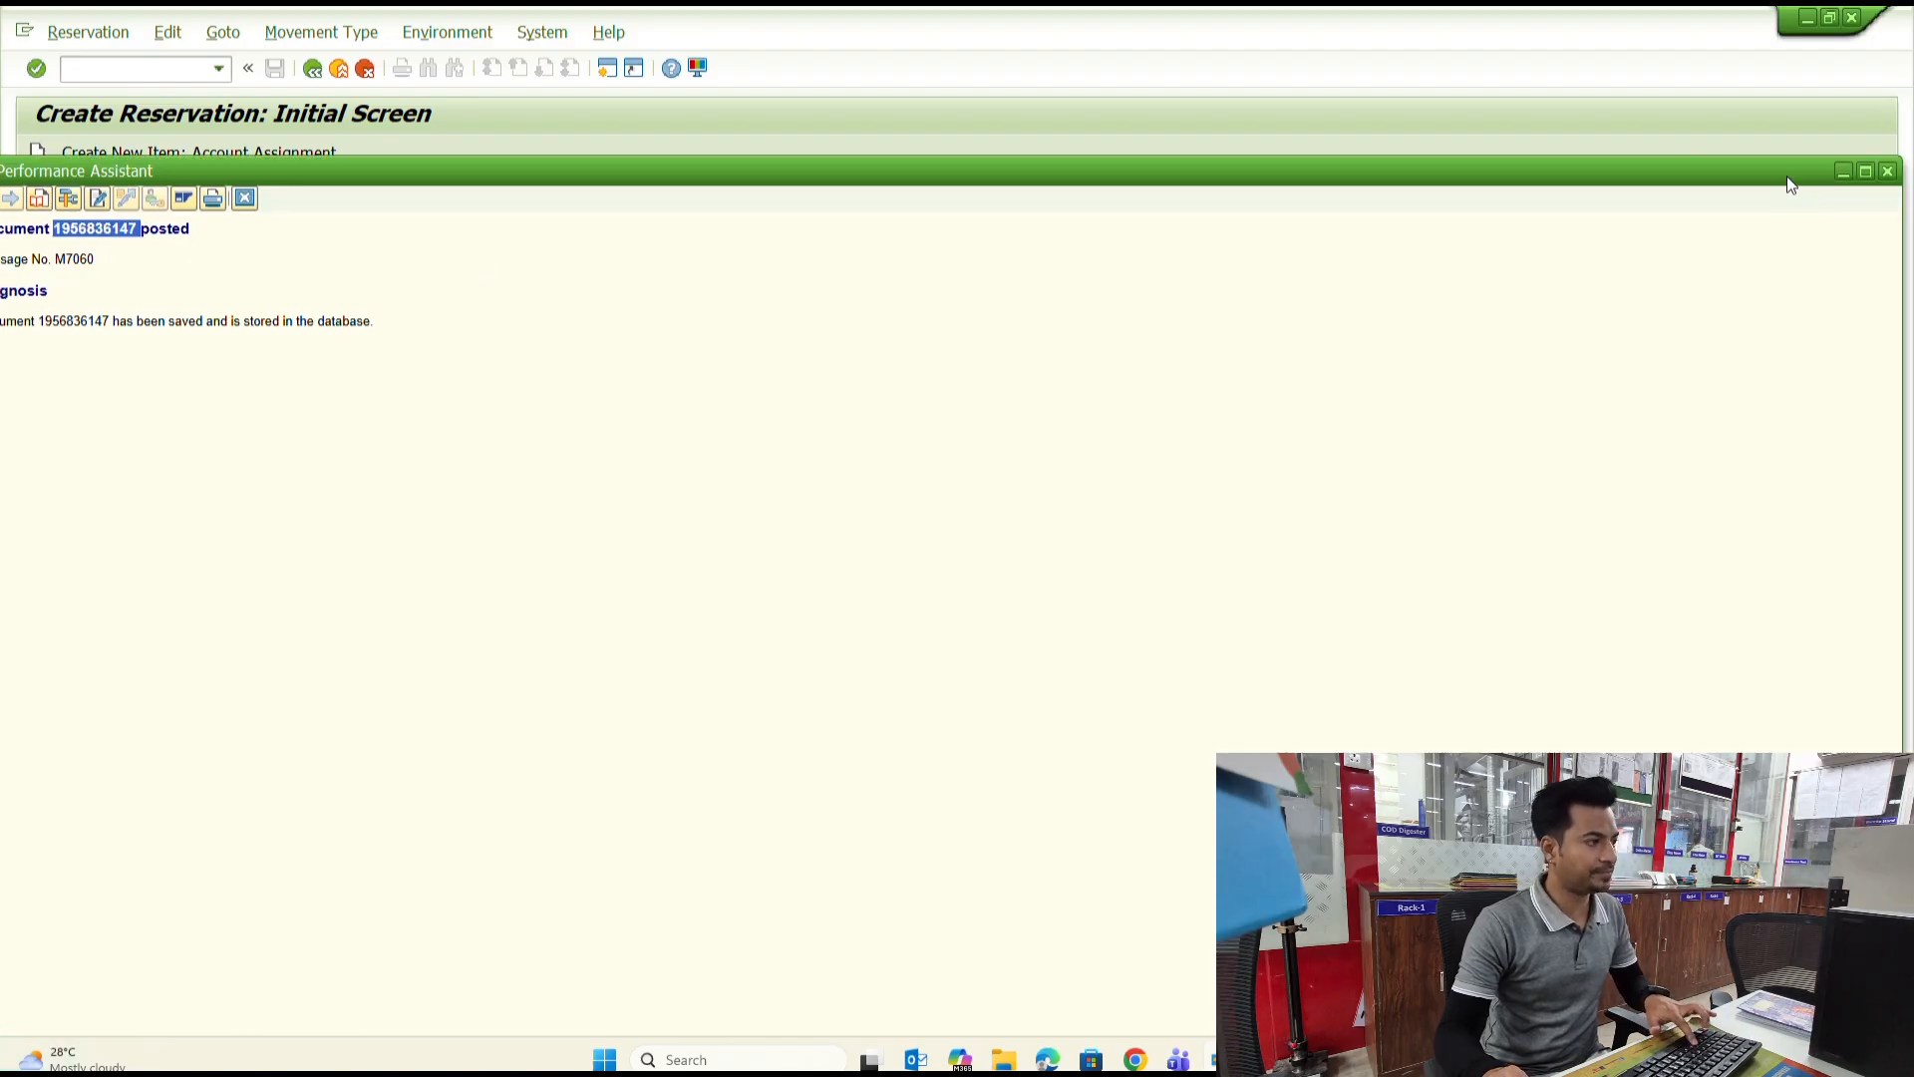
{"action": "key", "text": "Escape"}
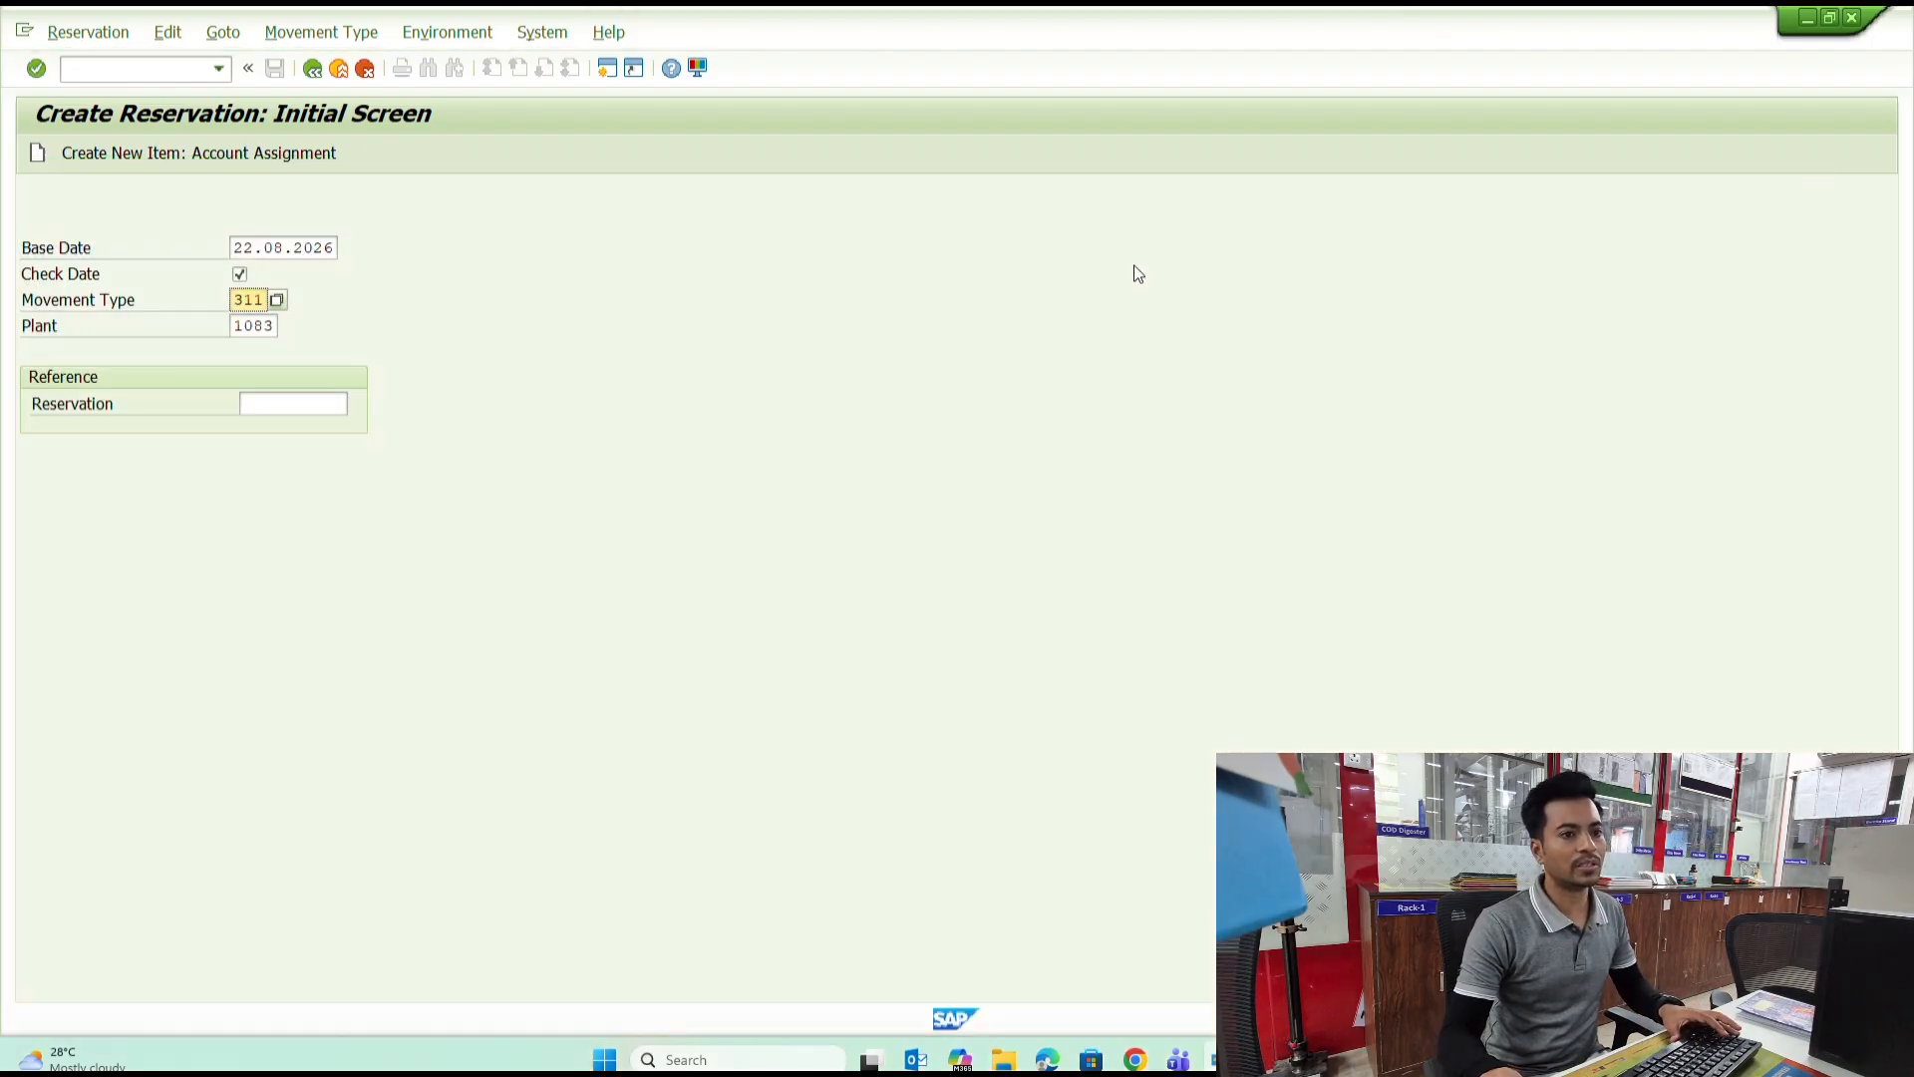
Switch to the Excel export workbook, paste the document number into cell C3 of Sheet1 and enter 1083 in D3.
{"action": "key", "text": "alt+Tab"}
{"action": "key", "text": "alt+Tab"}
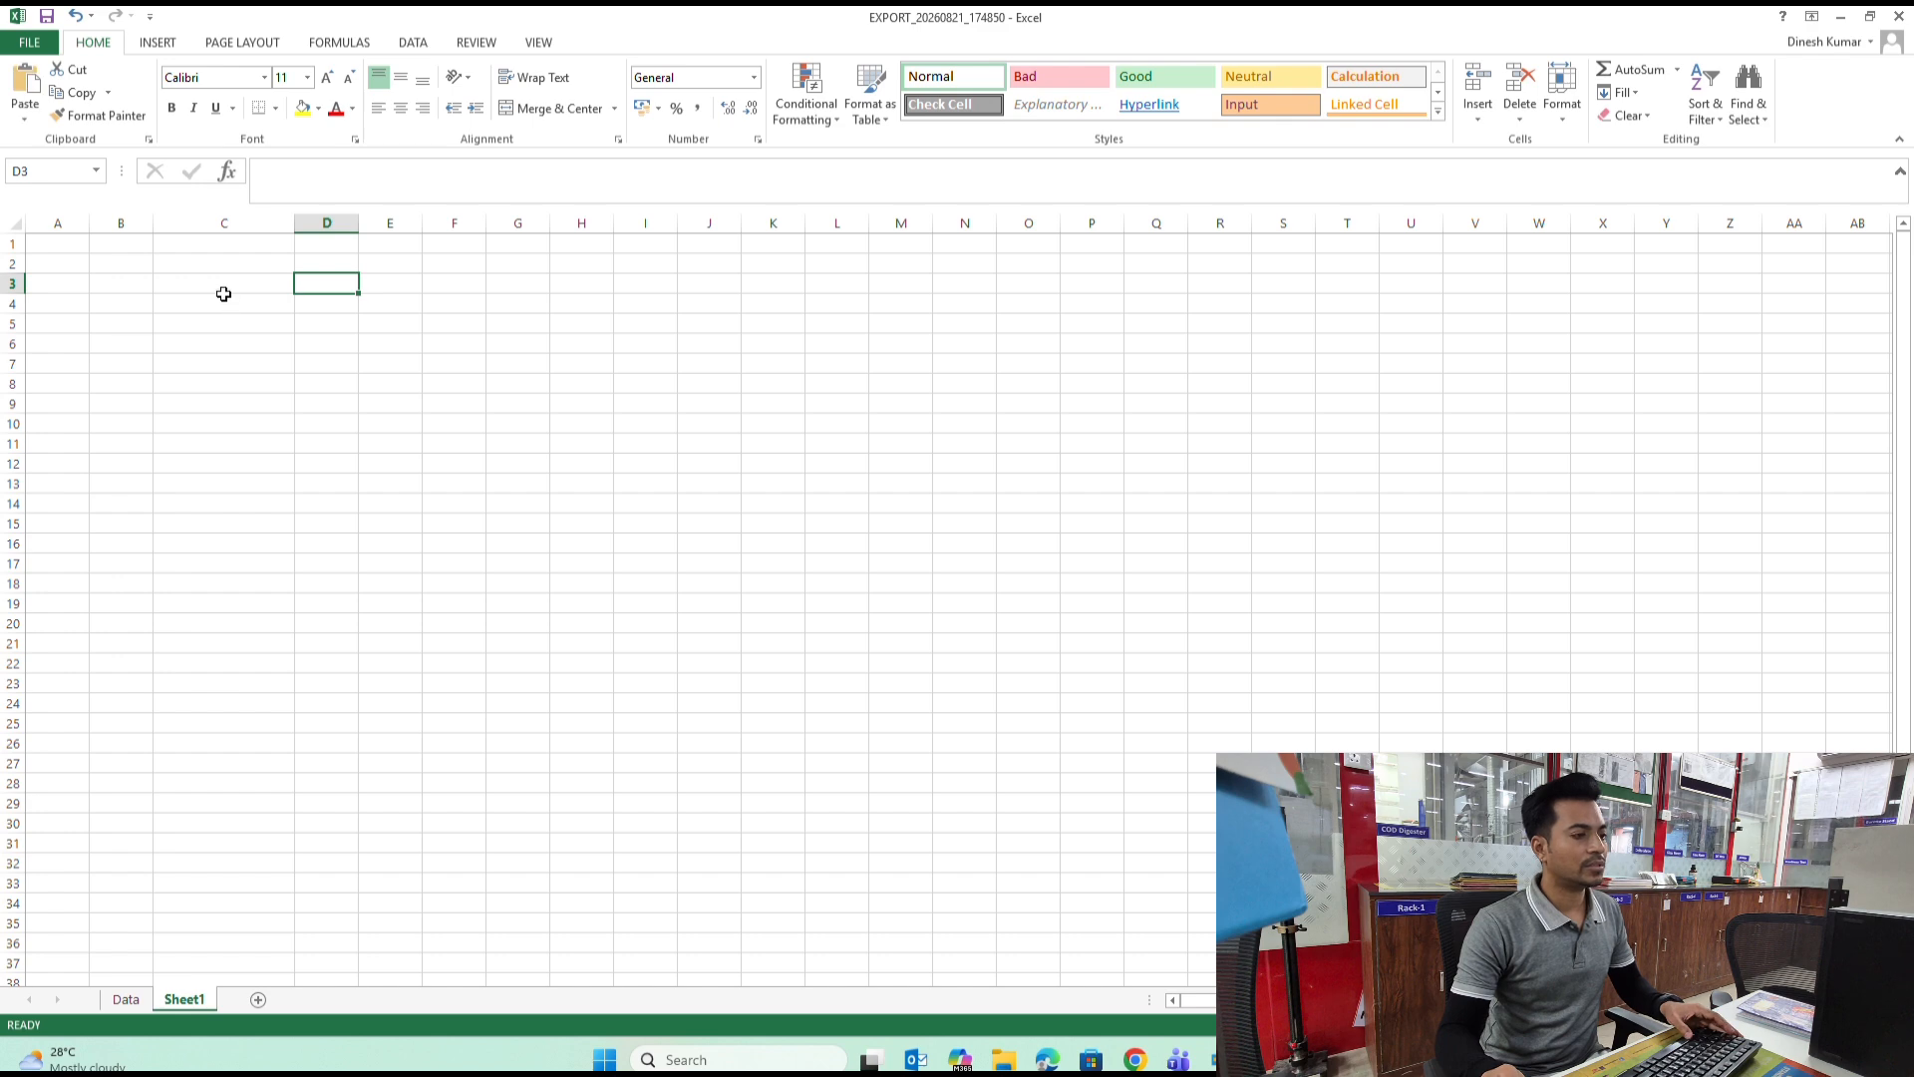
{"action": "left_click", "coordinate": [223, 290]}
{"action": "key", "text": "ctrl+v"}
{"action": "type", "text": "1083"}
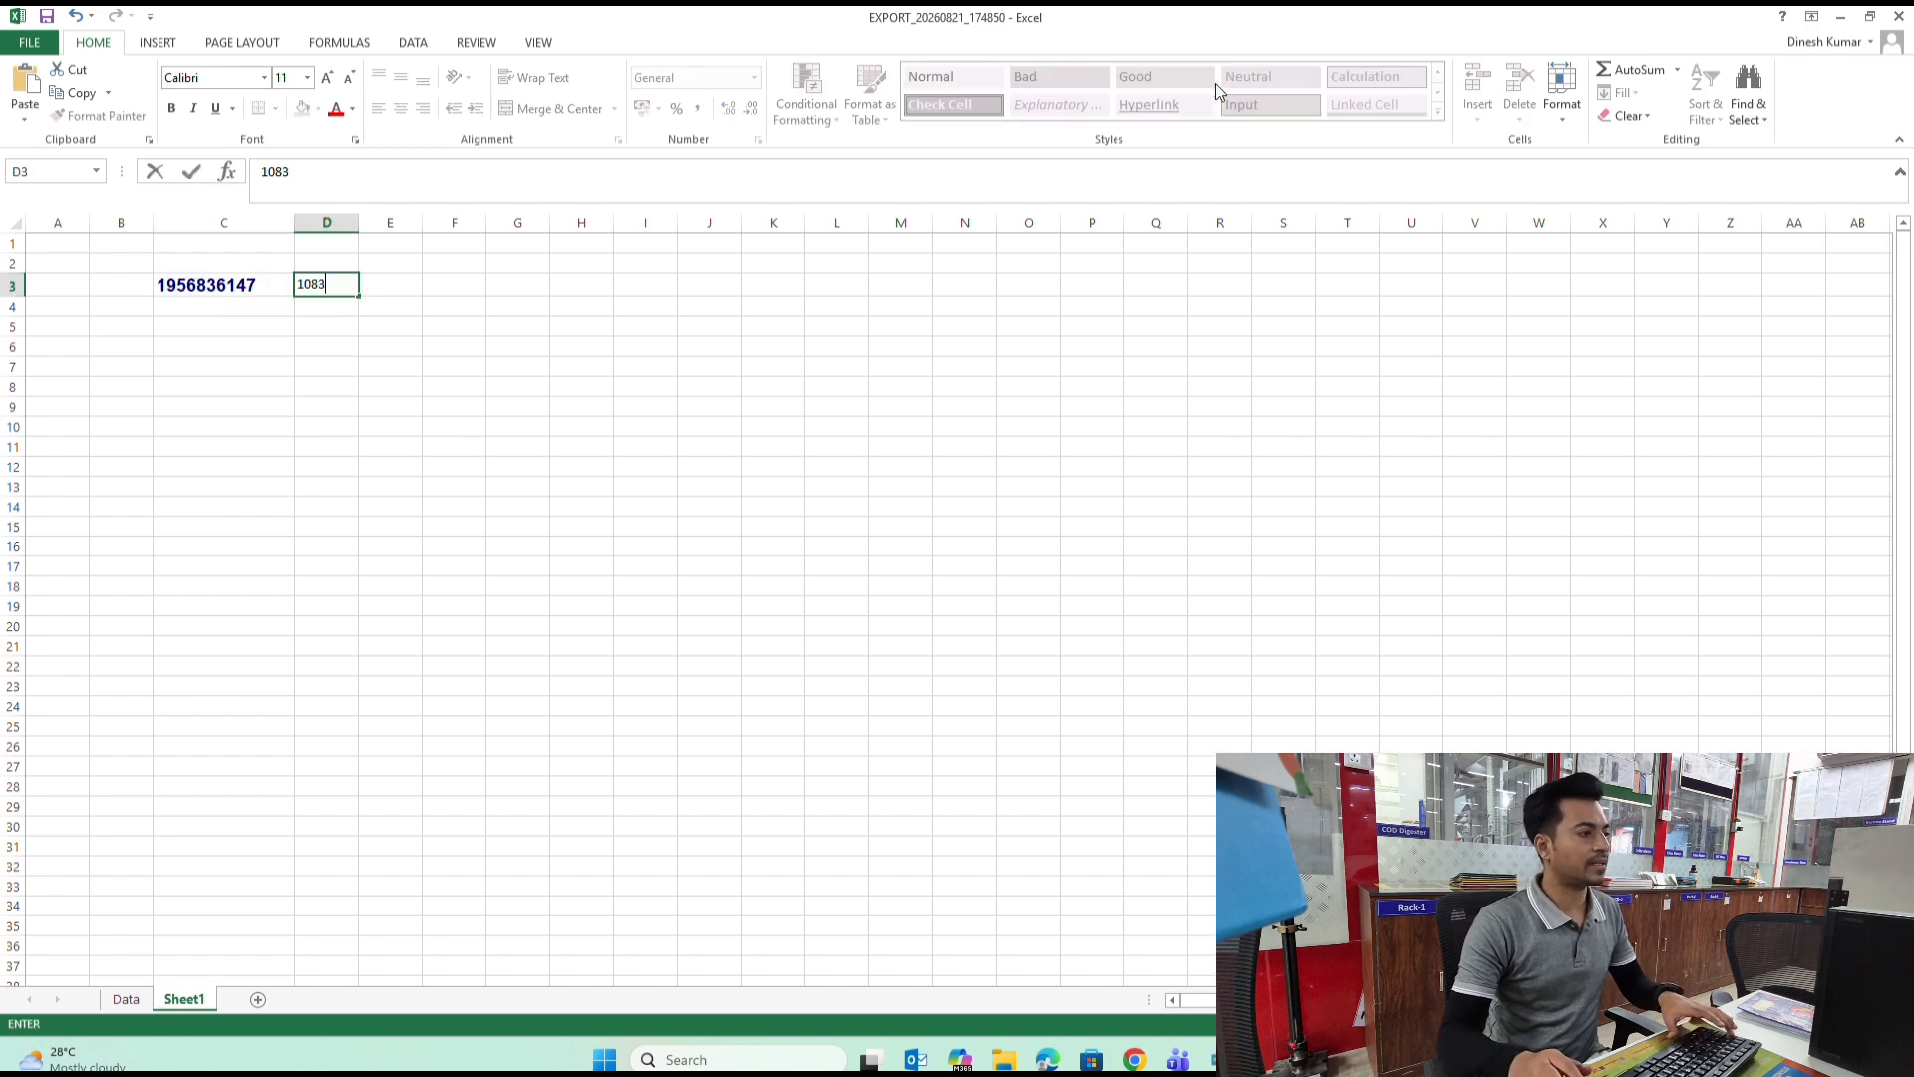
Switch back to the SAP stock report and search plant 1081, storage location A002, for materials cfefrex*.
{"action": "key", "text": "alt+Tab"}
{"action": "key", "text": "alt+Tab"}
{"action": "key", "text": "F3"}
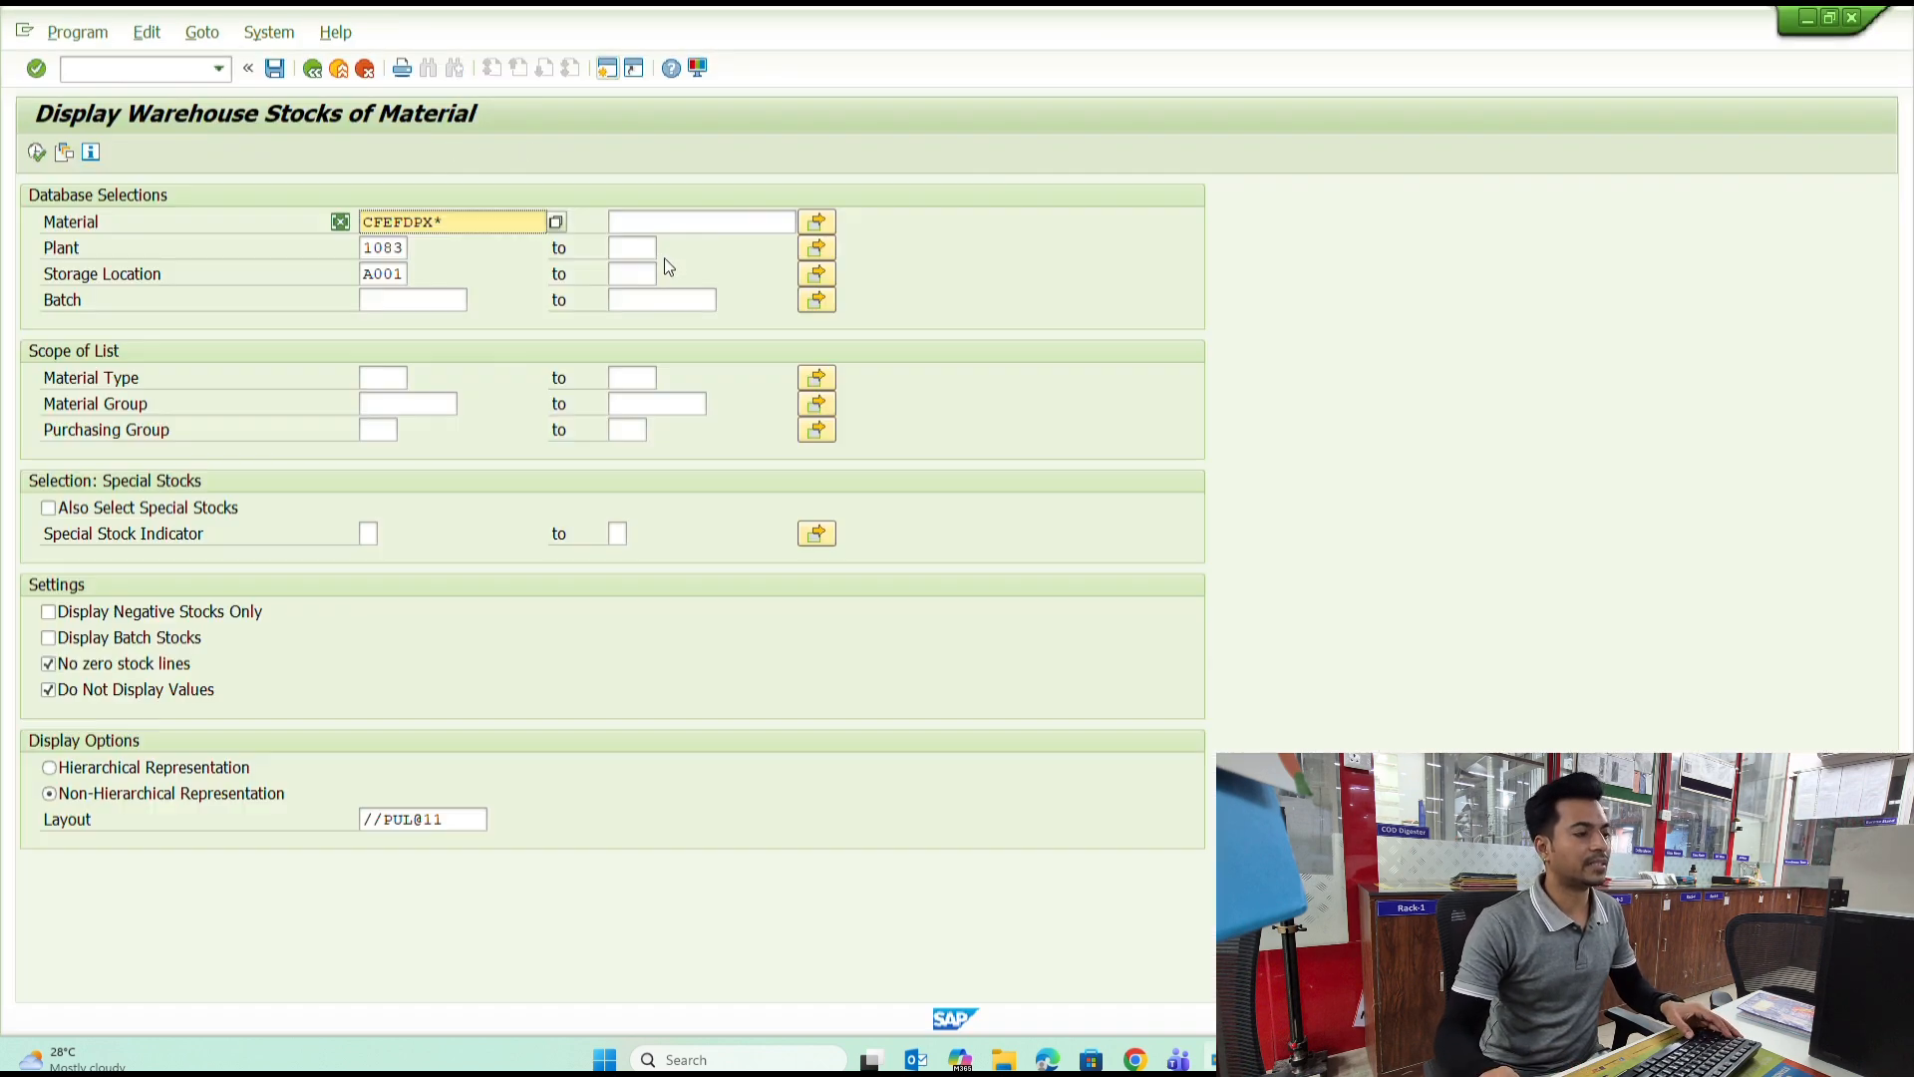
{"action": "type", "text": "cfefrex*"}
{"action": "key", "text": "Tab"}
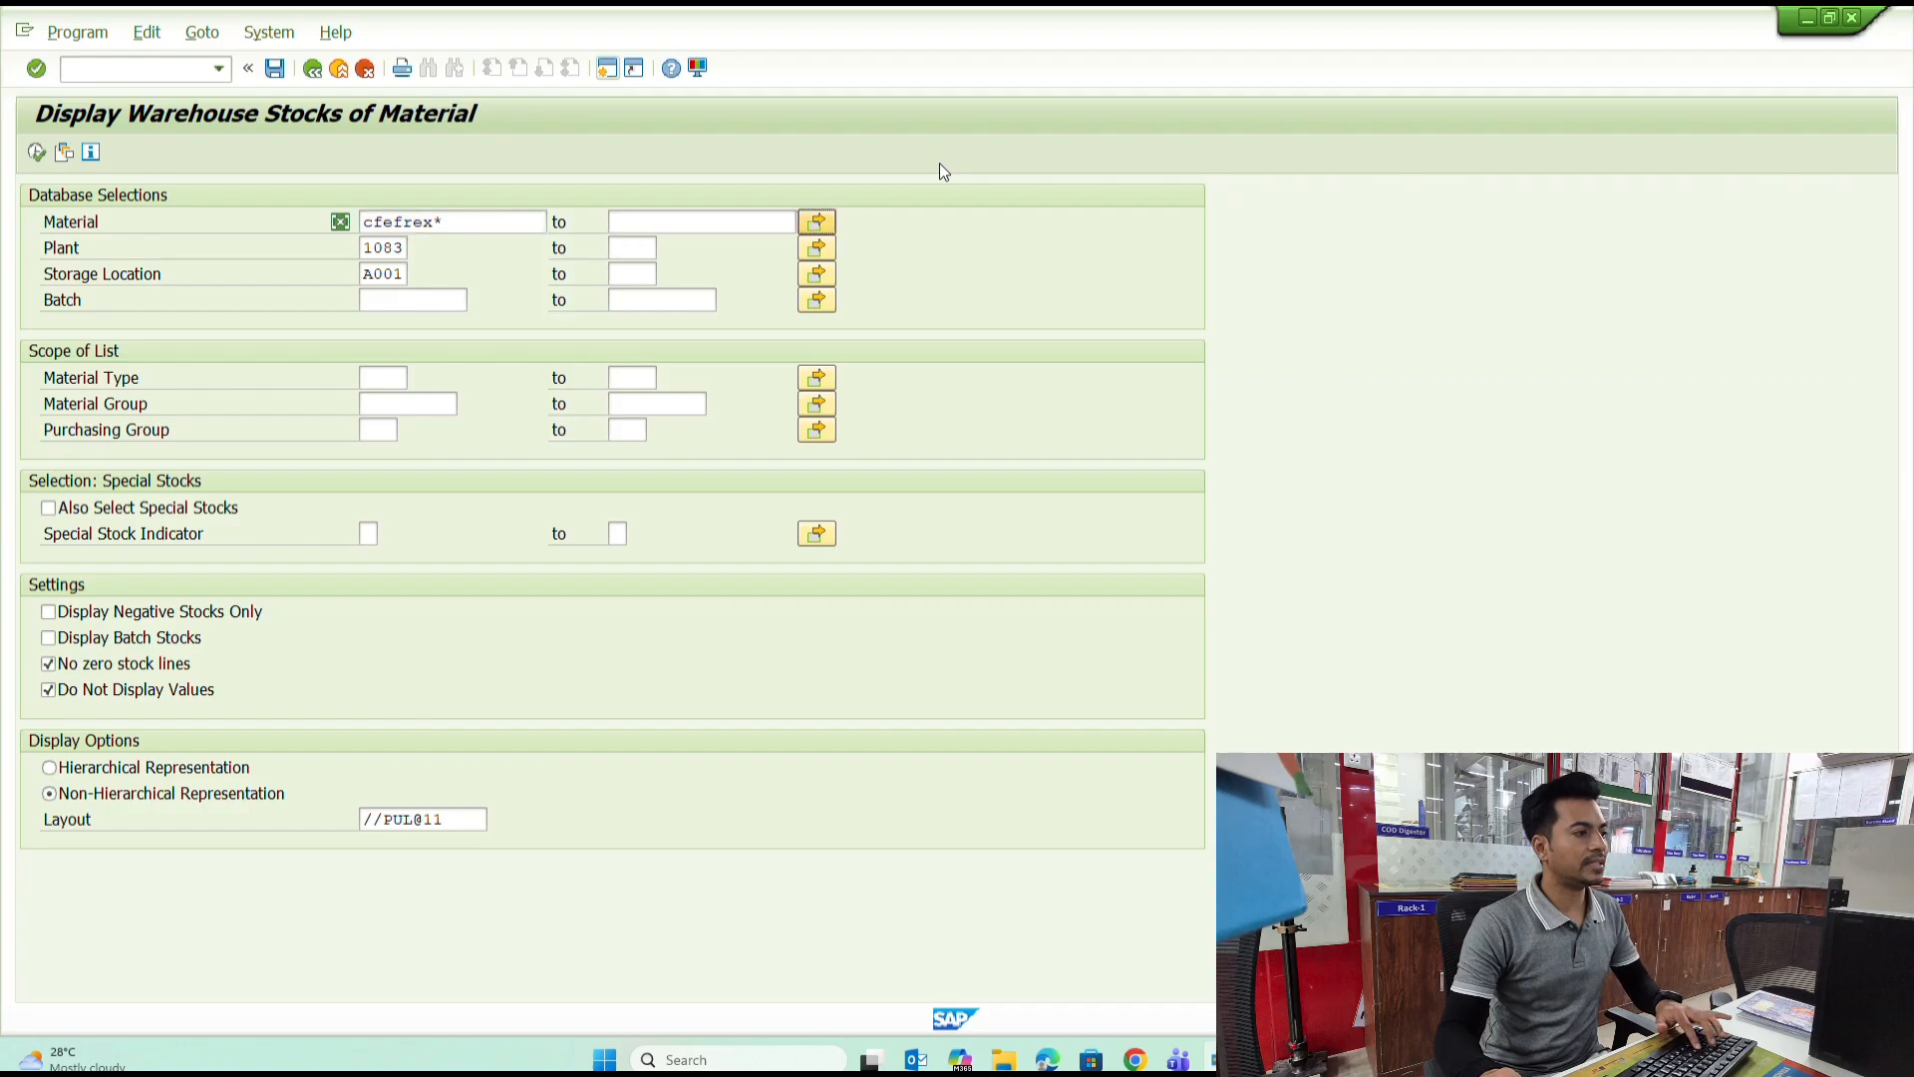
{"action": "type", "text": "1081"}
{"action": "key", "text": "Tab"}
{"action": "key", "text": "BackSpace"}
{"action": "type", "text": "2"}
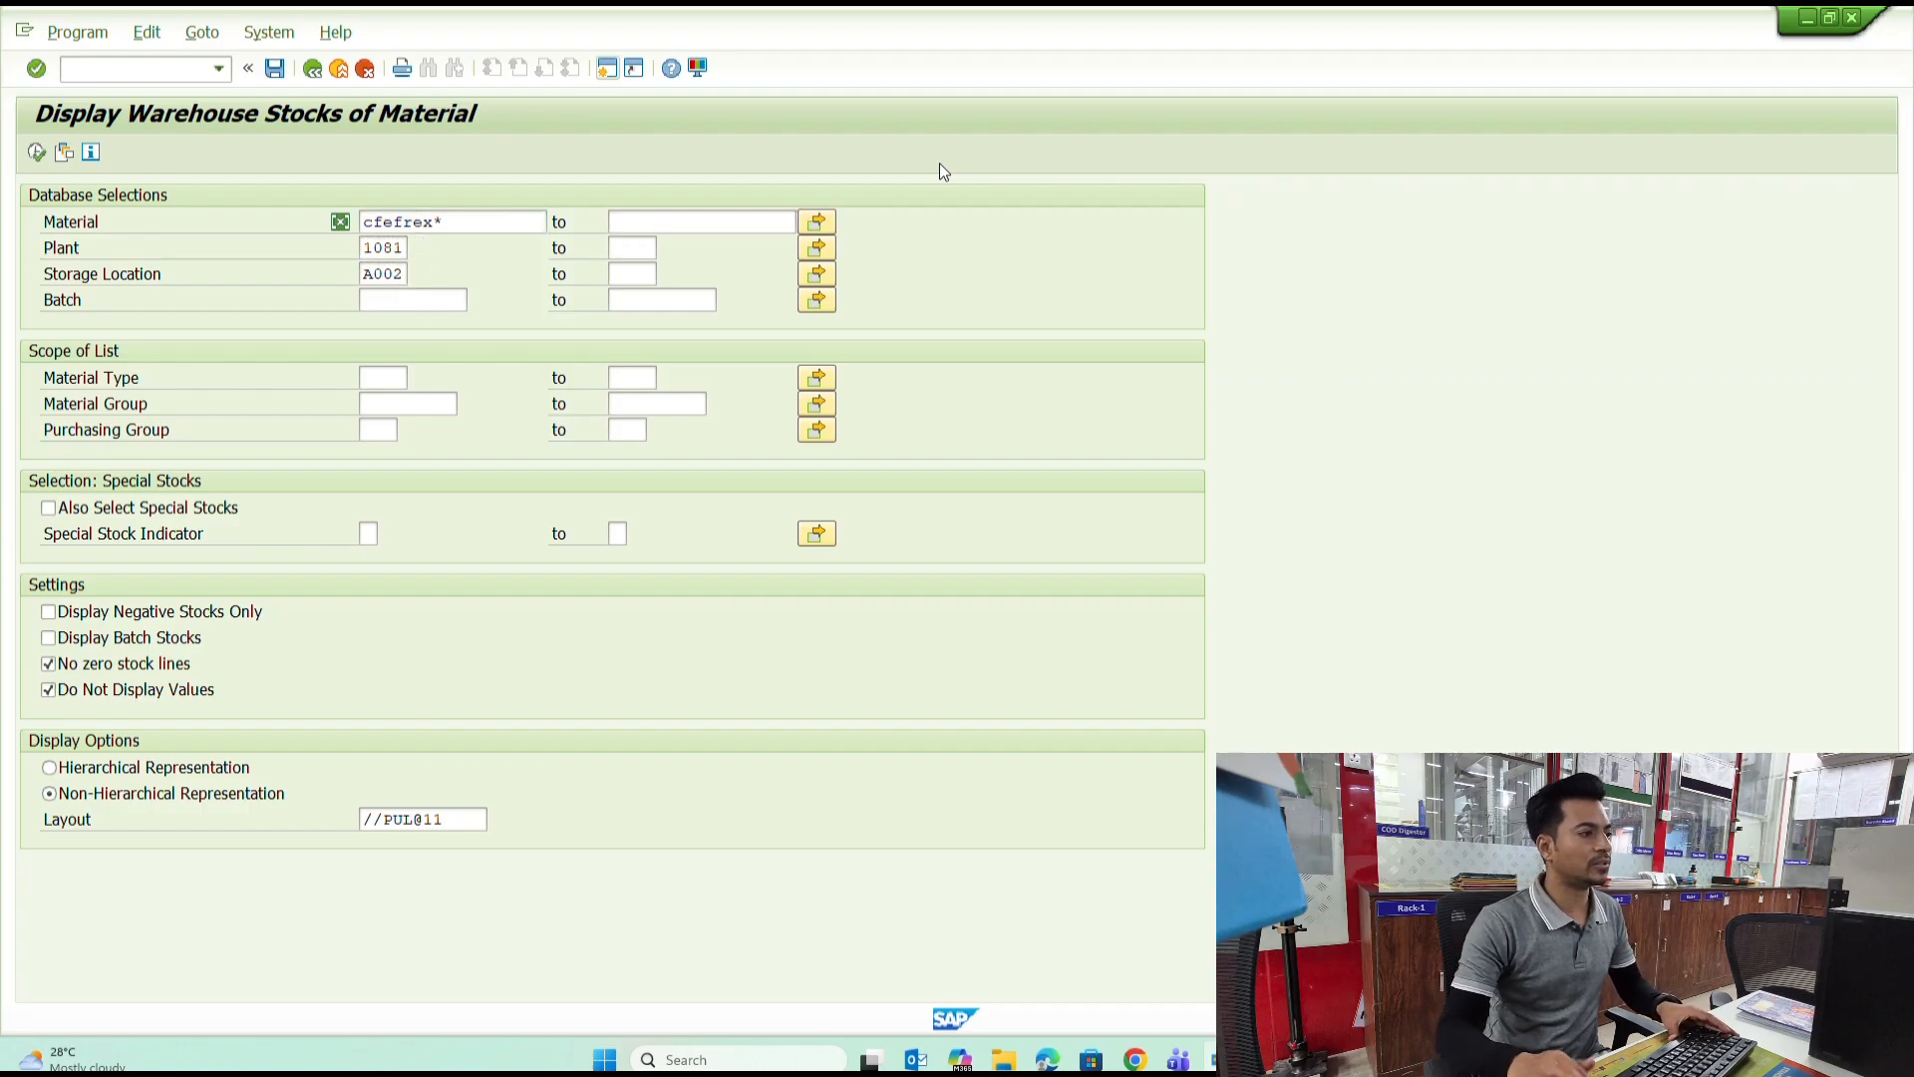
{"action": "key", "text": "F8"}
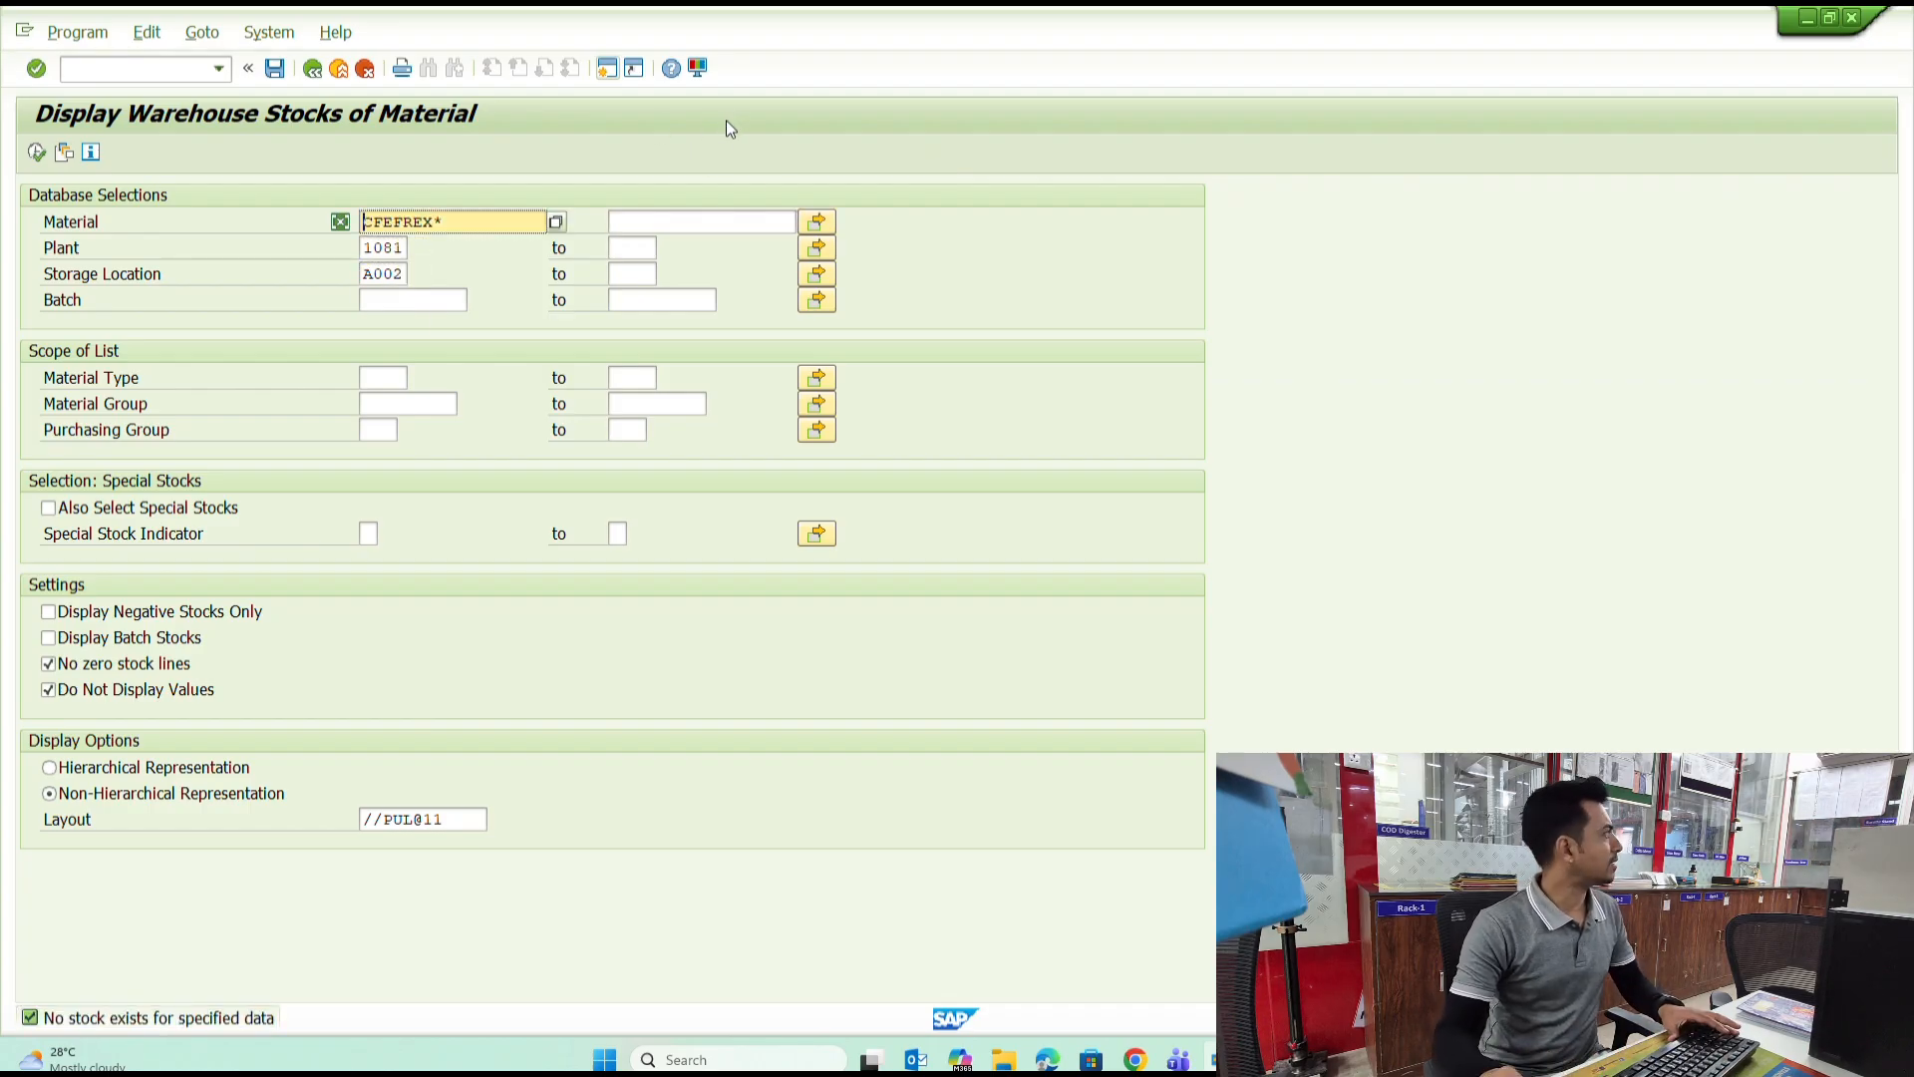
Check the plant 1081, storage location A002 stock for materials CFEFCFX*, CFEFCBX* and CFEFCOX*.
{"action": "type", "text": "cfx"}
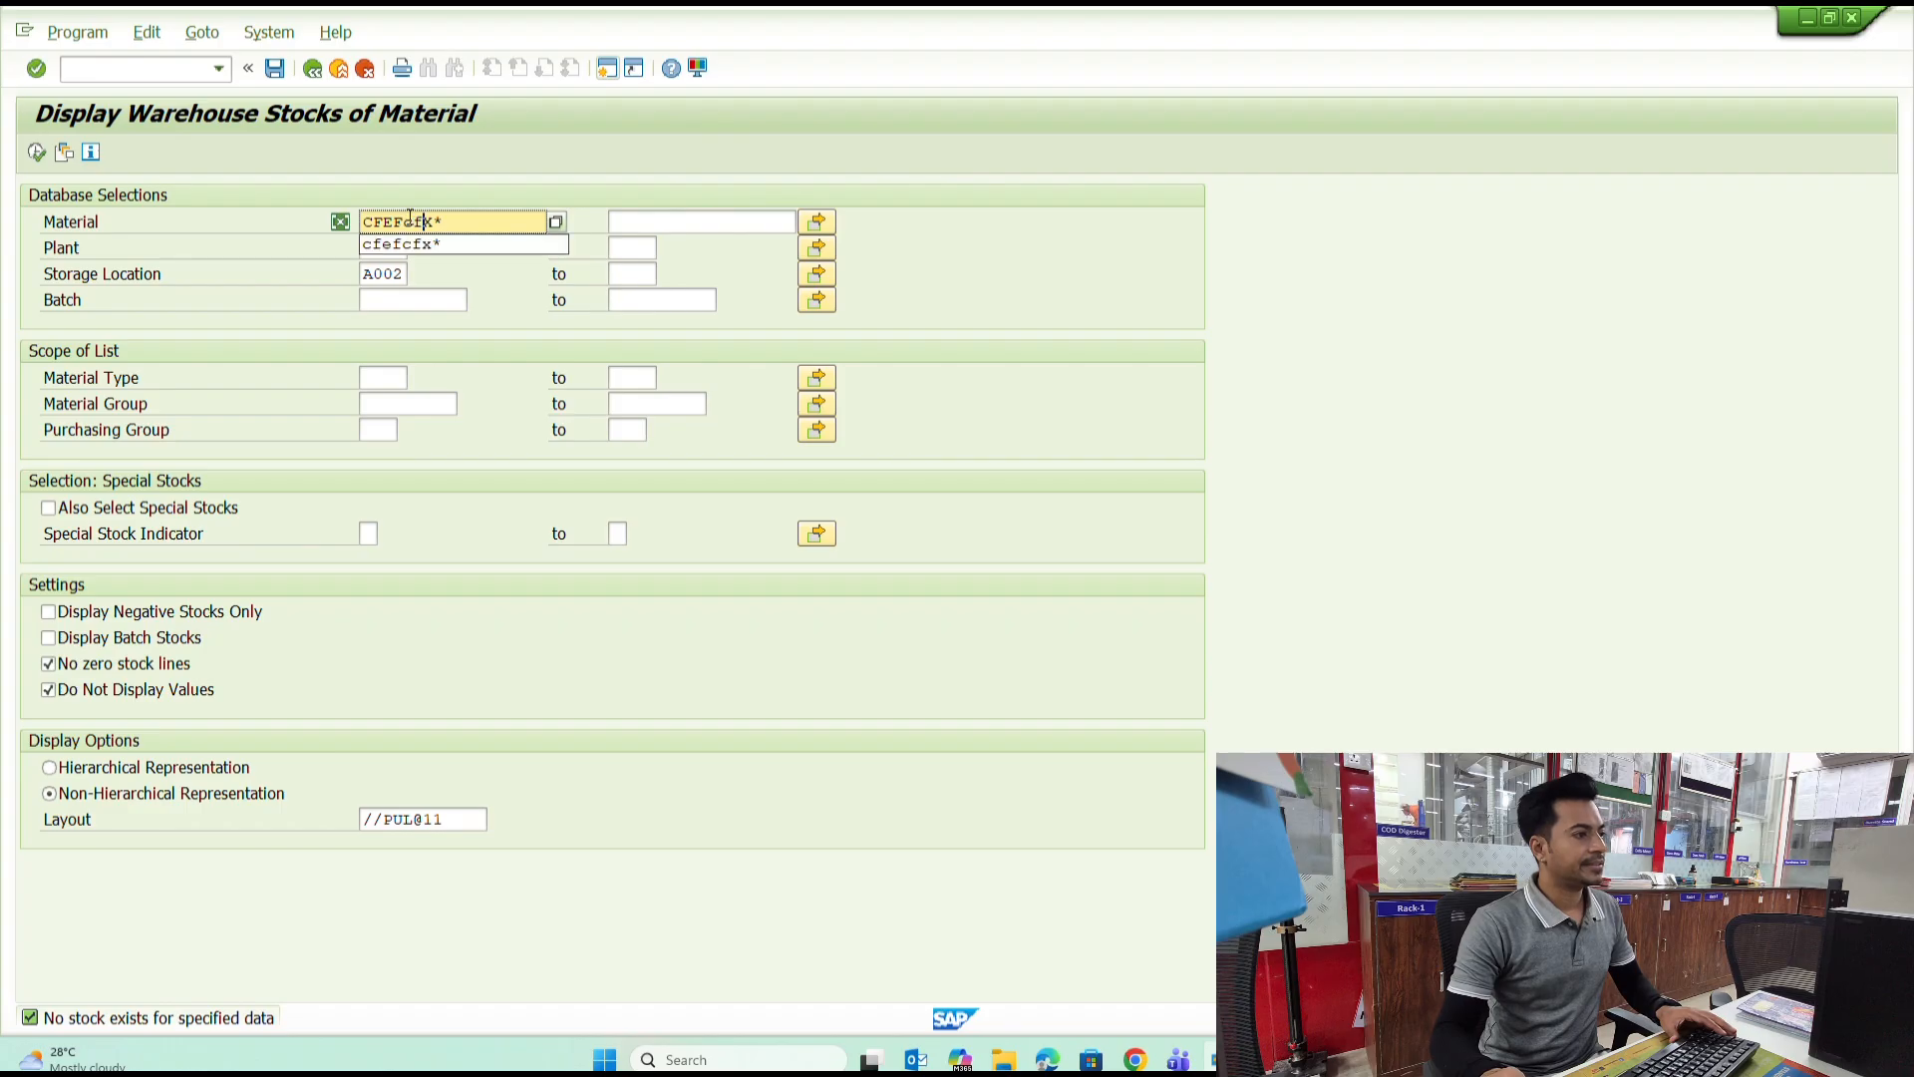
{"action": "key", "text": "F8"}
{"action": "key", "text": "F3"}
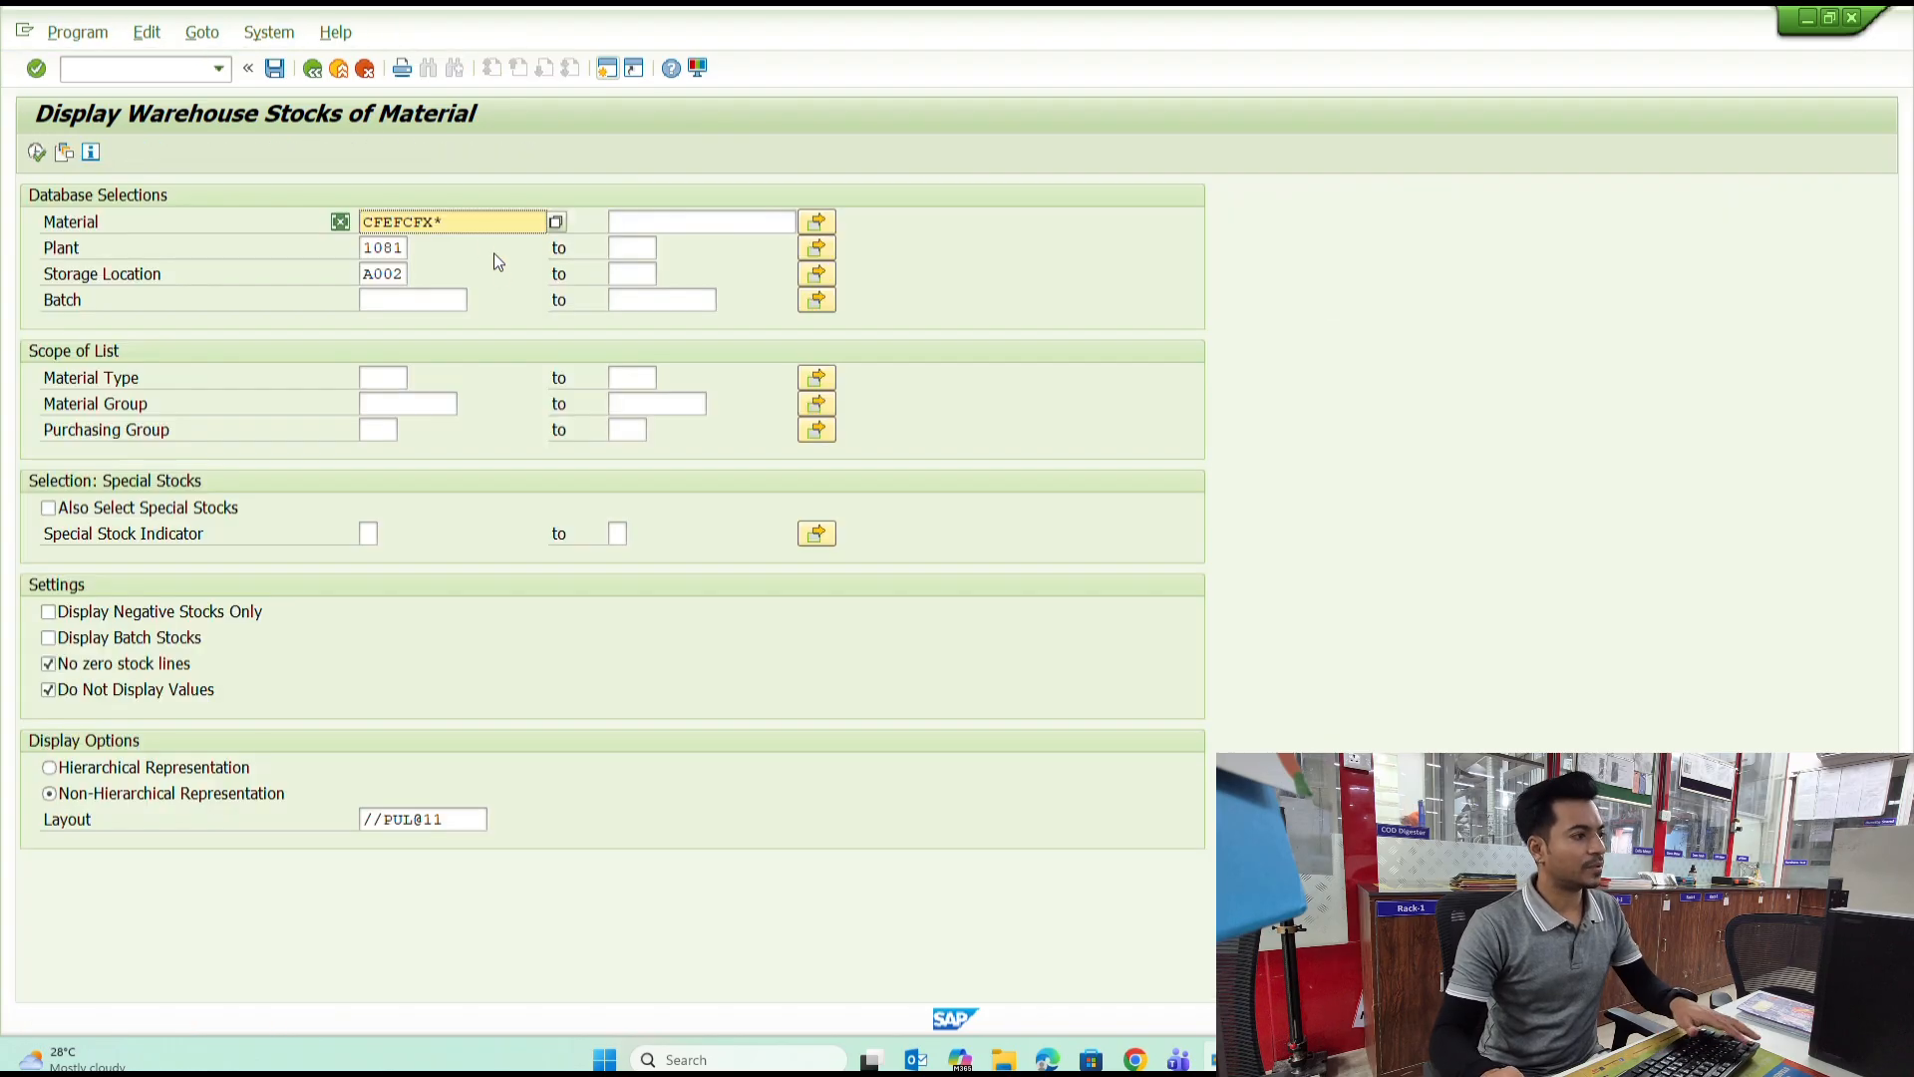
{"action": "type", "text": "b"}
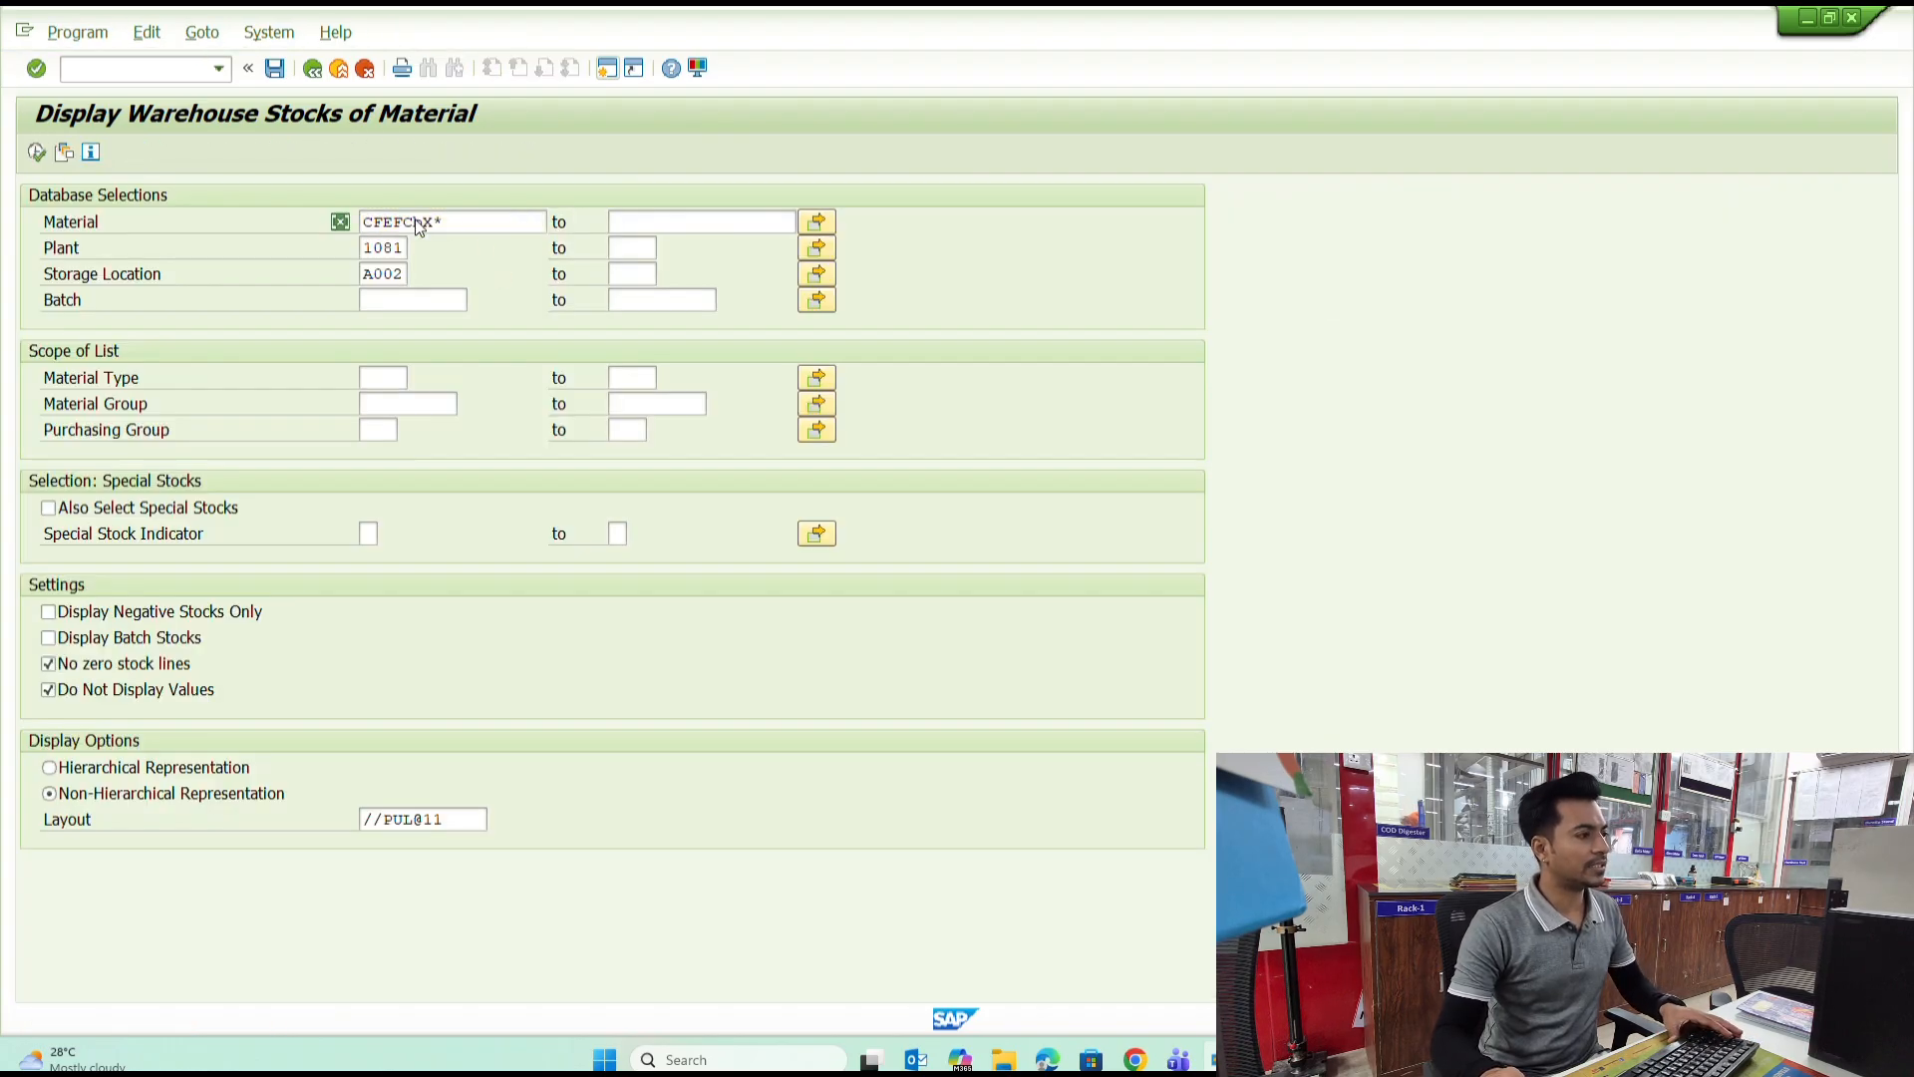
{"action": "key", "text": "F8"}
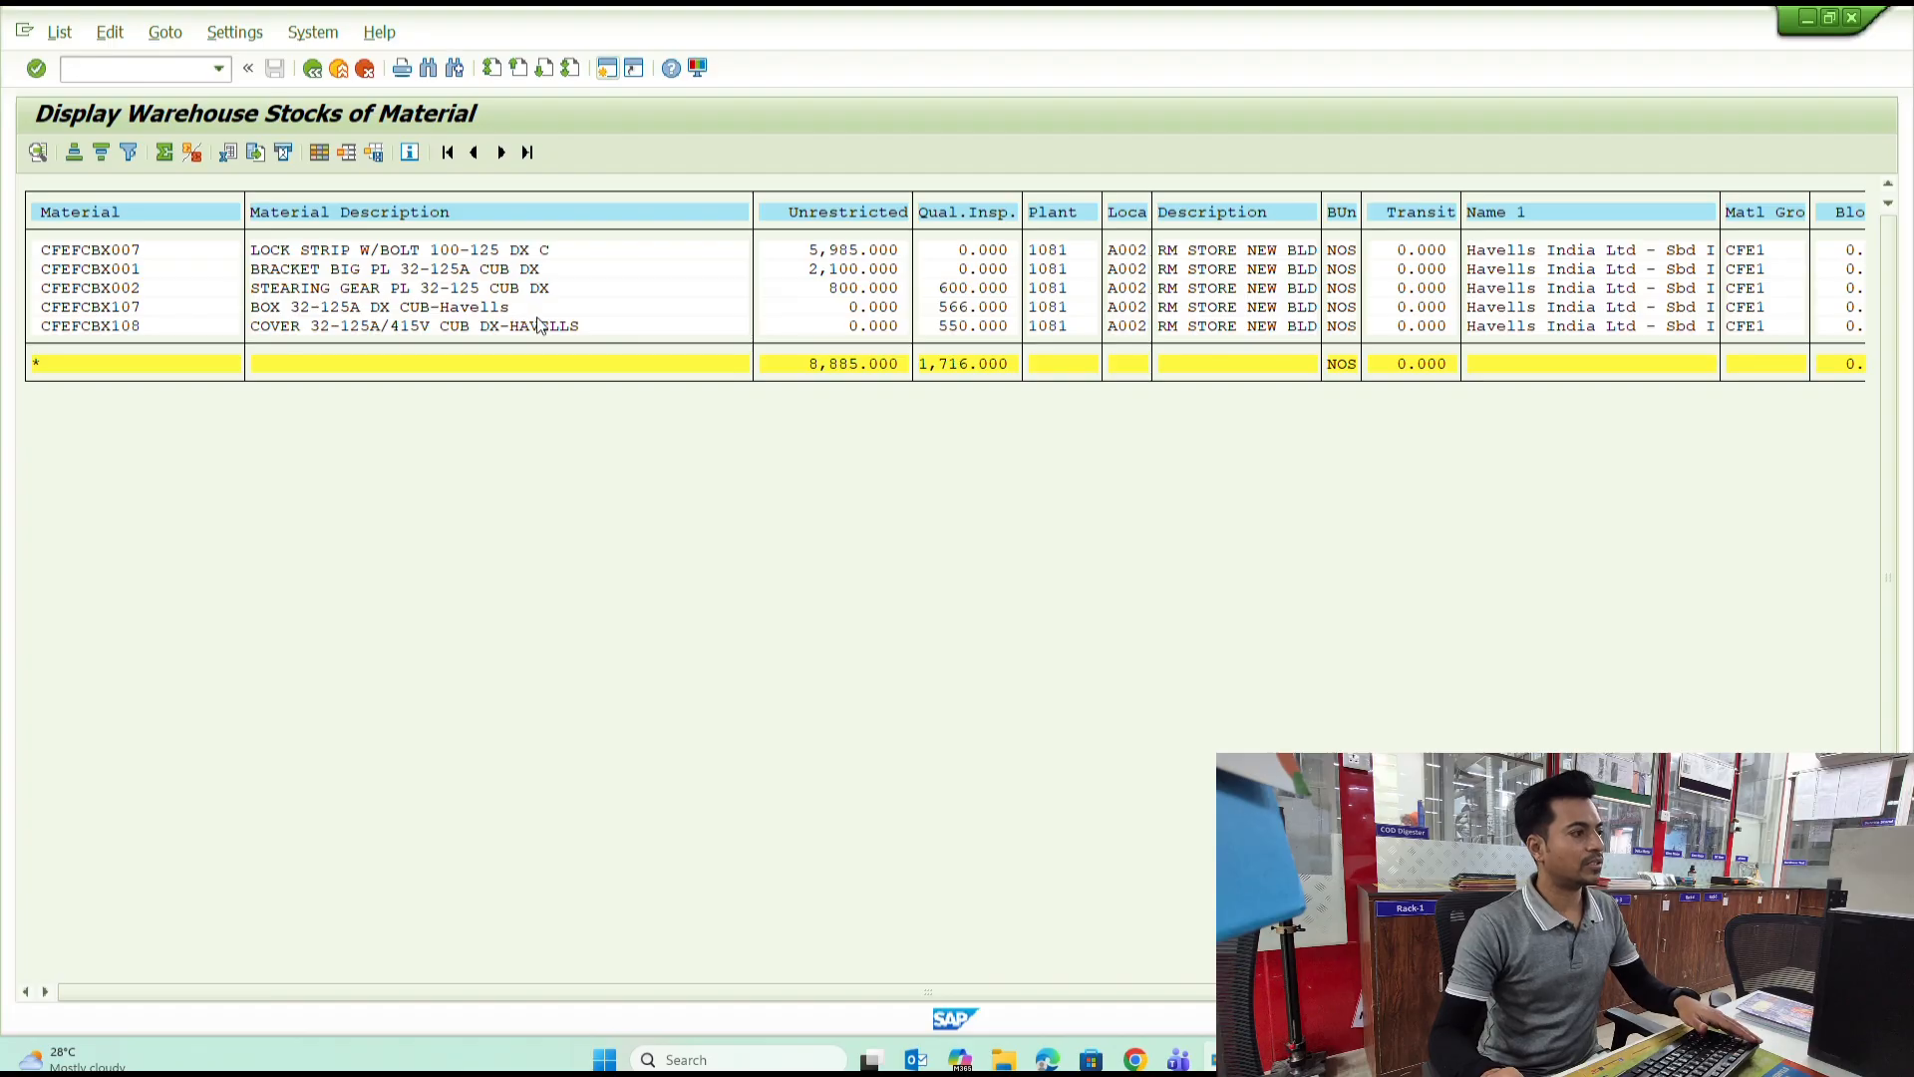
{"action": "key", "text": "F3"}
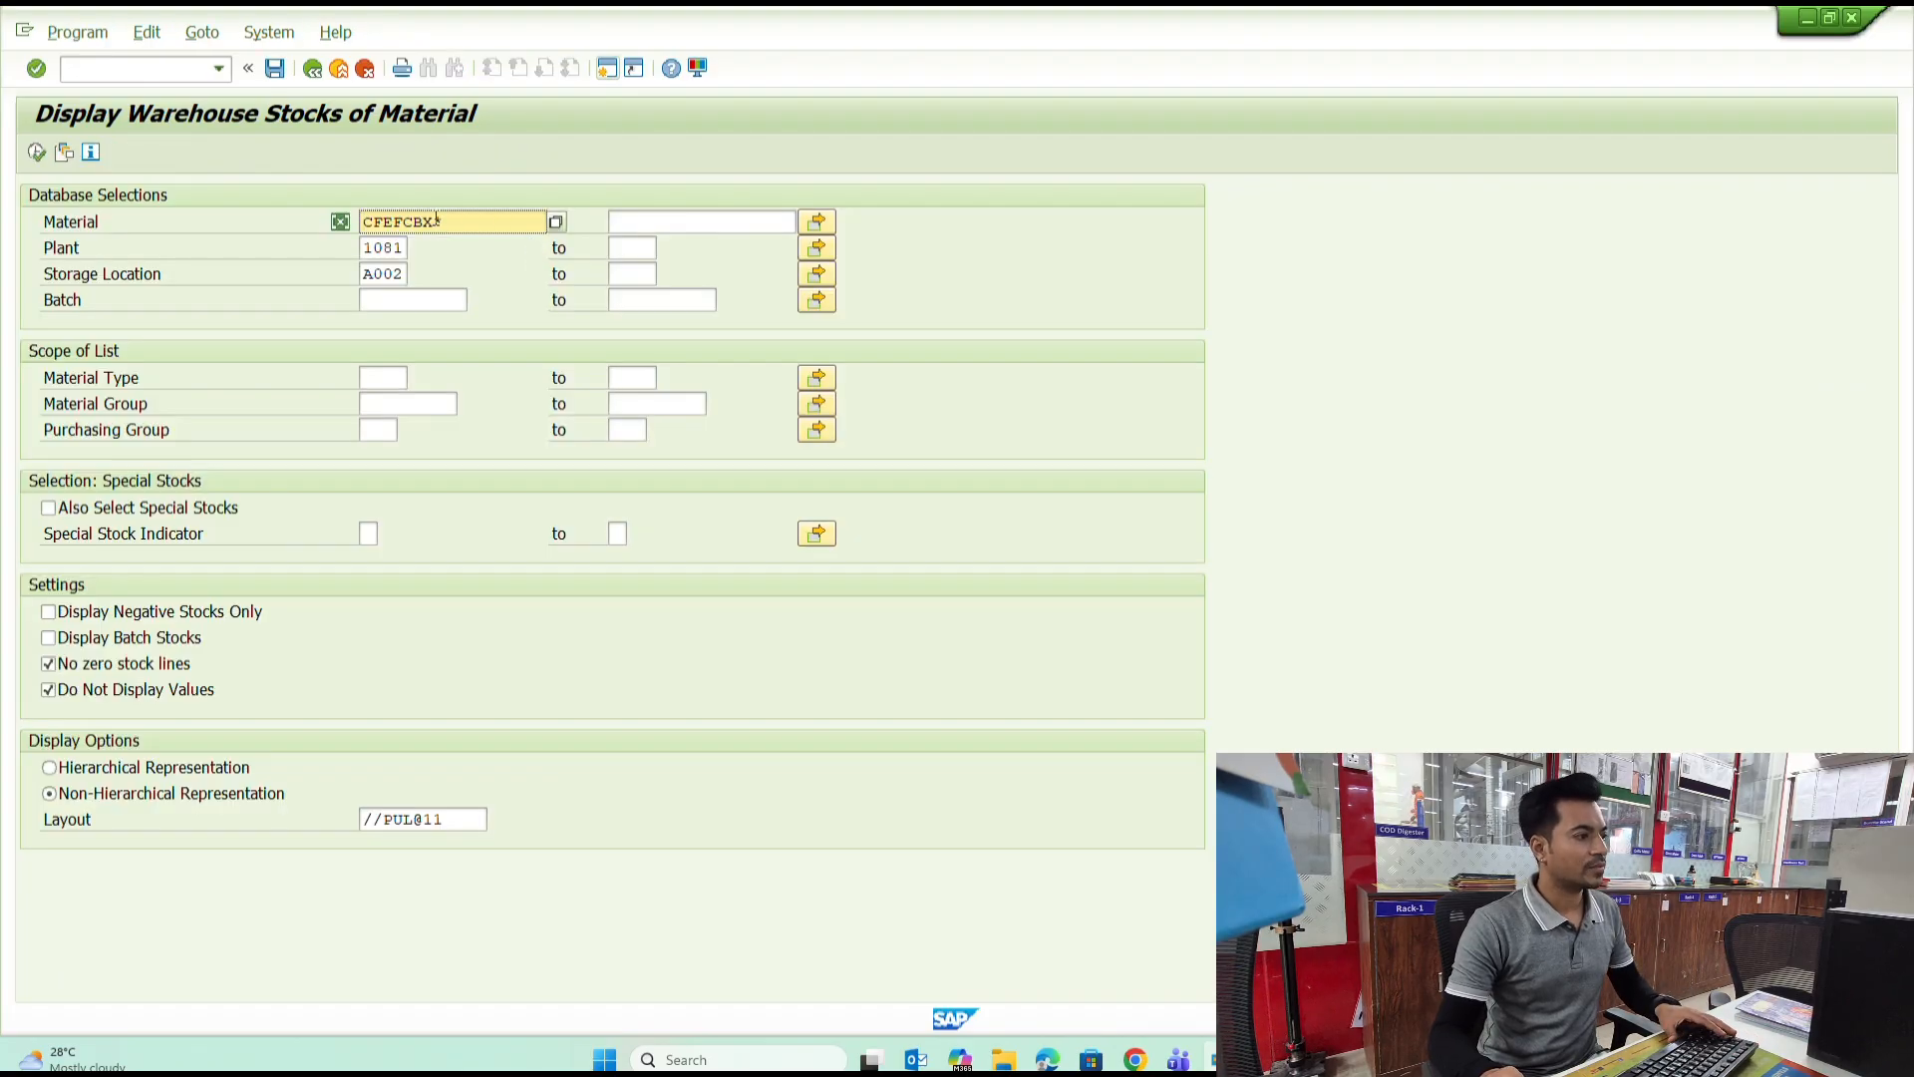
{"action": "key", "text": "F8"}
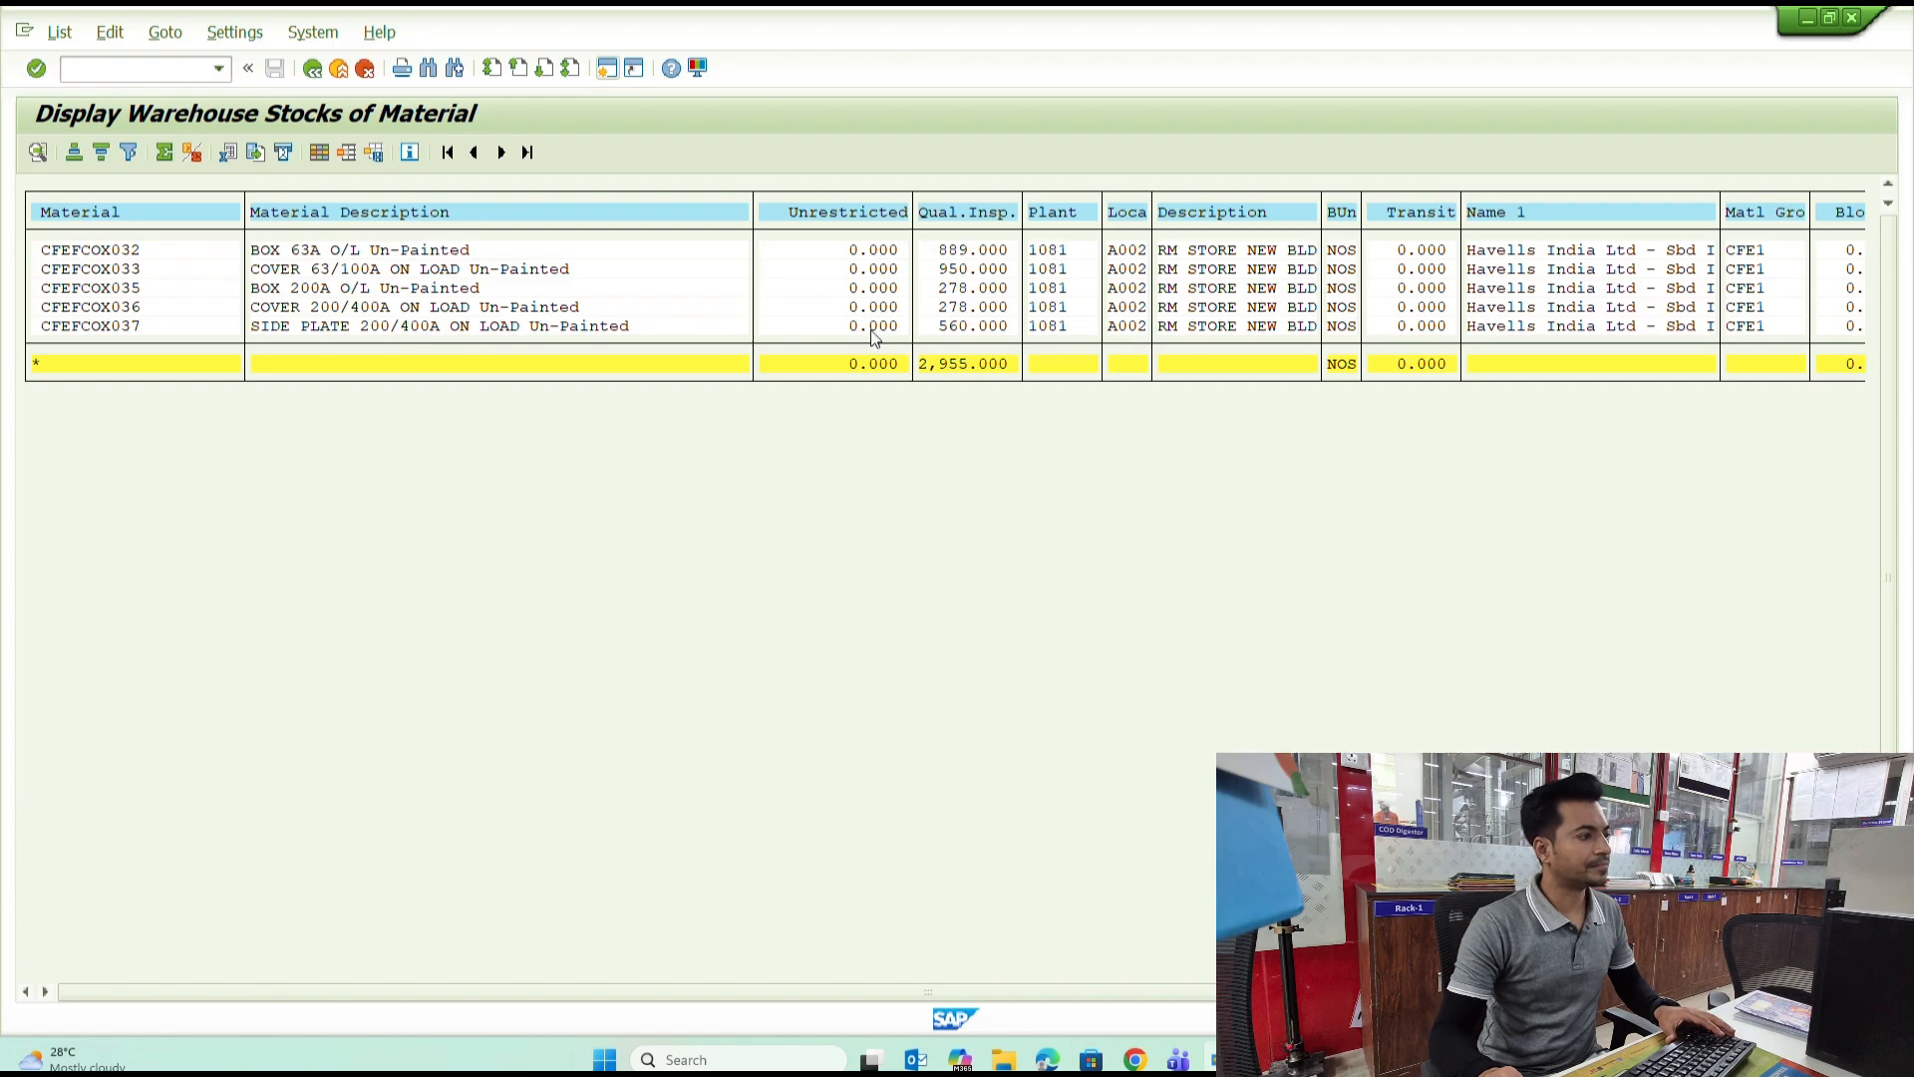
{"action": "left_click", "coordinate": [355, 308]}
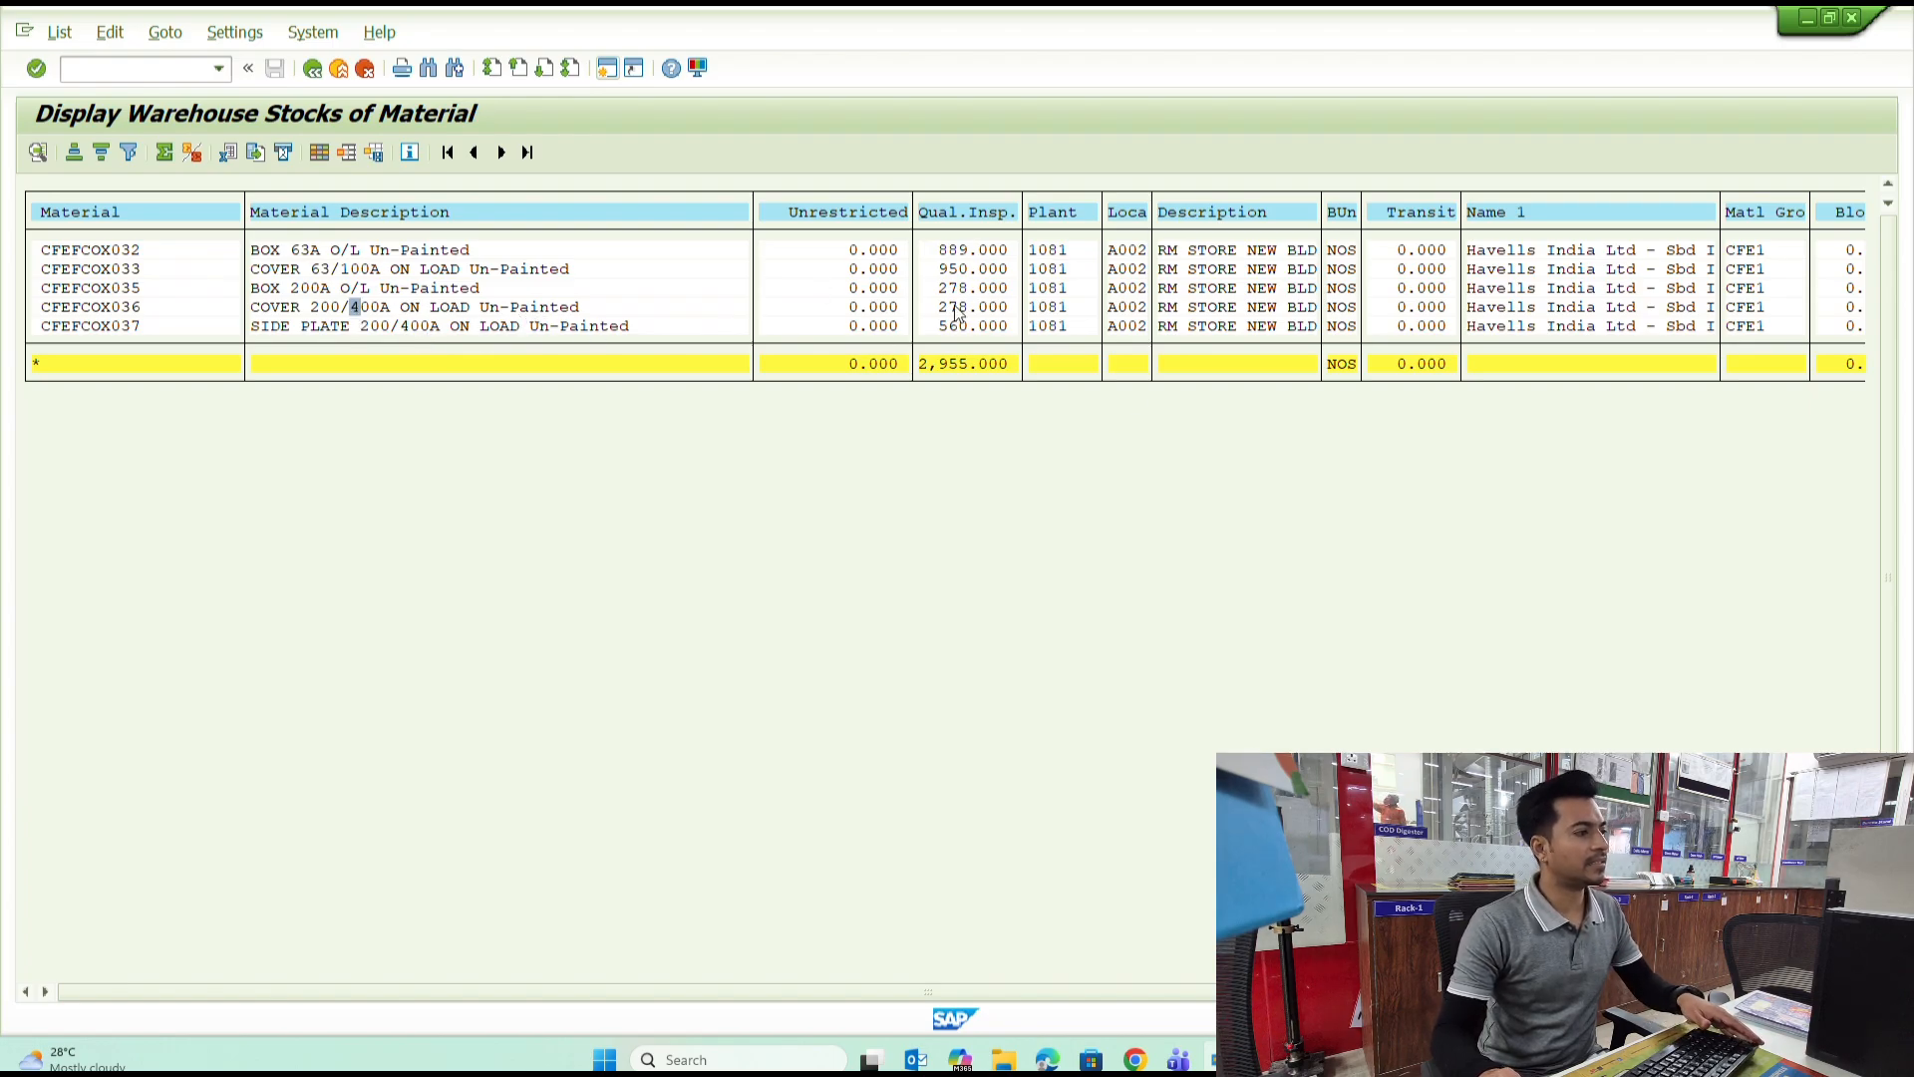
Check the plant 1081, storage location A002 stock for materials CFEFCNX* and cfeffsx*.
{"action": "key", "text": "F3"}
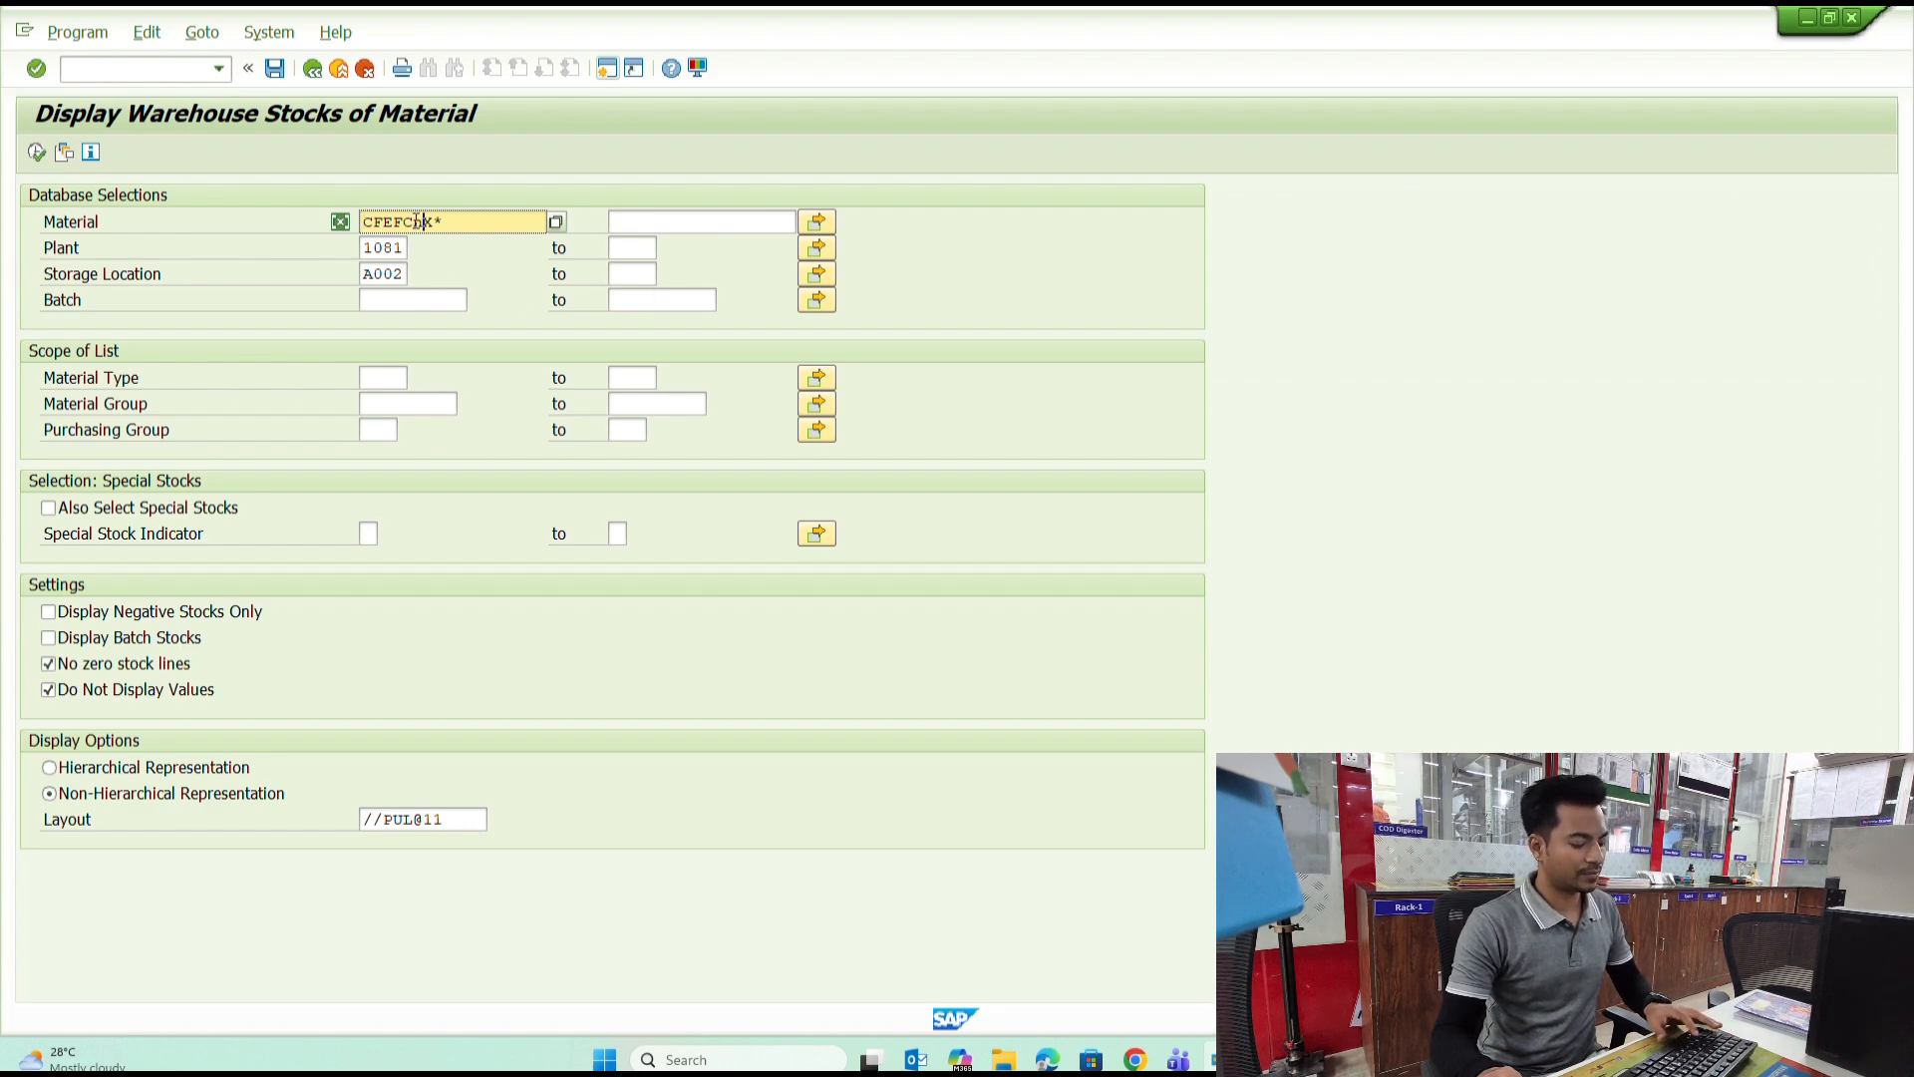
{"action": "key", "text": "F8"}
{"action": "key", "text": "F3"}
{"action": "type", "text": "c"}
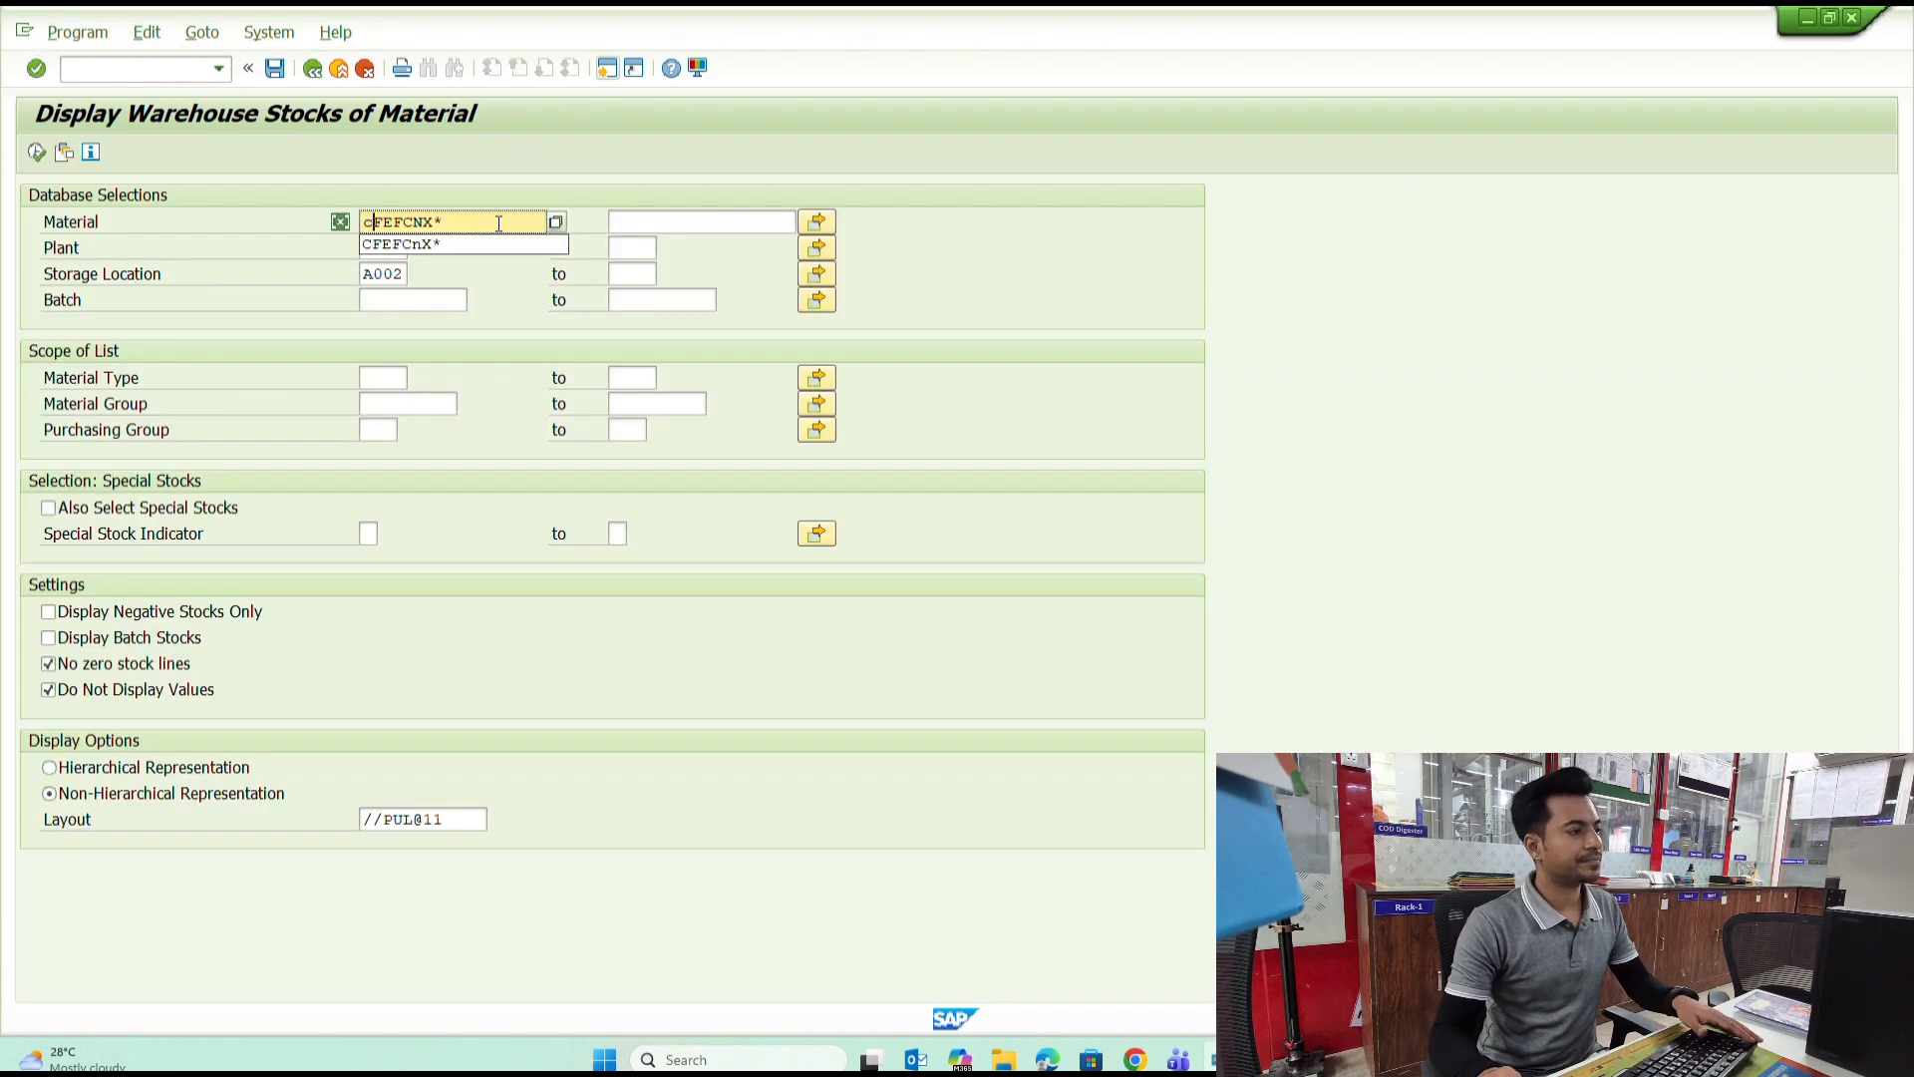
{"action": "type", "text": "feffsx*"}
{"action": "key", "text": "F8"}
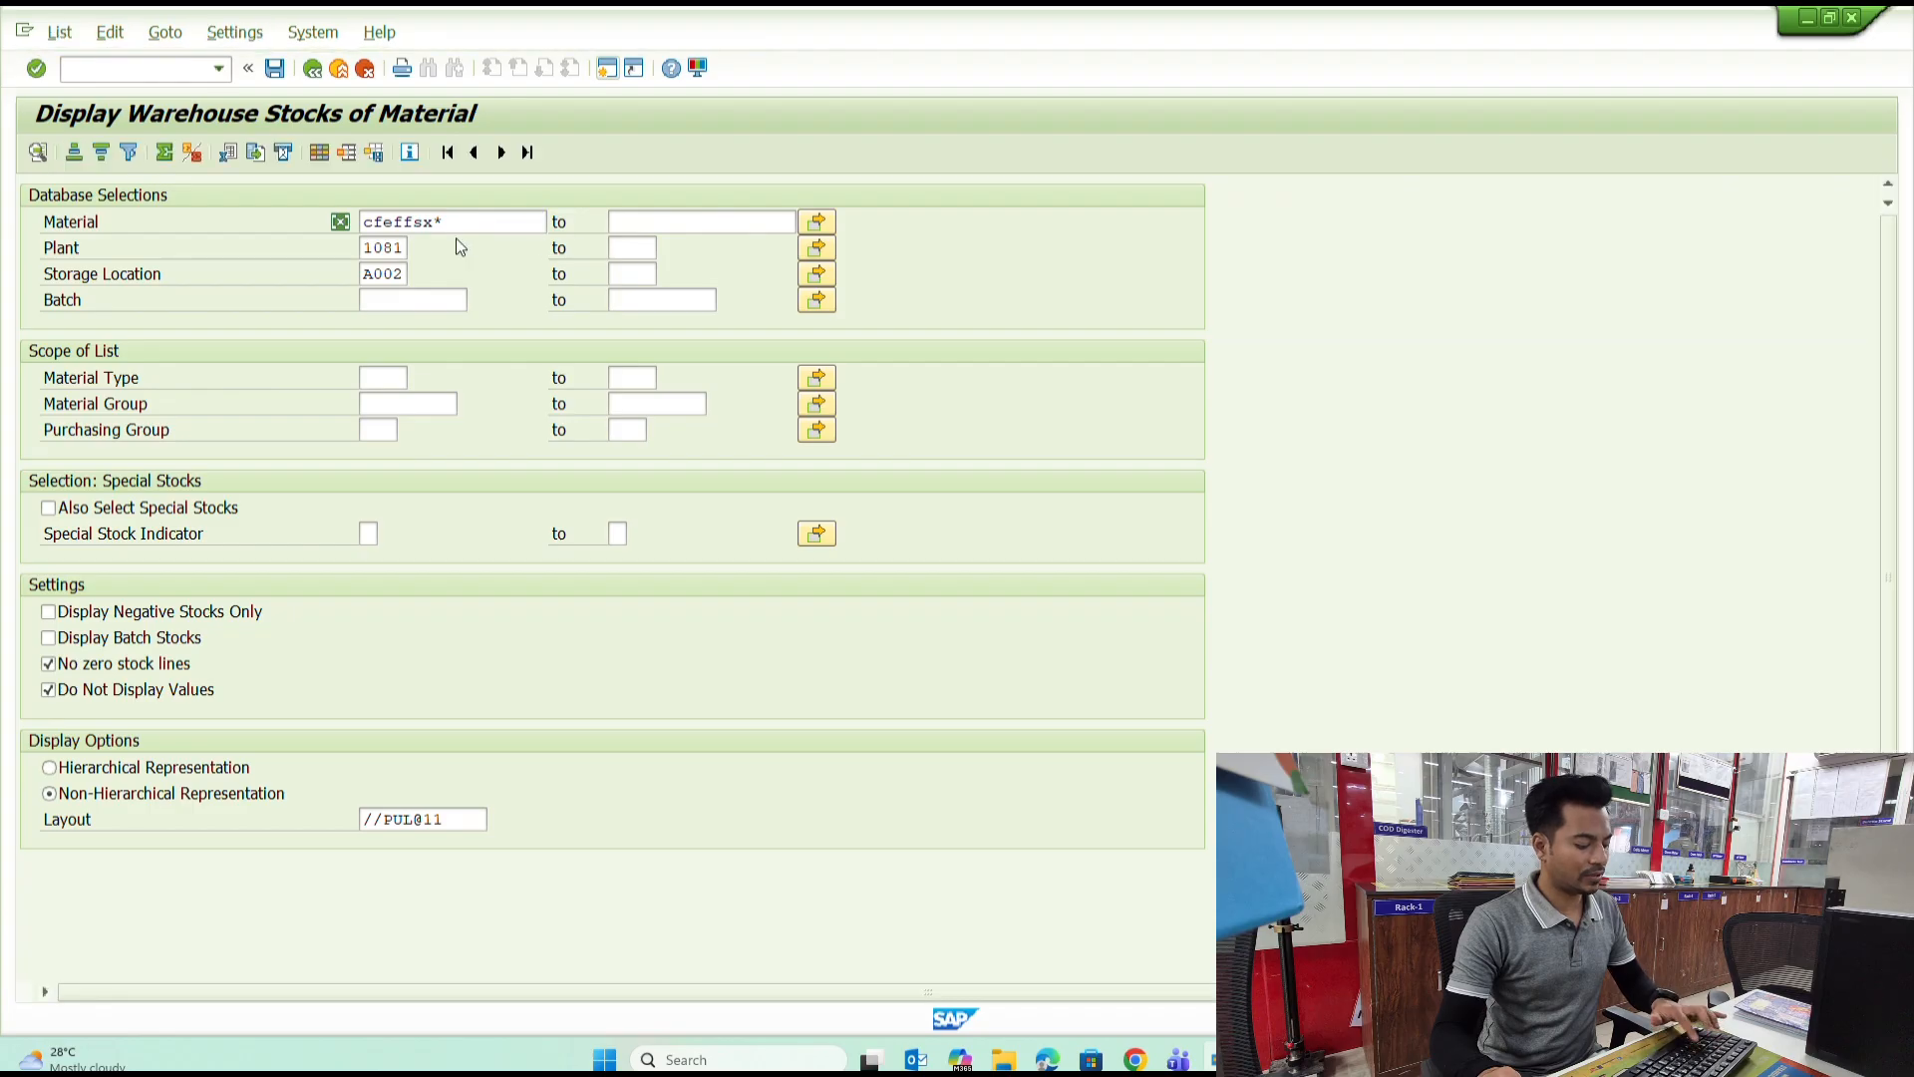
{"action": "key", "text": "alt+Tab"}
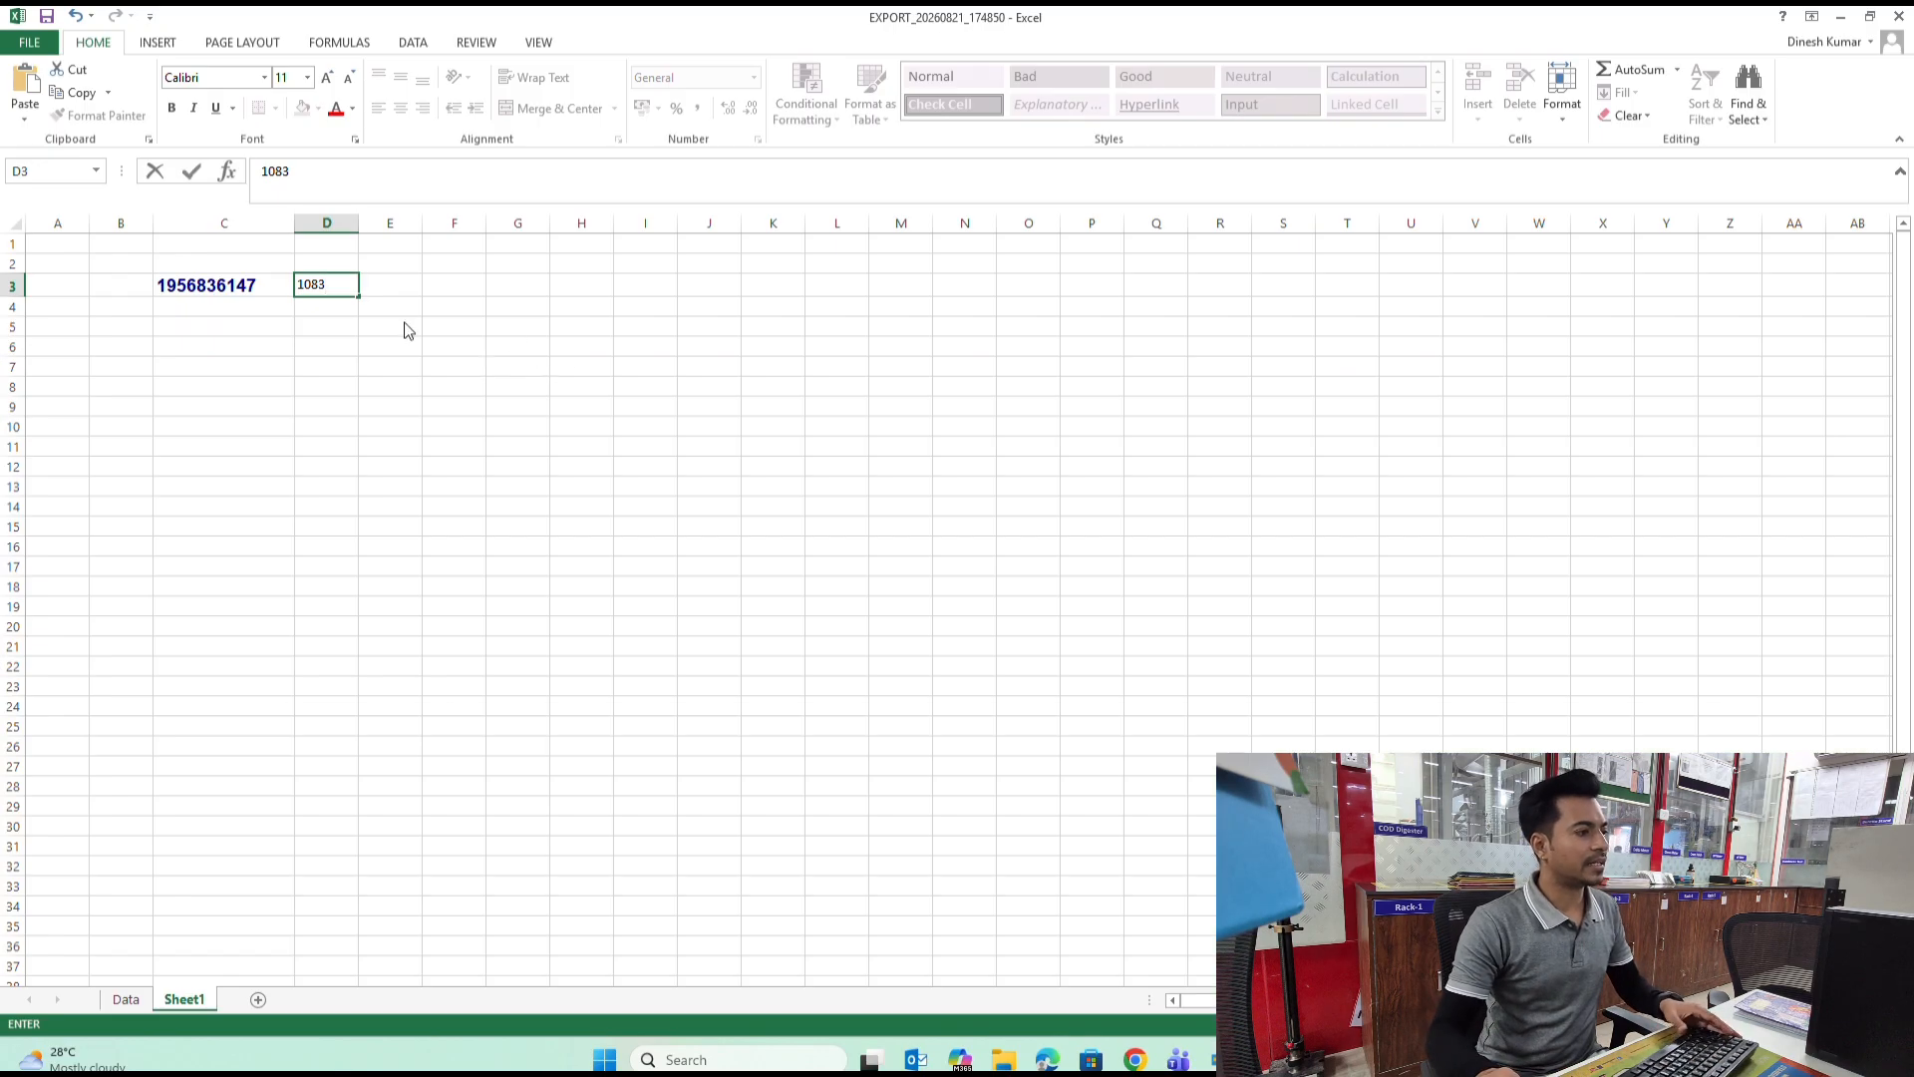
{"action": "key", "text": "alt+Tab"}
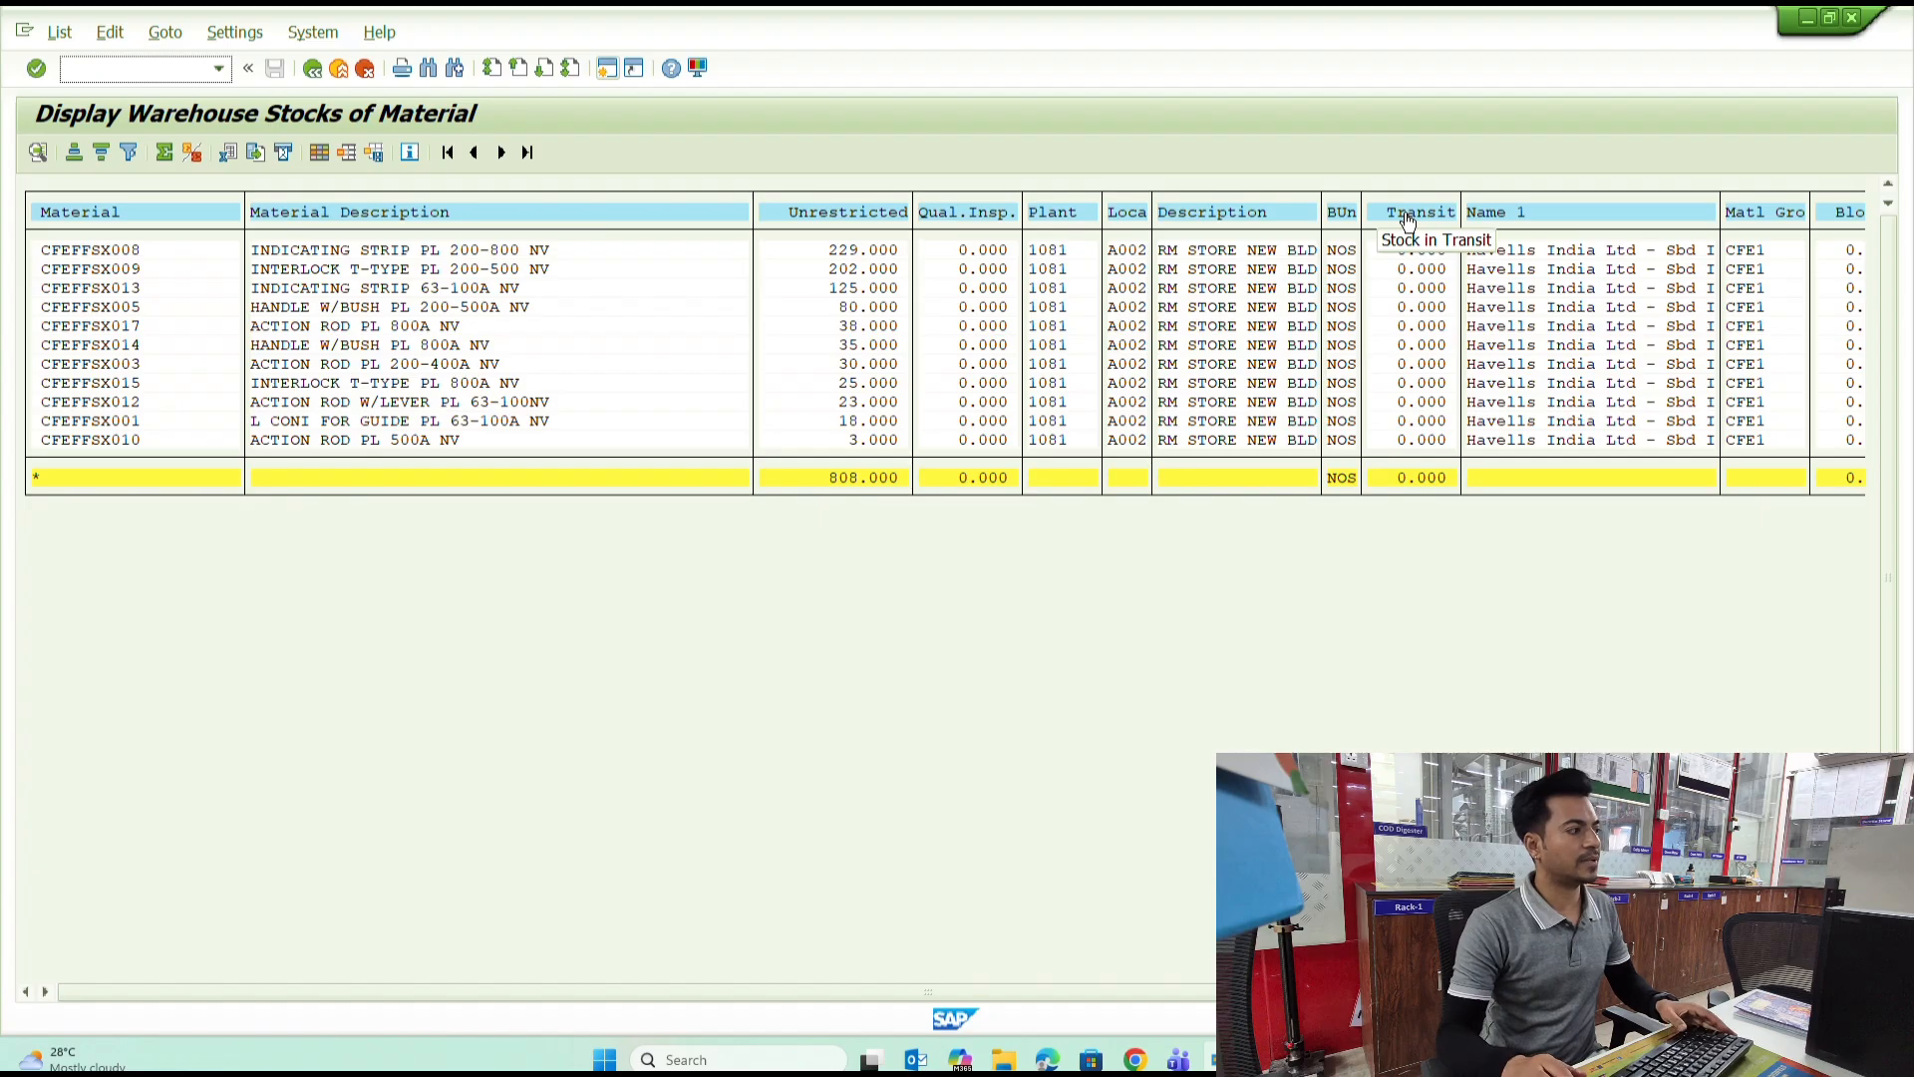
Check the plant 1081, storage location A002 stock for materials CFEPPSX*.
{"action": "key", "text": "alt+Tab"}
{"action": "key", "text": "alt+Tab"}
{"action": "key", "text": "alt+Tab"}
{"action": "key", "text": "alt+Tab"}
{"action": "key", "text": "alt+Tab"}
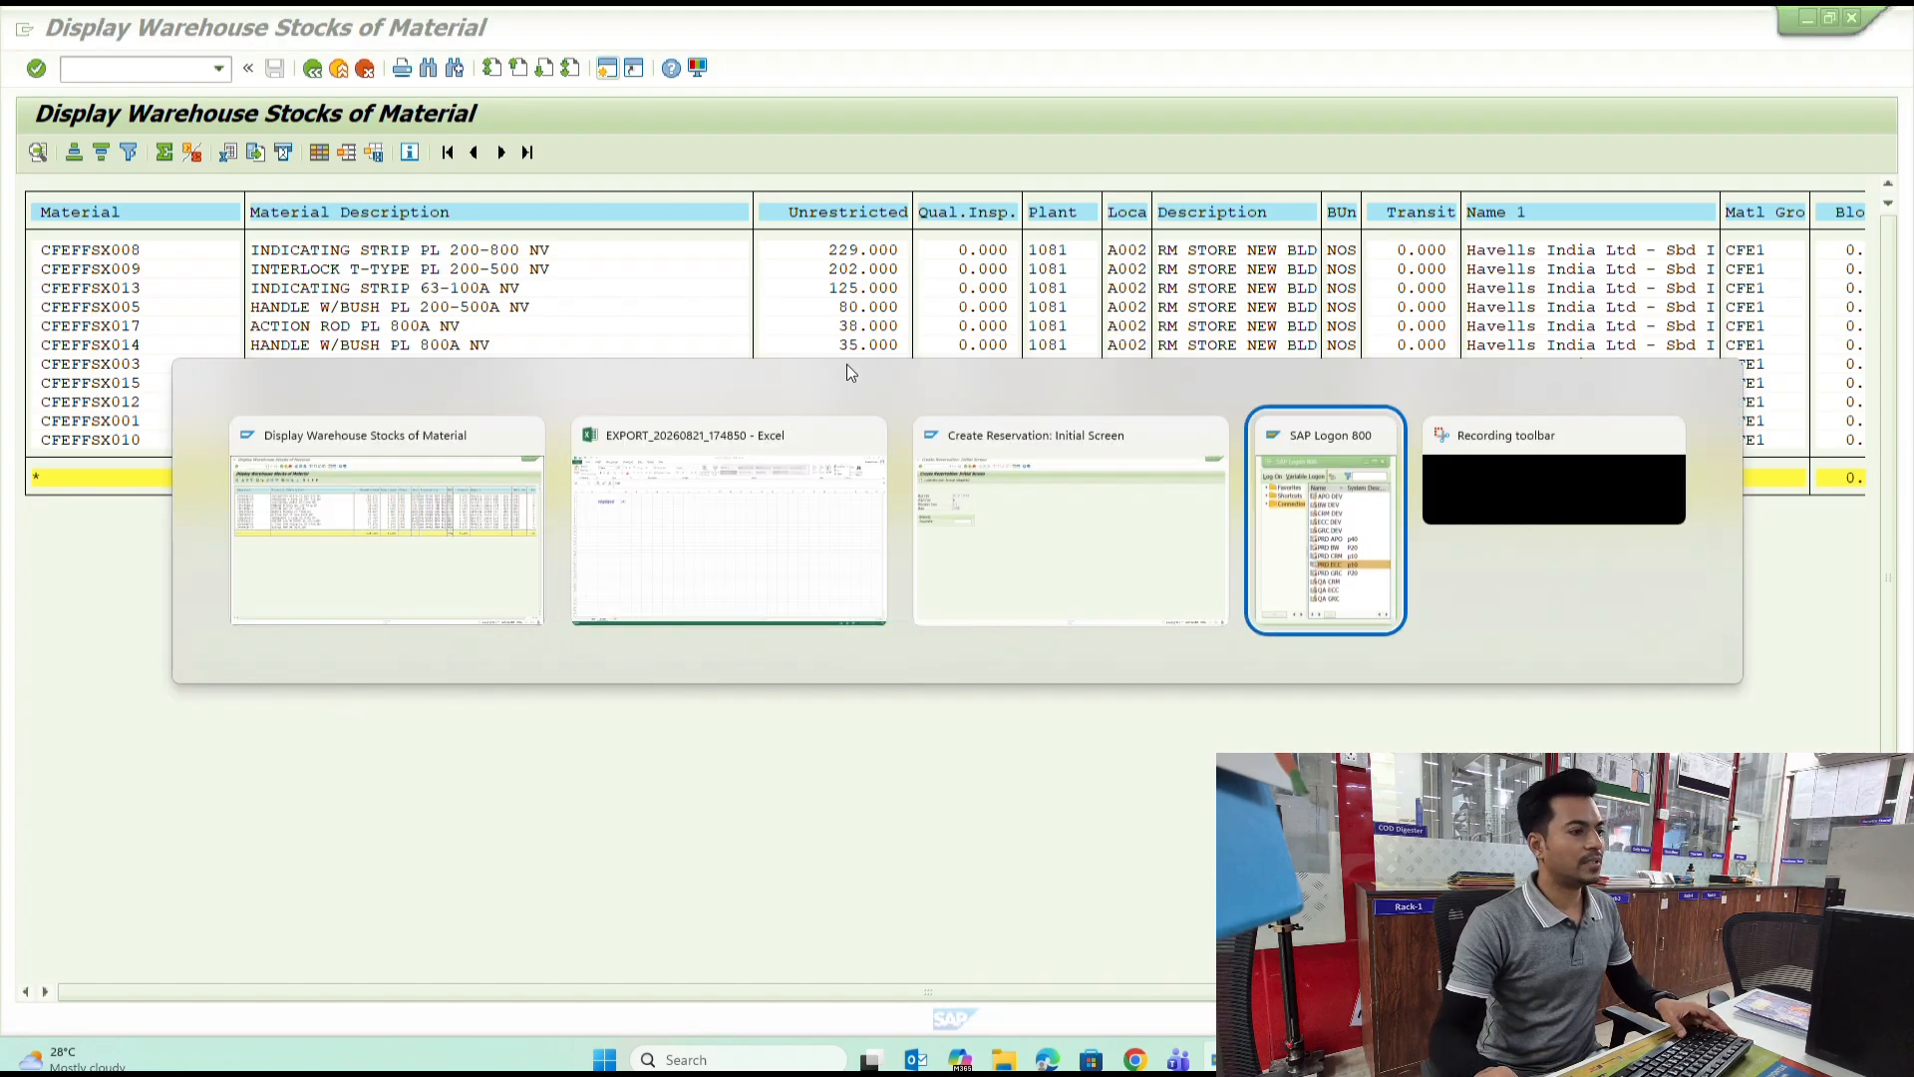
{"action": "key", "text": "F3"}
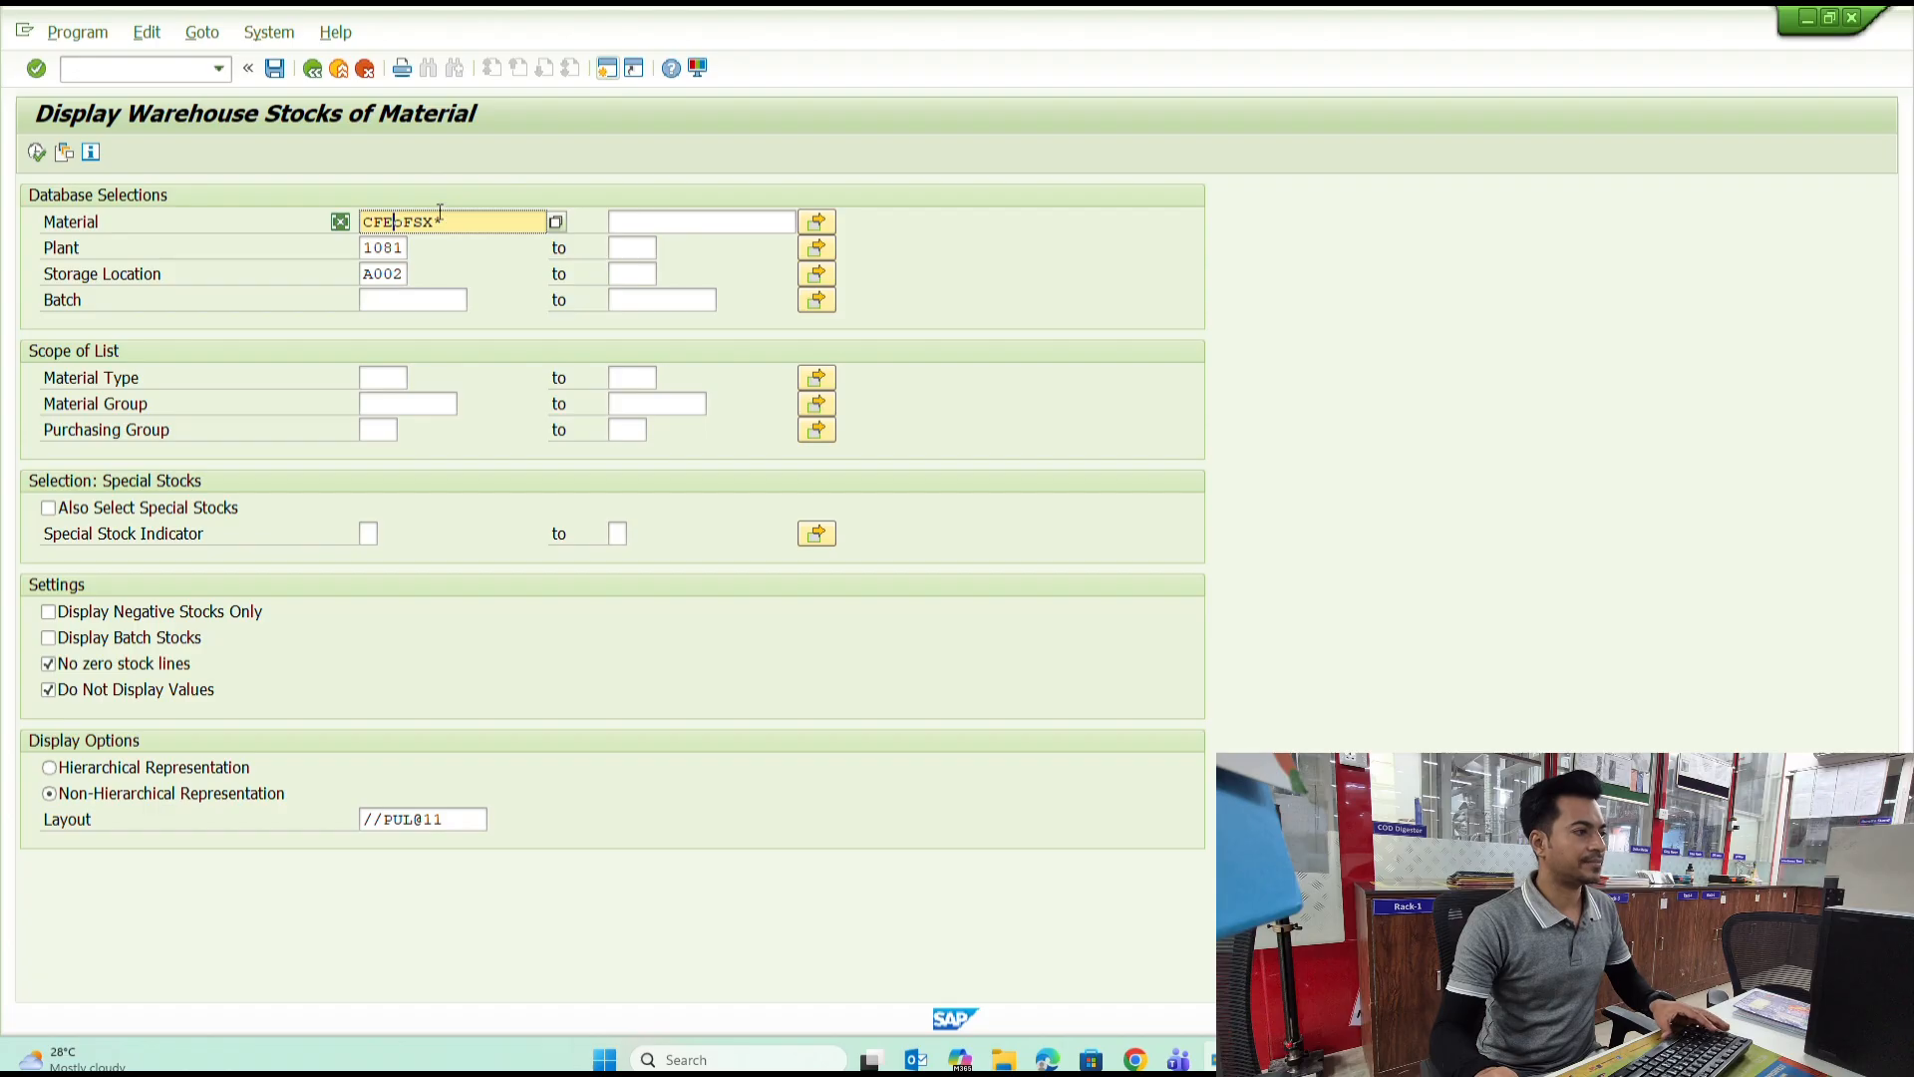
{"action": "type", "text": "pp"}
{"action": "key", "text": "F8"}
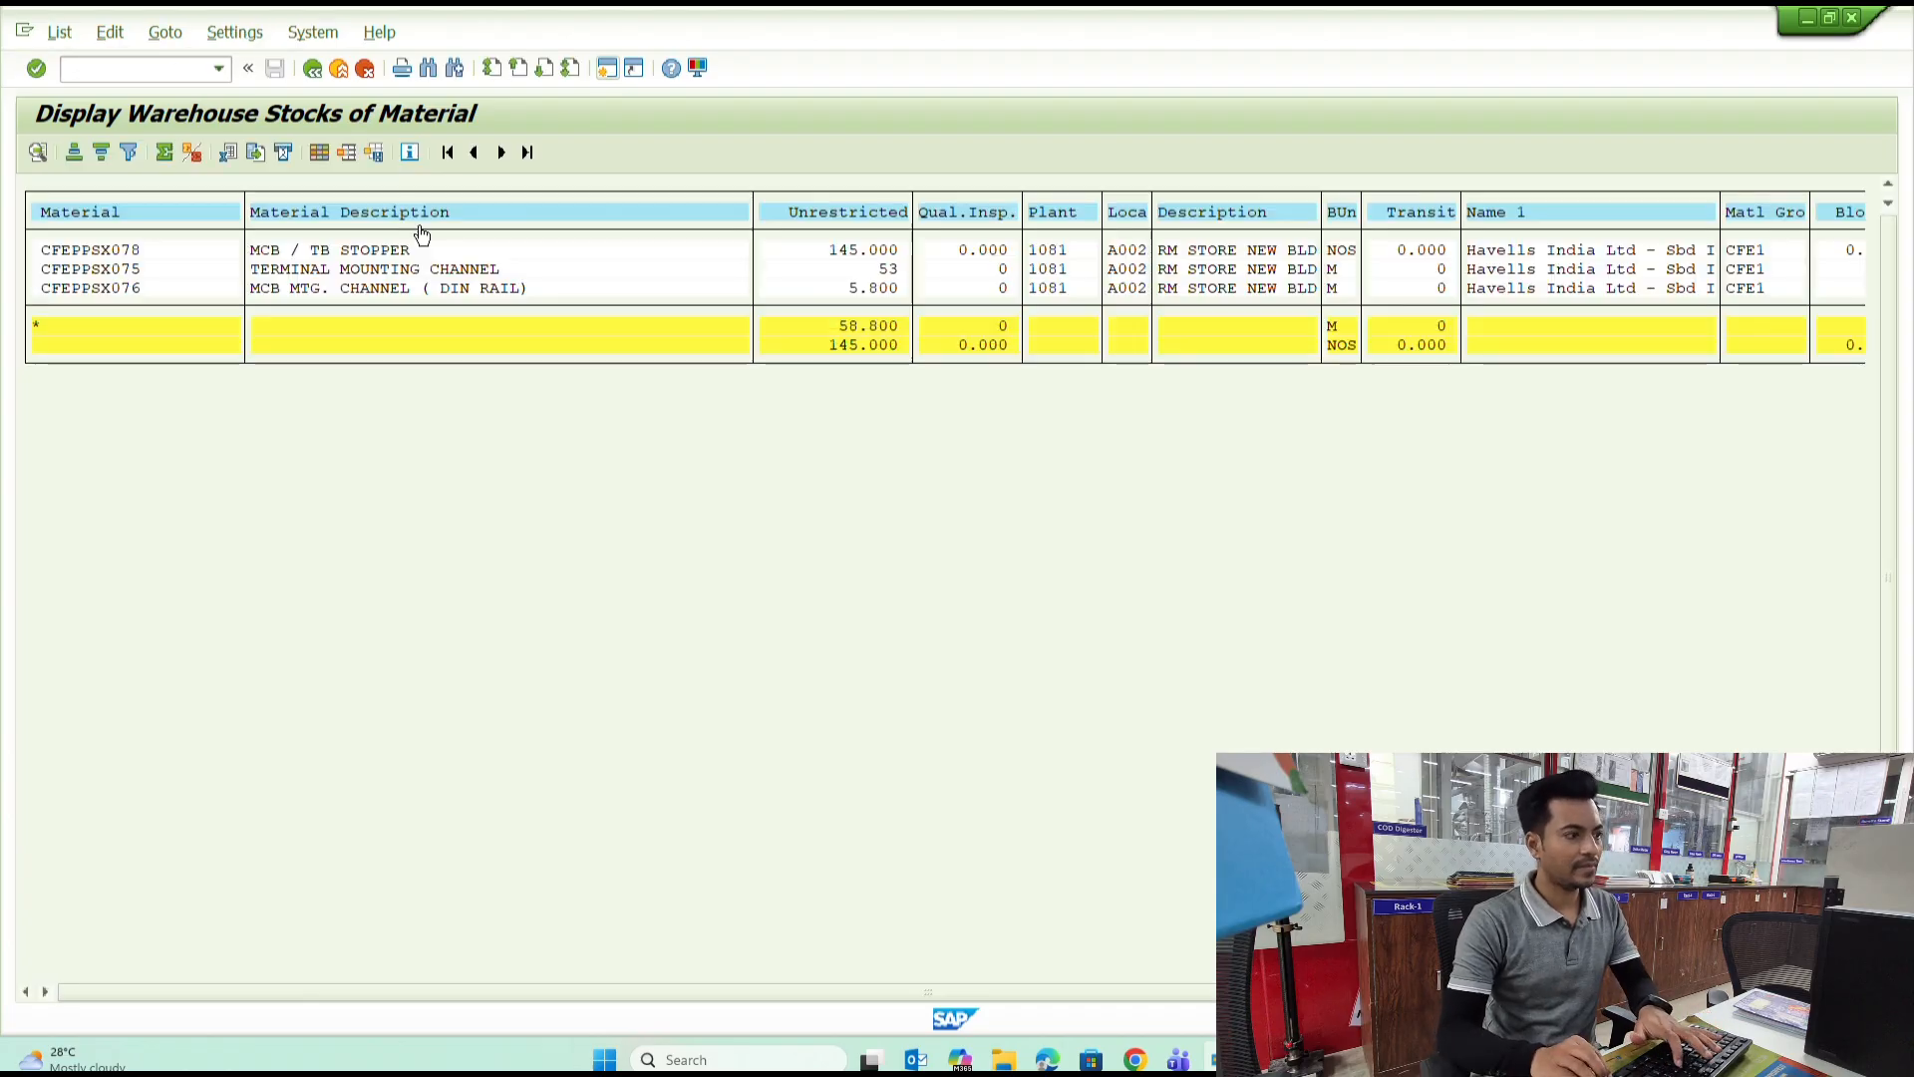
{"action": "key", "text": "F3"}
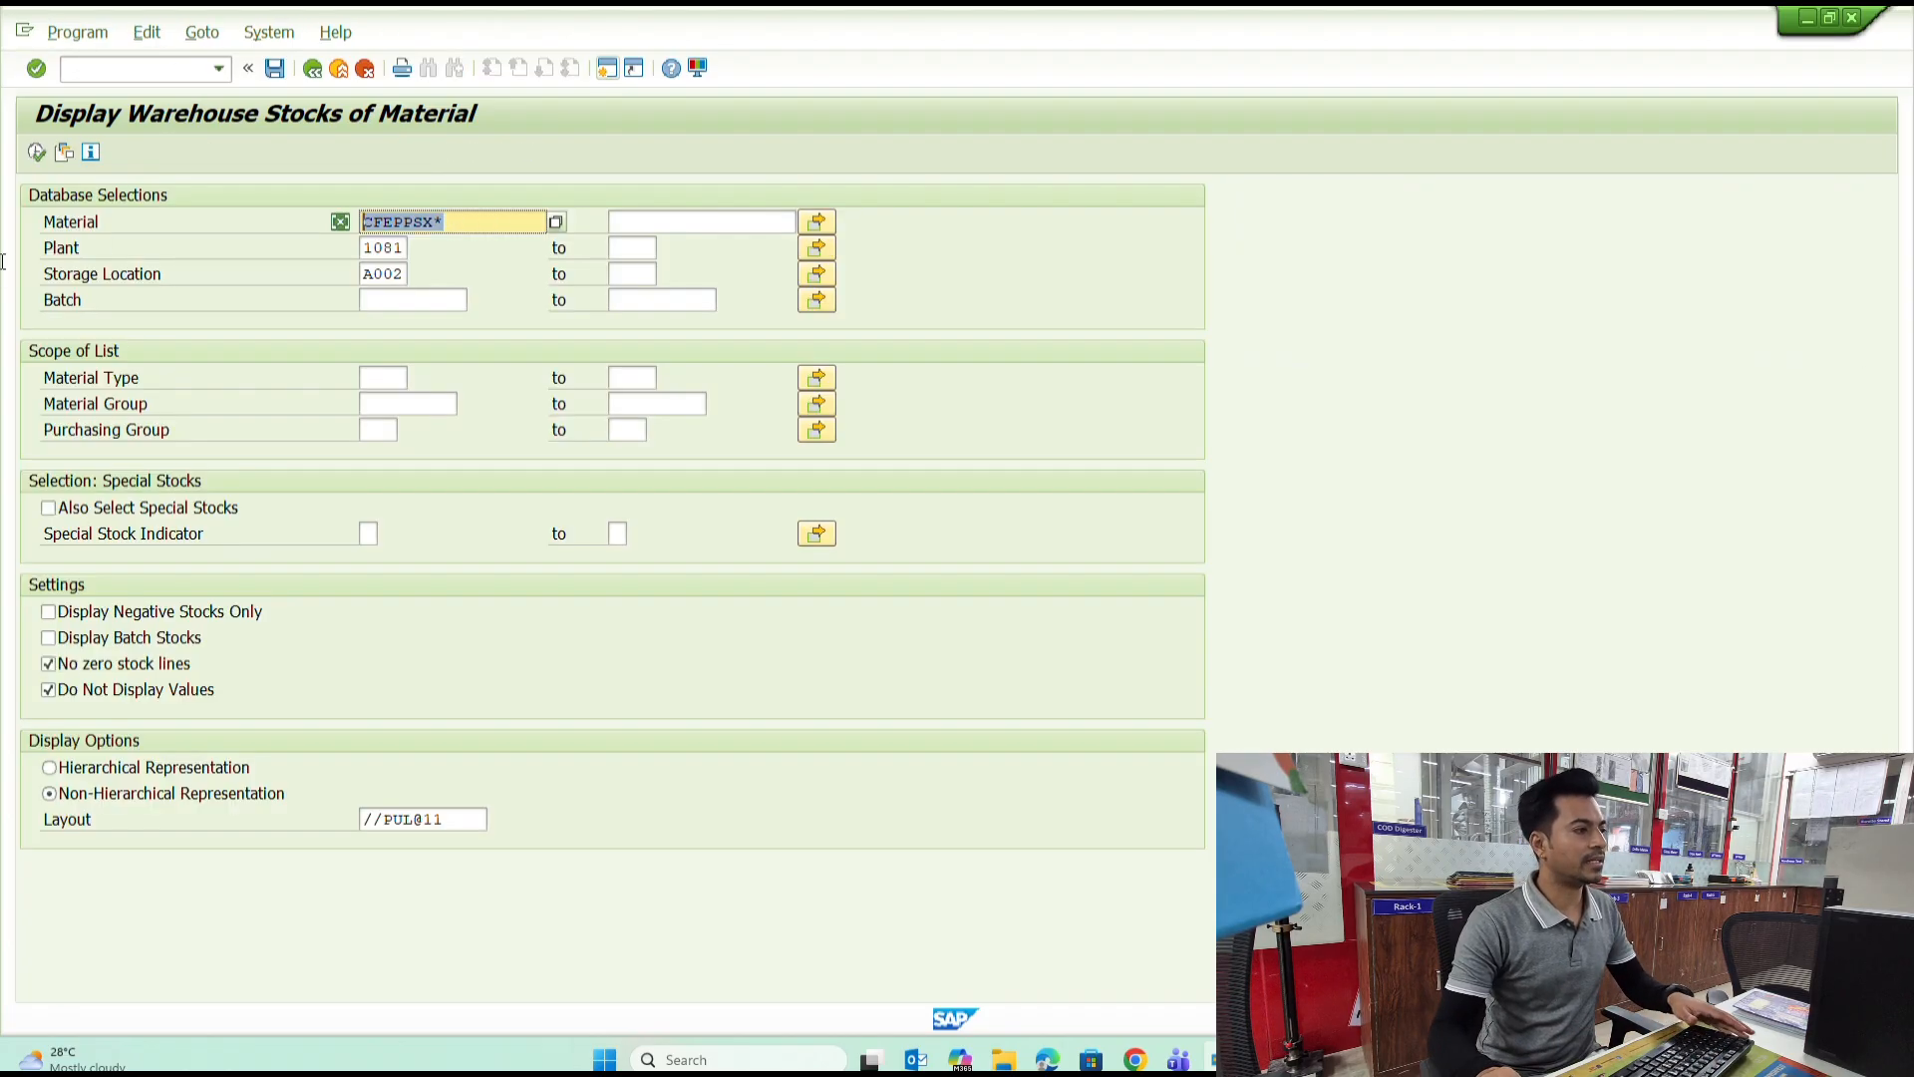
Check the plant 1081, storage location C024 stock for materials cfe*, sorted ascending by material.
{"action": "key", "text": "alt+Tab"}
{"action": "key", "text": "alt+Tab"}
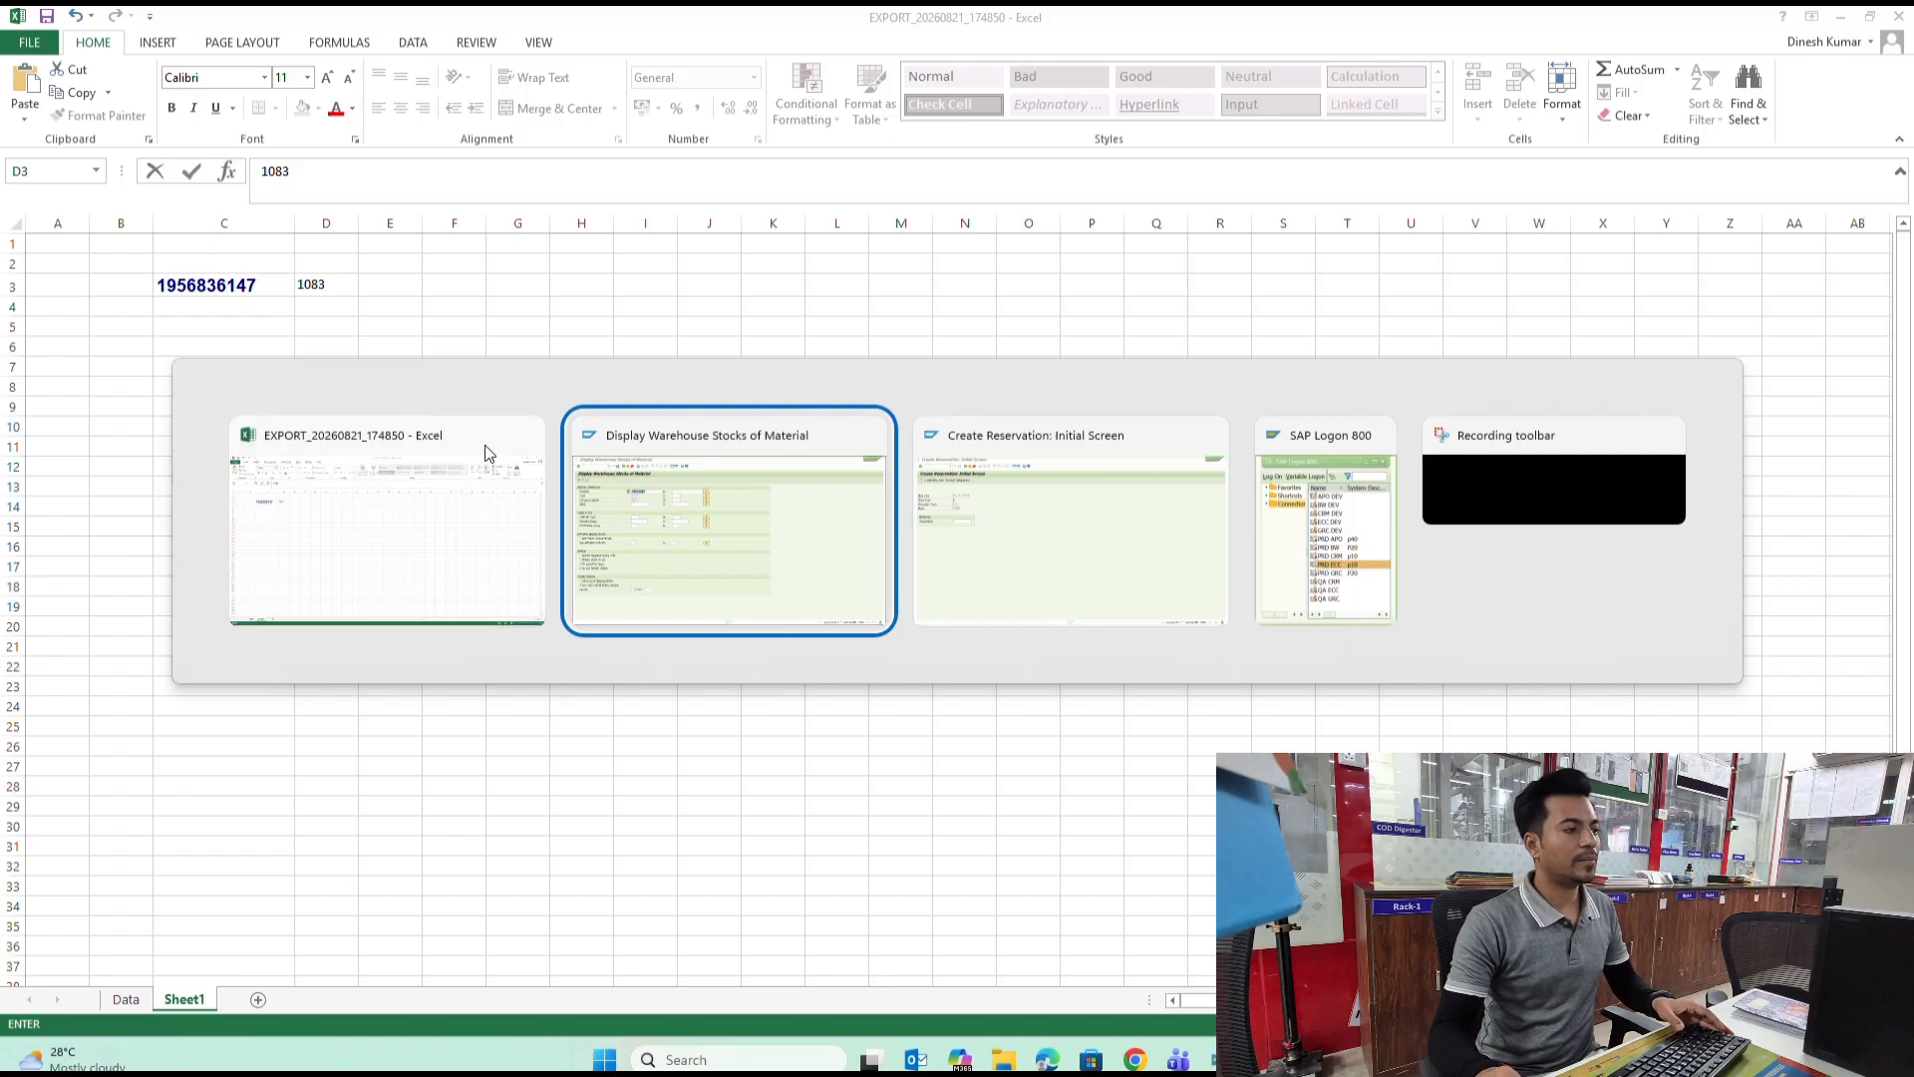
{"action": "type", "text": "cfe*"}
{"action": "key", "text": "Tab"}
{"action": "key", "text": "Tab"}
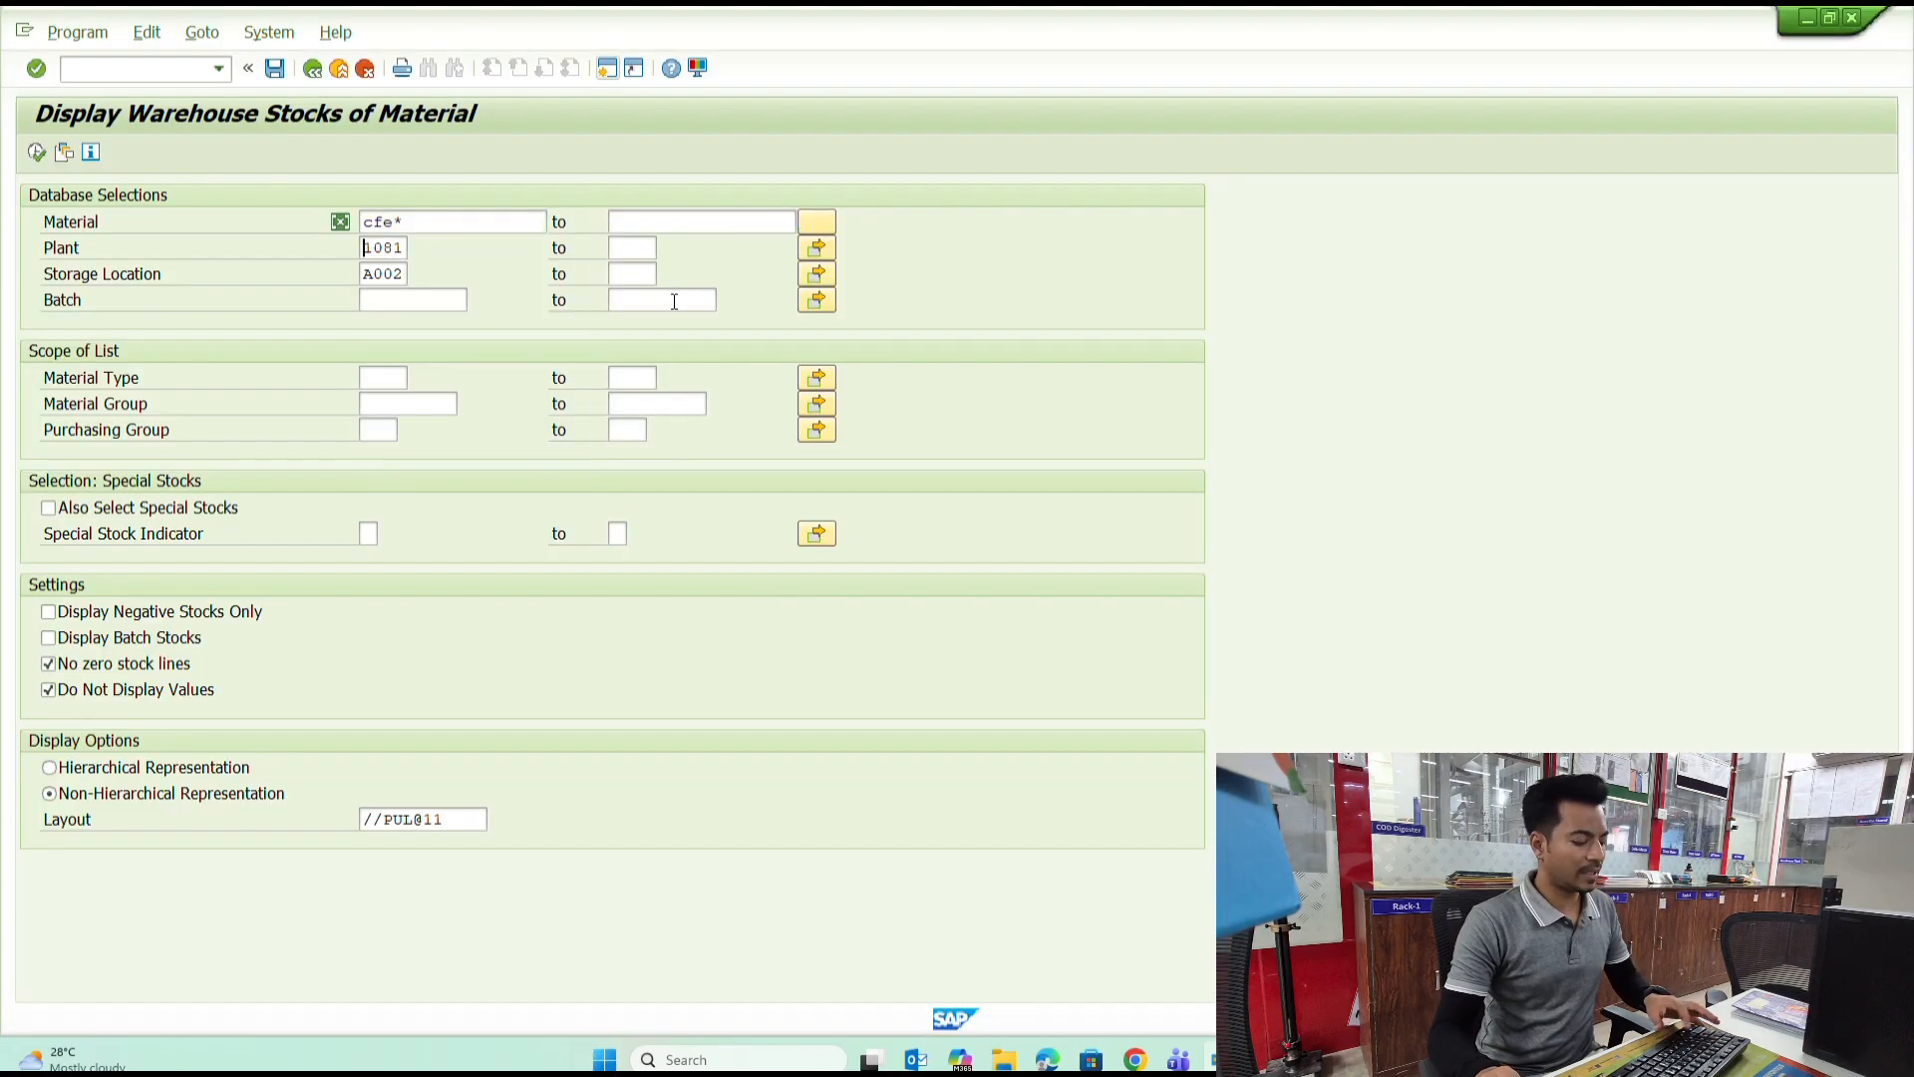
{"action": "type", "text": "a"}
{"action": "key", "text": "ctrl+a"}
{"action": "type", "text": "c024"}
{"action": "key", "text": "F8"}
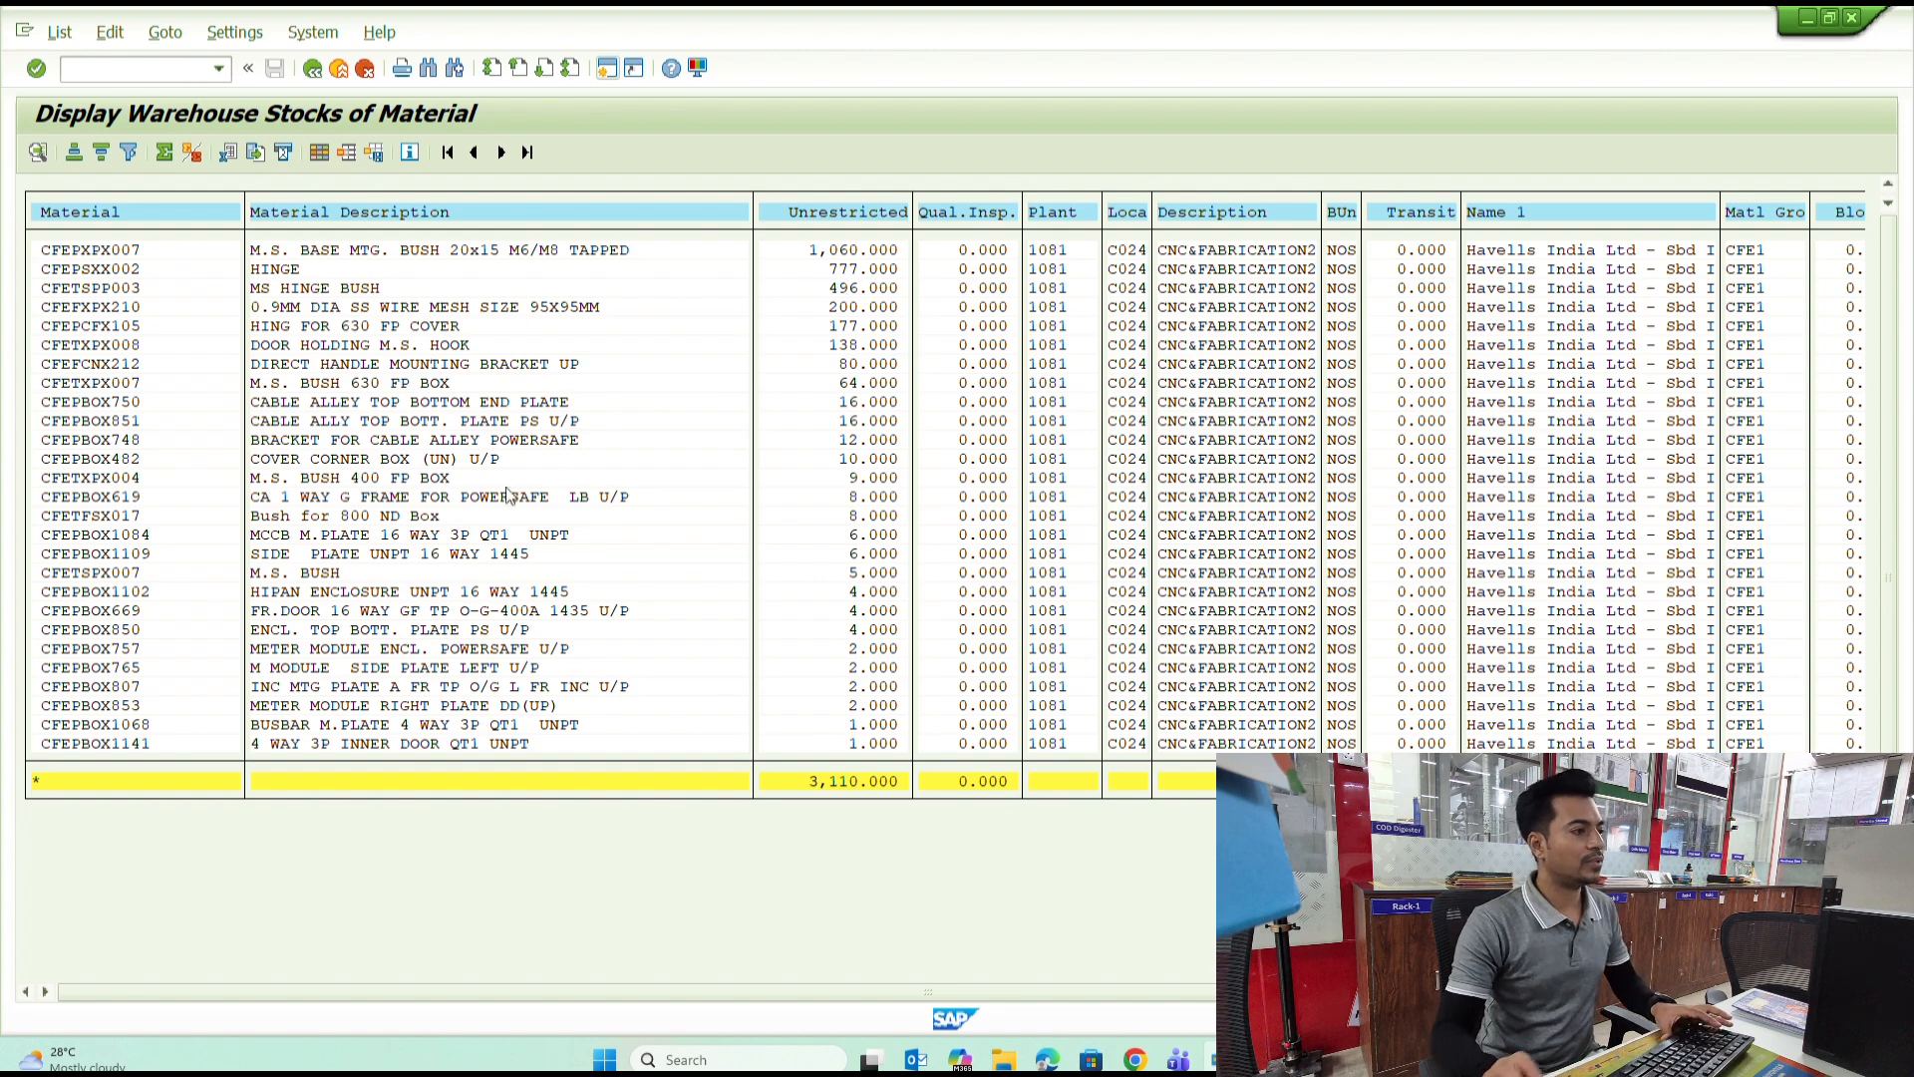
{"action": "left_click", "coordinate": [74, 155]}
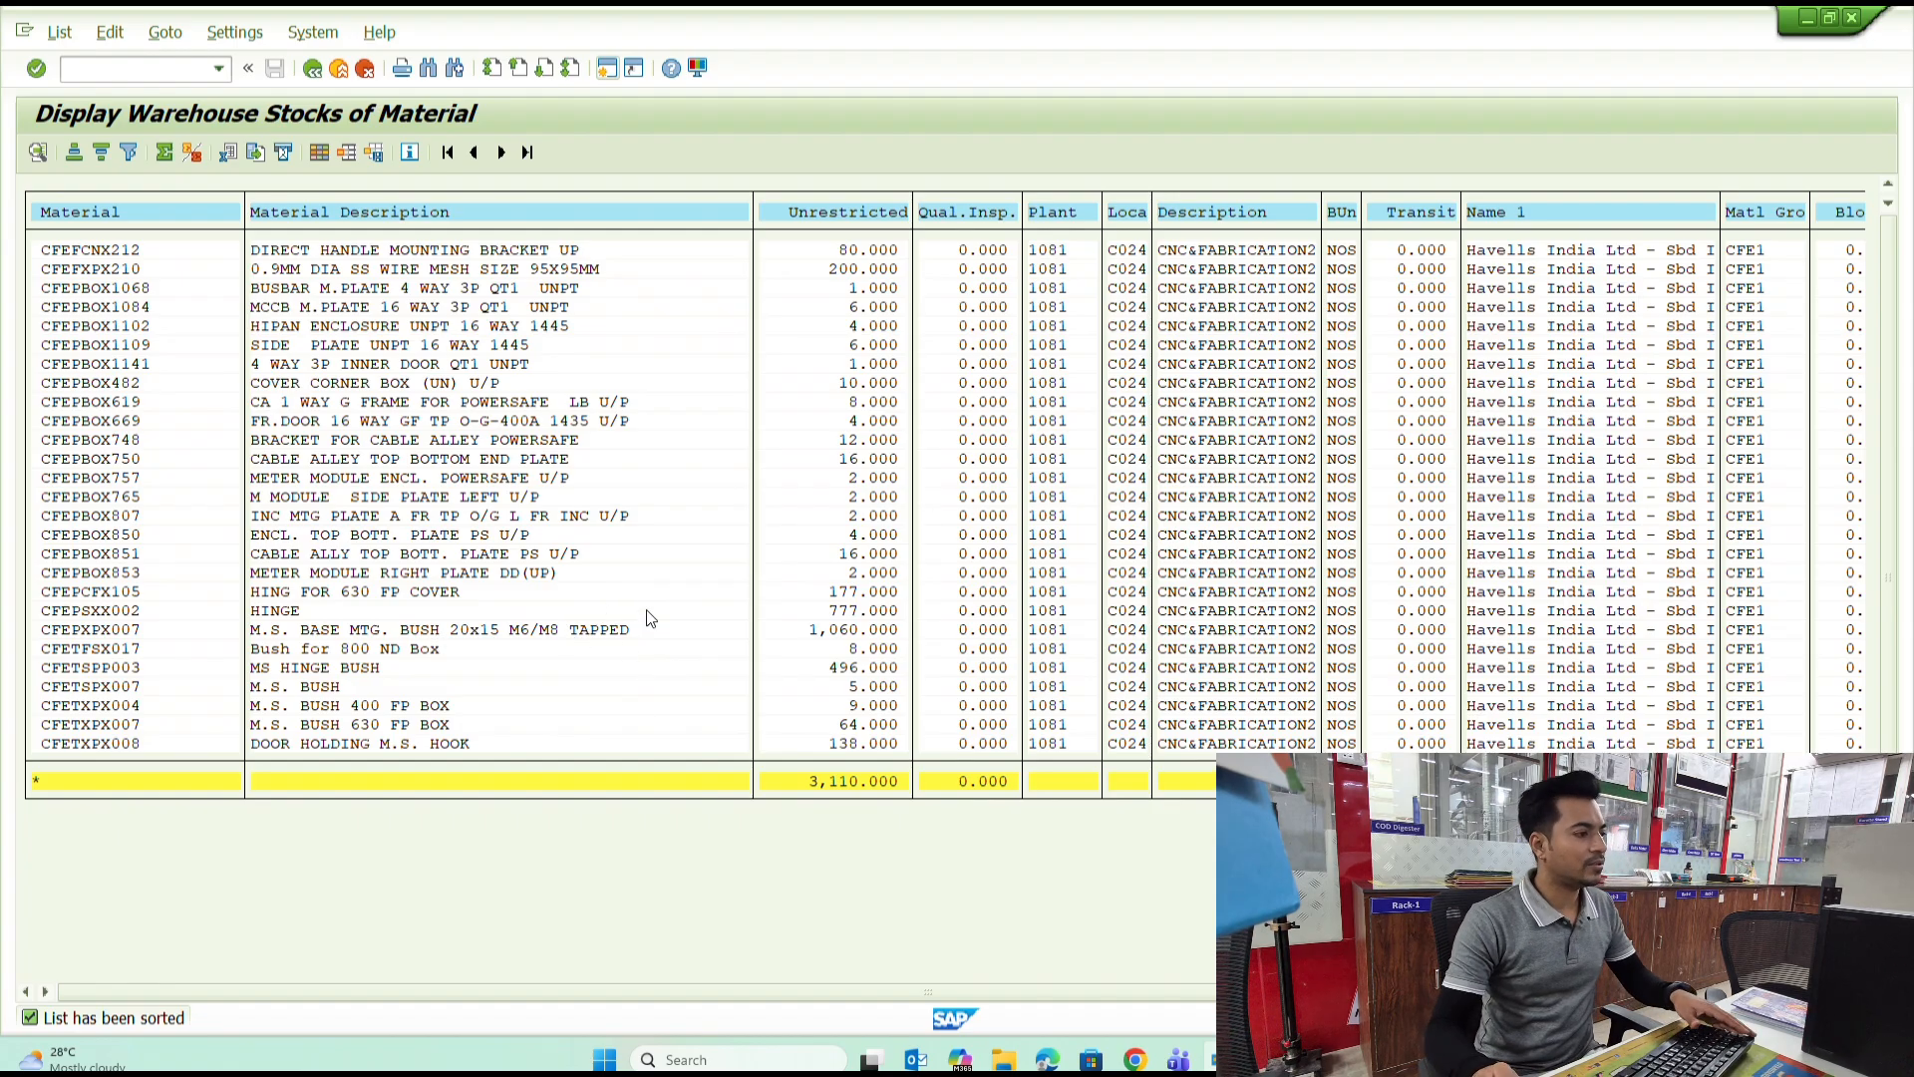
{"action": "key", "text": "F3"}
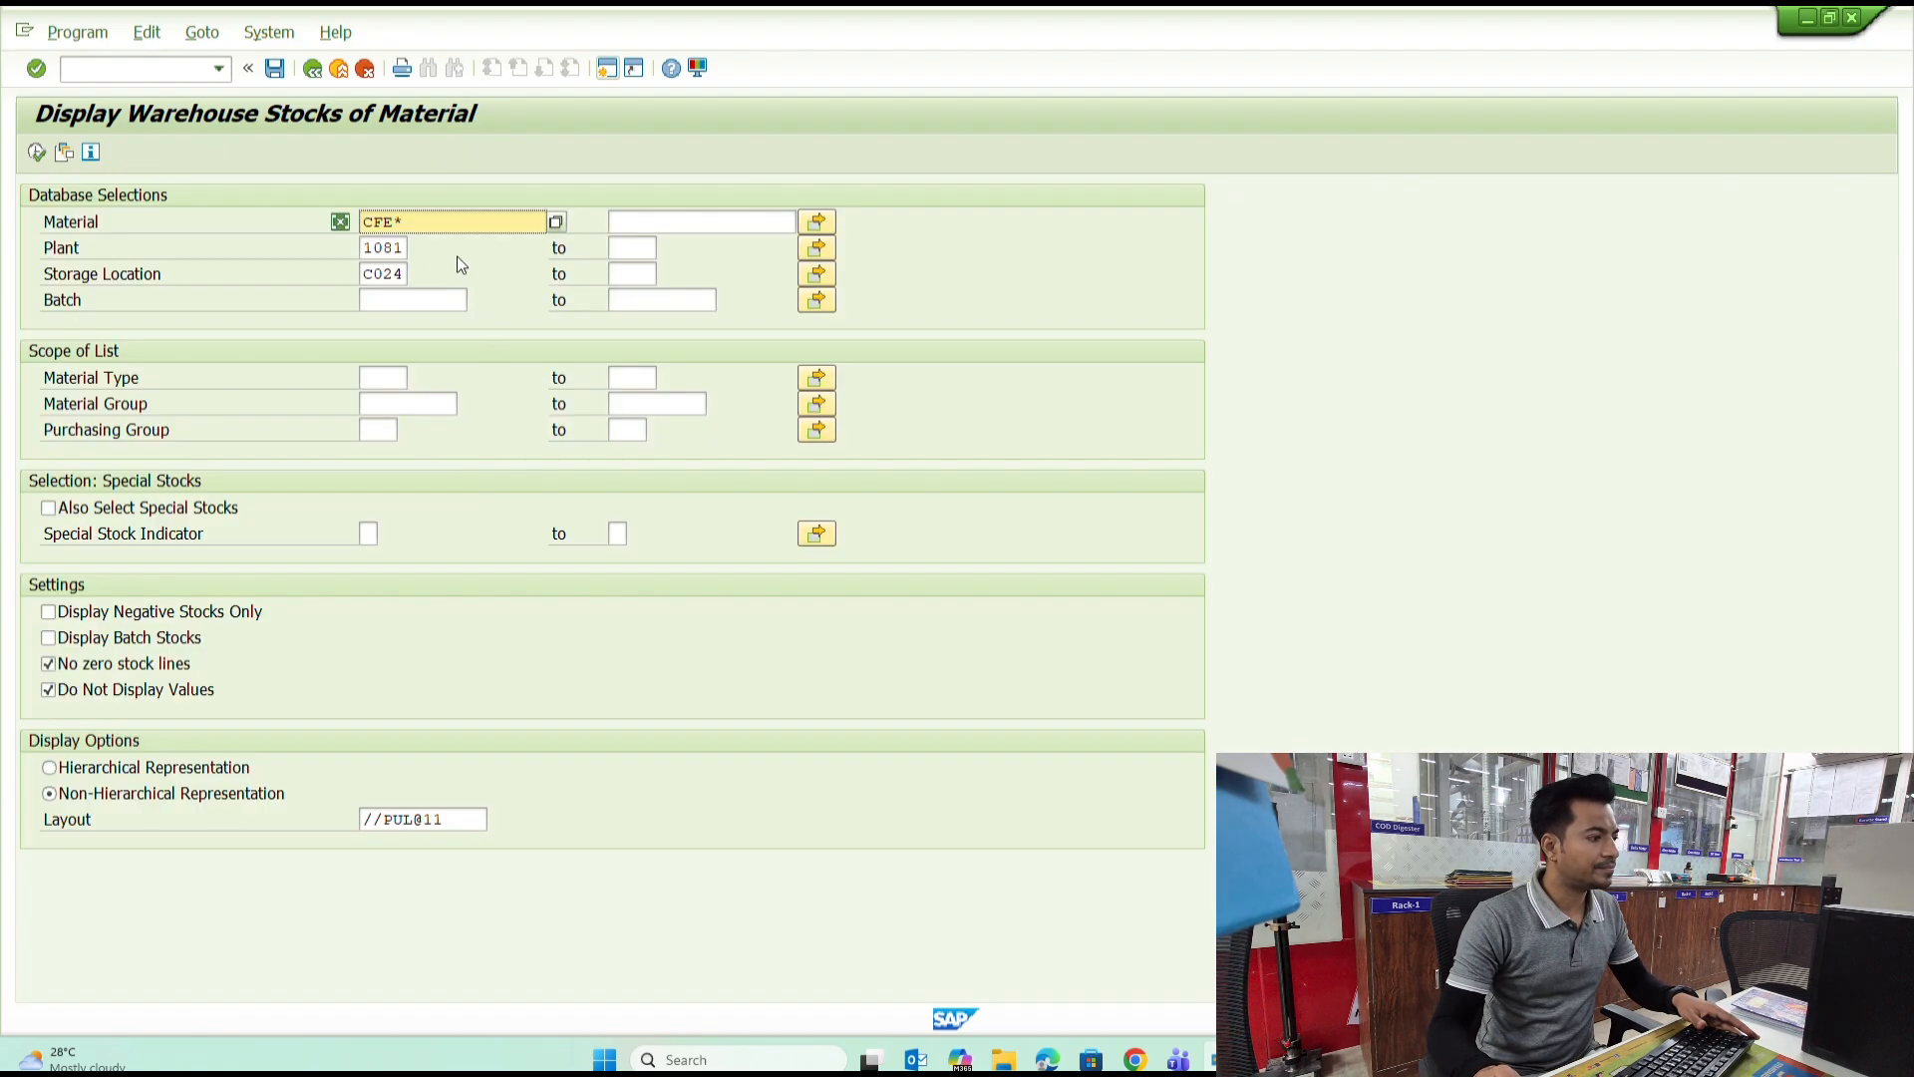
Check the plant 1083, storage location C005 stock for materials CFE*.
{"action": "left_click", "coordinate": [400, 249]}
{"action": "key", "text": "BackSpace"}
{"action": "type", "text": "3"}
{"action": "key", "text": "Tab"}
{"action": "type", "text": "c005"}
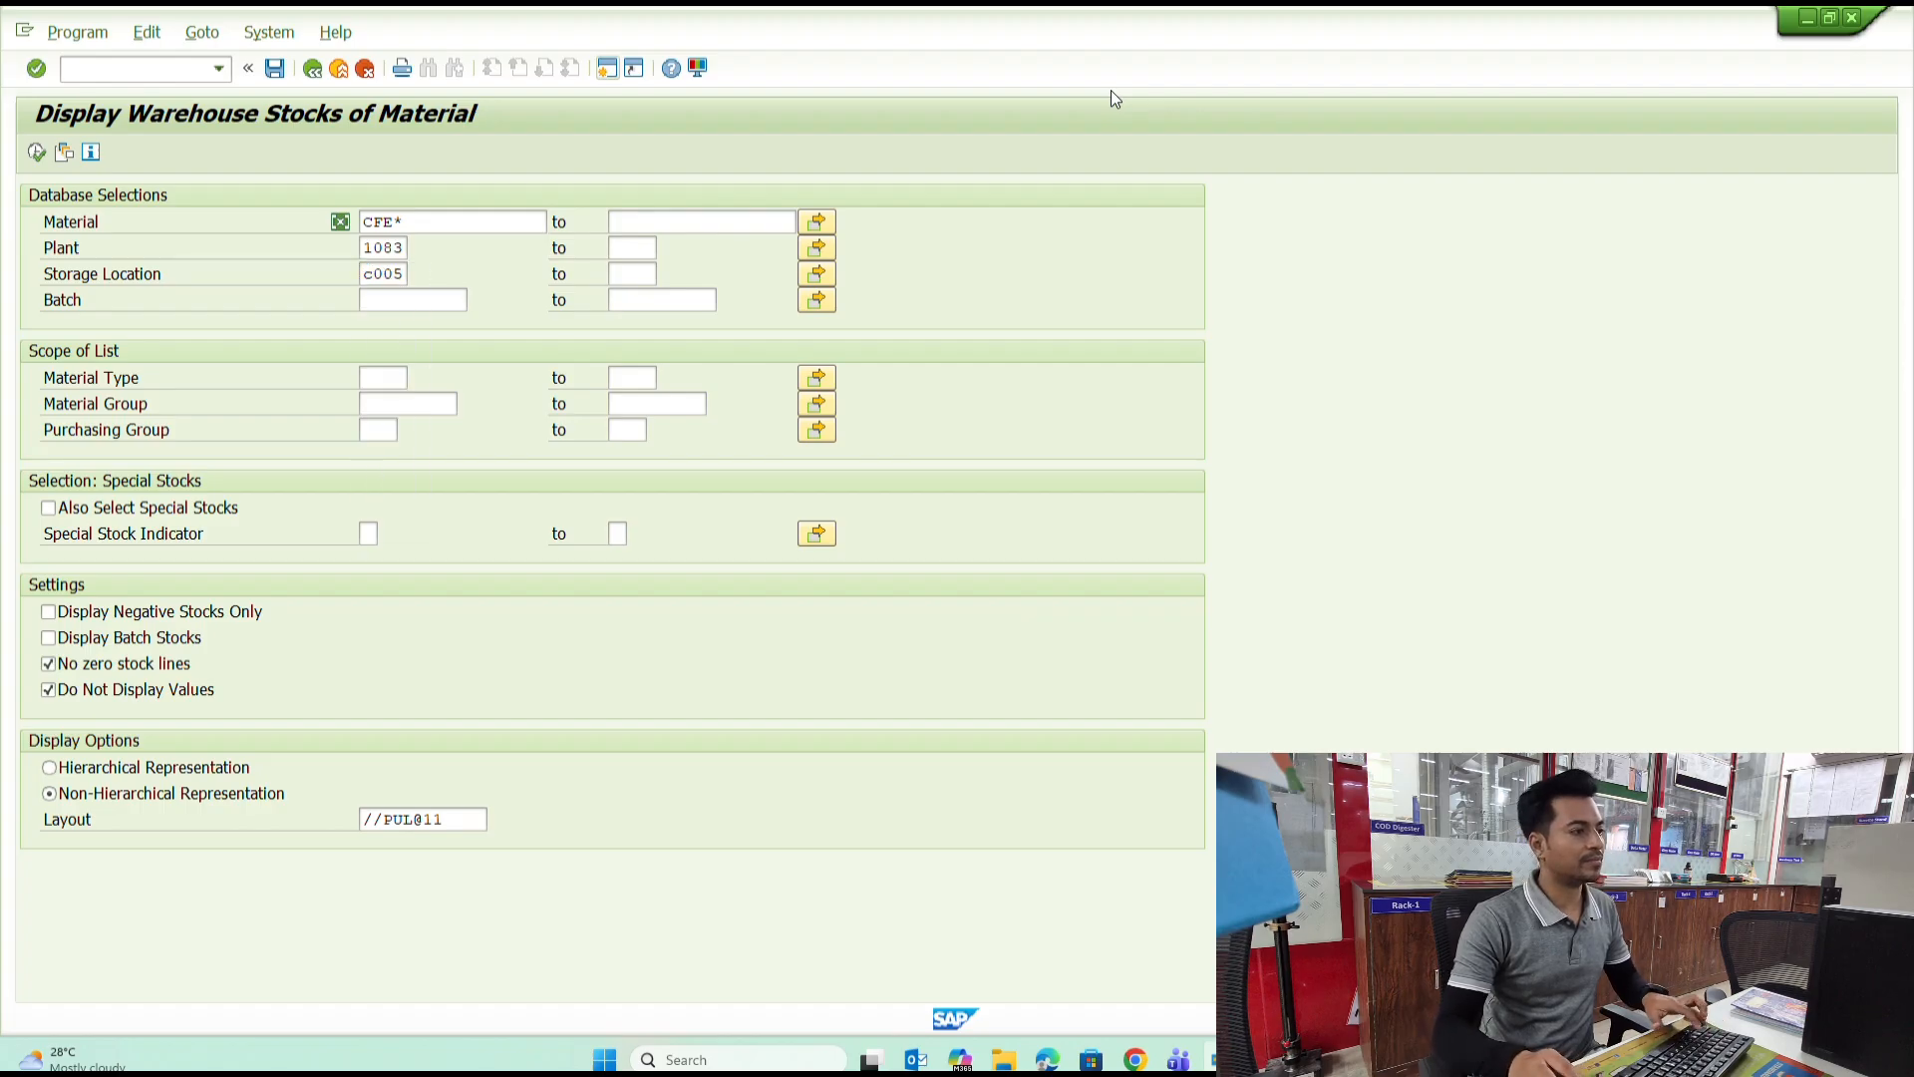
{"action": "key", "text": "F8"}
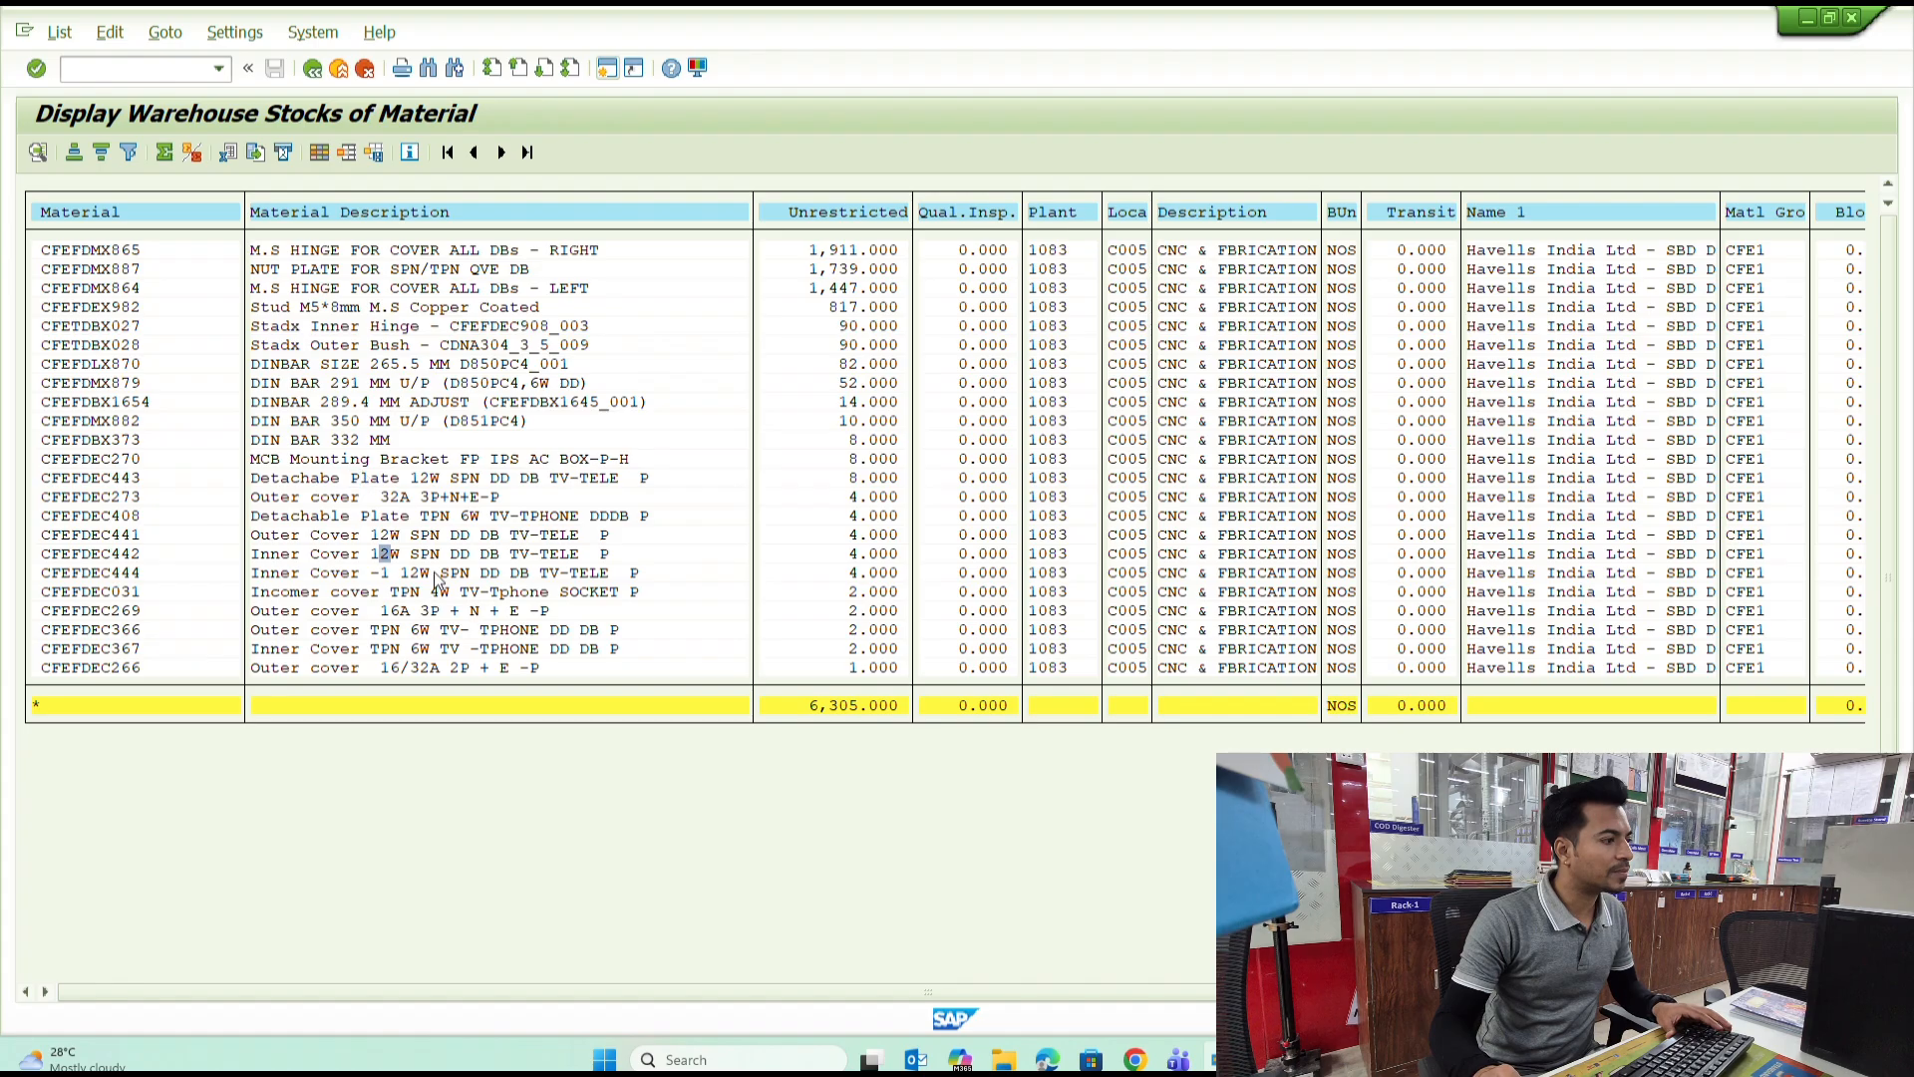
{"action": "key", "text": "alt+Tab"}
{"action": "key", "text": "alt+Tab"}
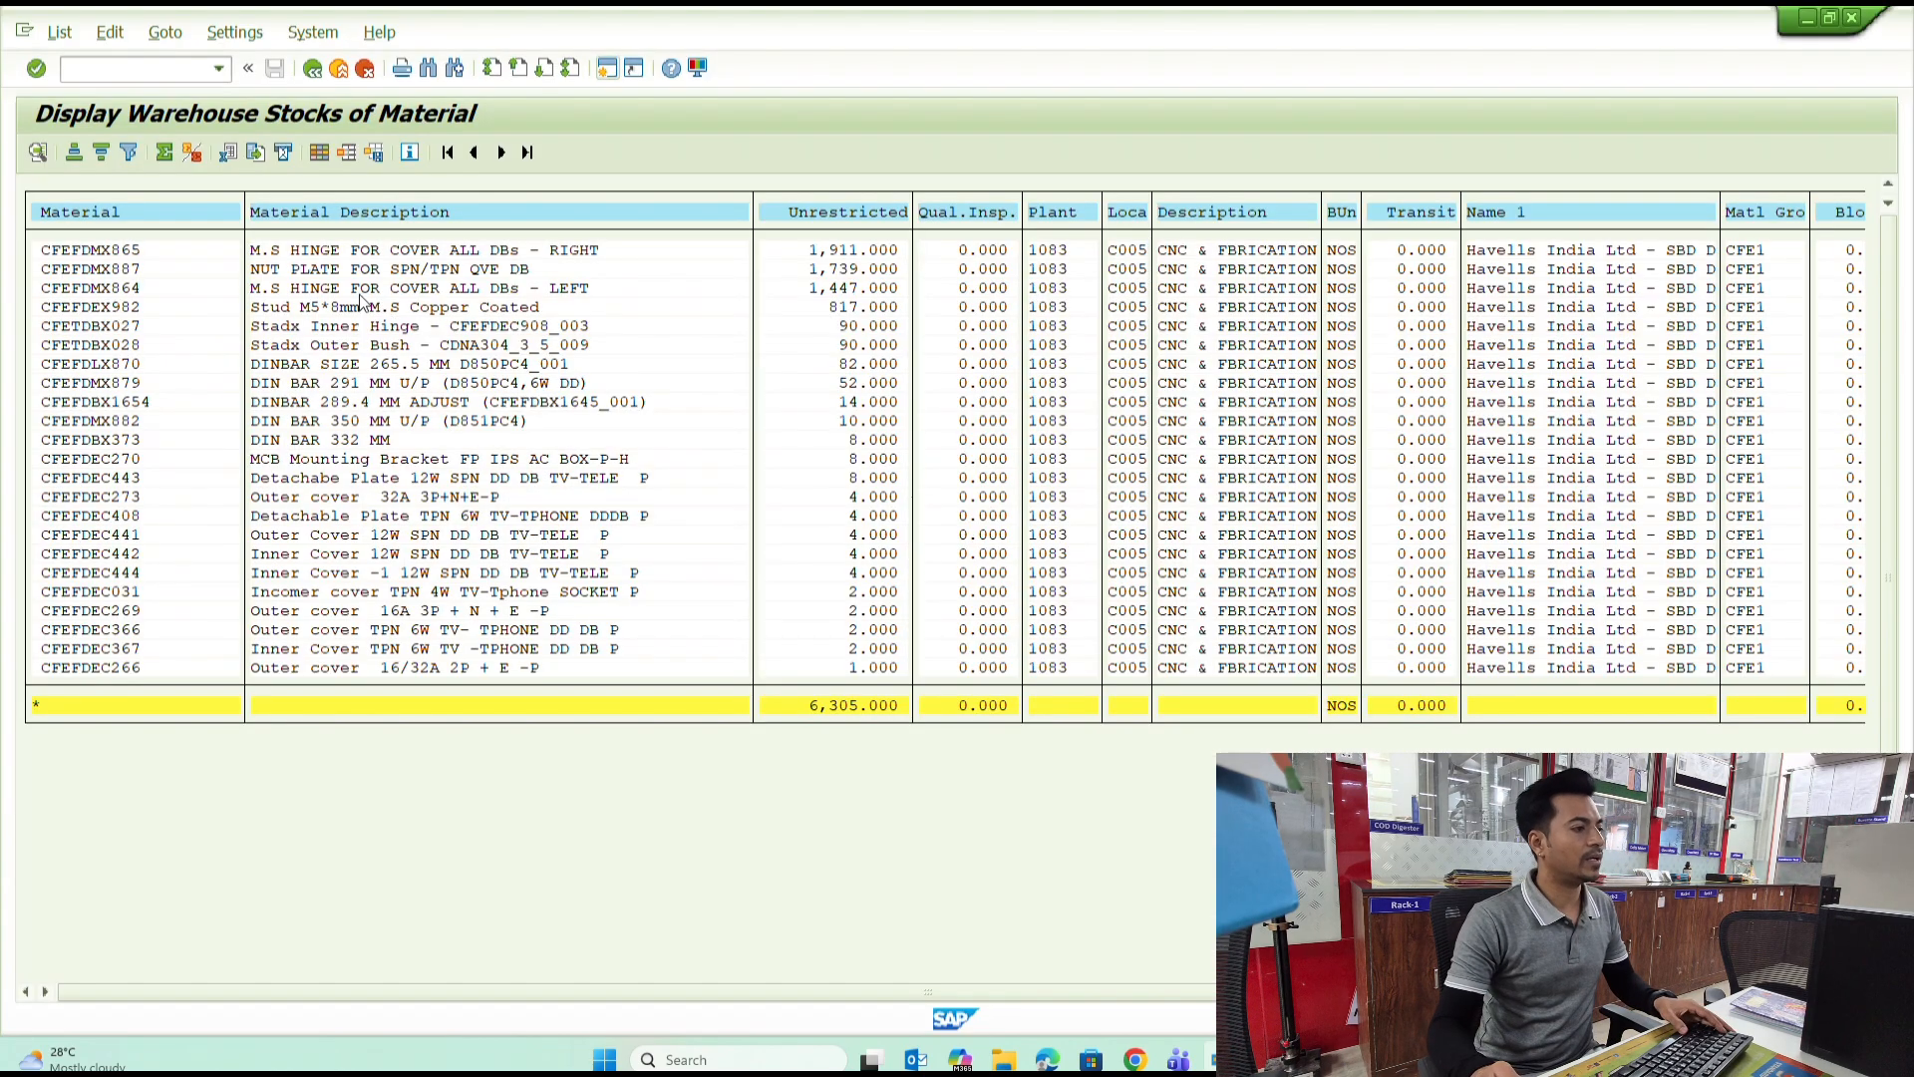
Search plant 1083, storage location C003, for materials cfefdmx* and sort the stock list ascending by material.
{"action": "key", "text": "F3"}
{"action": "type", "text": "cfefdmx*"}
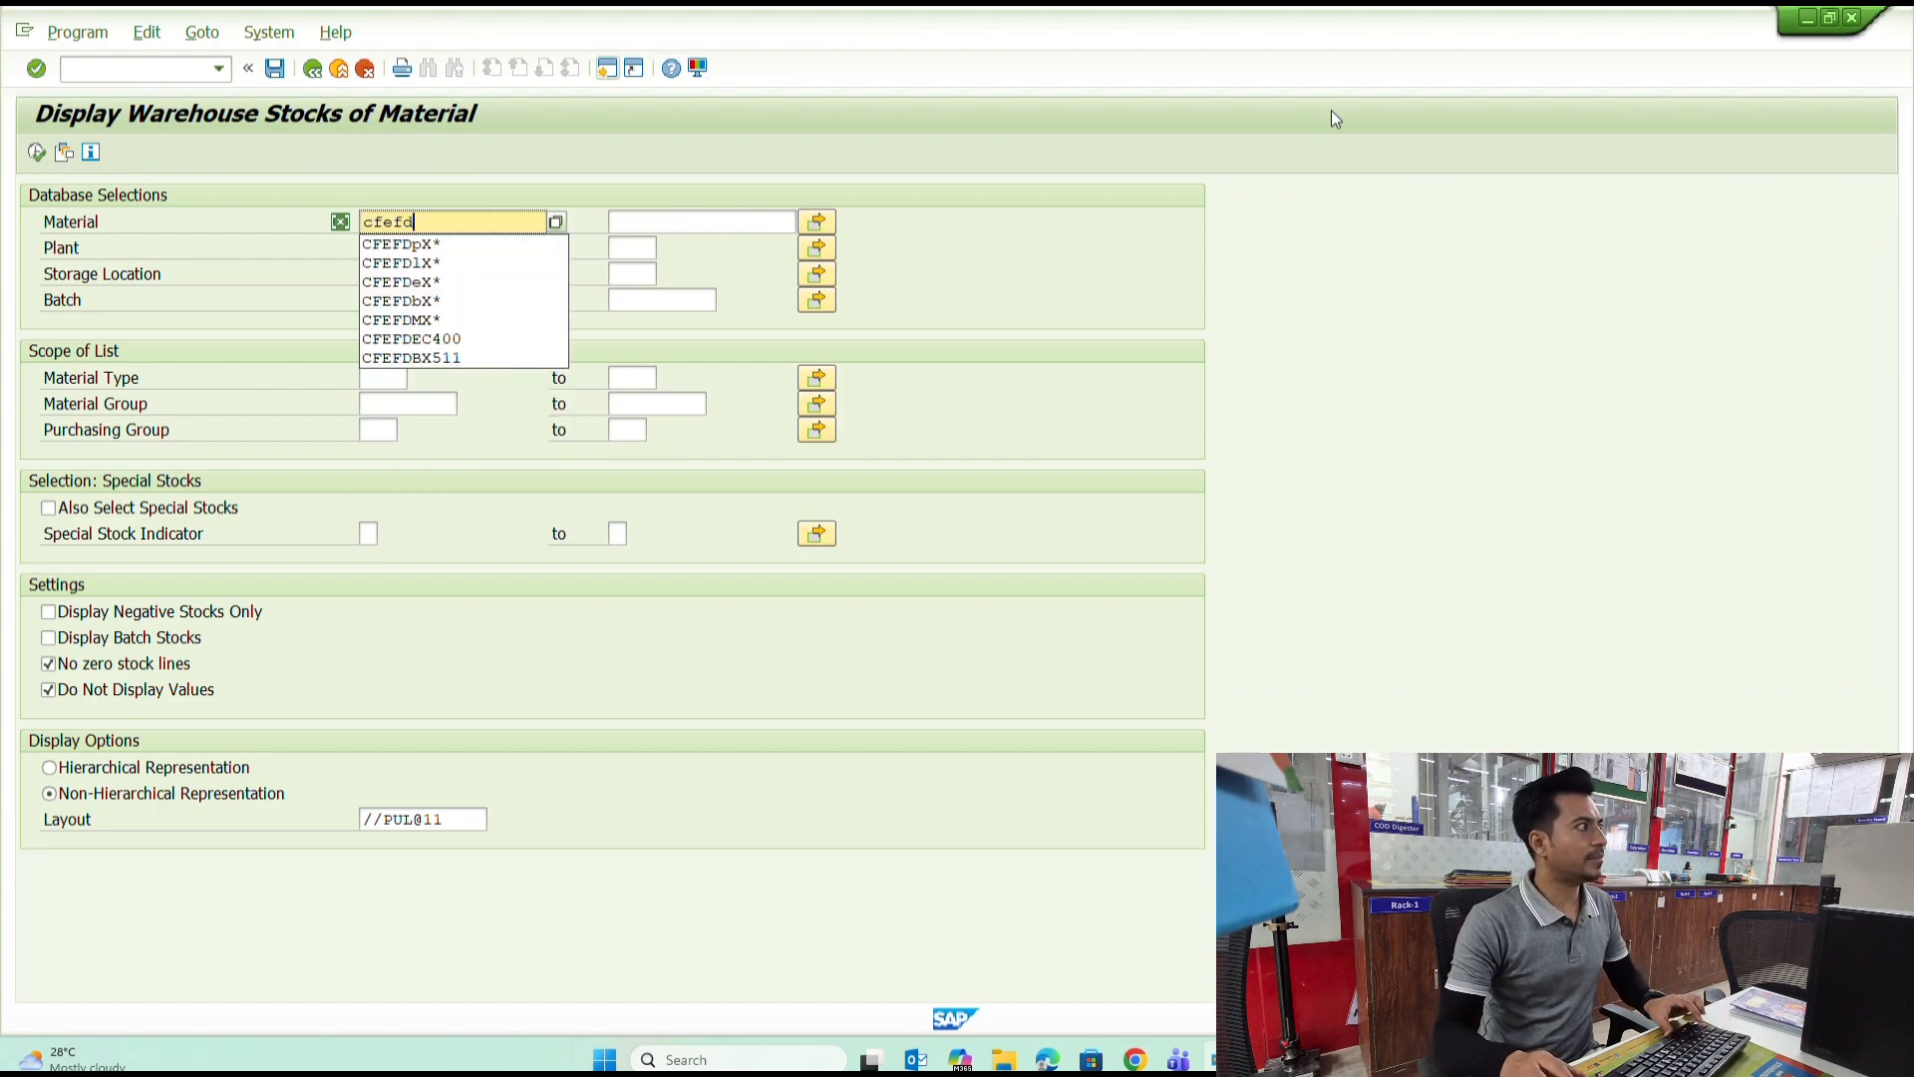
{"action": "key", "text": "Tab"}
{"action": "key", "text": "Tab"}
{"action": "key", "text": "Tab"}
{"action": "key", "text": "Tab"}
{"action": "key", "text": "Tab"}
{"action": "key", "text": "Tab"}
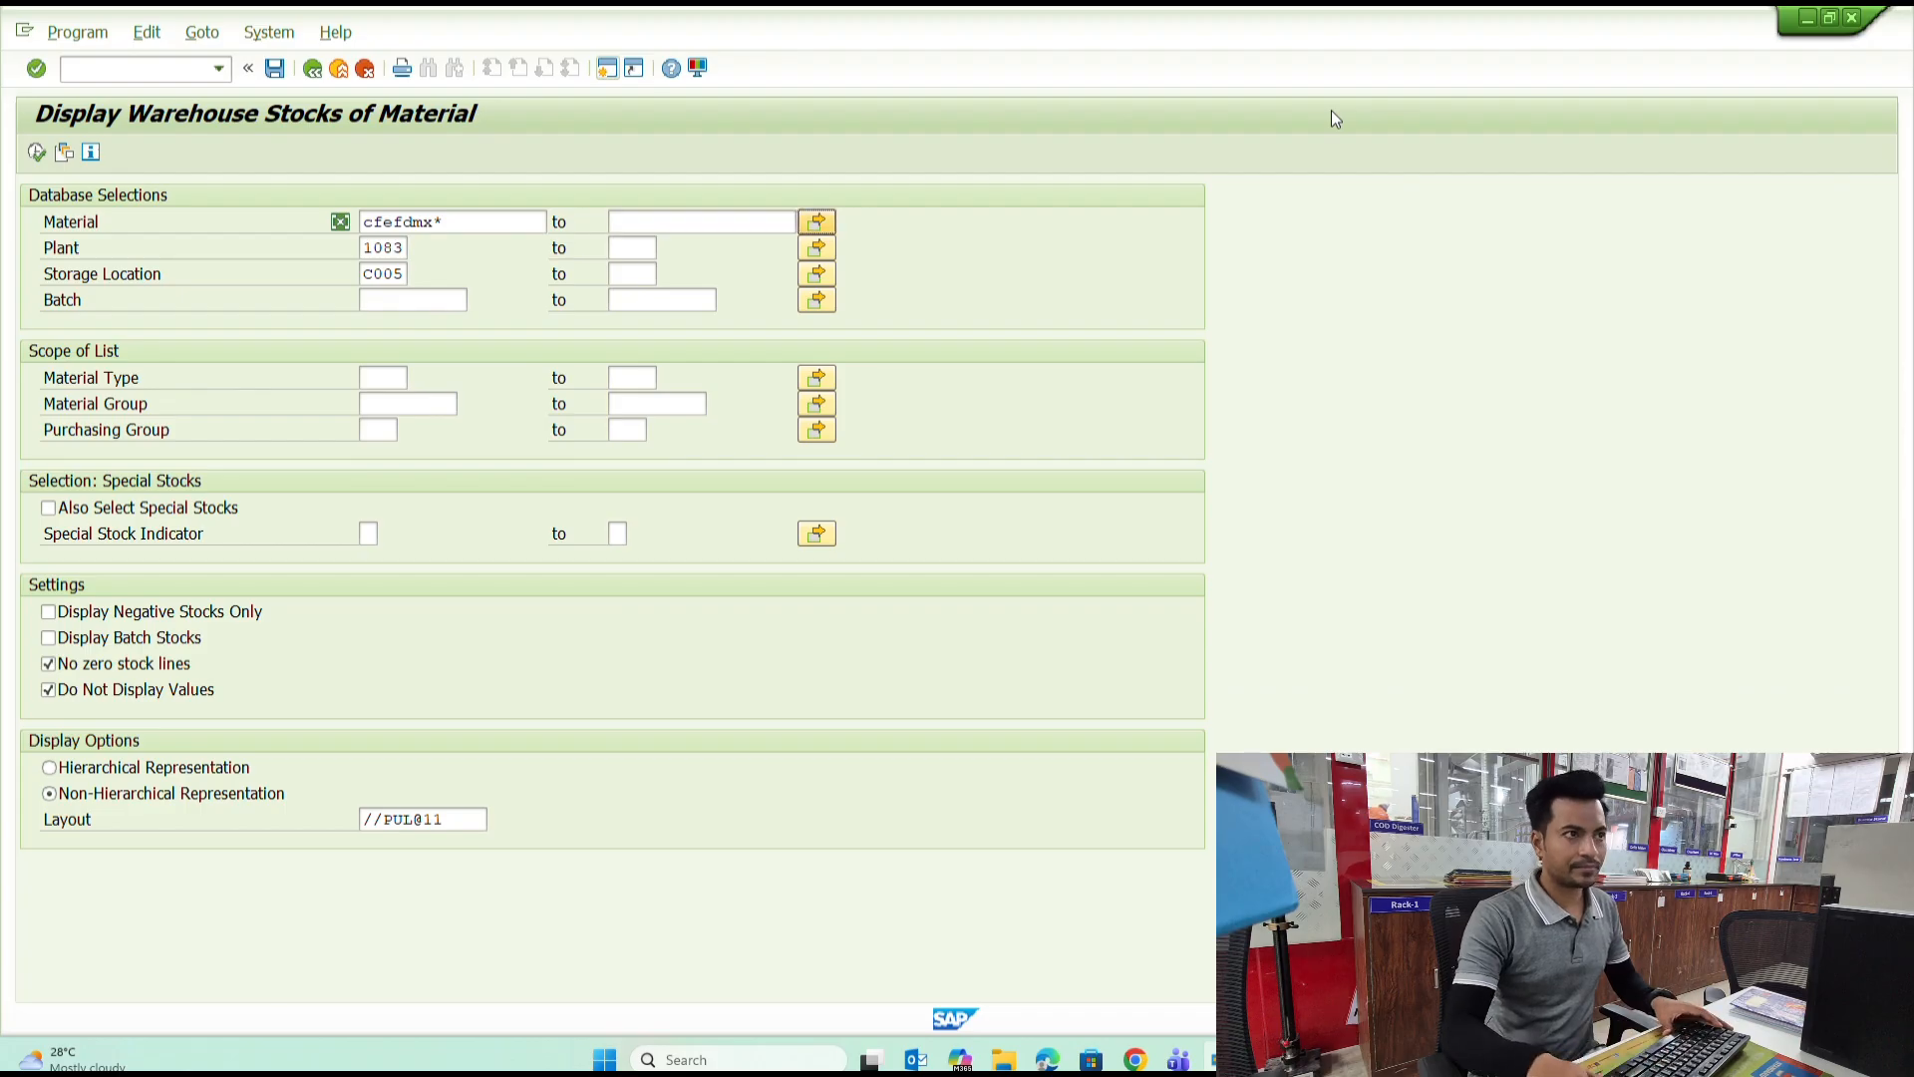
{"action": "type", "text": "c003"}
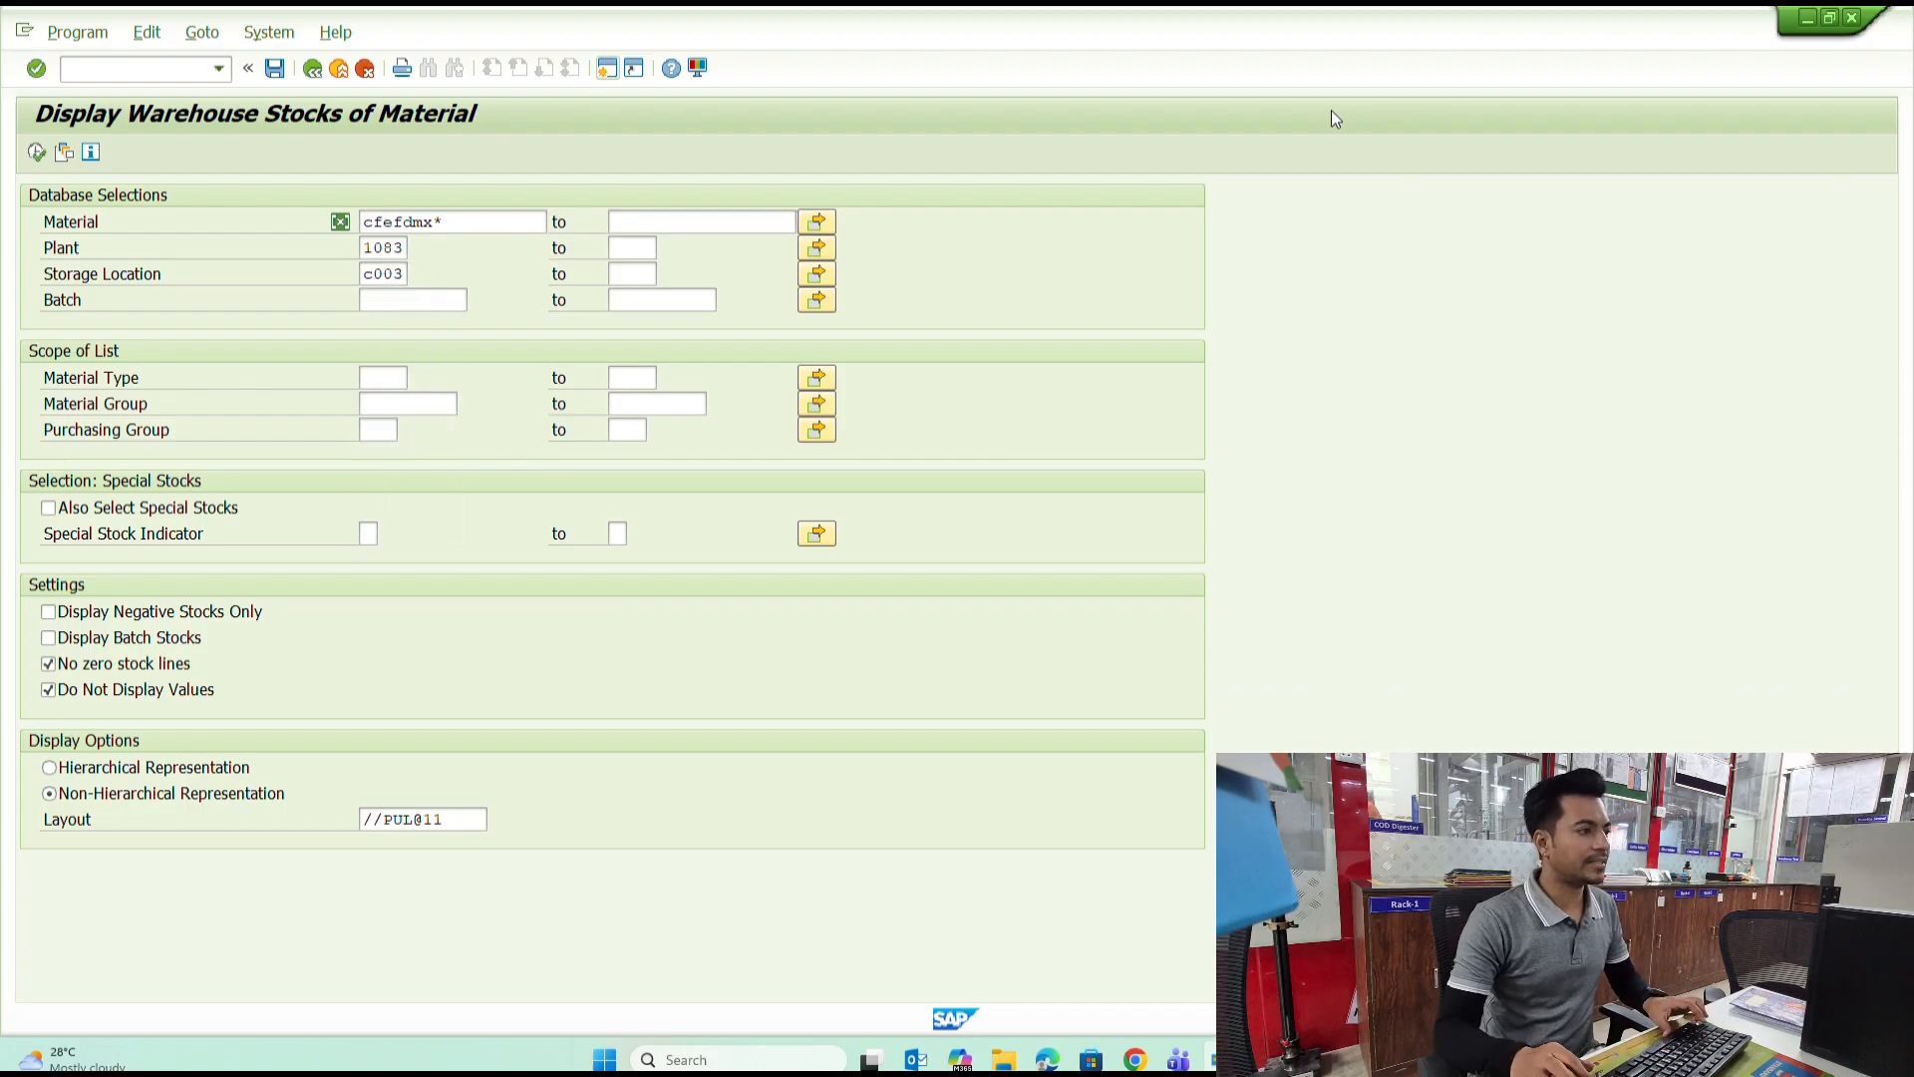
{"action": "key", "text": "F8"}
{"action": "left_click", "coordinate": [120, 212]}
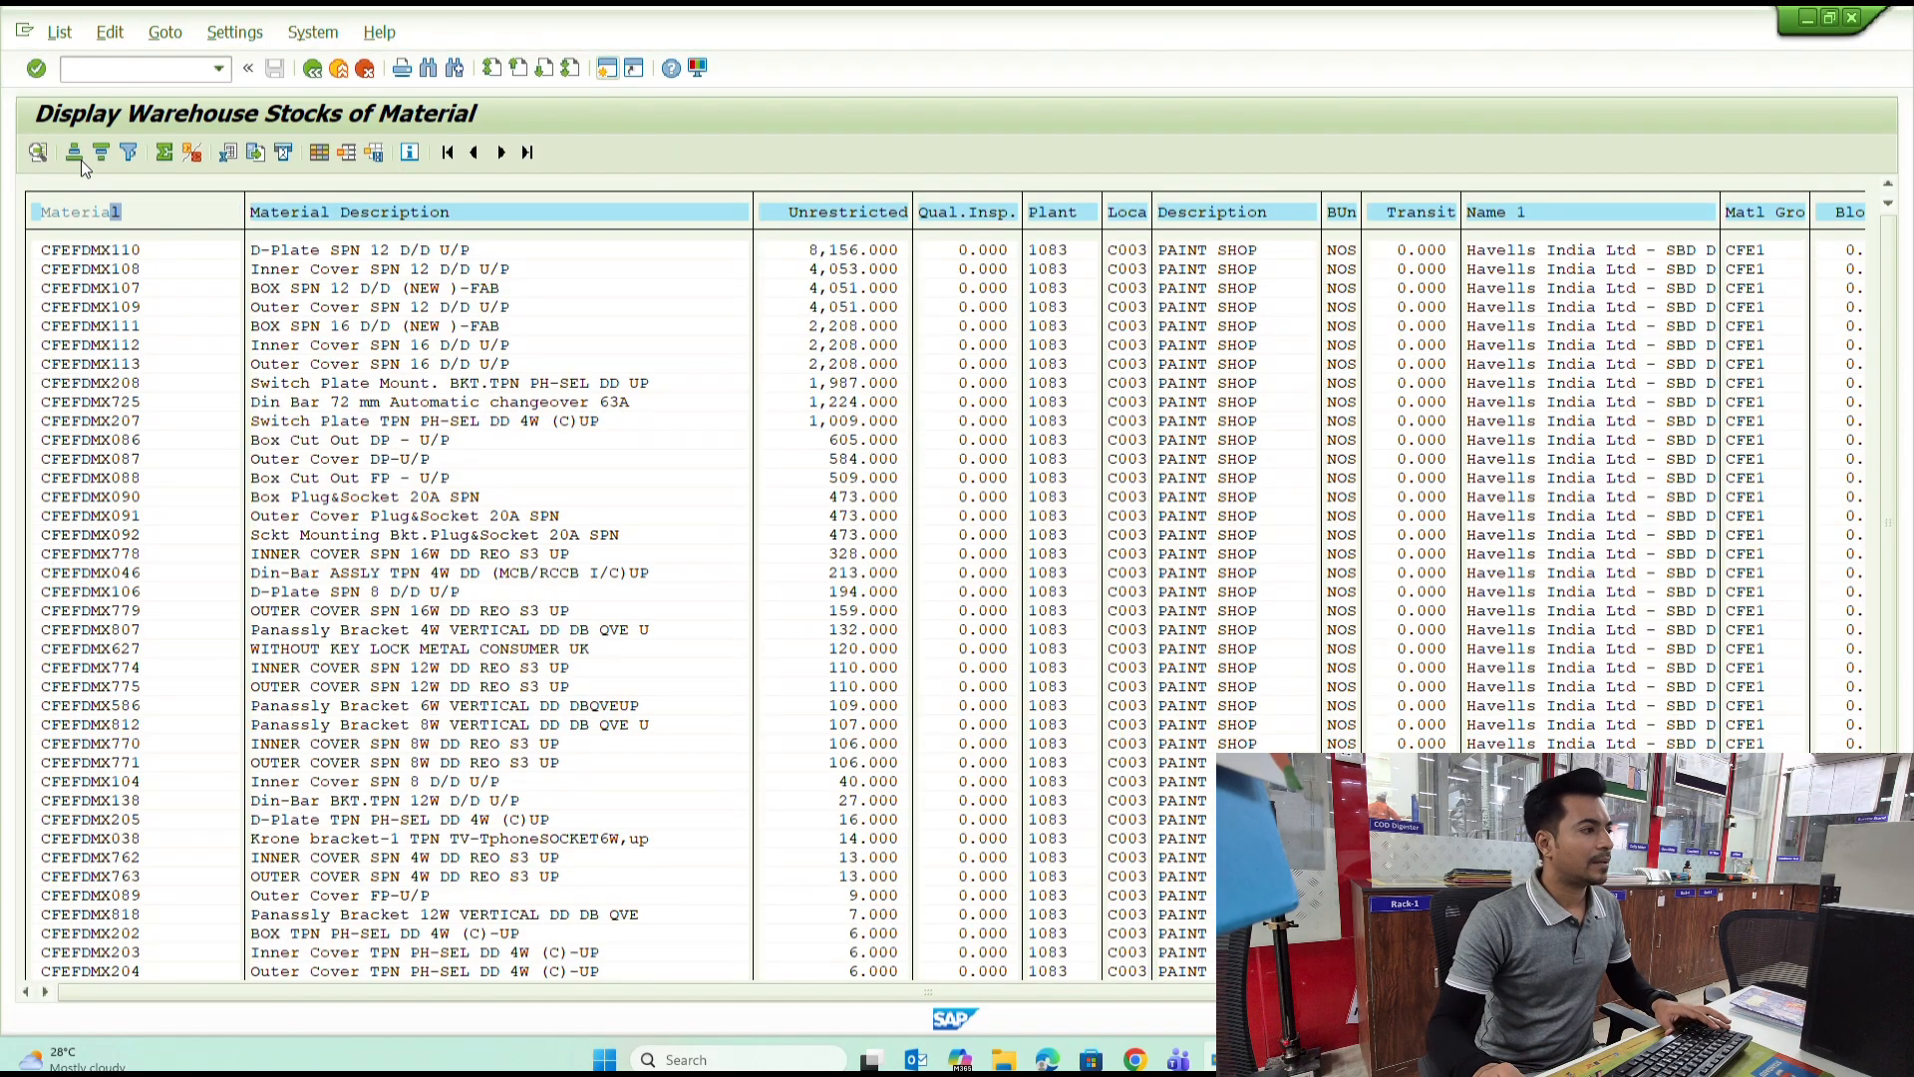
{"action": "left_click", "coordinate": [74, 153]}
Examine the box and cover entries in the paint shop stock list, from the DP box cut out to BOX SPN 4 D/D.
{"action": "left_click", "coordinate": [405, 288]}
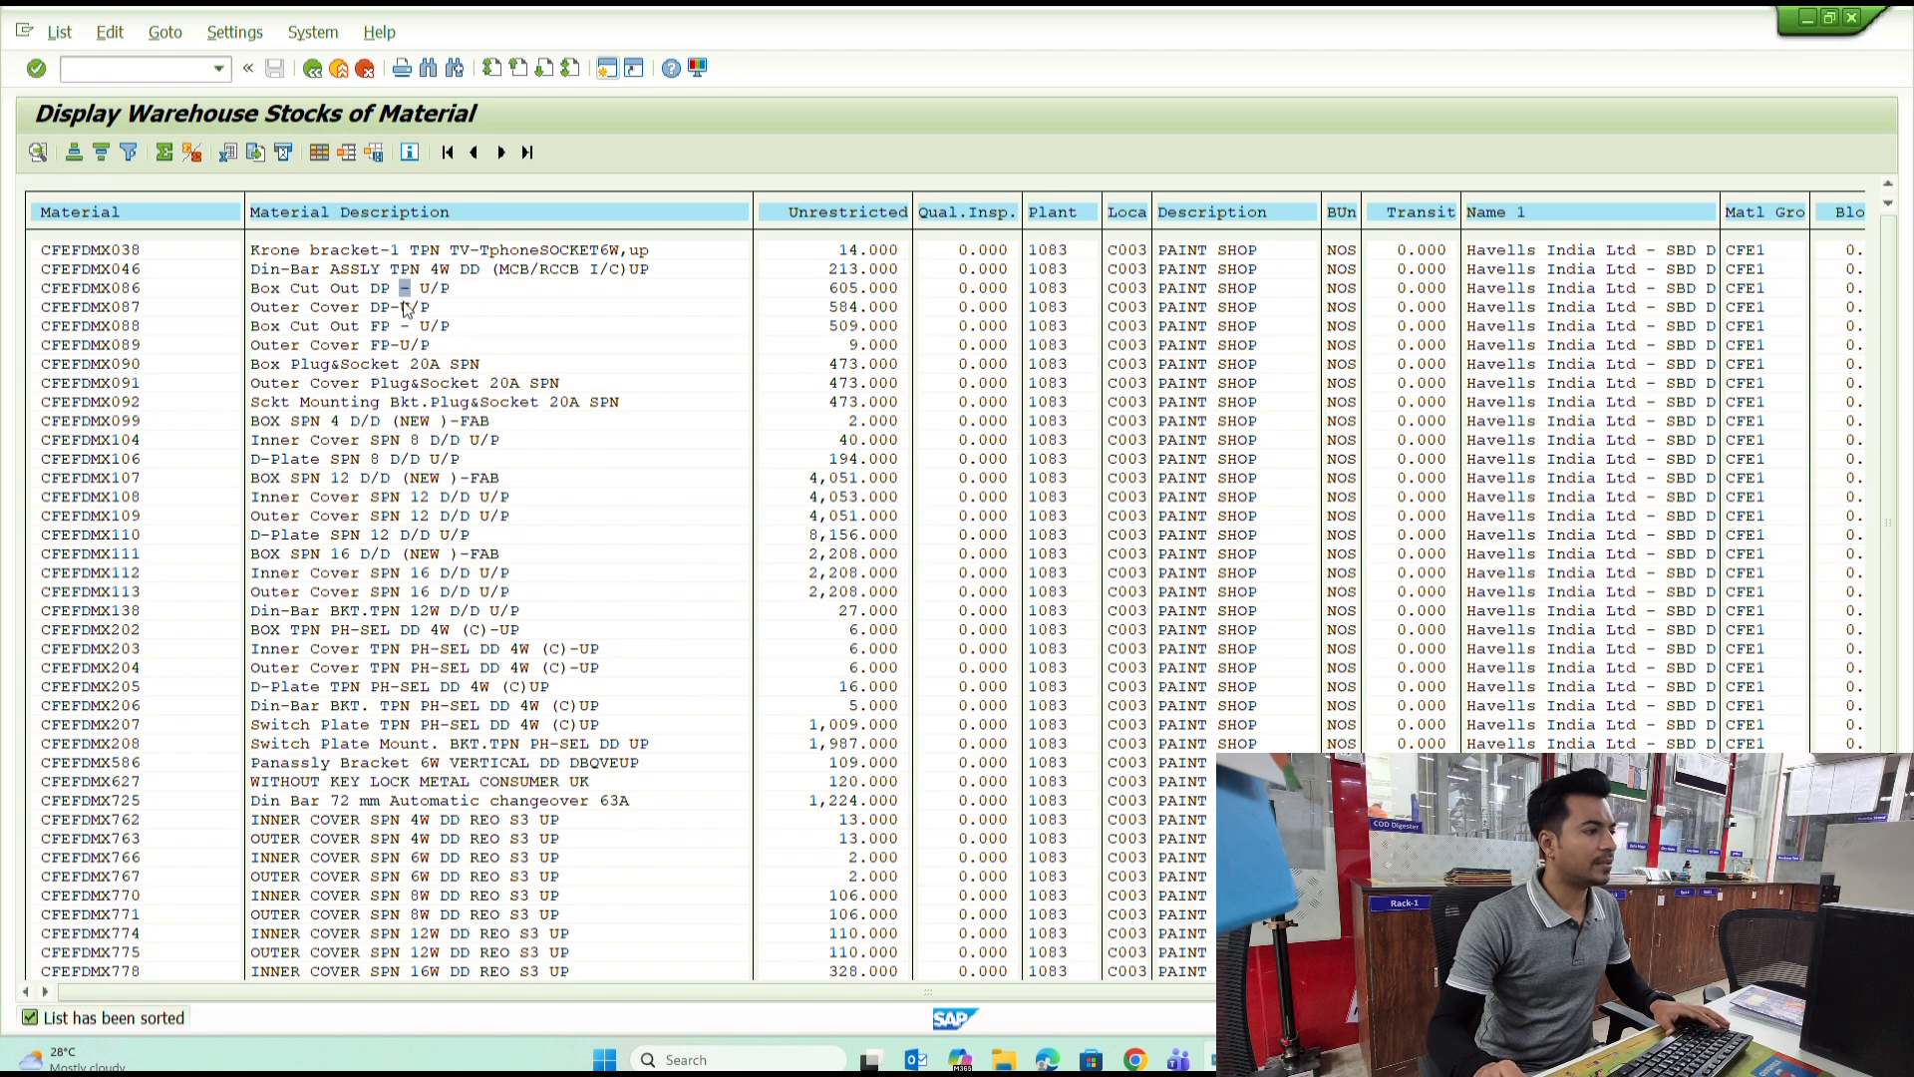
{"action": "left_click", "coordinate": [404, 345]}
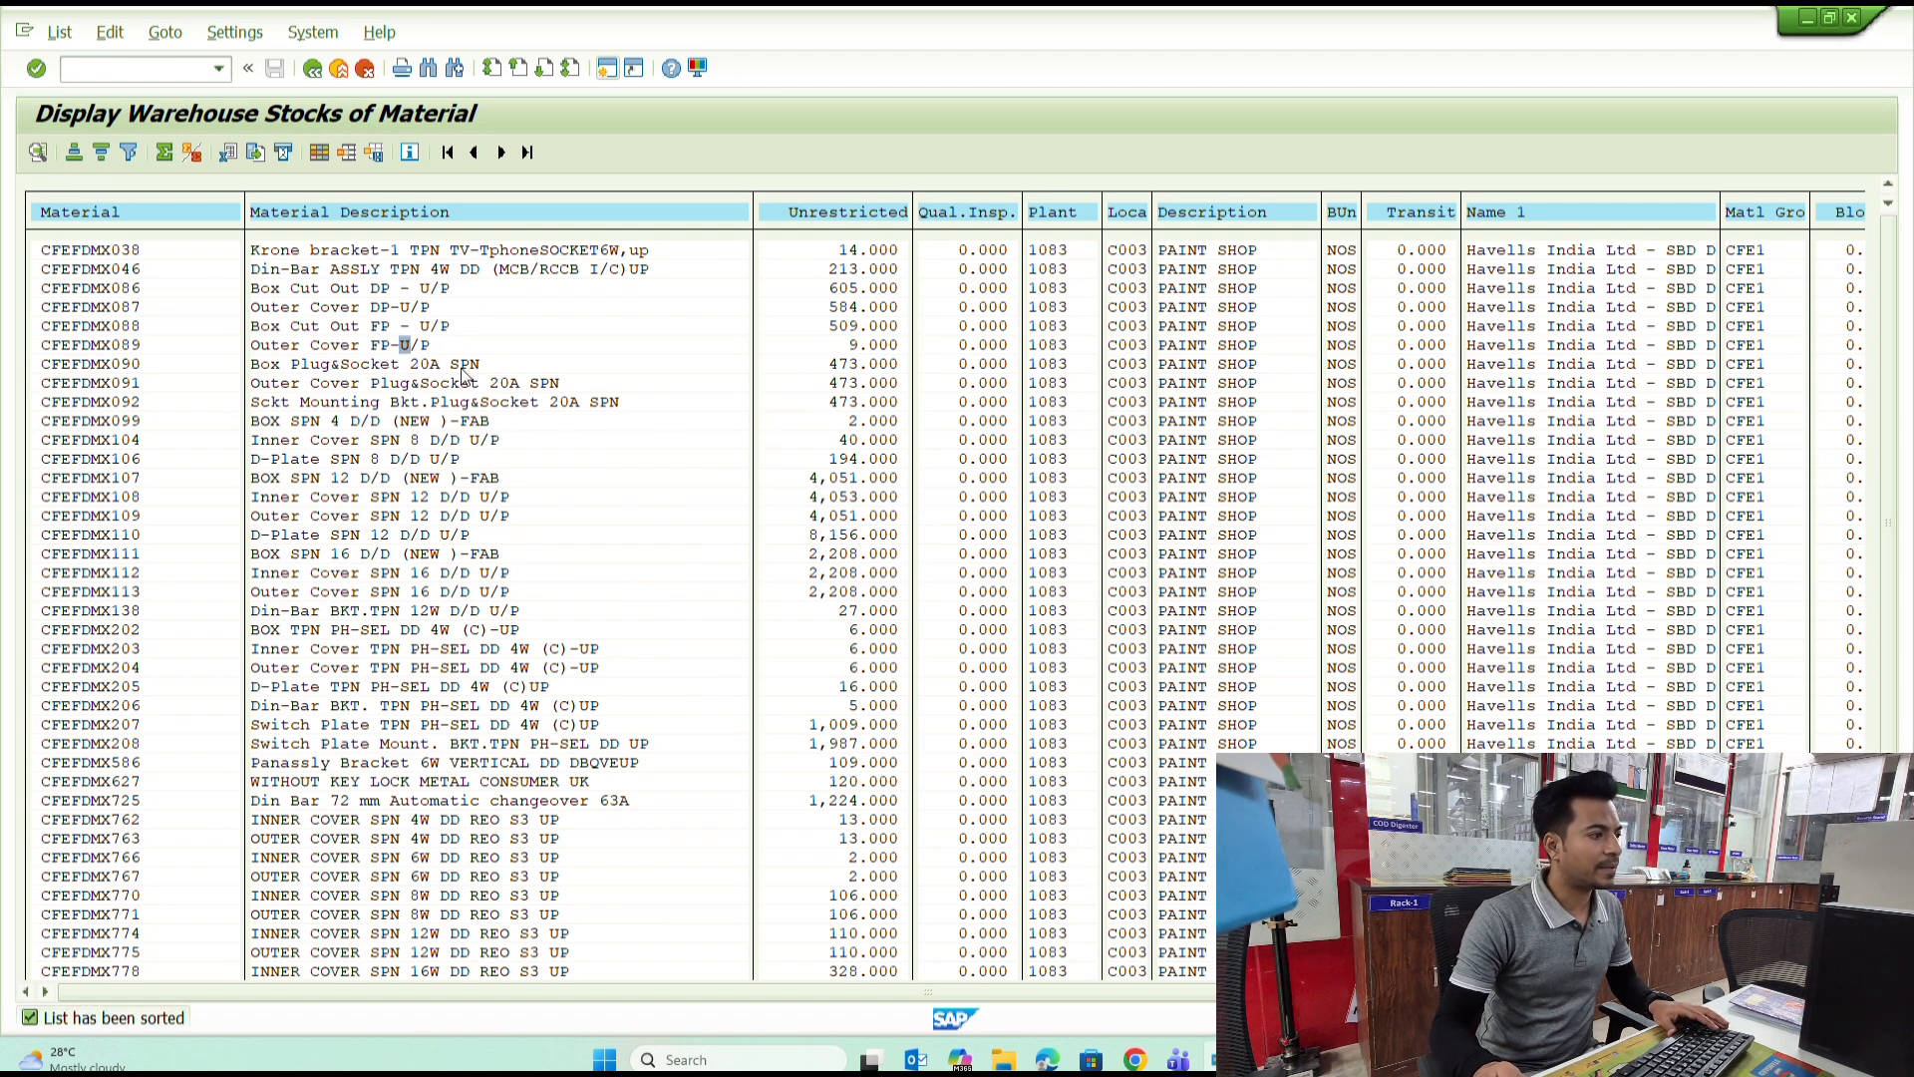
{"action": "left_click", "coordinate": [793, 439]}
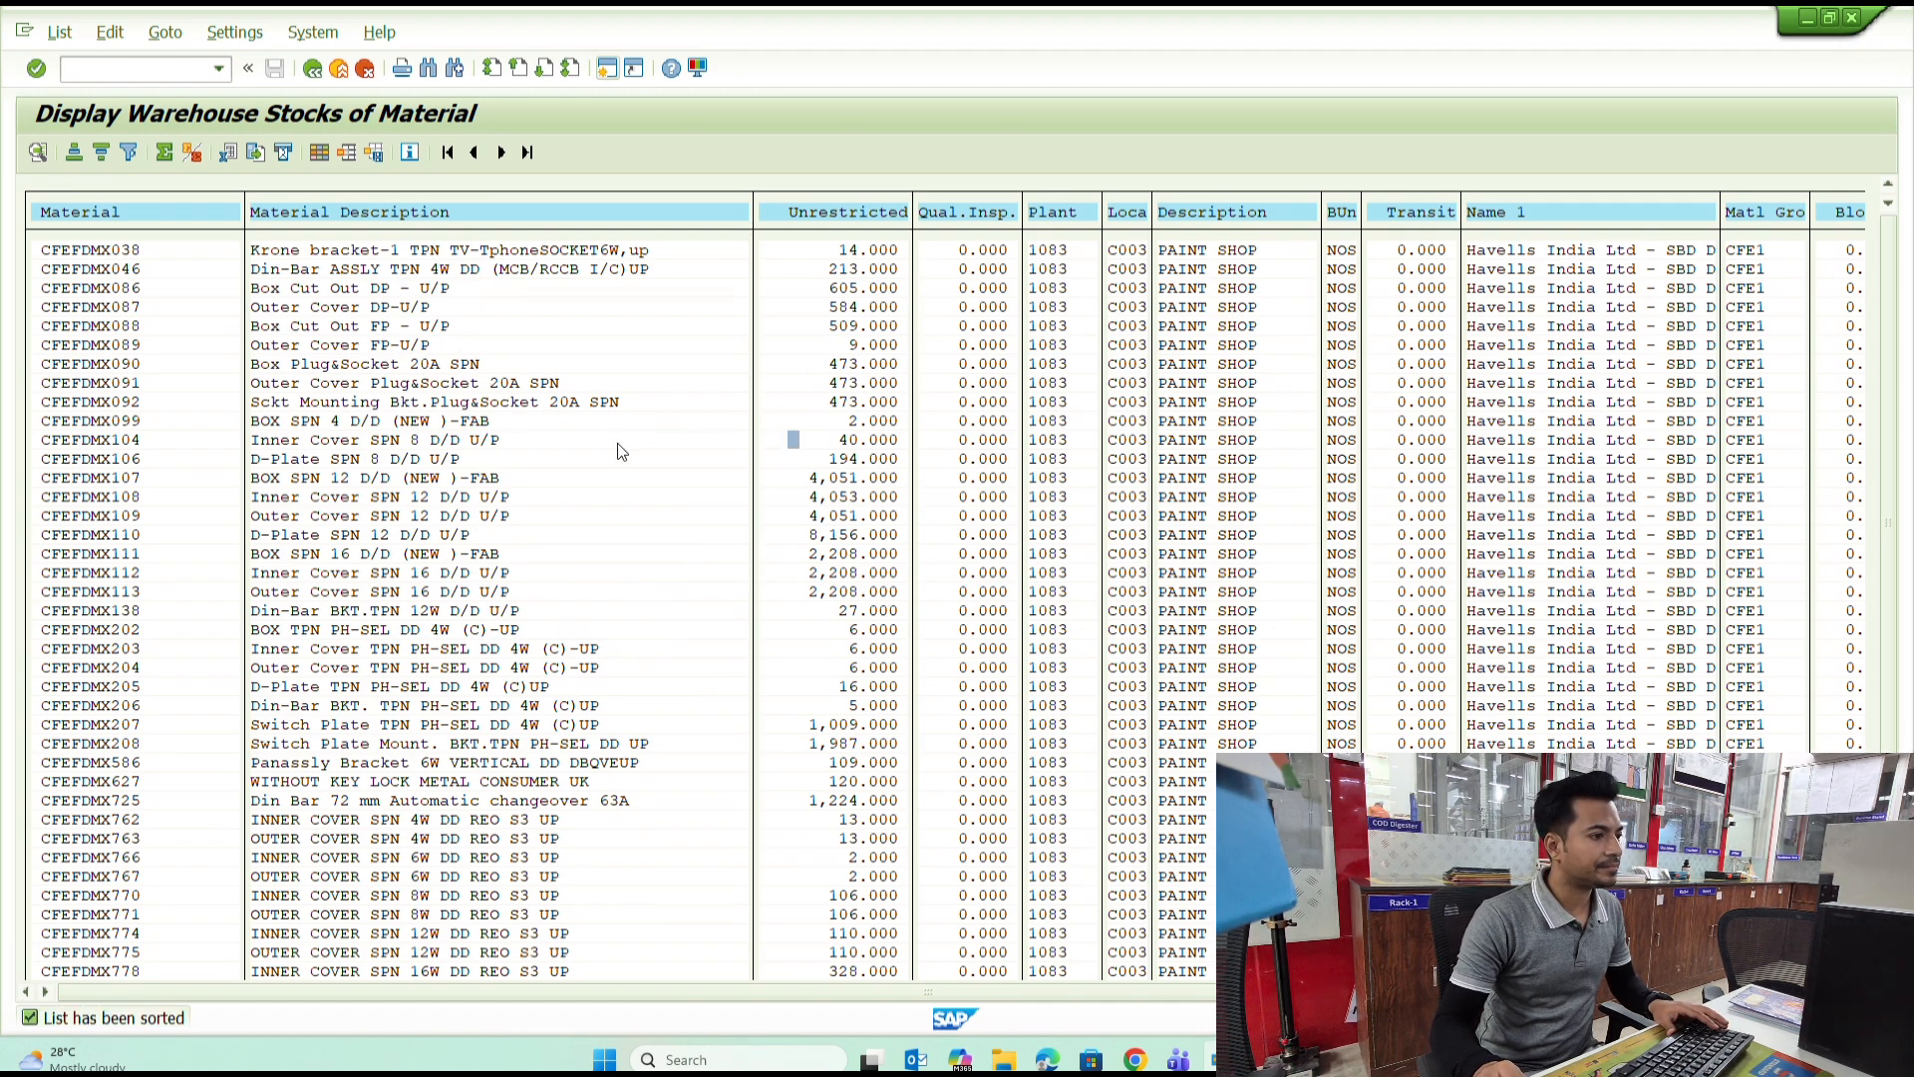
{"action": "left_click", "coordinate": [445, 421]}
{"action": "left_click", "coordinate": [197, 421]}
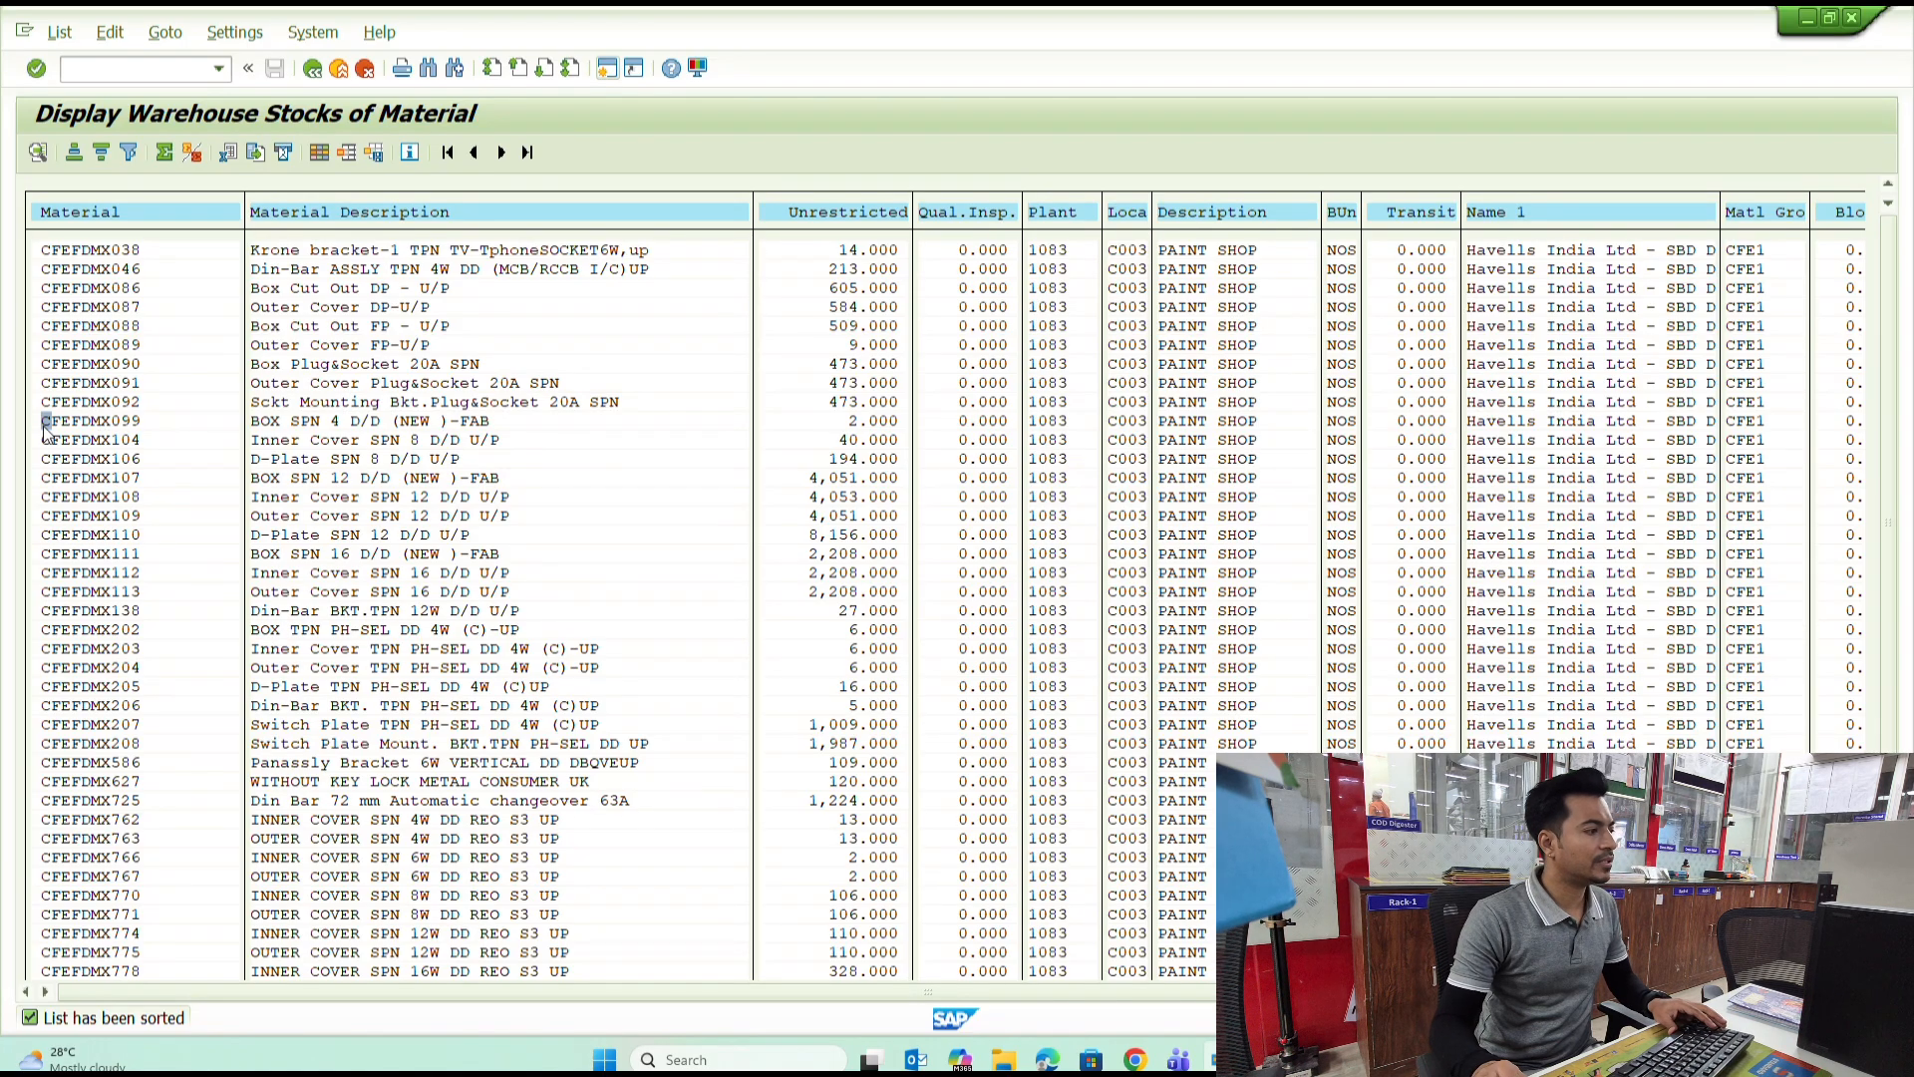
Copy the material number CFEFDMX099 of BOX SPN 4 D/D (NEW )-FAB from the stock list.
{"action": "key", "text": "ctrl+y"}
{"action": "left_click_drag", "start_coordinate": [40, 419], "coordinate": [150, 421]}
{"action": "key", "text": "ctrl+c"}
{"action": "key", "text": "ctrl+y"}
{"action": "key", "text": "ctrl+c"}
{"action": "key", "text": "alt+Tab"}
{"action": "key", "text": "alt+Tab"}
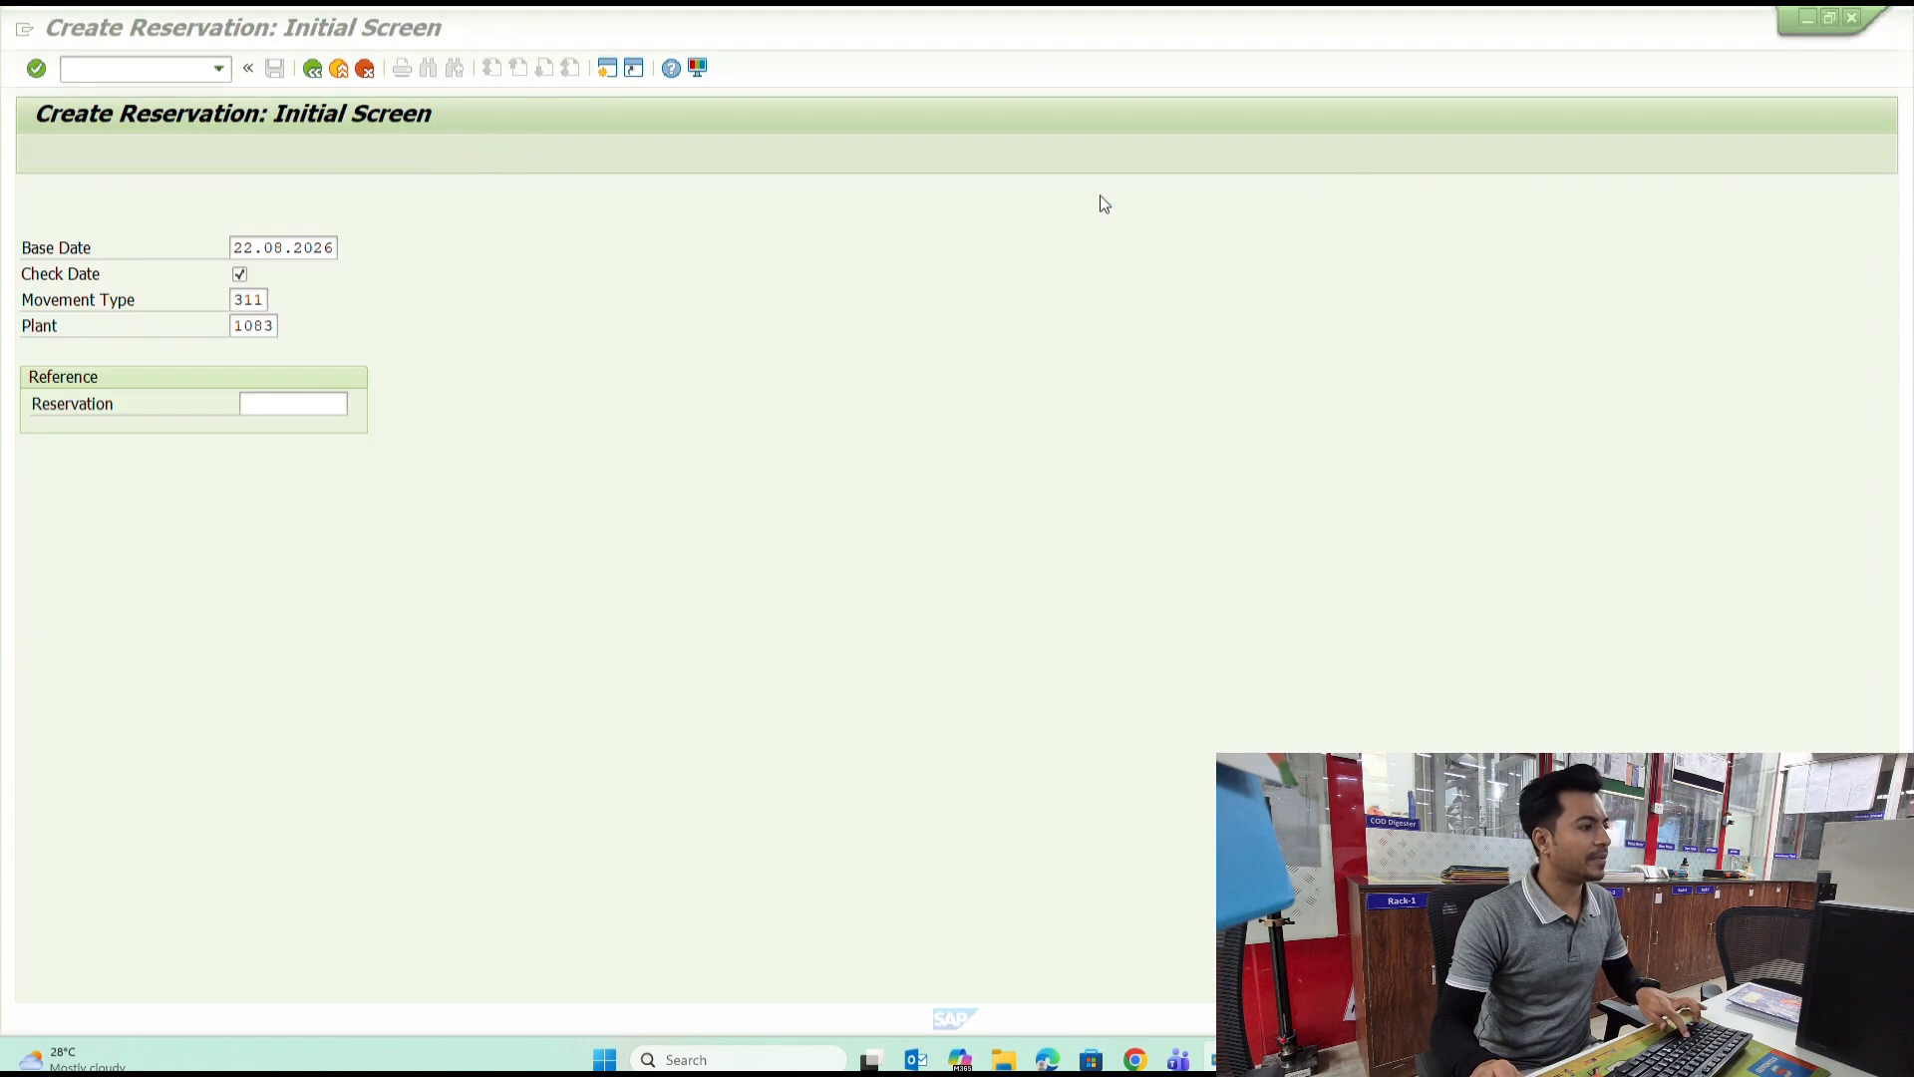
{"action": "key", "text": "alt+Tab"}
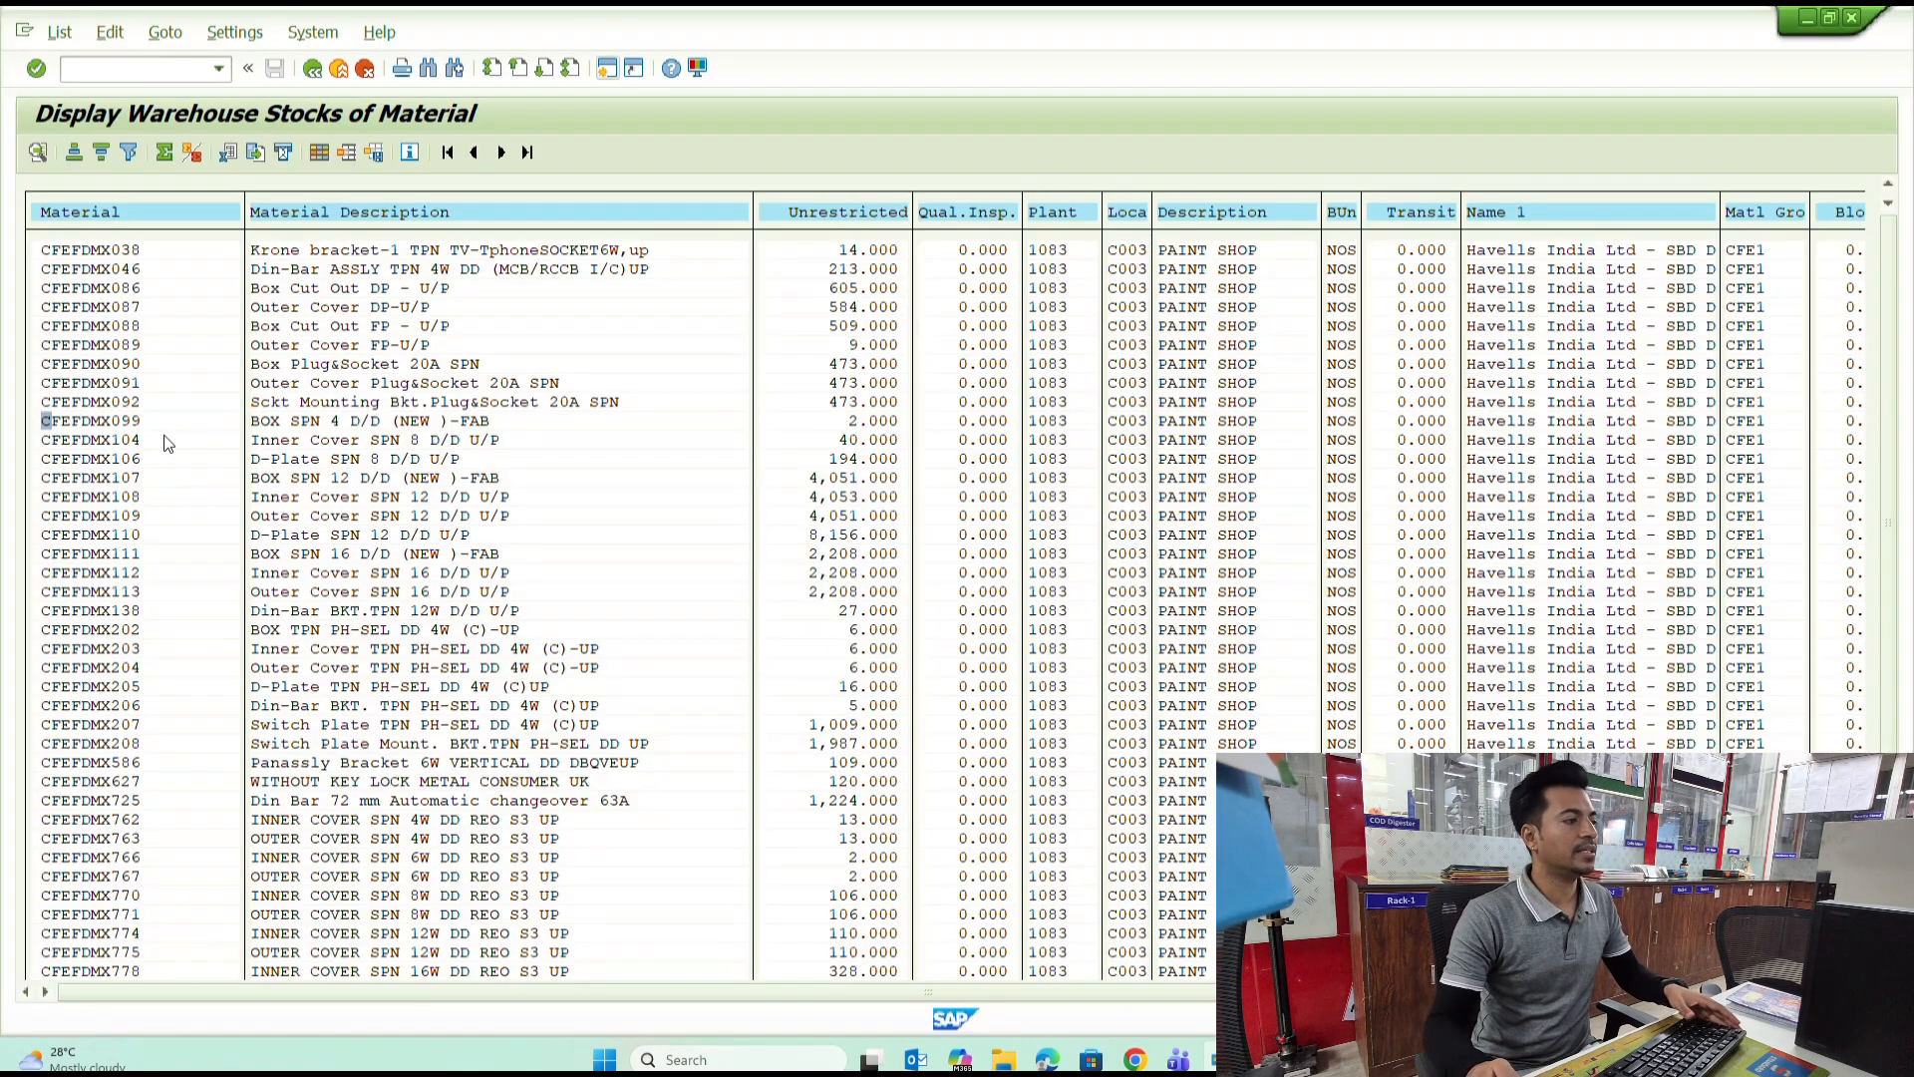
{"action": "left_click_drag", "start_coordinate": [315, 421], "coordinate": [584, 438]}
{"action": "left_click", "coordinate": [835, 420]}
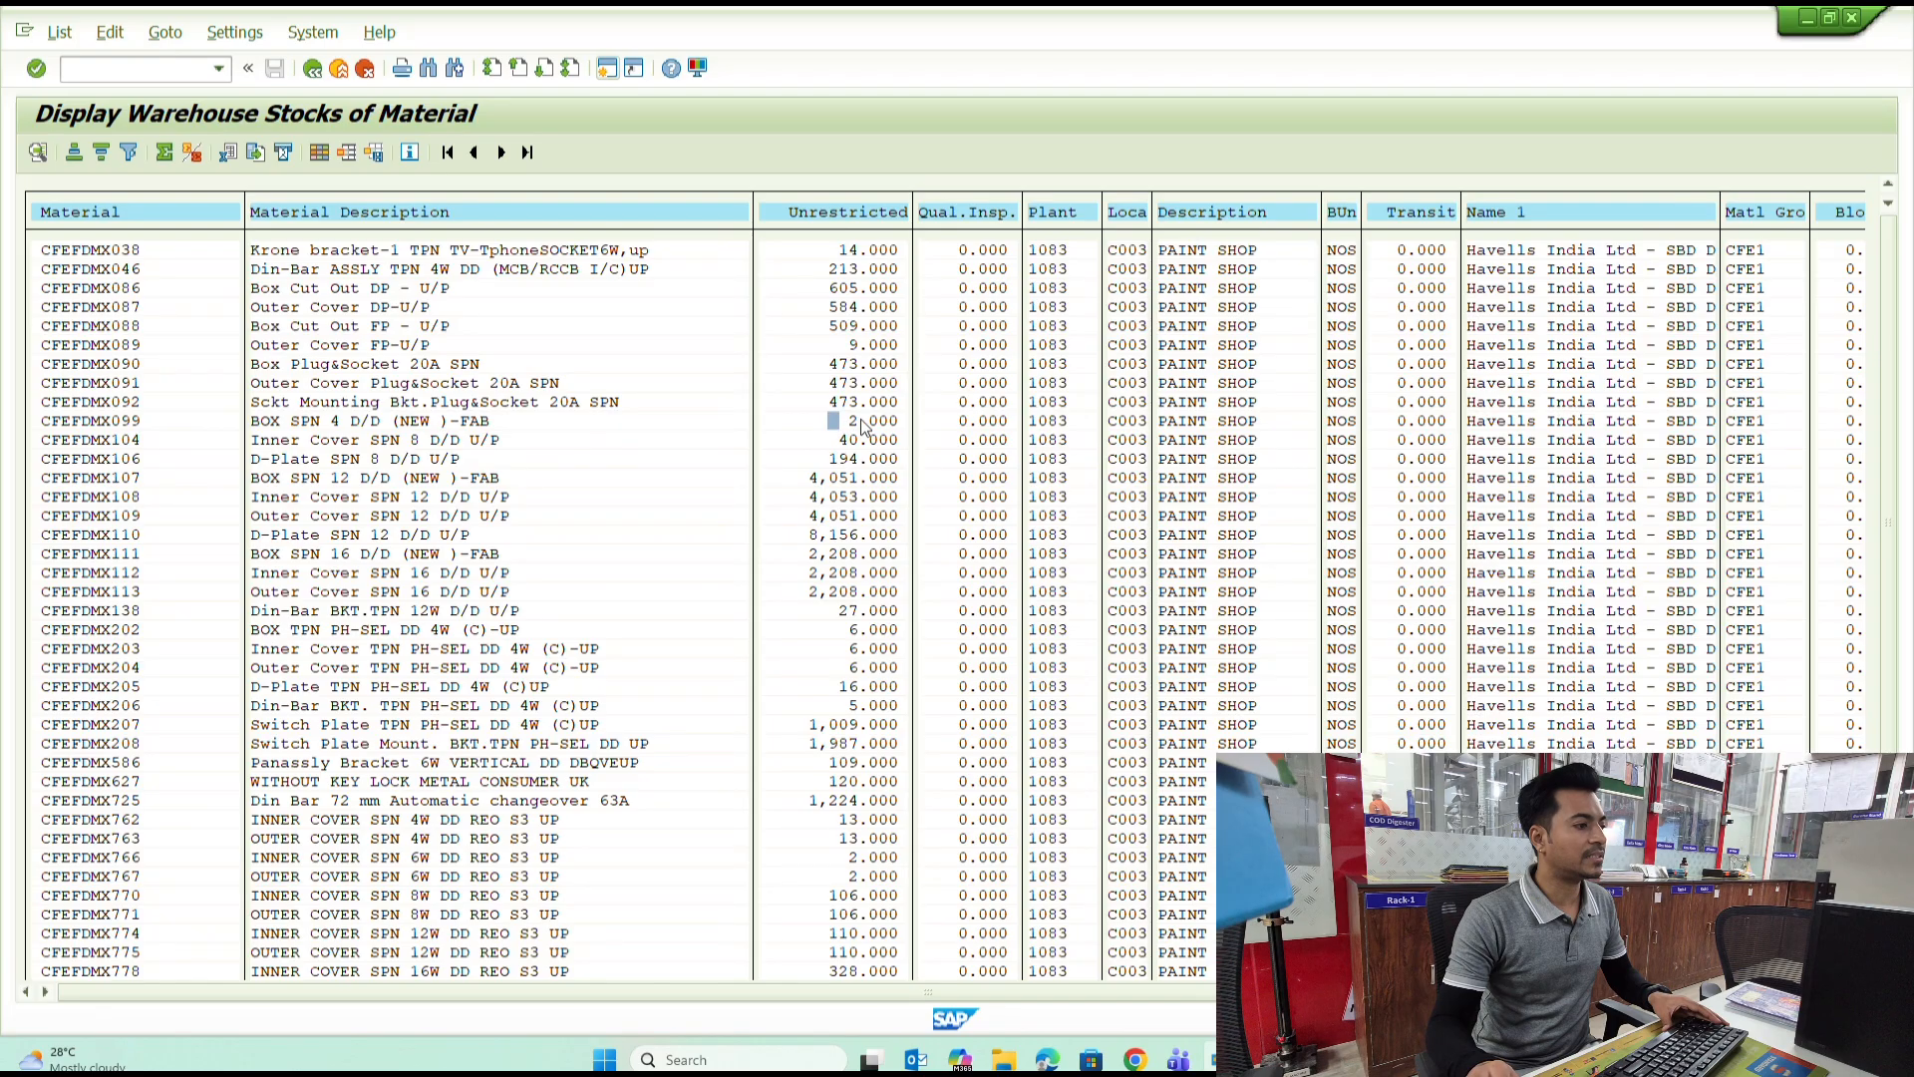
Switch to the Create Reservation session, leave that transaction and open the where-used list transaction cs15.
{"action": "key", "text": "alt+Tab"}
{"action": "key", "text": "F3"}
{"action": "key", "text": "F3"}
{"action": "key", "text": "F3"}
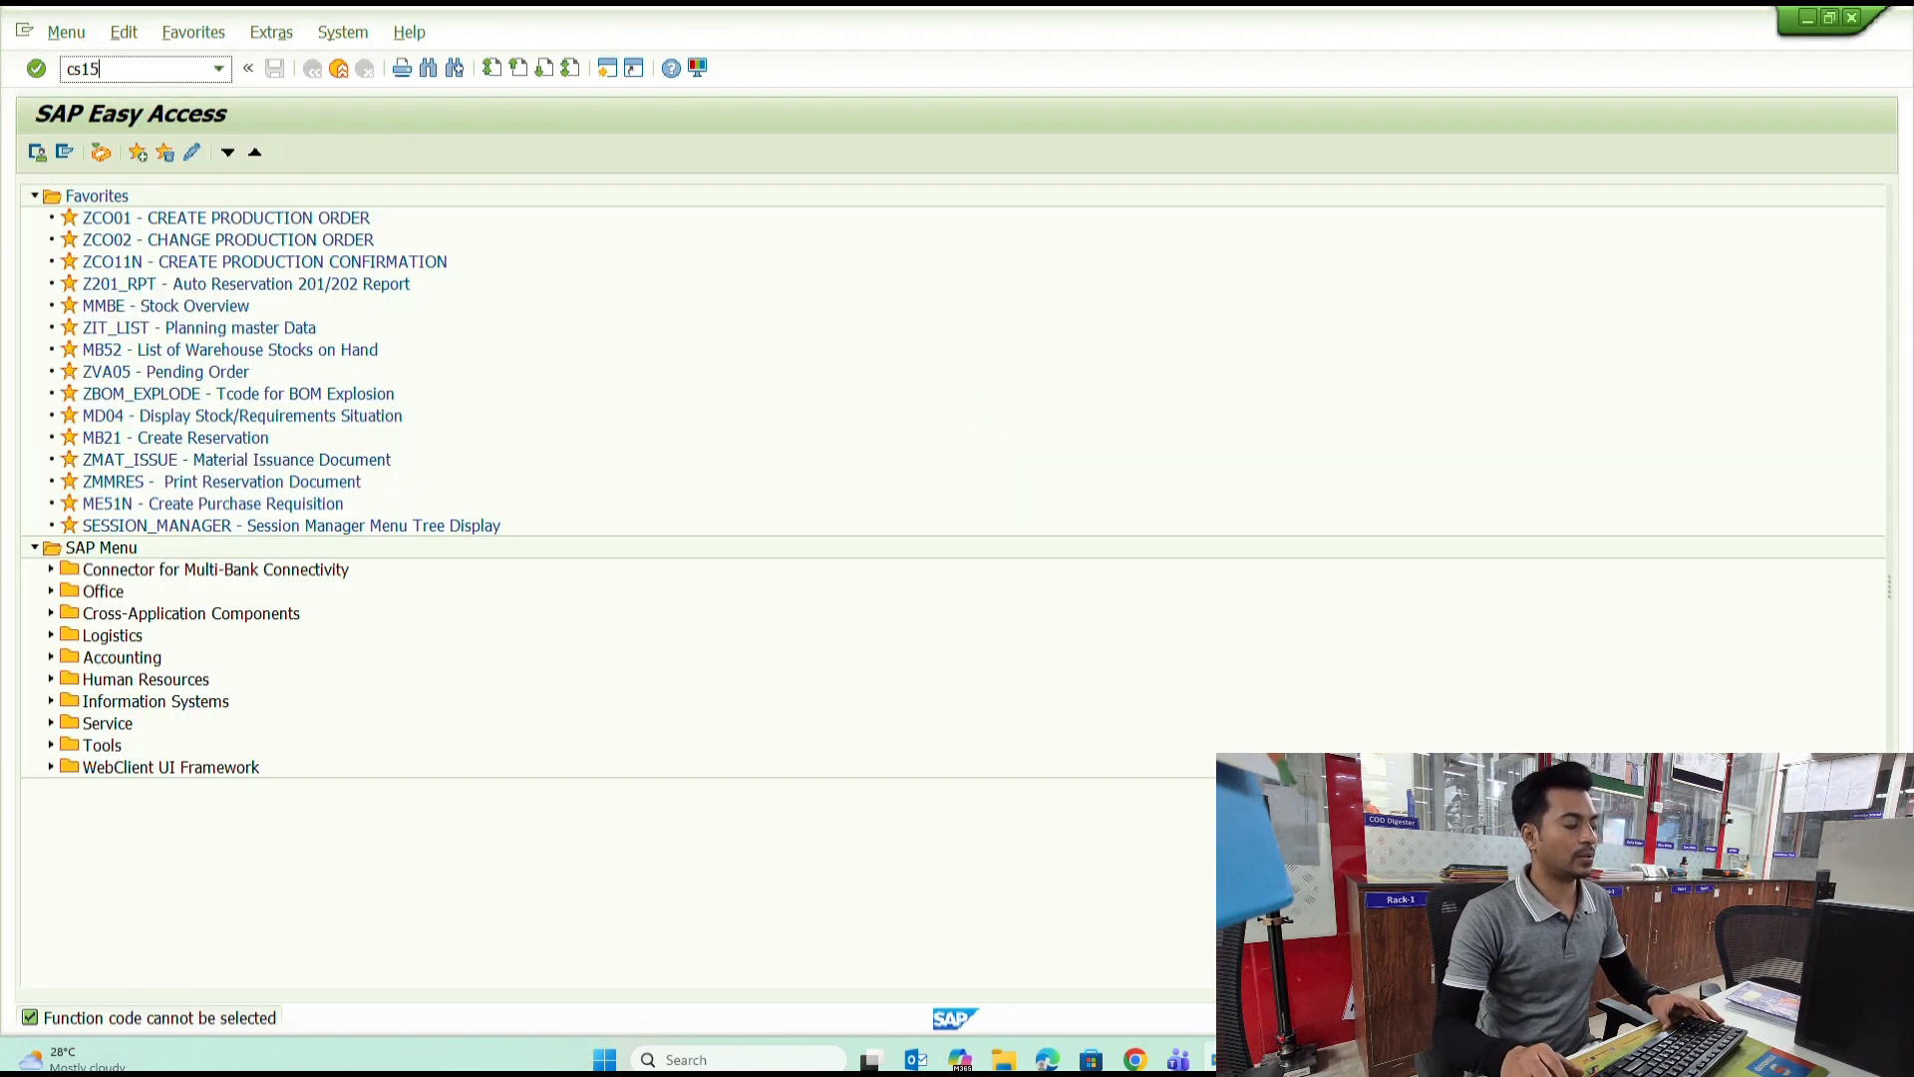
{"action": "type", "text": "cs15"}
{"action": "key", "text": "Return"}
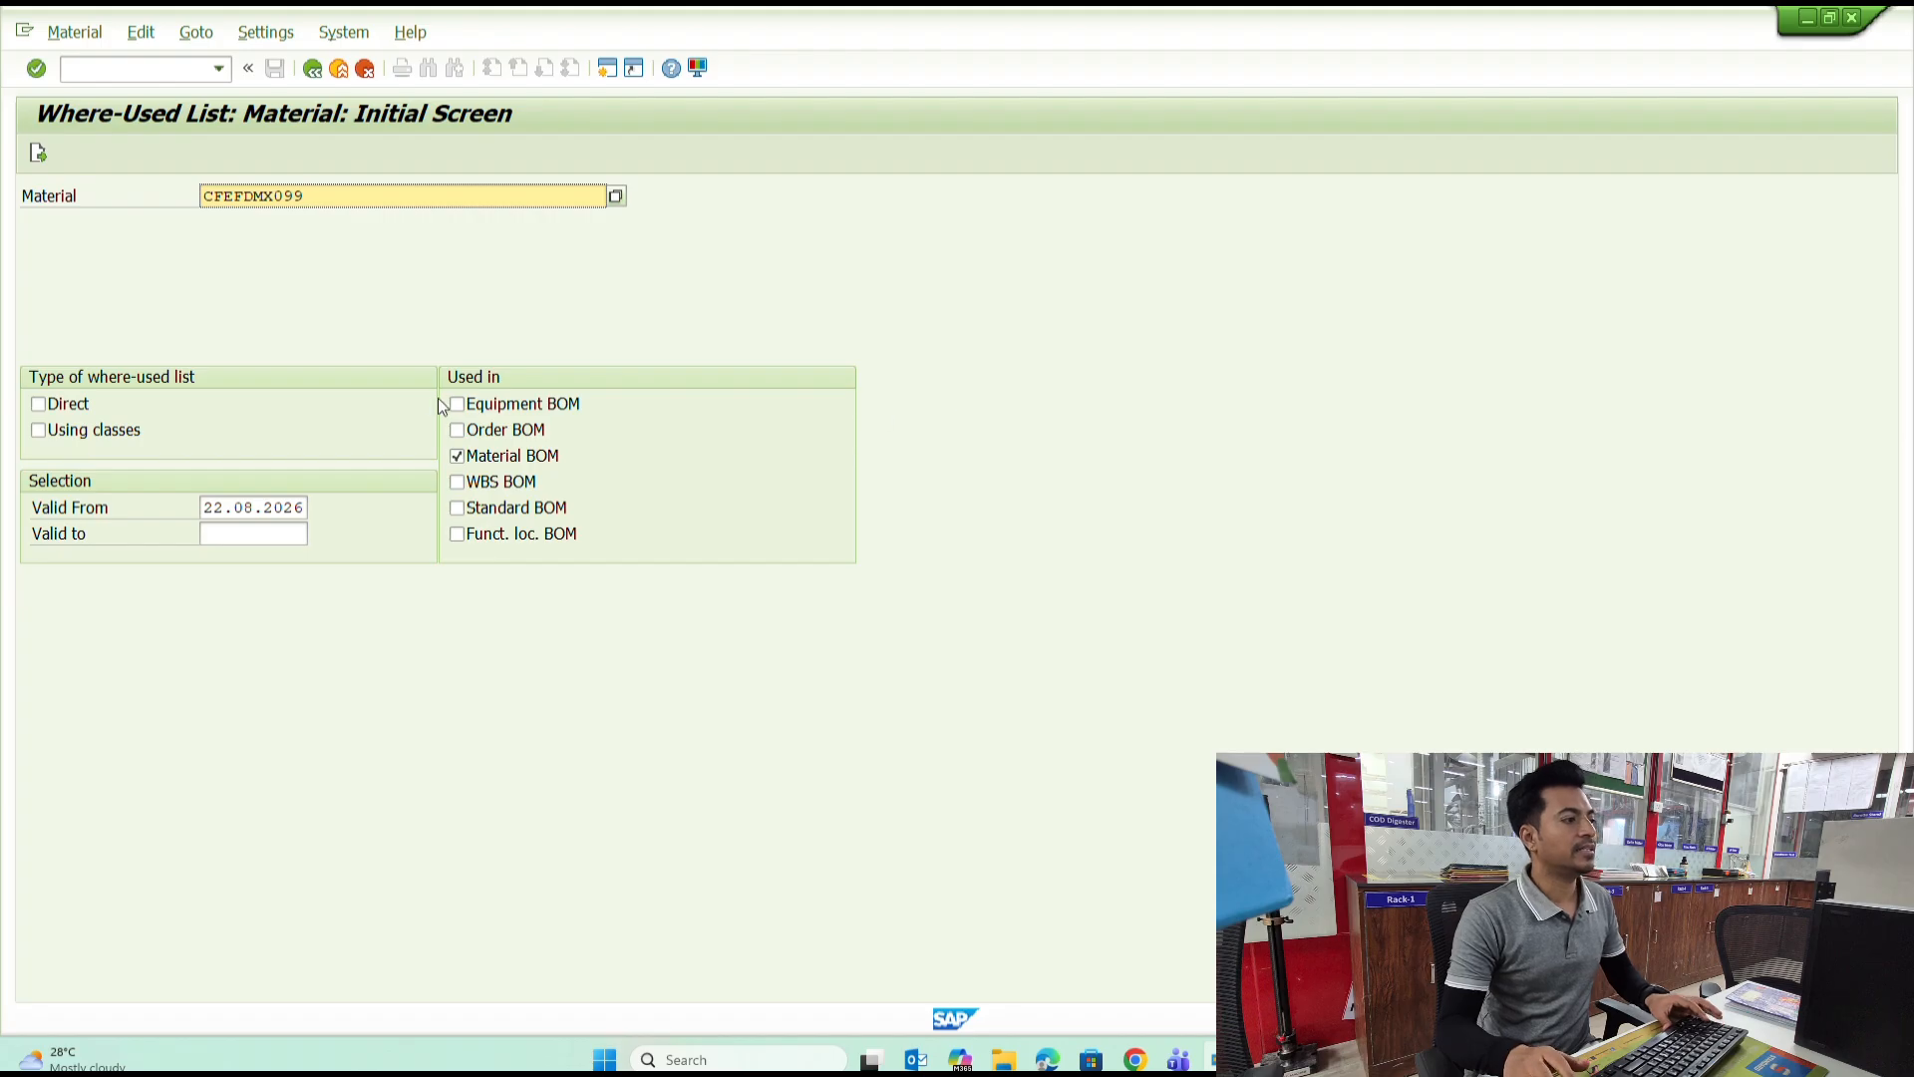
Run a direct material BOM where-used list for CFEFDMX099 with required quantity 1 in plant 1083.
{"action": "left_click", "coordinate": [71, 407]}
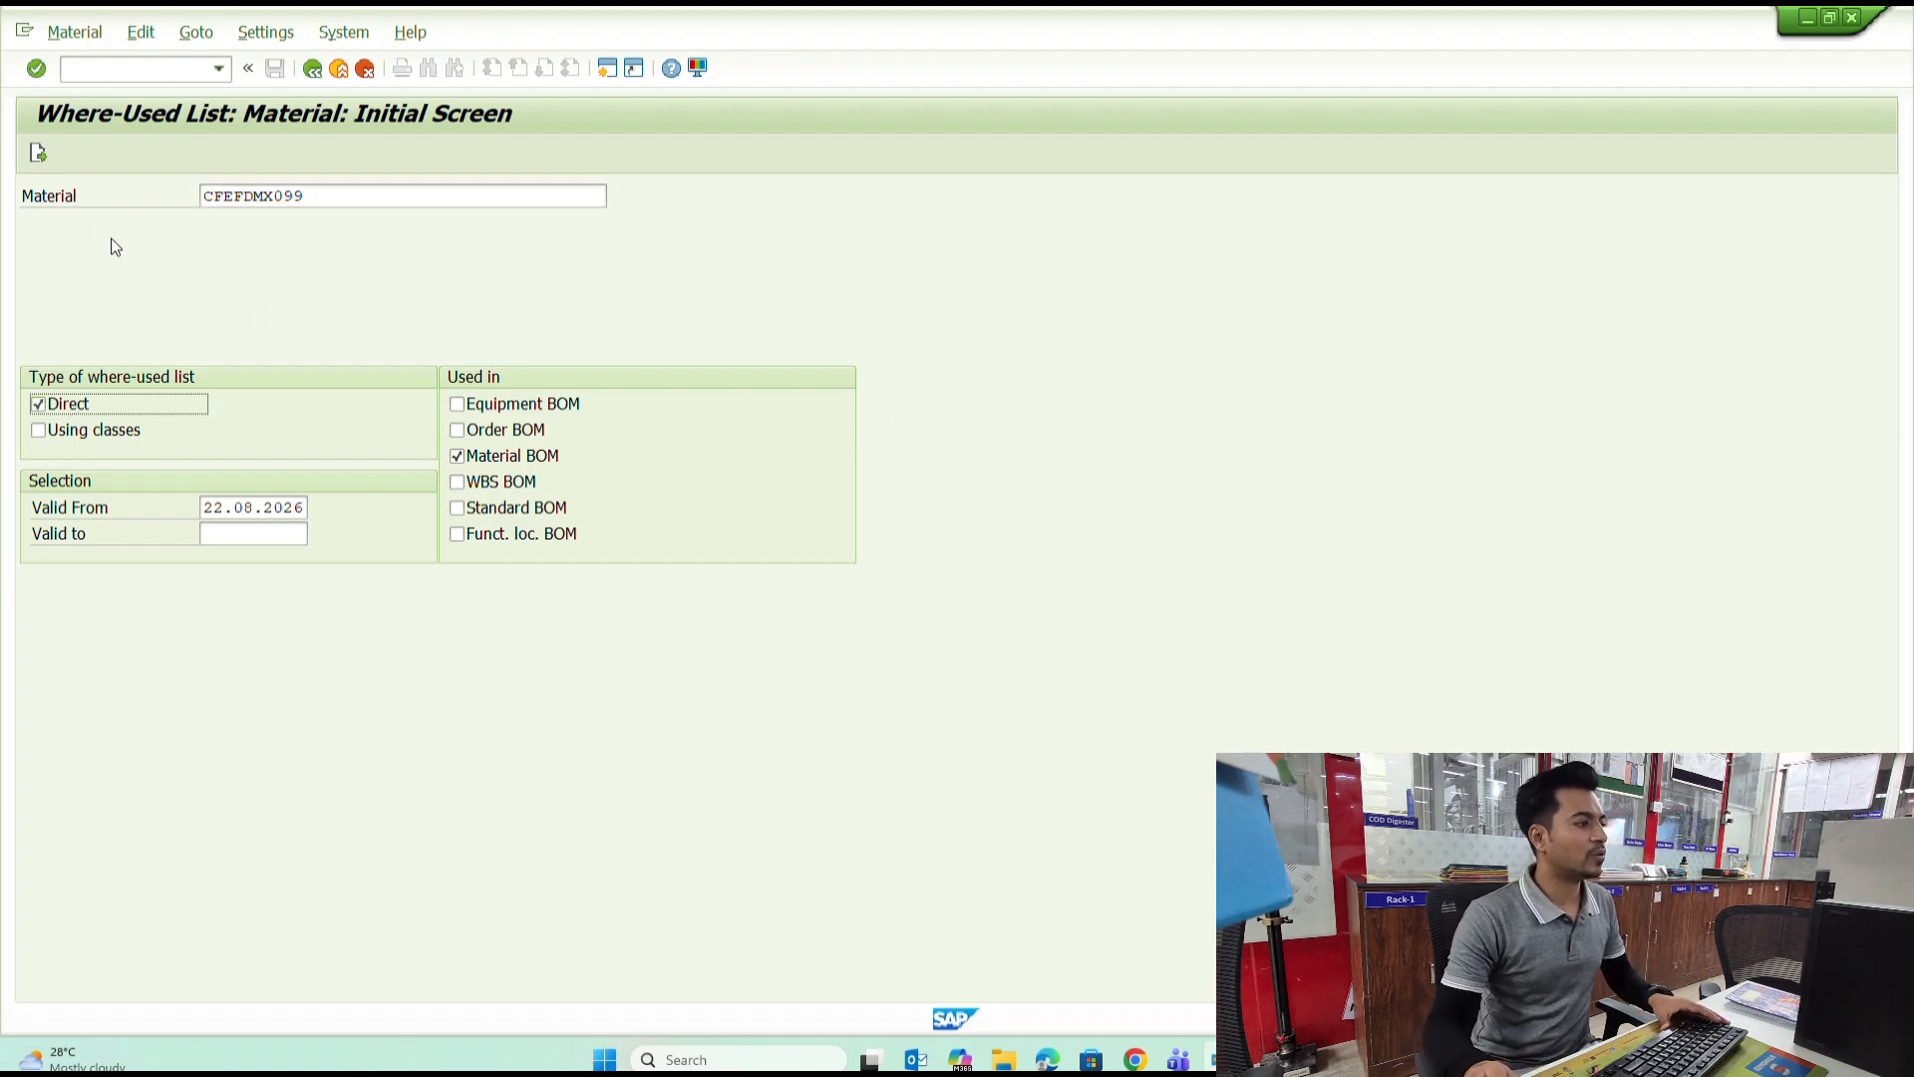
{"action": "left_click", "coordinate": [38, 155]}
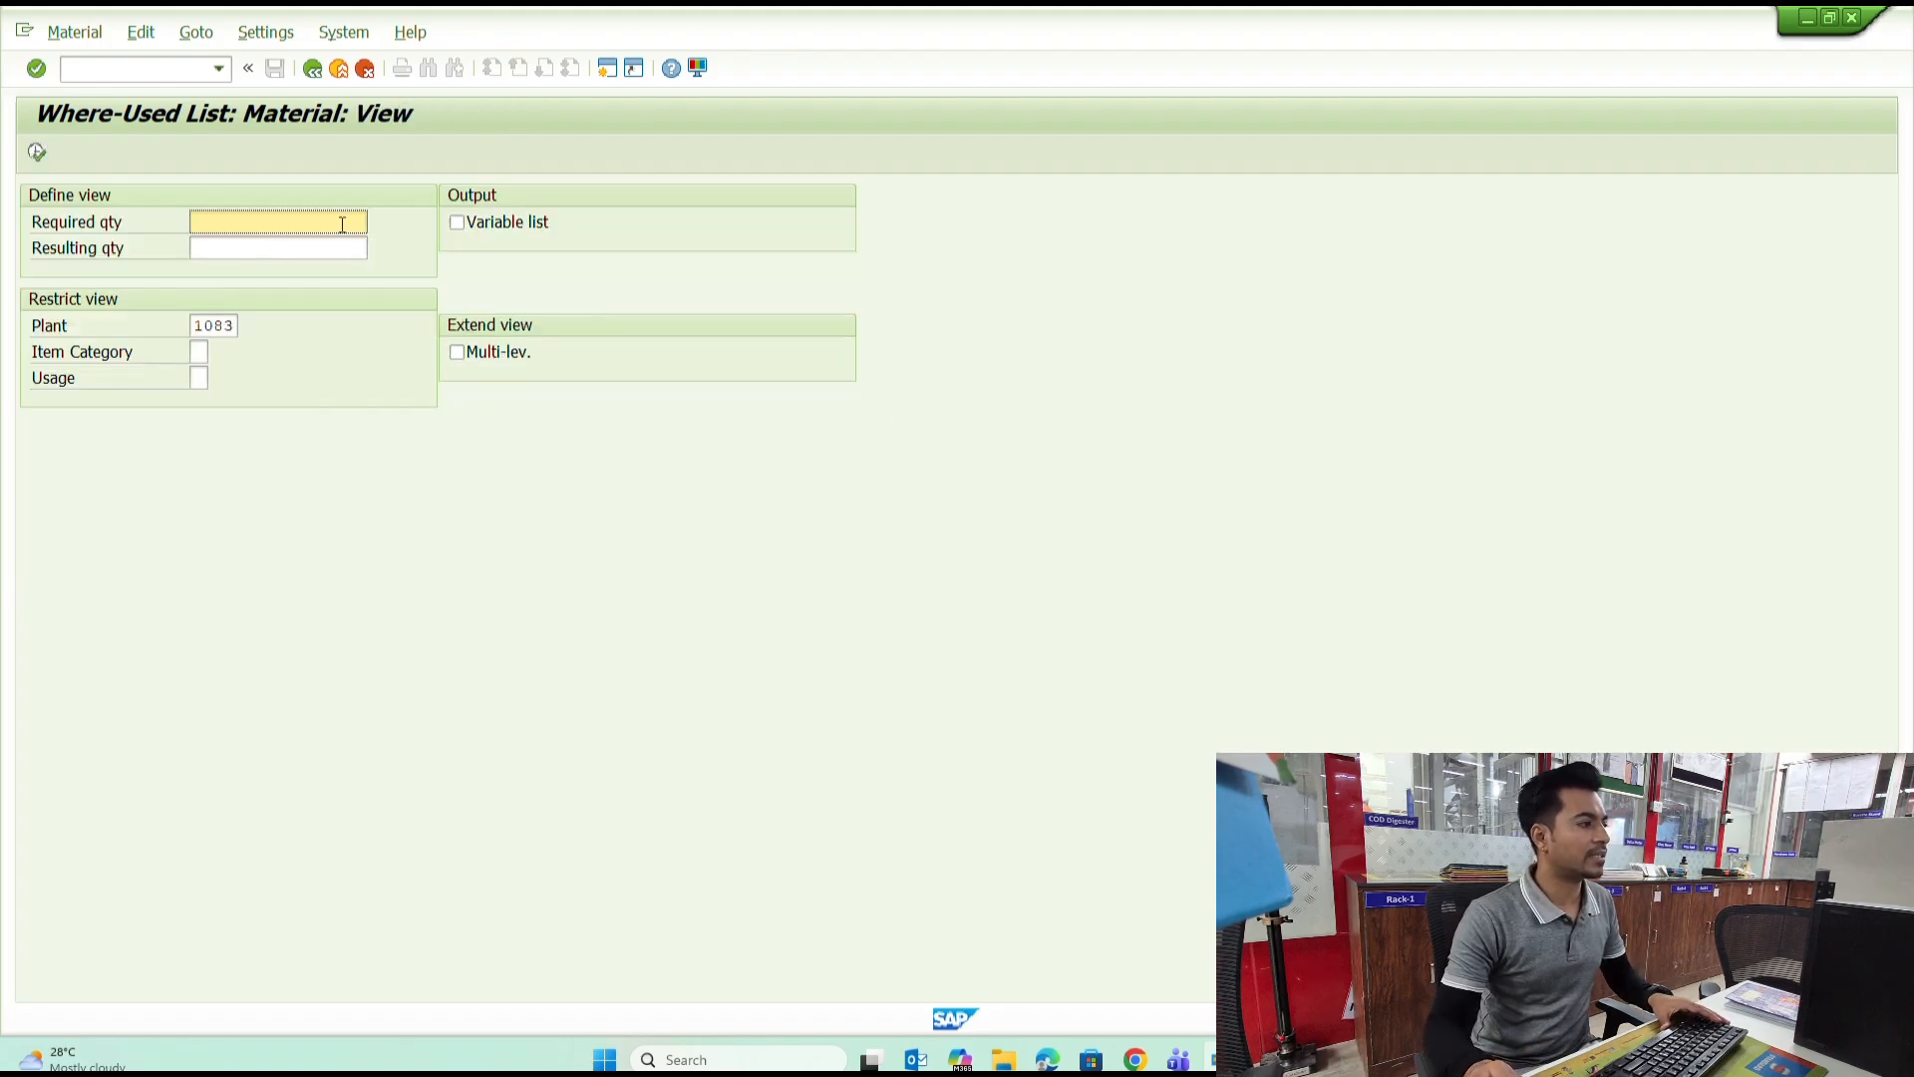
{"action": "type", "text": "1"}
{"action": "key", "text": "Tab"}
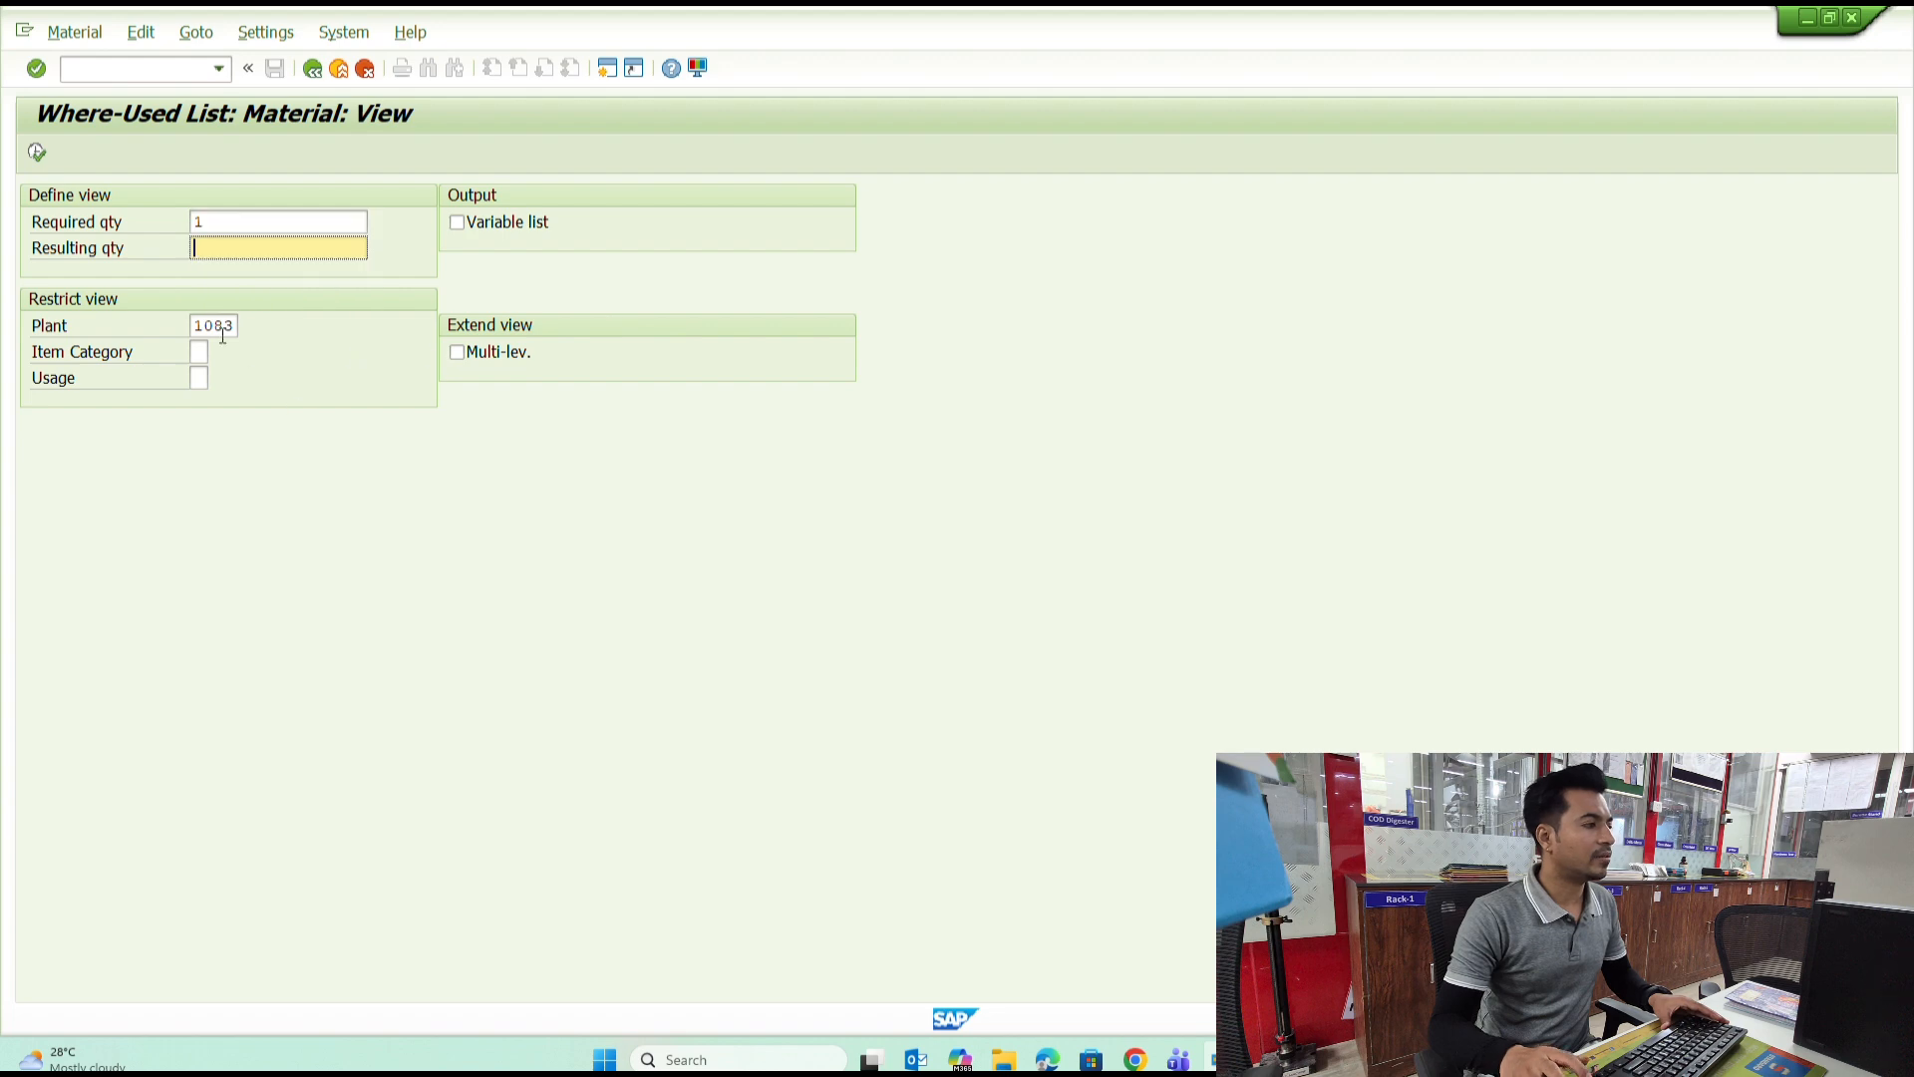
{"action": "key", "text": "Tab"}
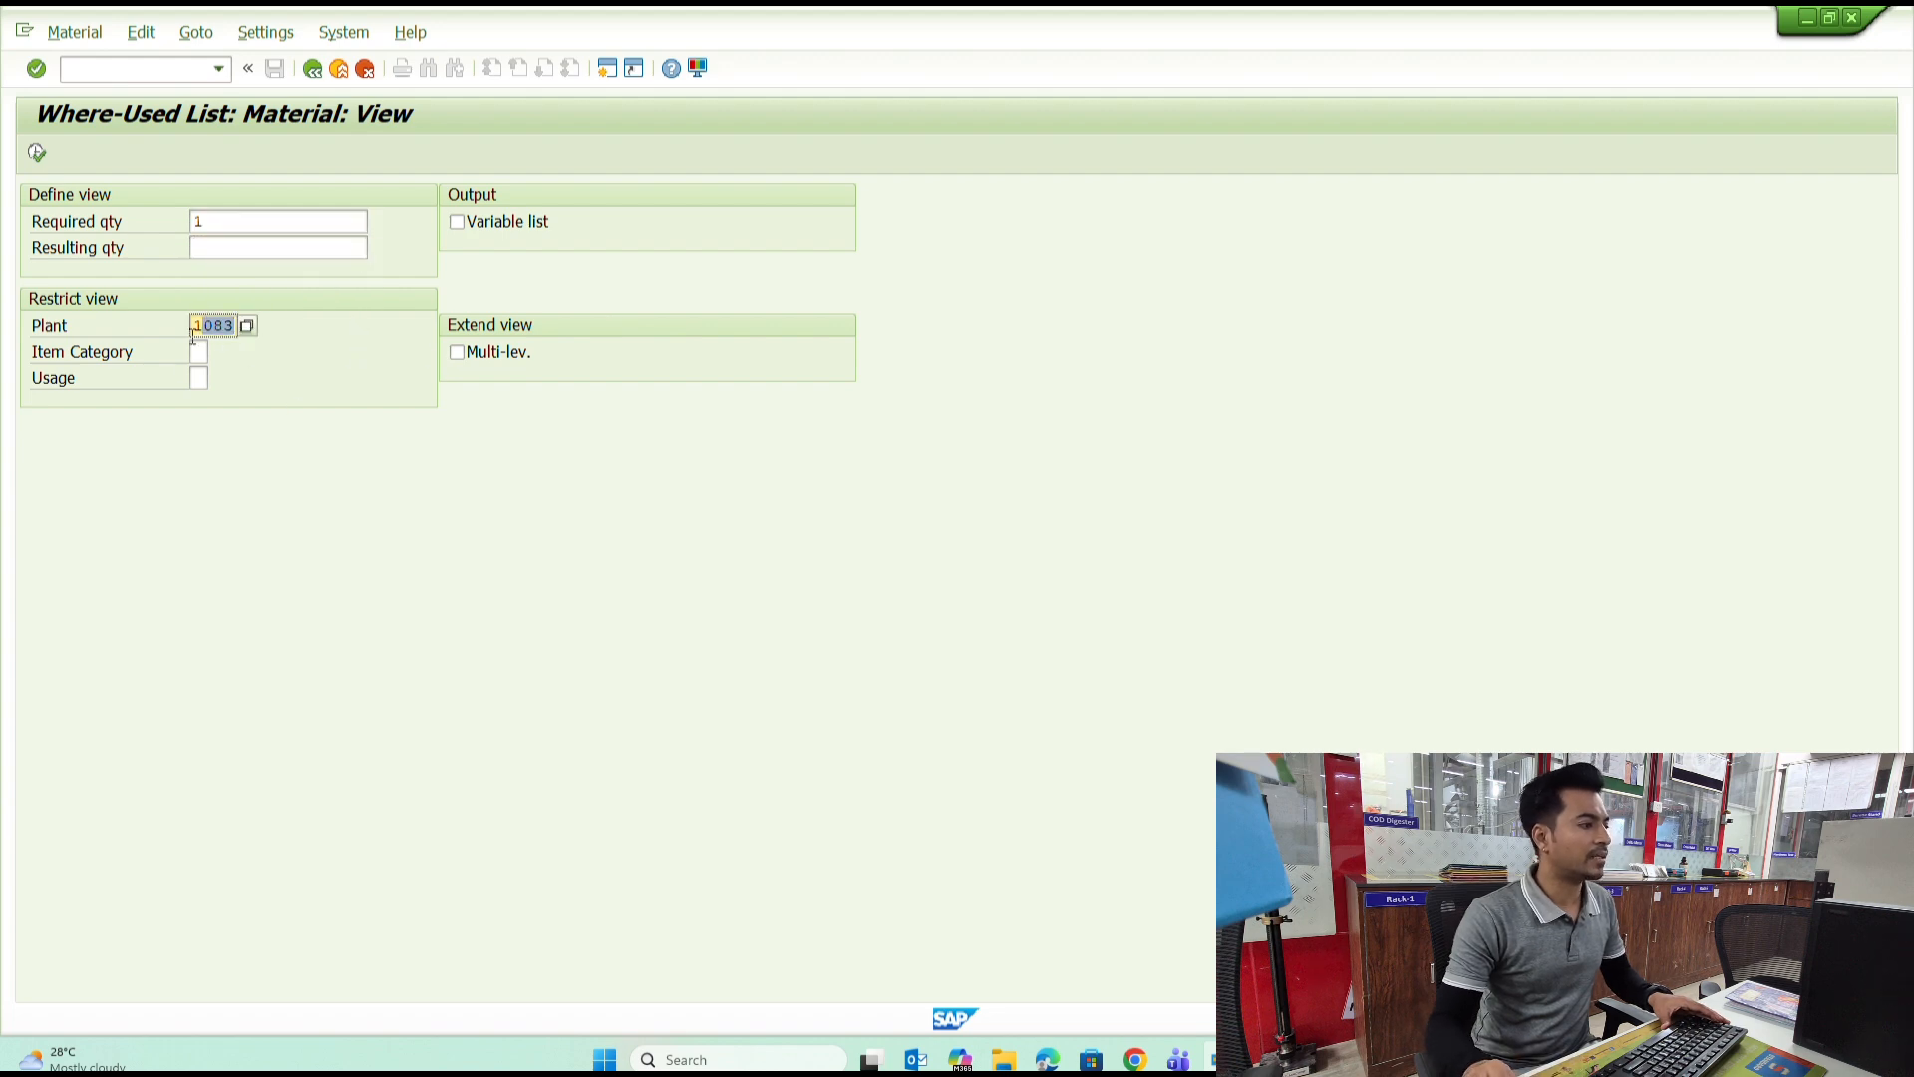
{"action": "left_click", "coordinate": [38, 152]}
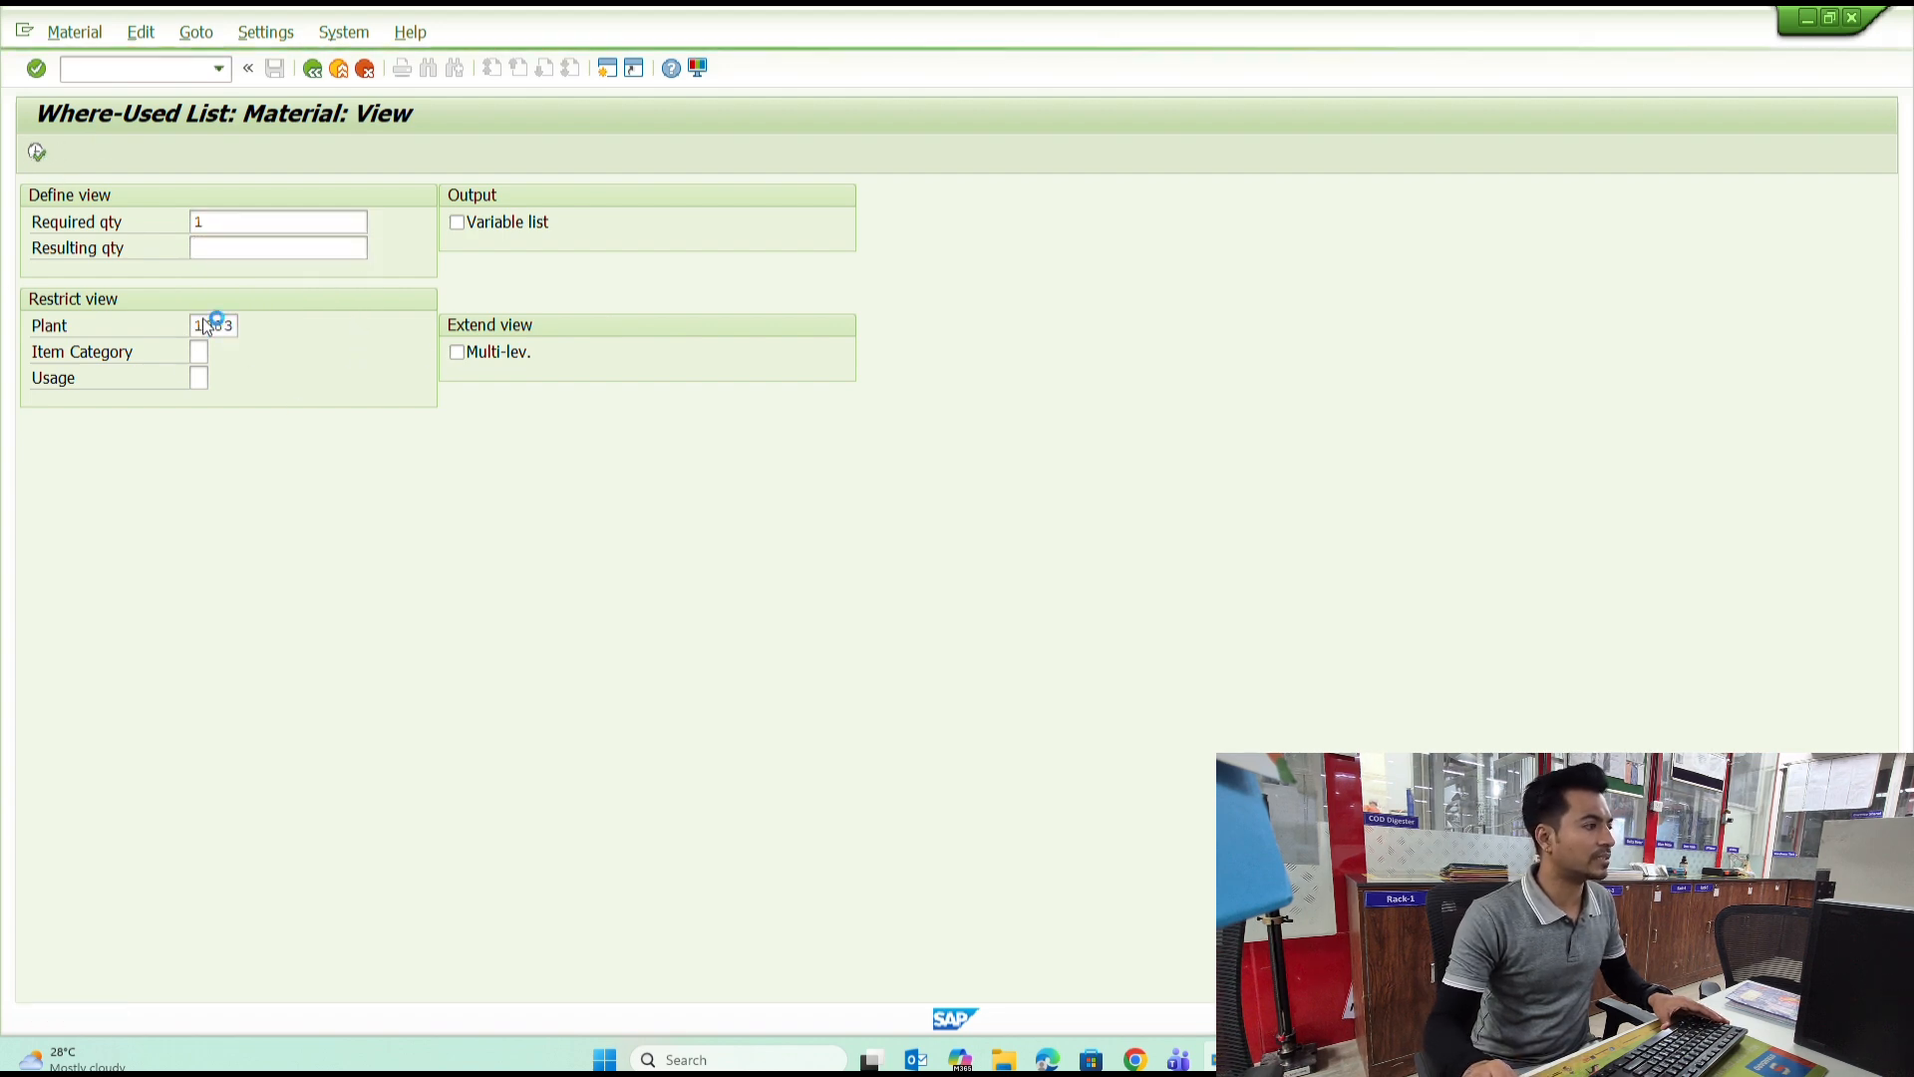
{"action": "key", "text": "alt+Tab"}
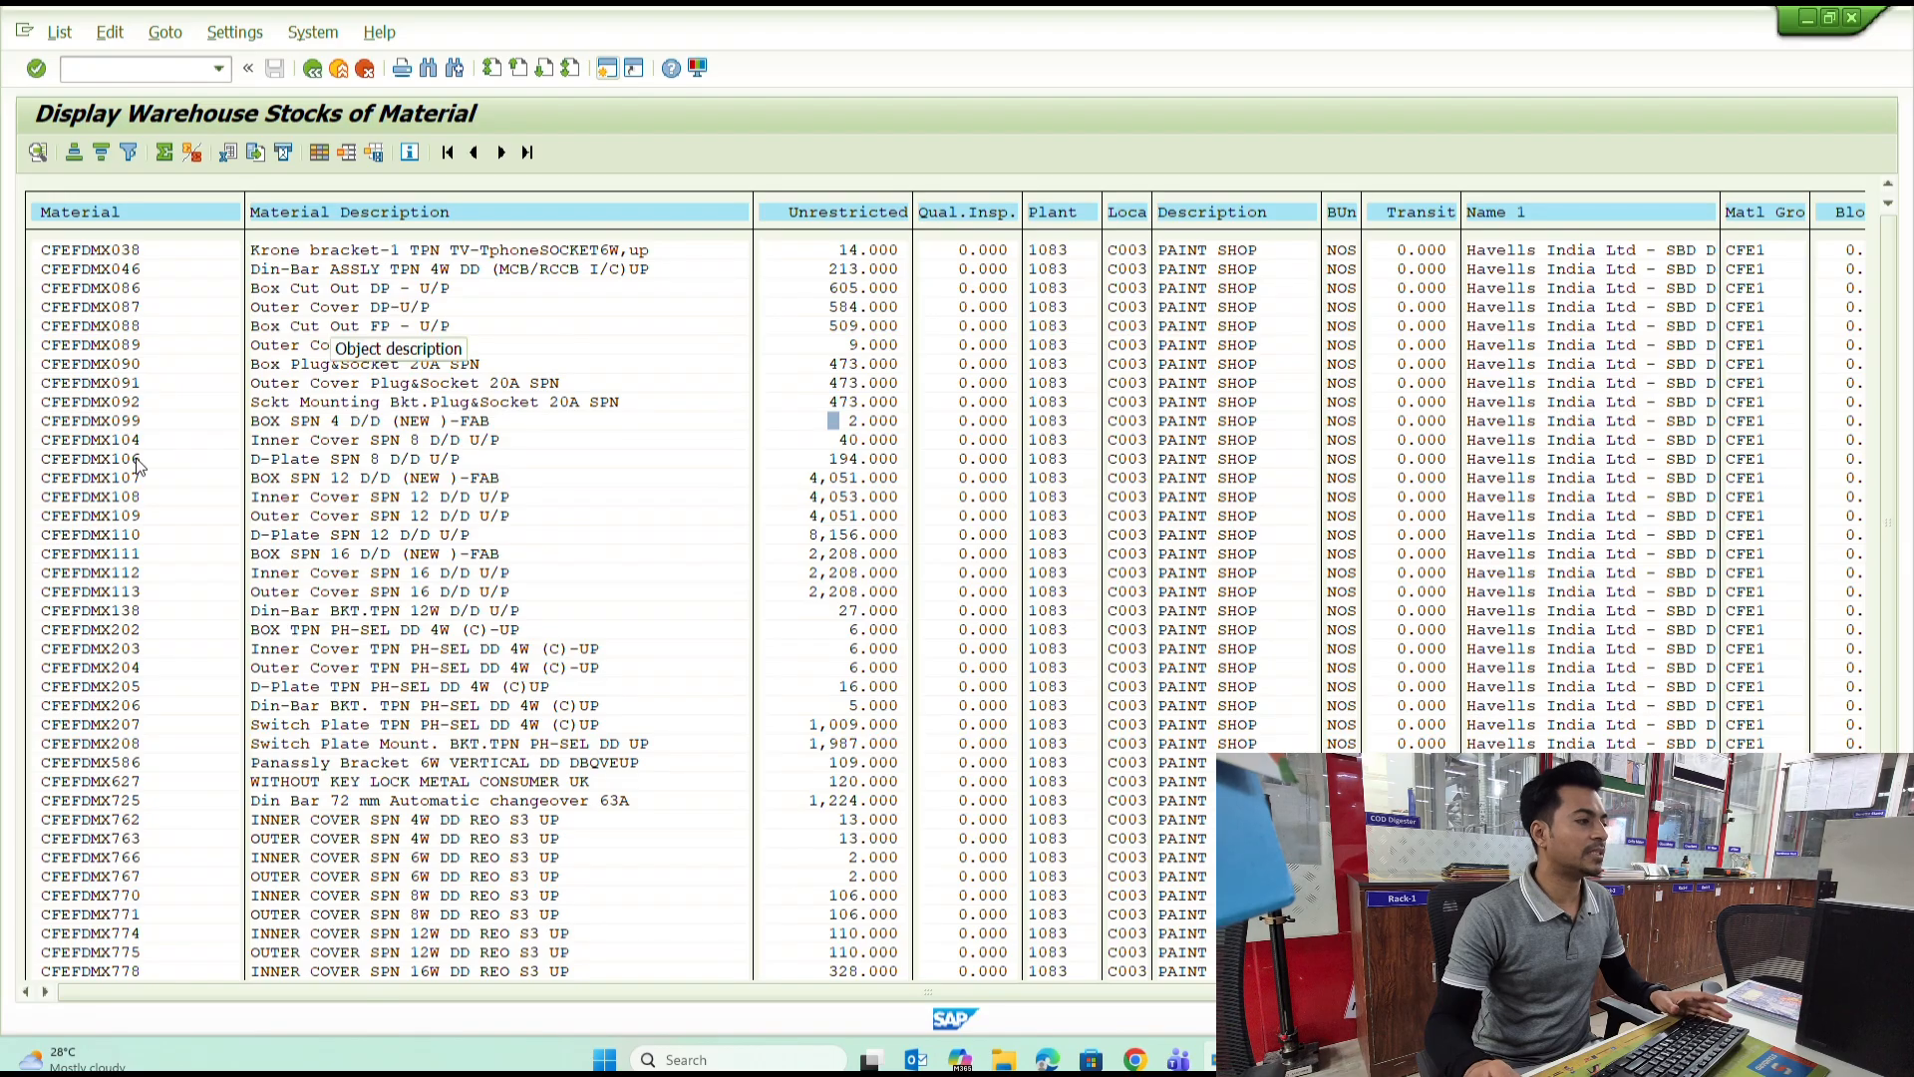
{"action": "key", "text": "alt+Tab"}
Copy the component number CFEFDMC145 of BOX SPN 4 D/D (NEW)-P and exit the where-used list to SAP Easy Access.
{"action": "left_click", "coordinate": [99, 366]}
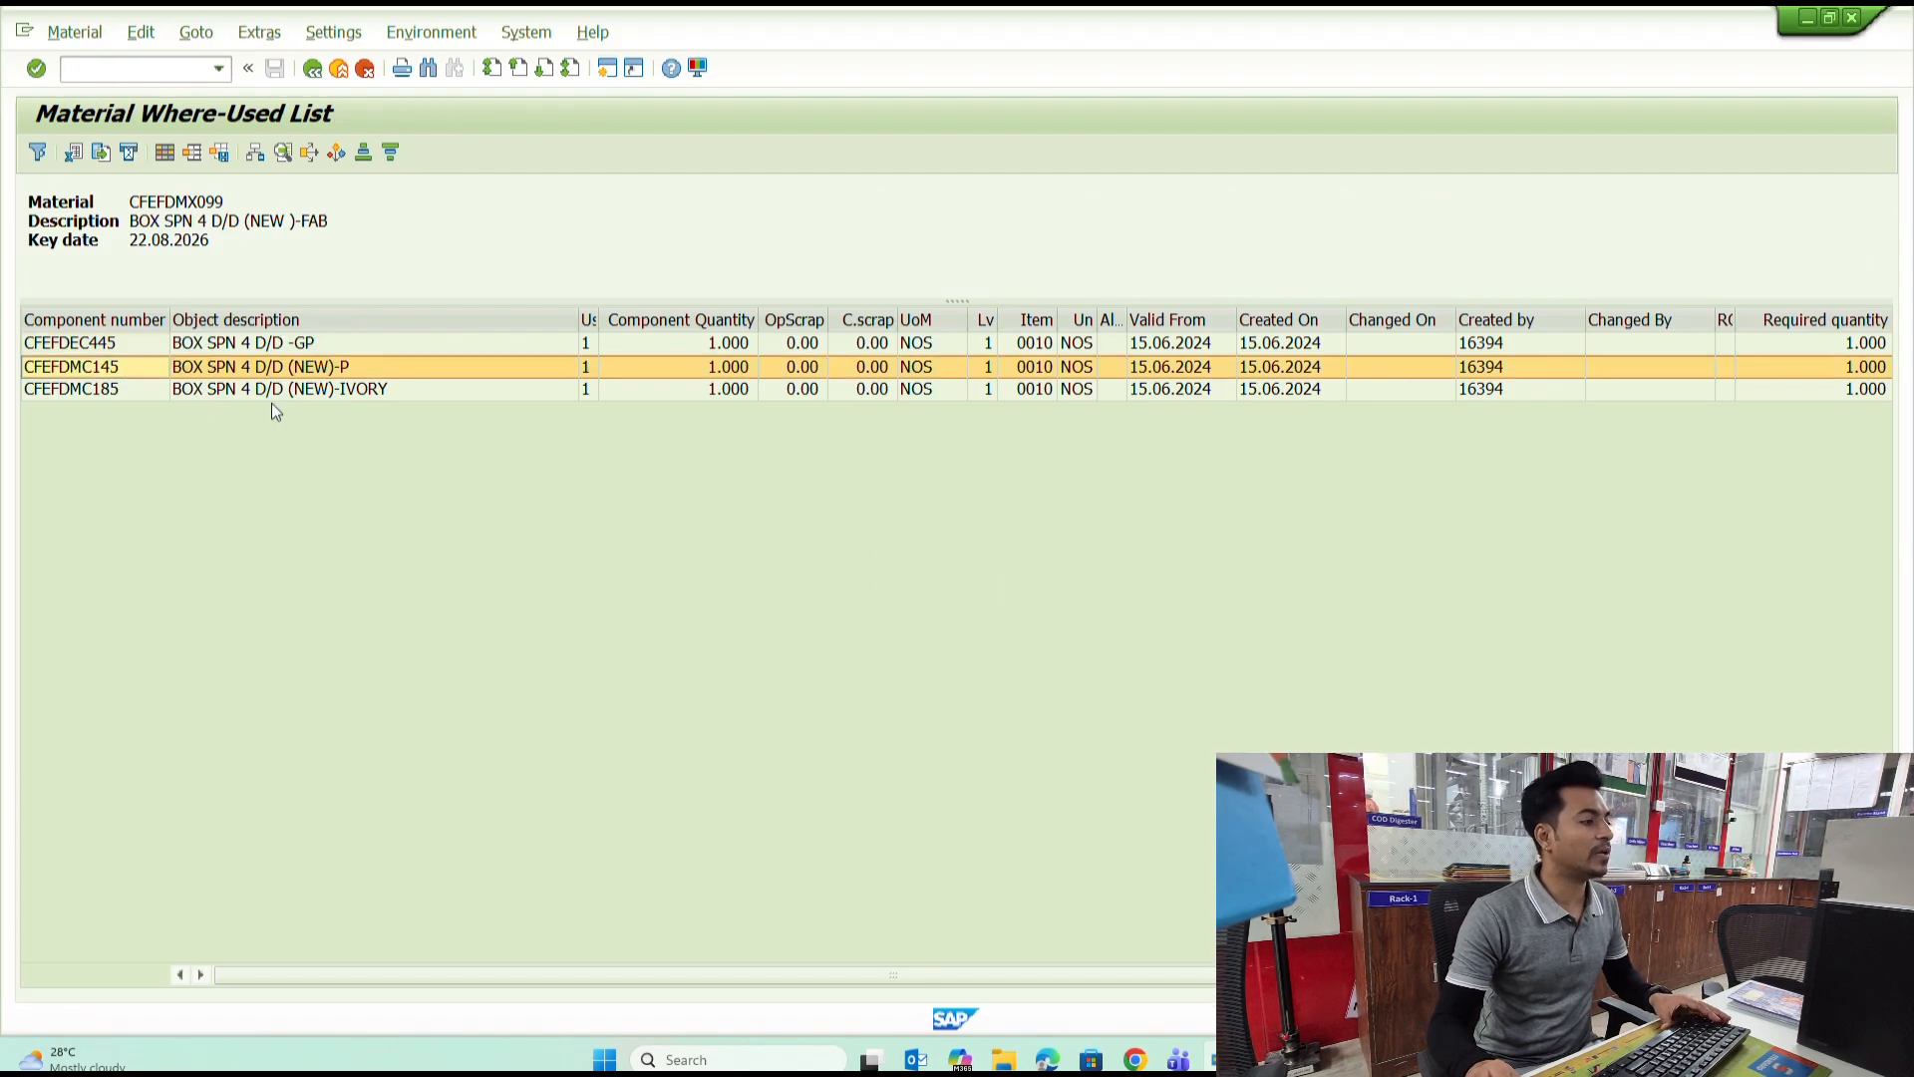
{"action": "key", "text": "ctrl+c"}
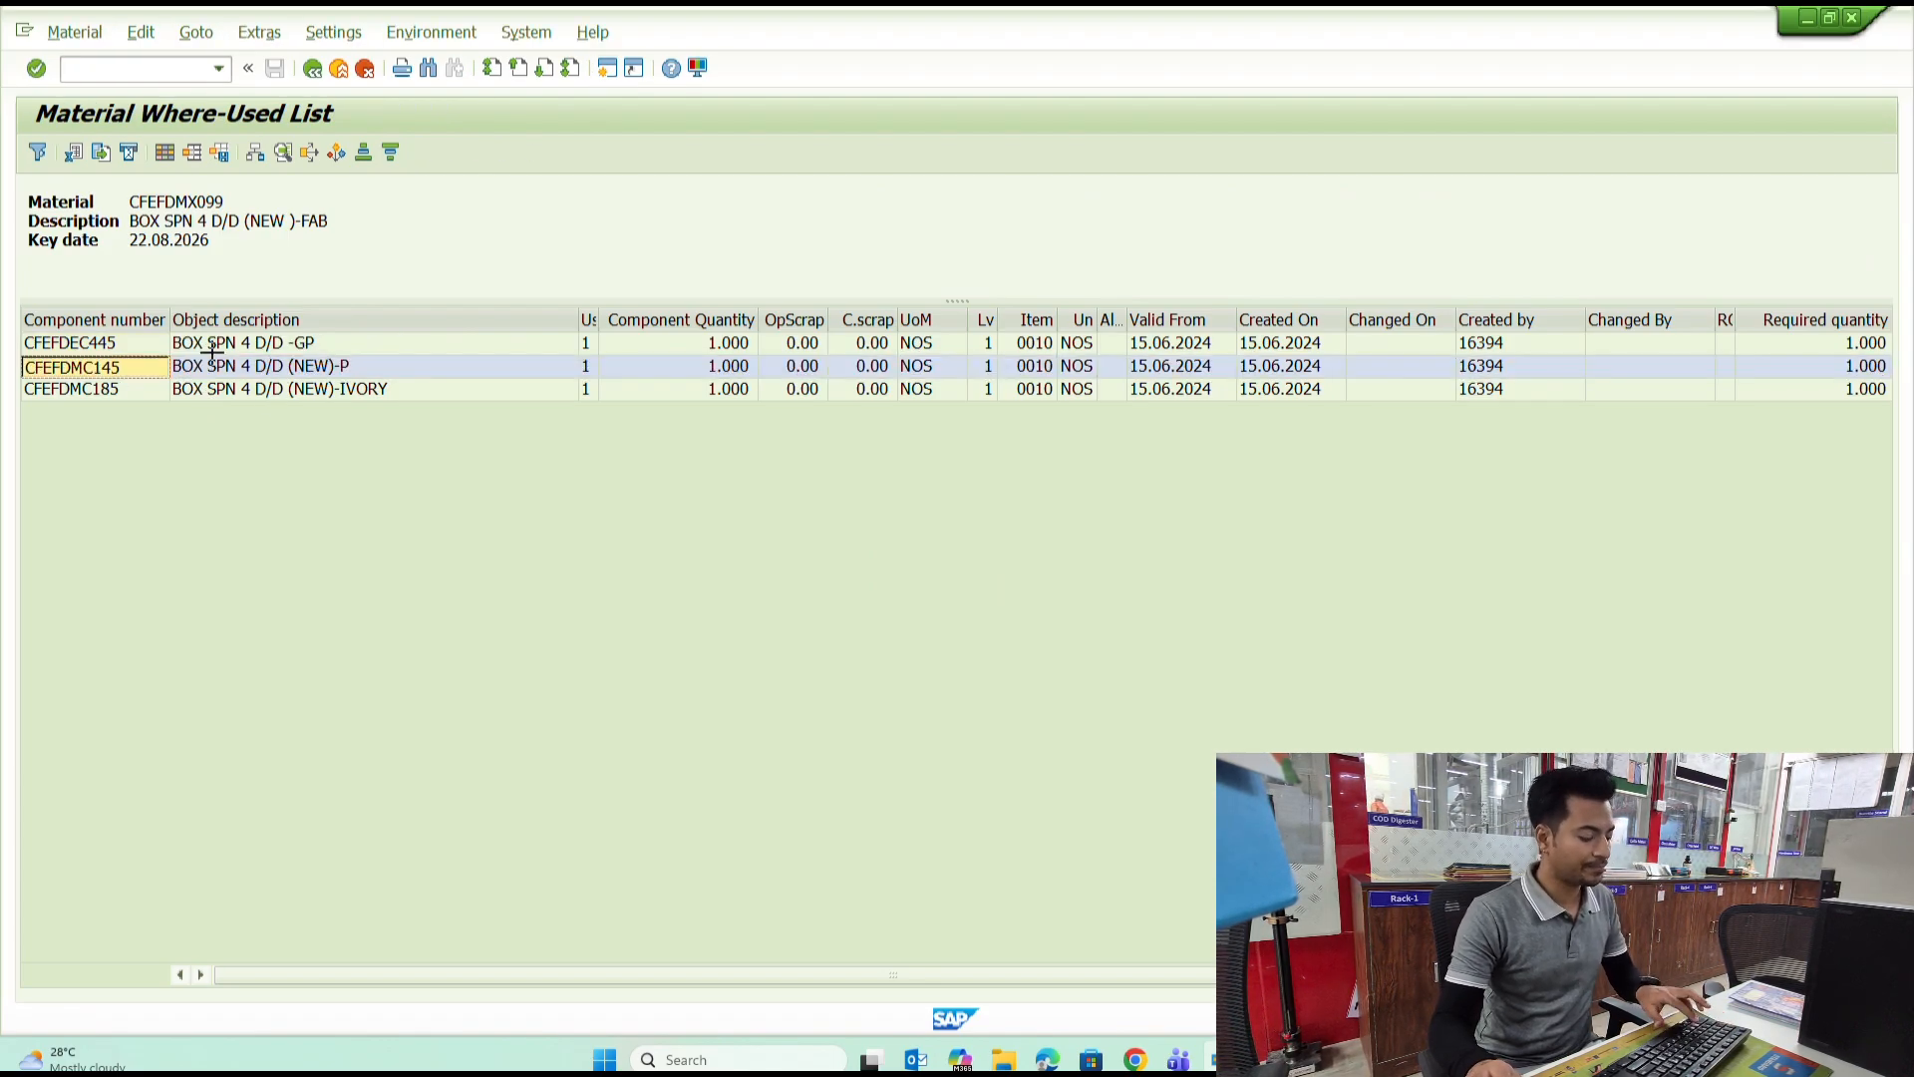
{"action": "left_click", "coordinate": [295, 372]}
{"action": "left_click", "coordinate": [107, 365]}
{"action": "left_click", "coordinate": [107, 364]}
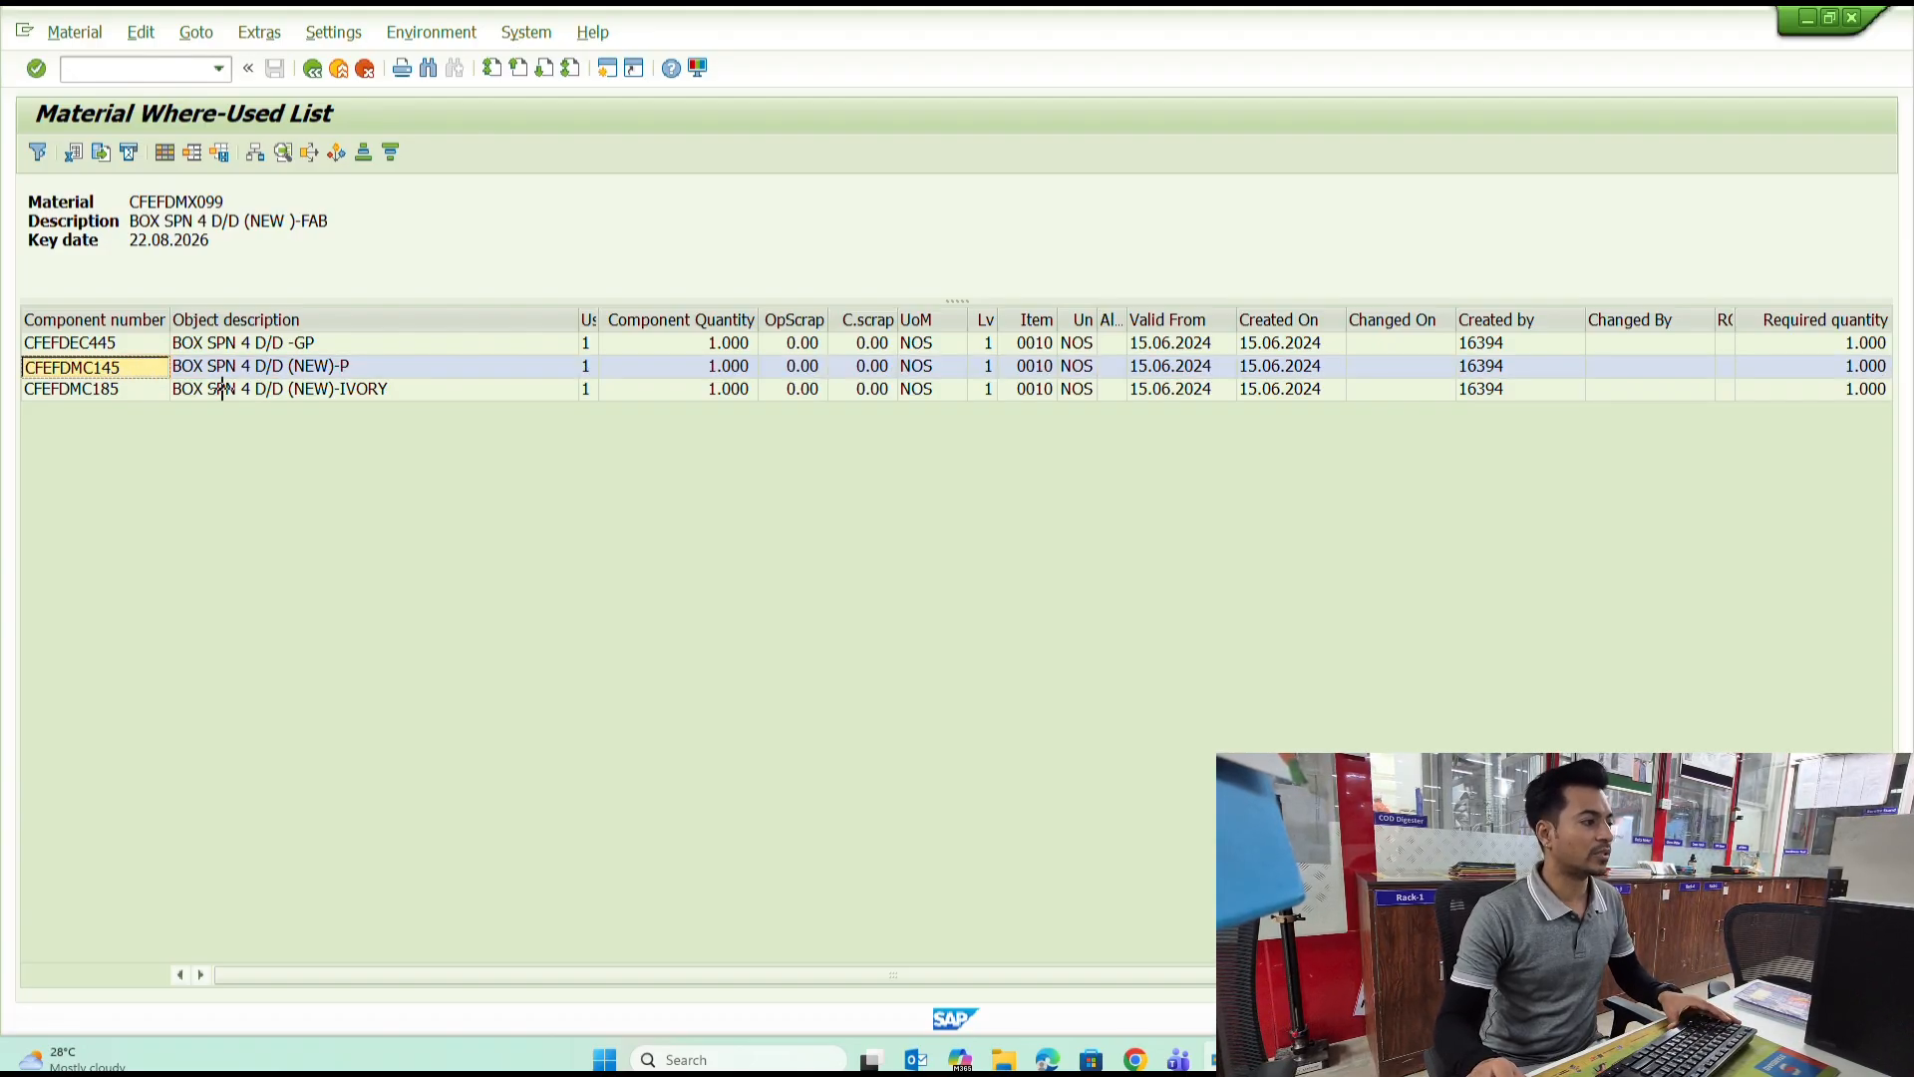
{"action": "key", "text": "F3"}
{"action": "key", "text": "F3"}
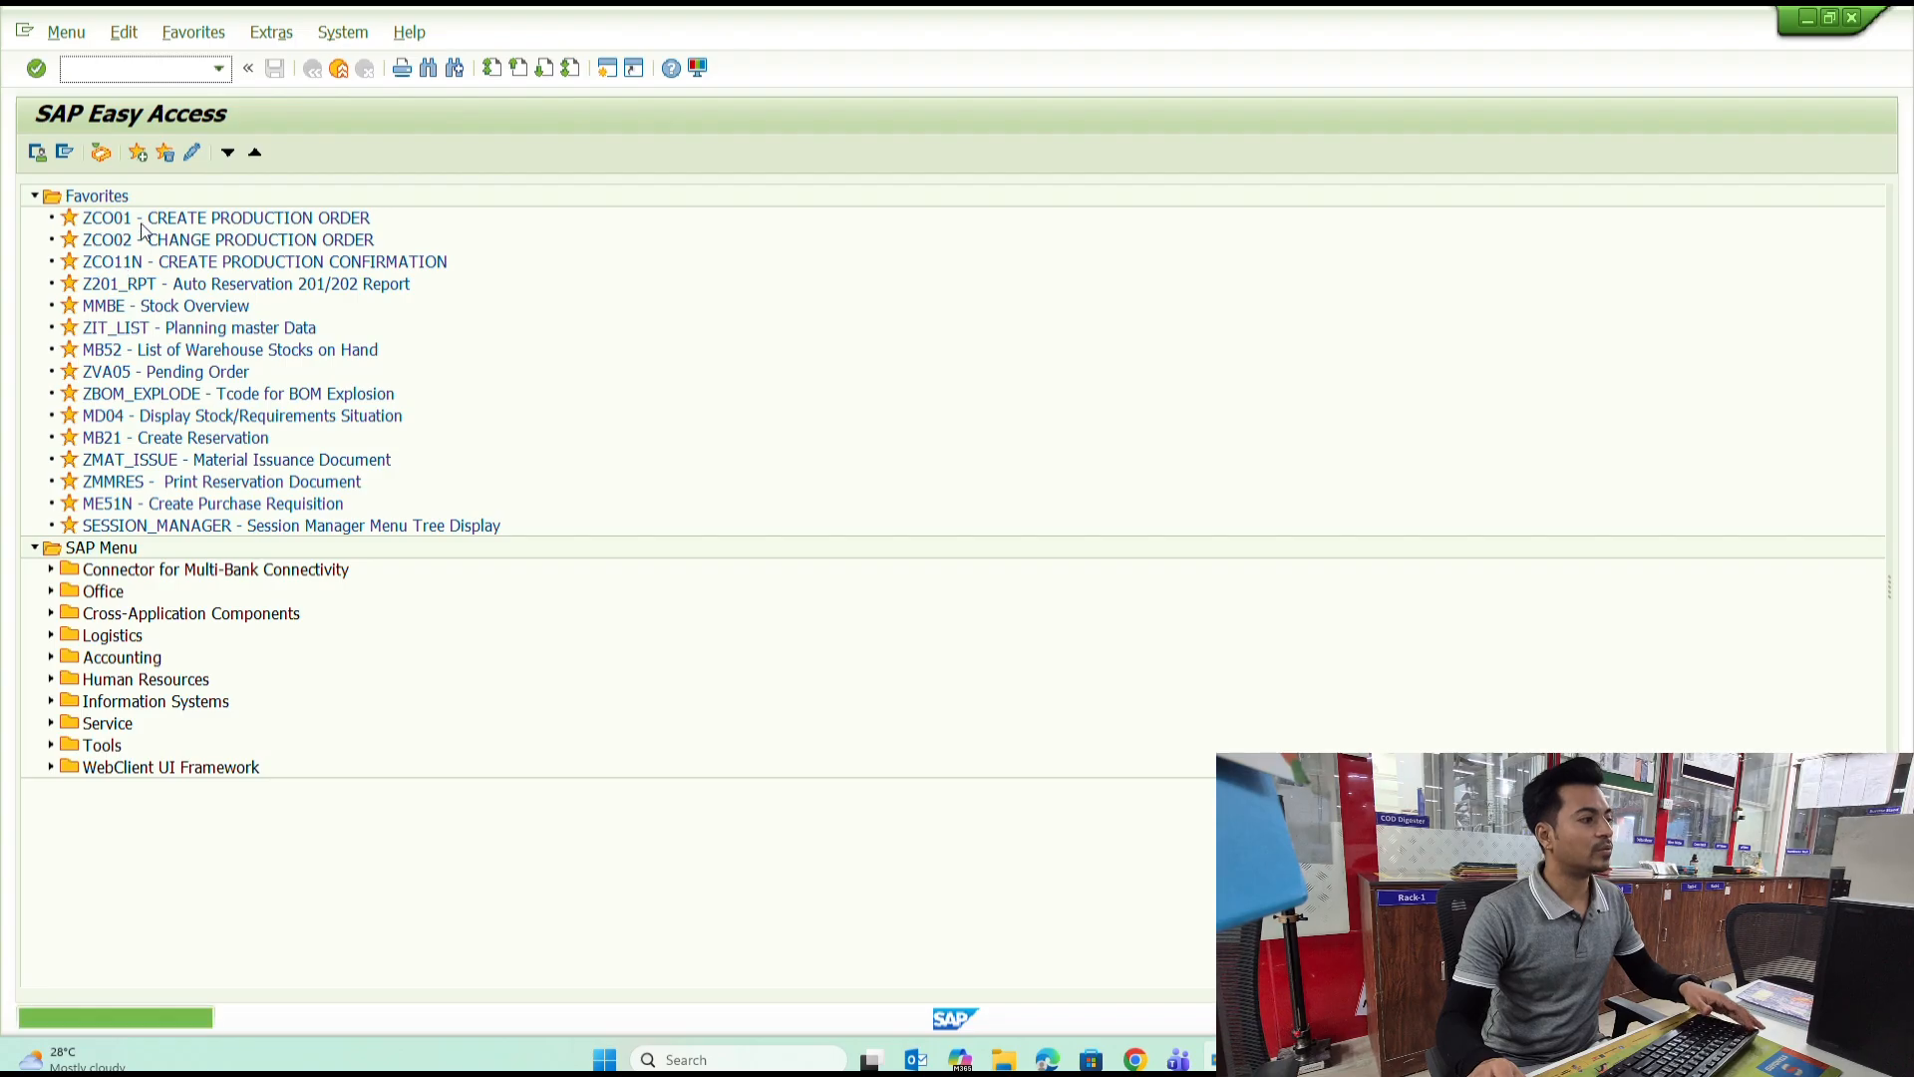
Start creating a production order for material CFEFDMC145 in plant 1083 with order type S001.
{"action": "double_click", "coordinate": [150, 219]}
{"action": "key", "text": "ctrl+v"}
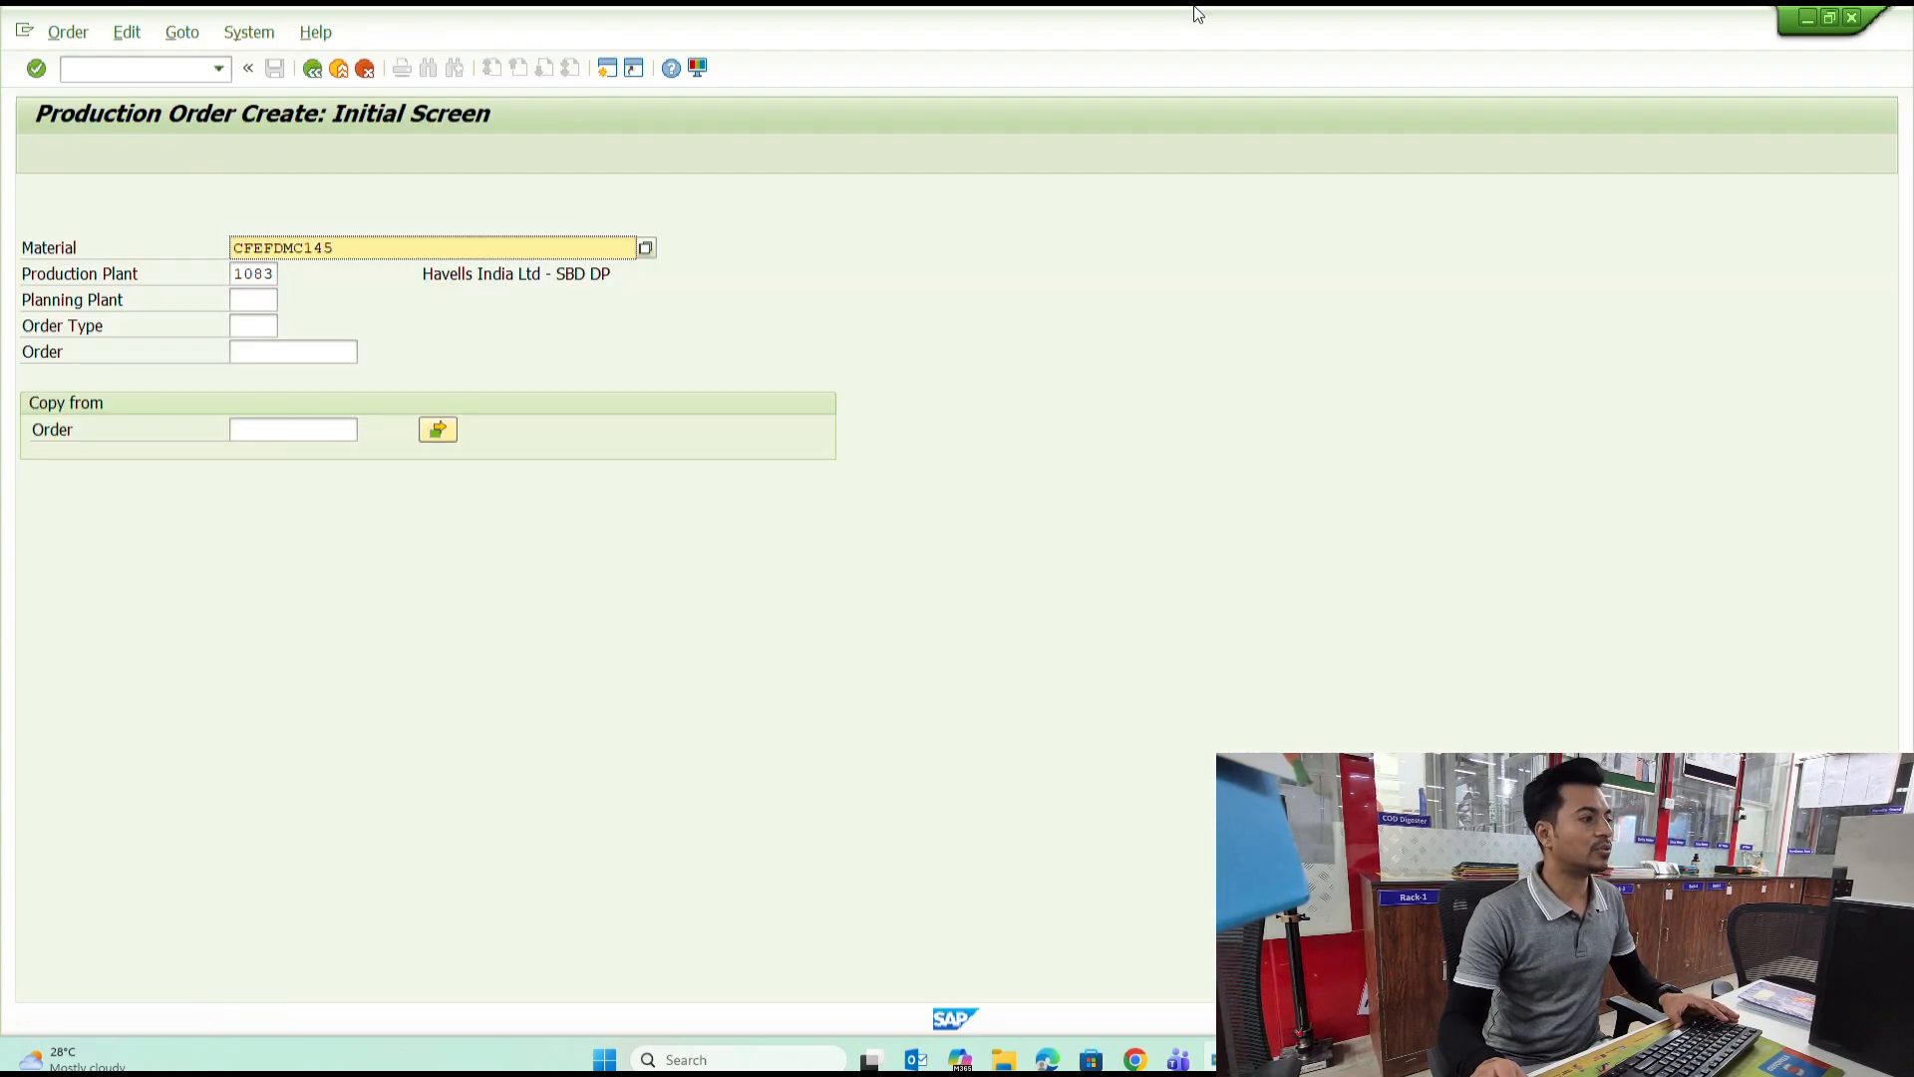
{"action": "key", "text": "Tab"}
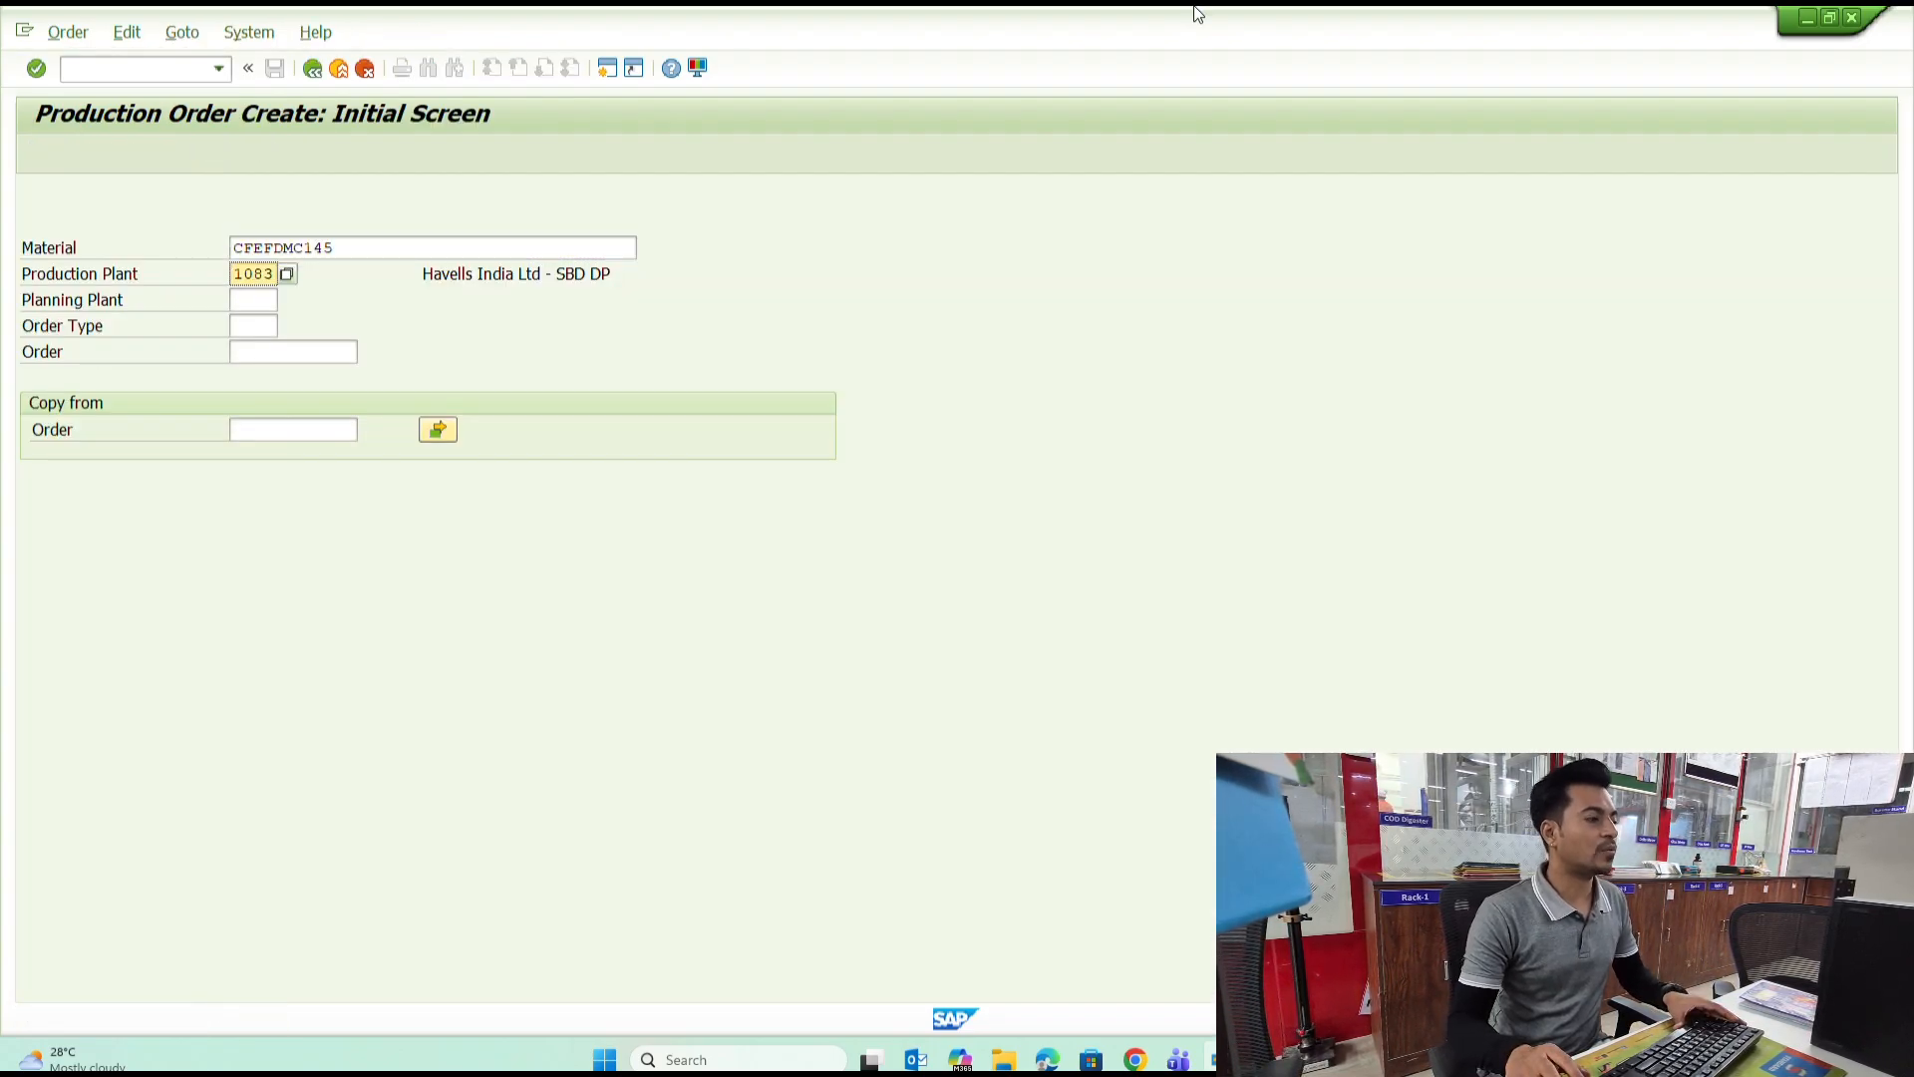
{"action": "key", "text": "Tab"}
{"action": "key", "text": "Tab"}
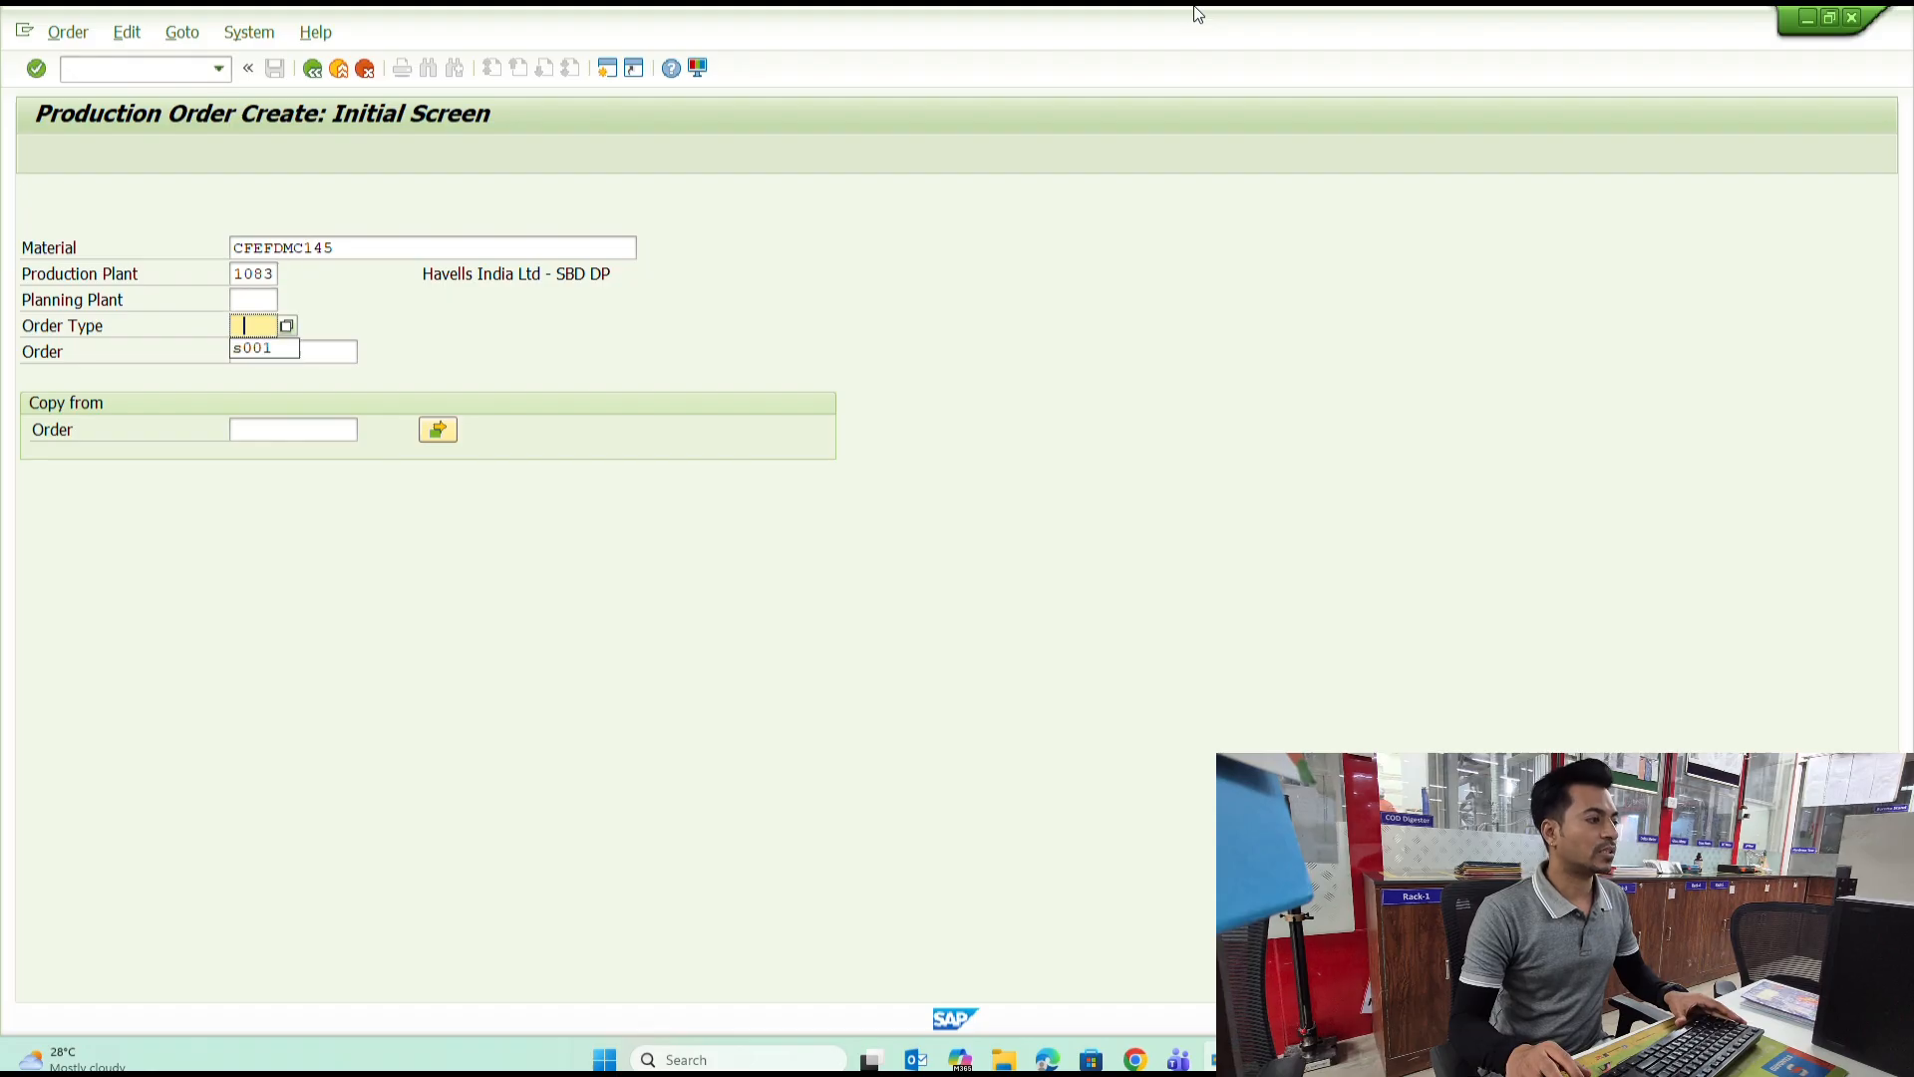
{"action": "key", "text": "Down"}
{"action": "key", "text": "Return"}
{"action": "key", "text": "Return"}
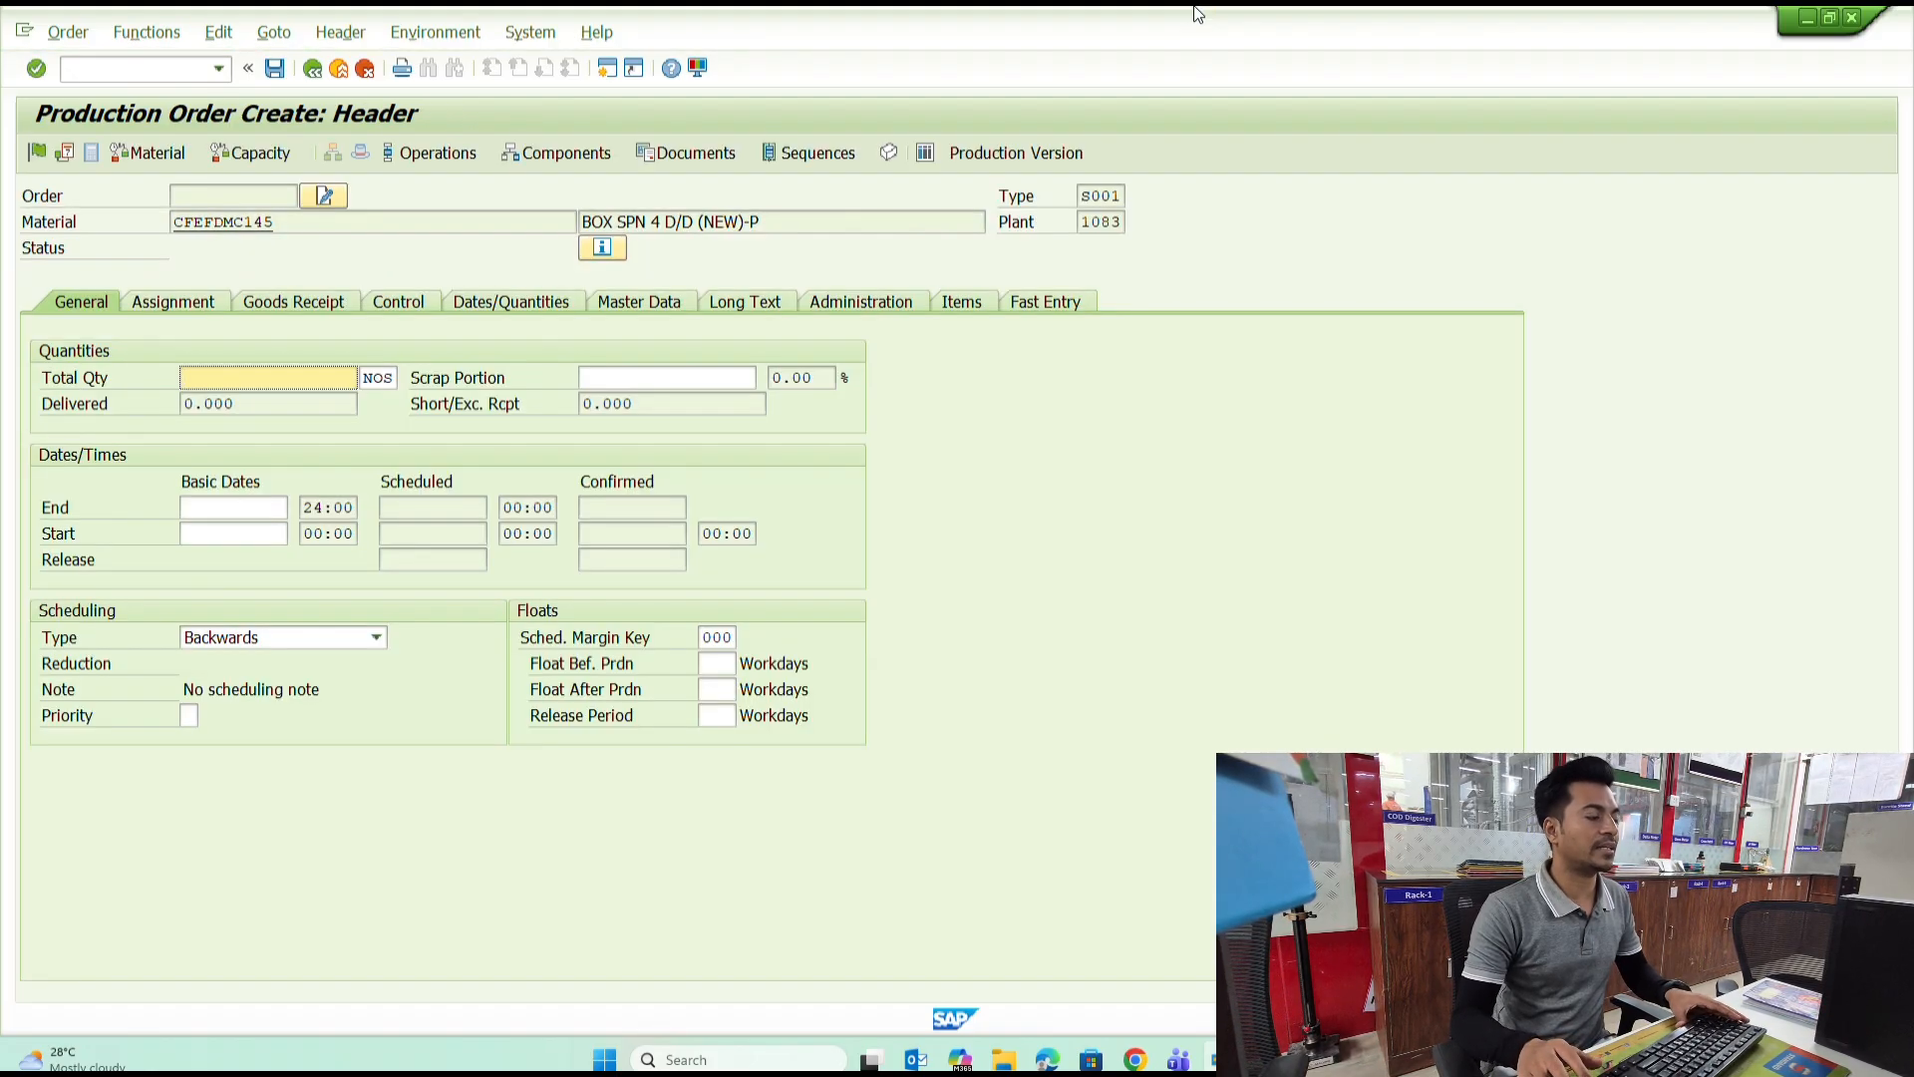
Set the production order's total quantity to 2 and its basic end date to 22.08.2026, and confirm the header entries.
{"action": "type", "text": "2"}
{"action": "key", "text": "Tab"}
{"action": "key", "text": "Tab"}
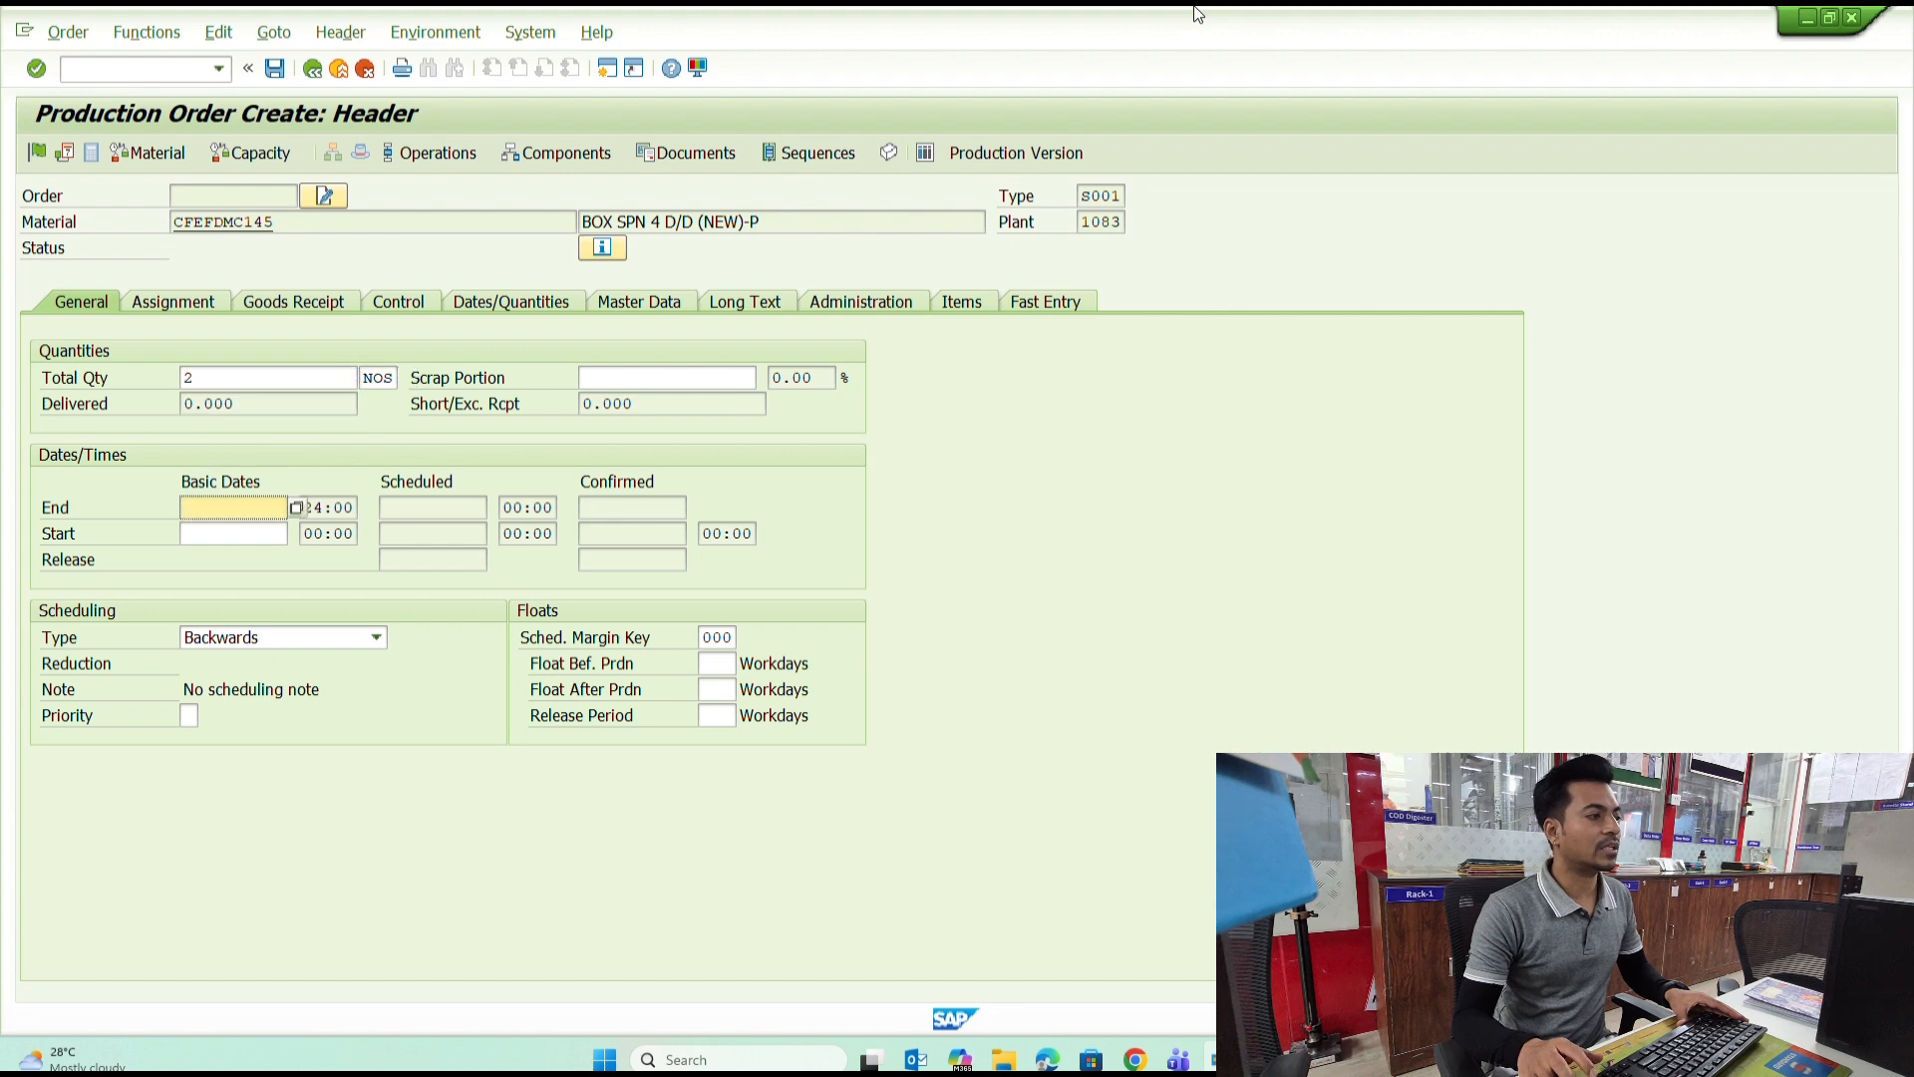
{"action": "type", "text": "22."}
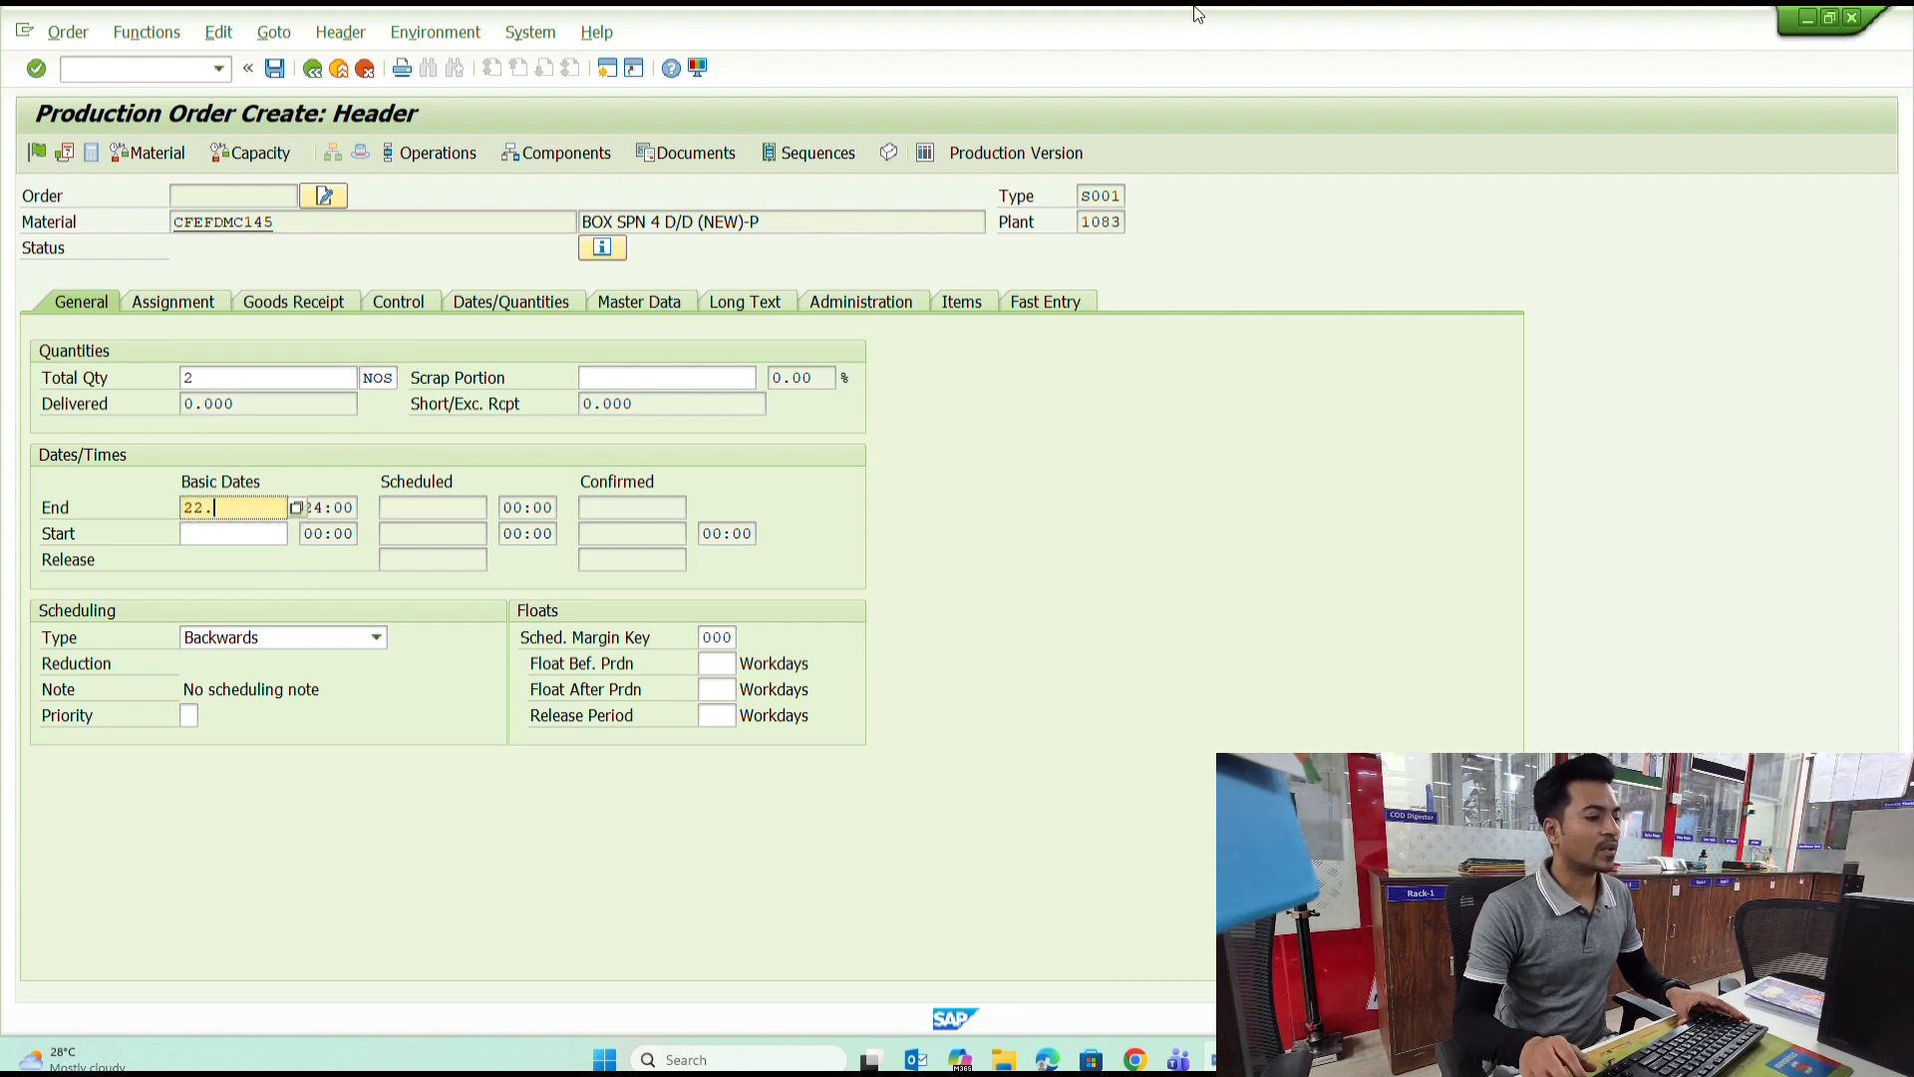
{"action": "type", "text": "08.2026"}
{"action": "key", "text": "Return"}
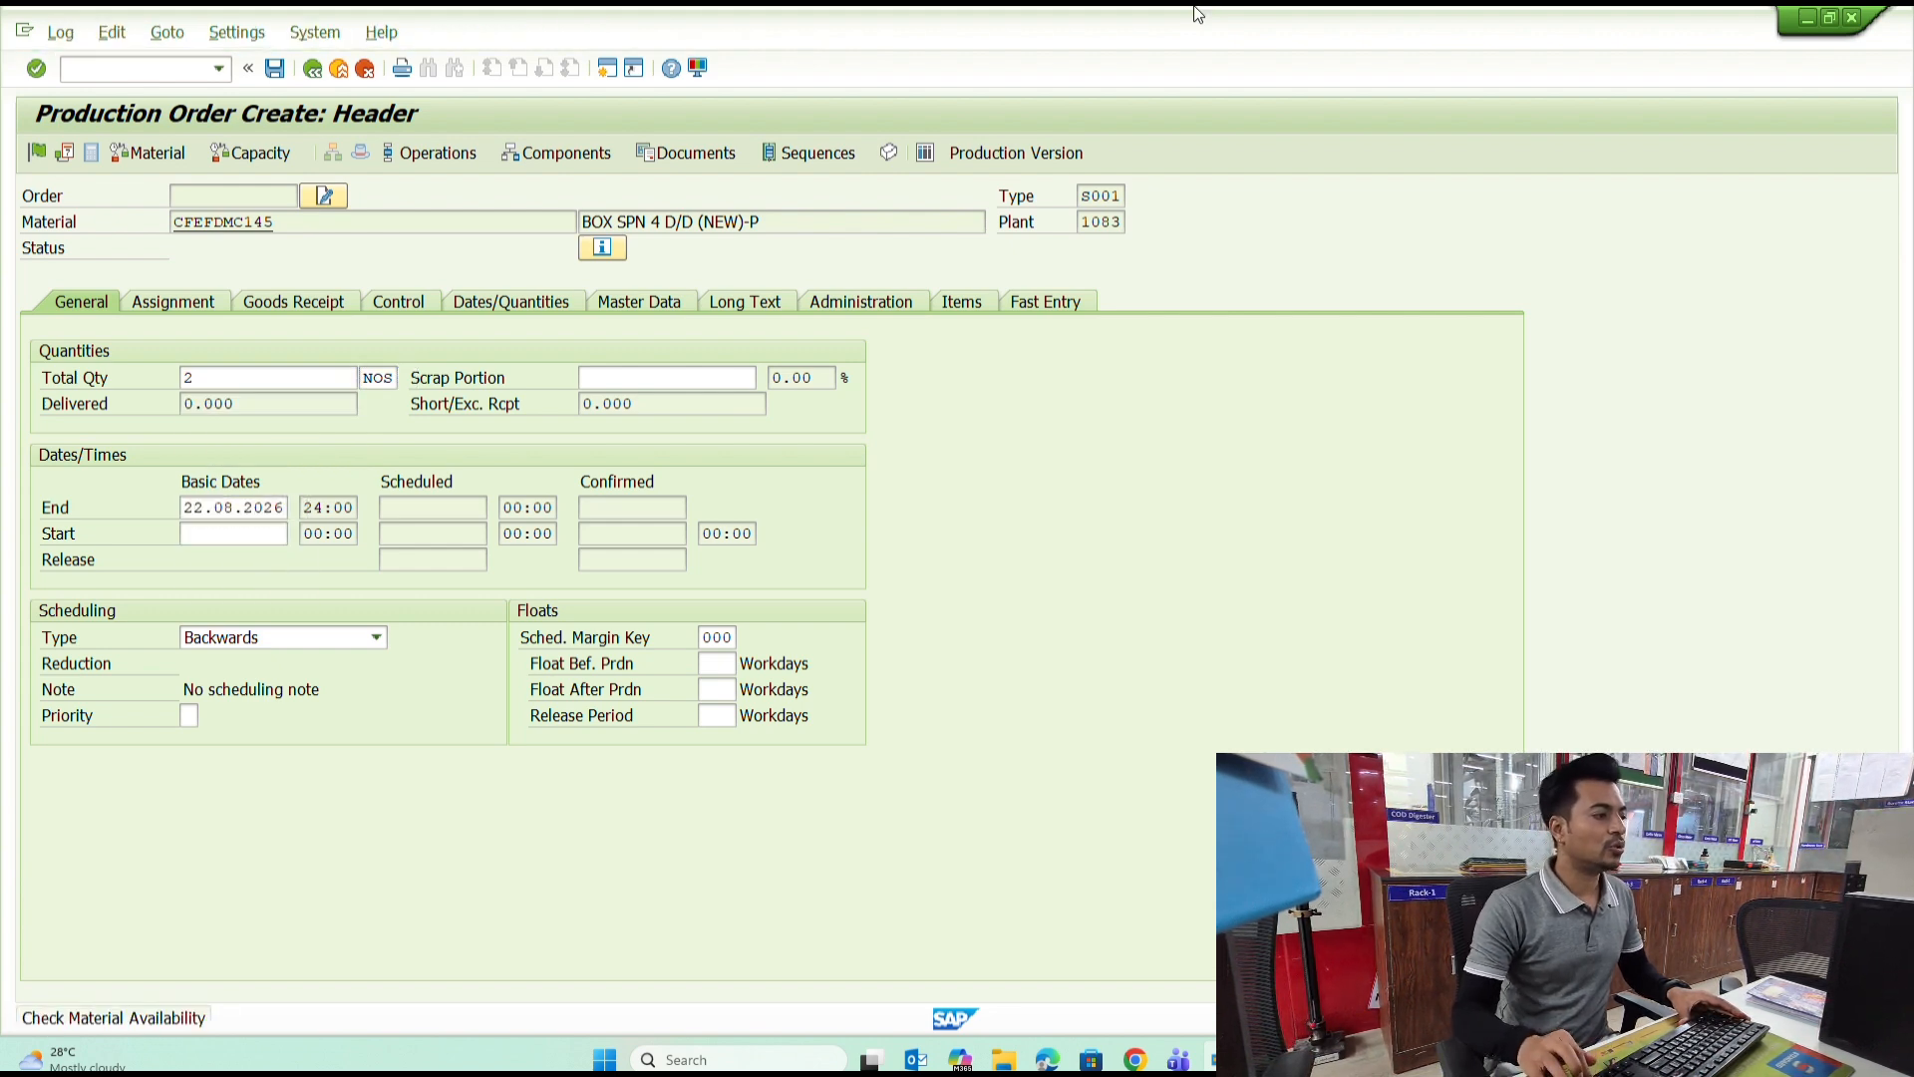
{"action": "key", "text": "Return"}
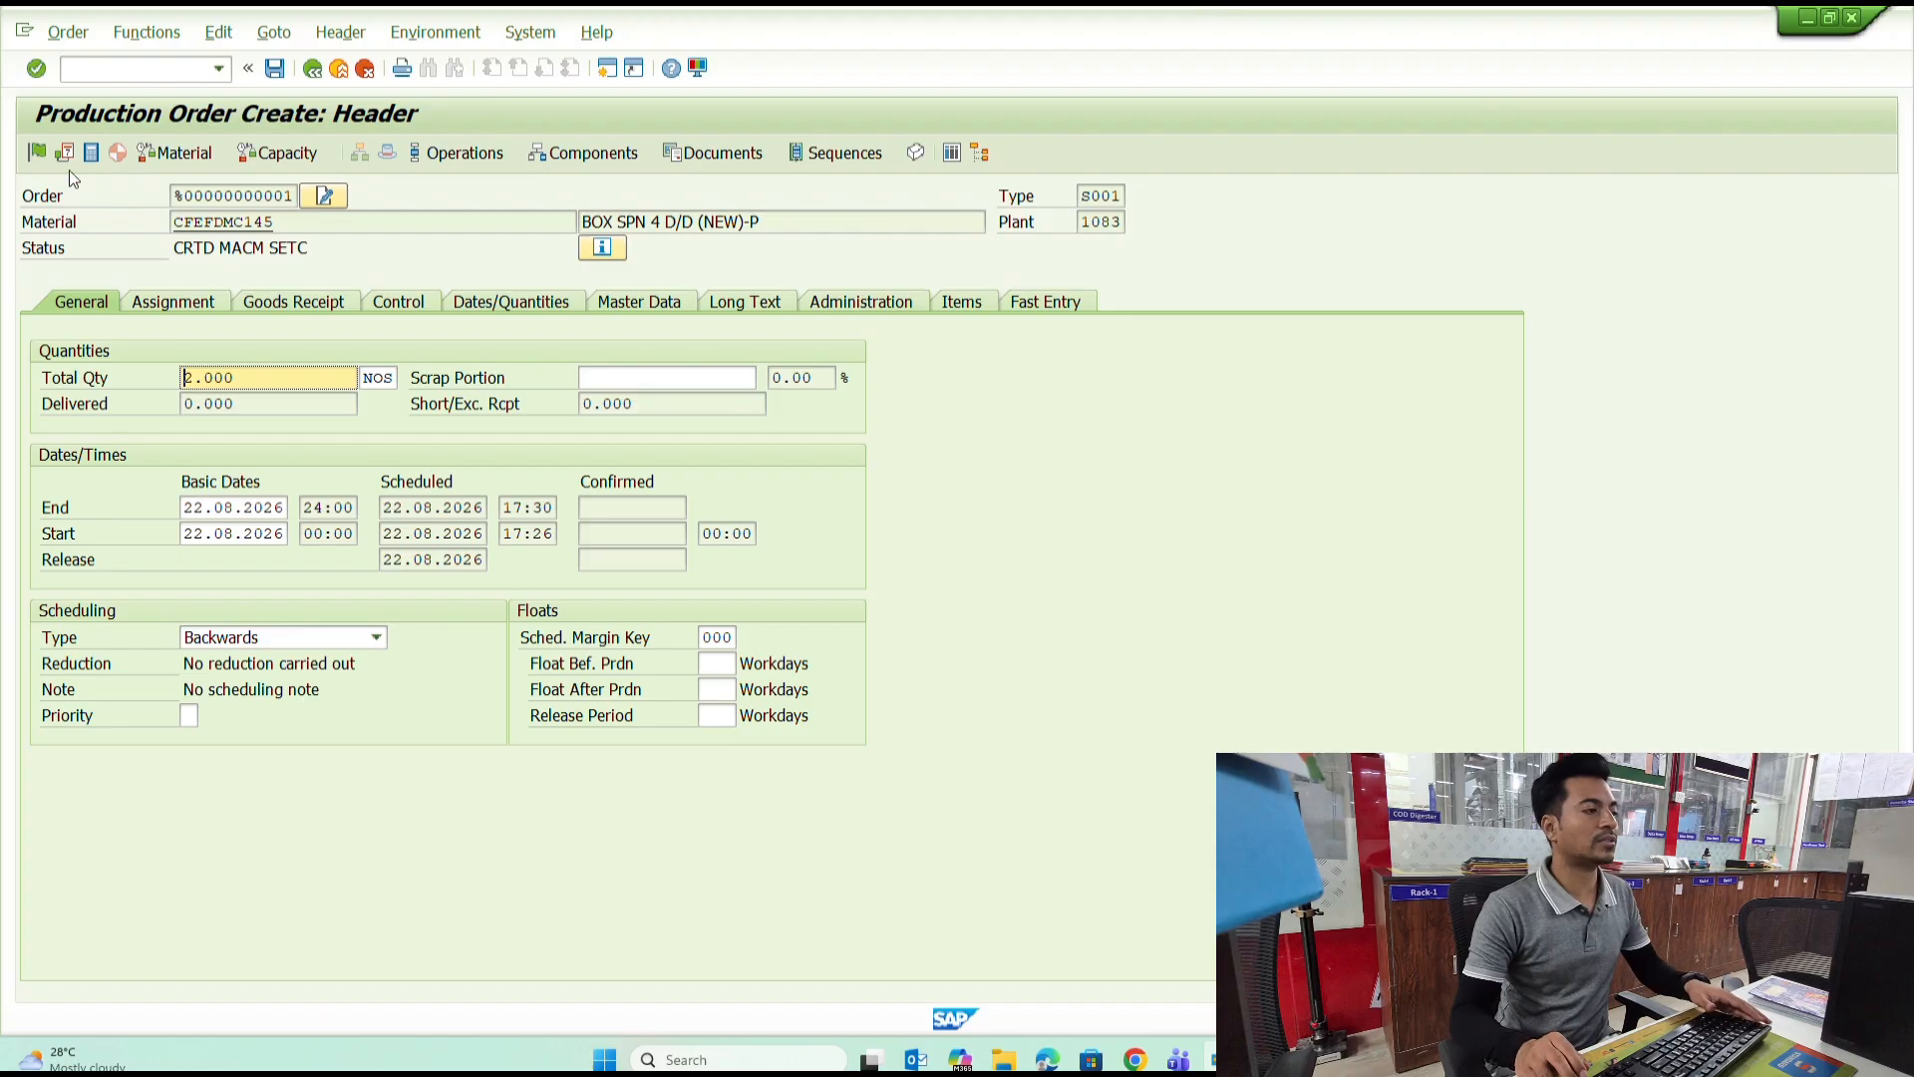
Release and save the production order, and return to SAP Easy Access.
{"action": "left_click", "coordinate": [37, 152]}
{"action": "left_click", "coordinate": [274, 68]}
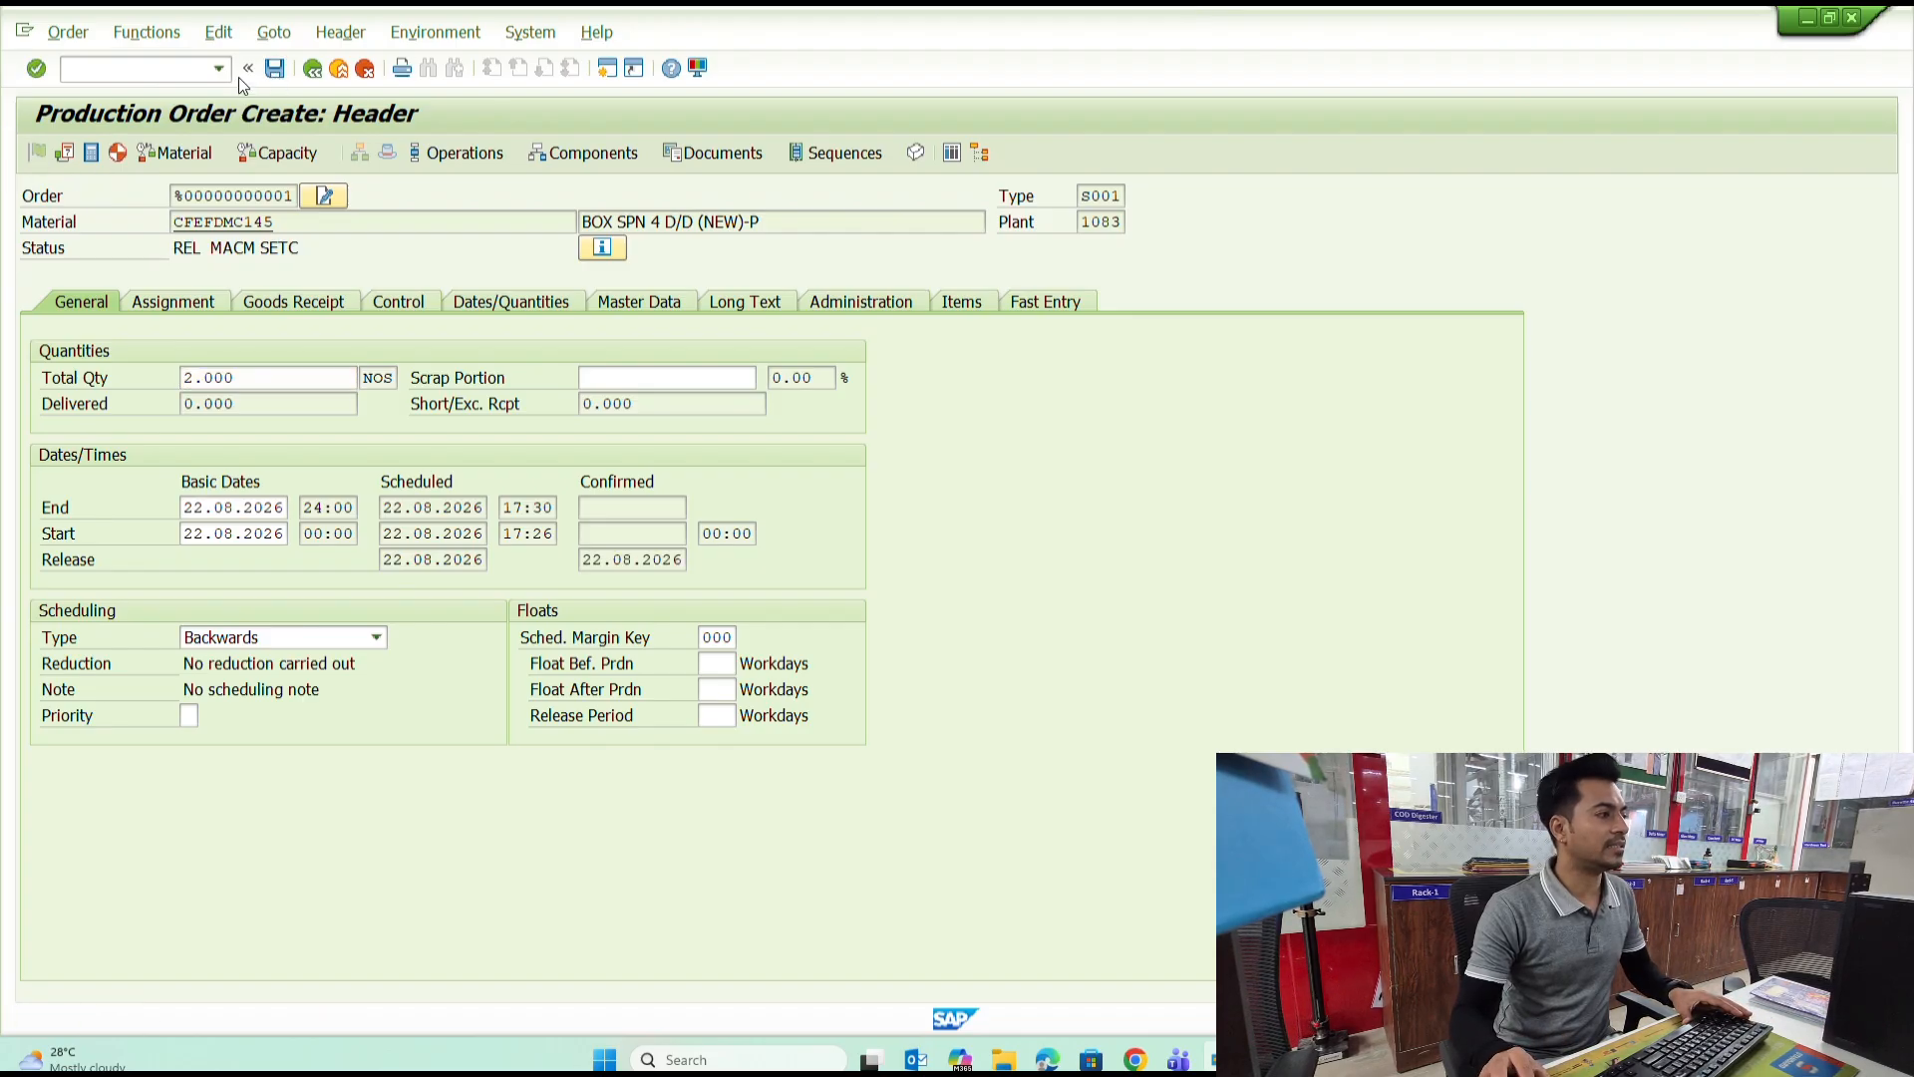
{"action": "key", "text": "F3"}
Copy the saved order's number from the Change Production Order transaction and leave that transaction.
{"action": "key", "text": "Down"}
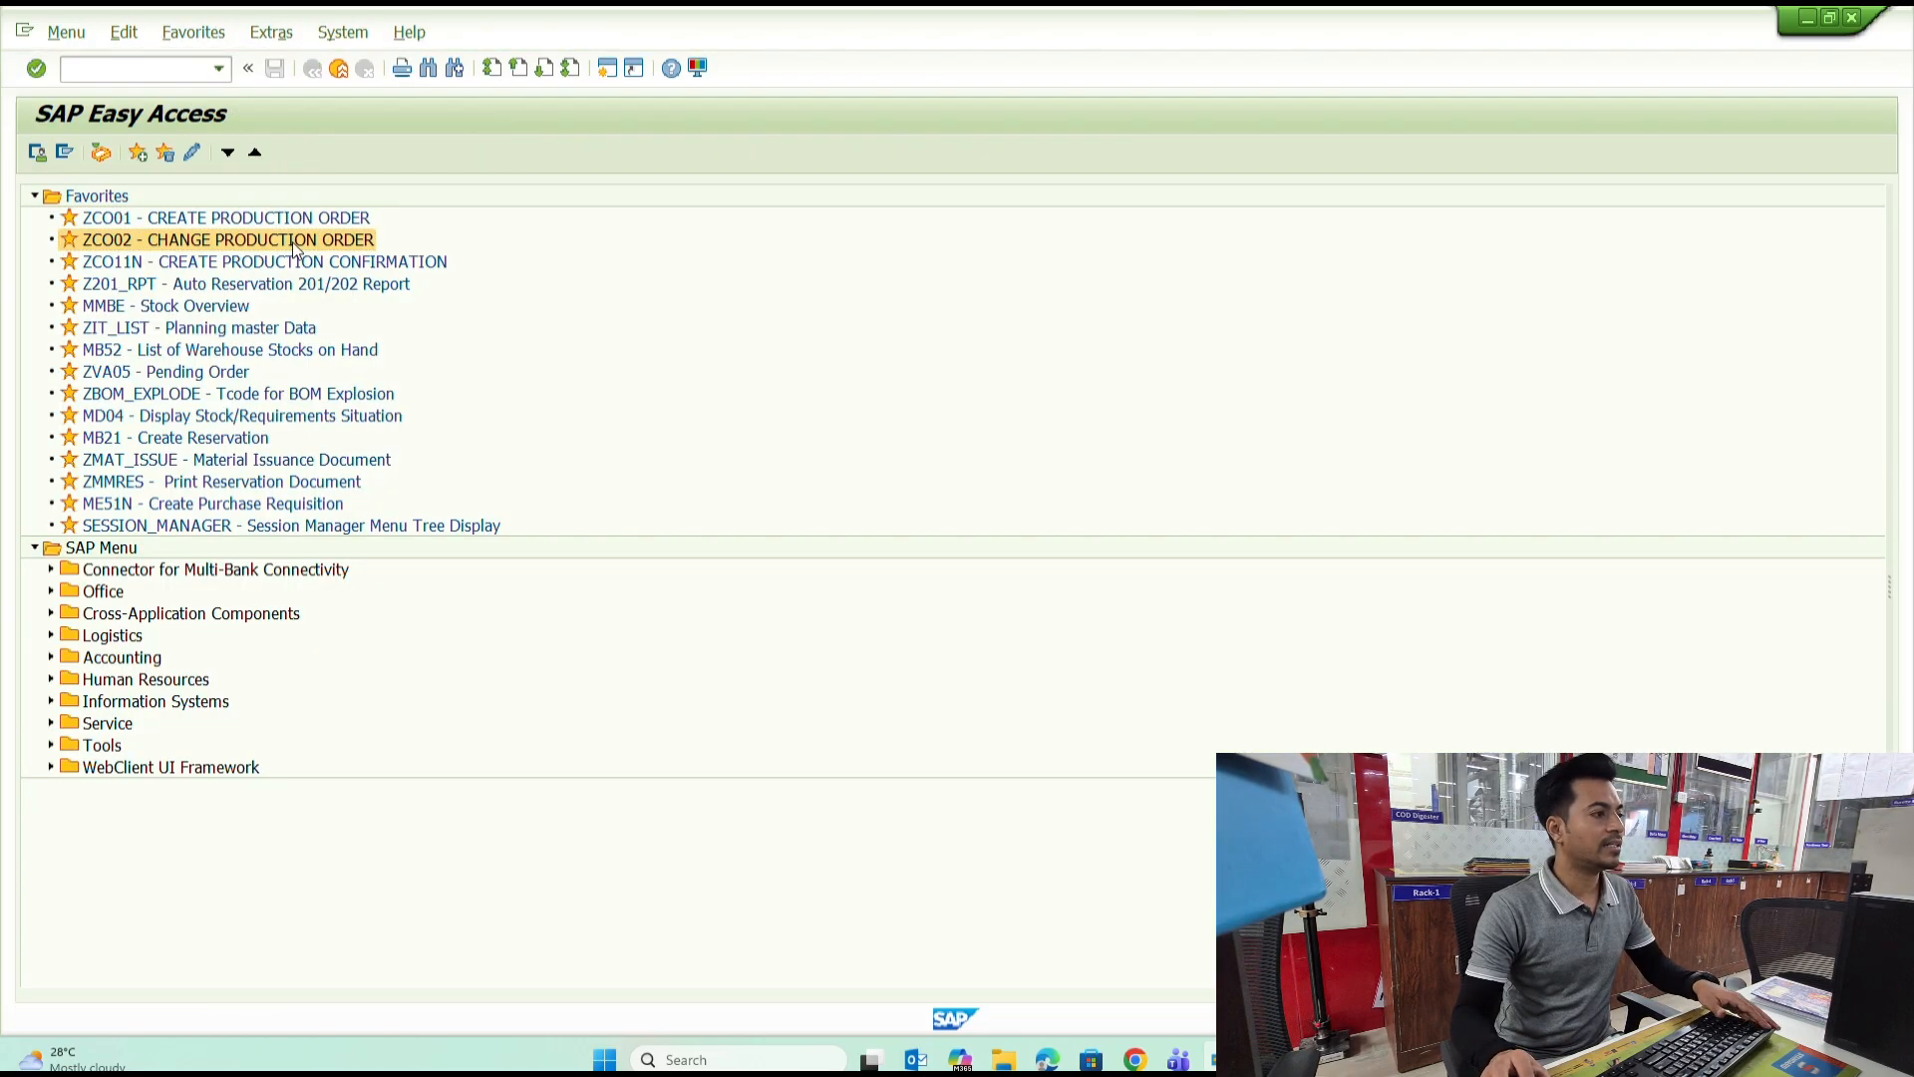
{"action": "key", "text": "Return"}
{"action": "key", "text": "F3"}
{"action": "key", "text": "Down"}
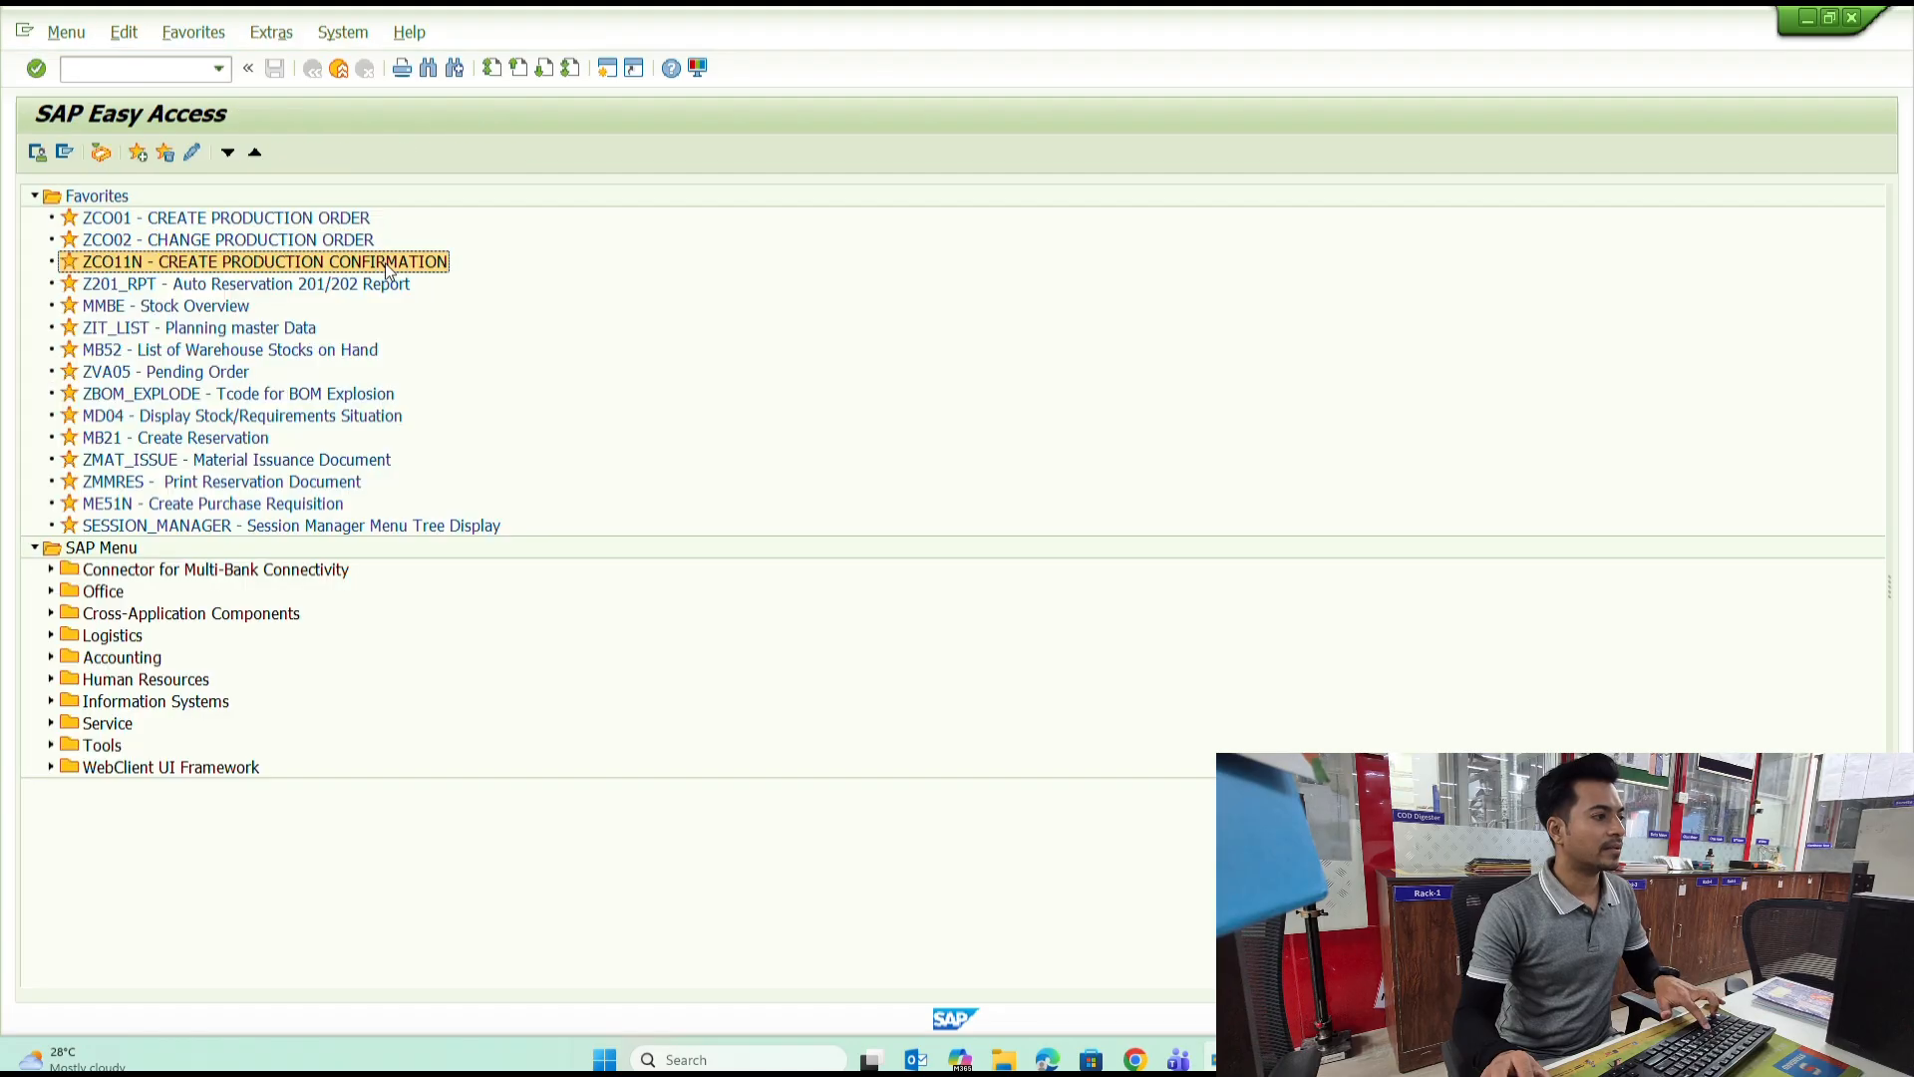
Confirm the new production order in ZCO11N, review its goods movements, save the confirmation and return to SAP Easy Access.
{"action": "key", "text": "Return"}
{"action": "key", "text": "ctrl+v"}
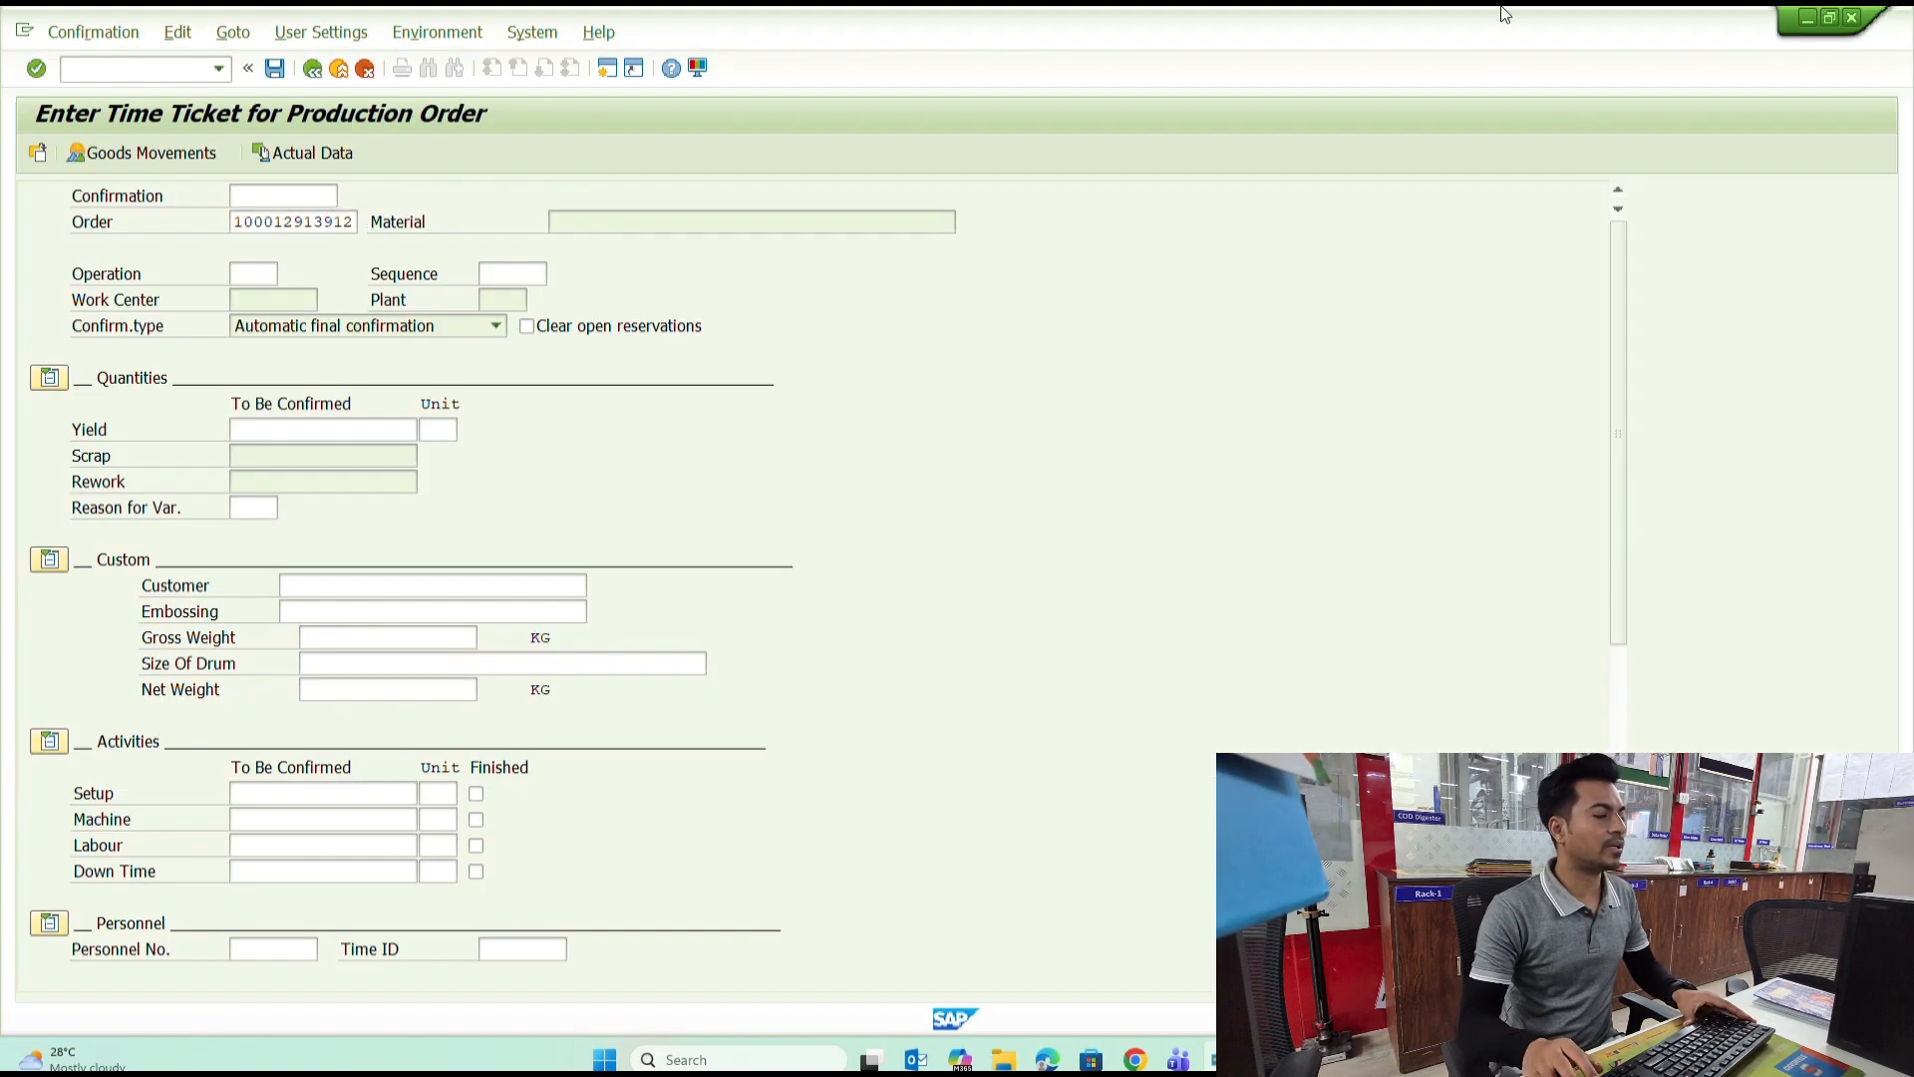
{"action": "key", "text": "Return"}
{"action": "key", "text": "F7"}
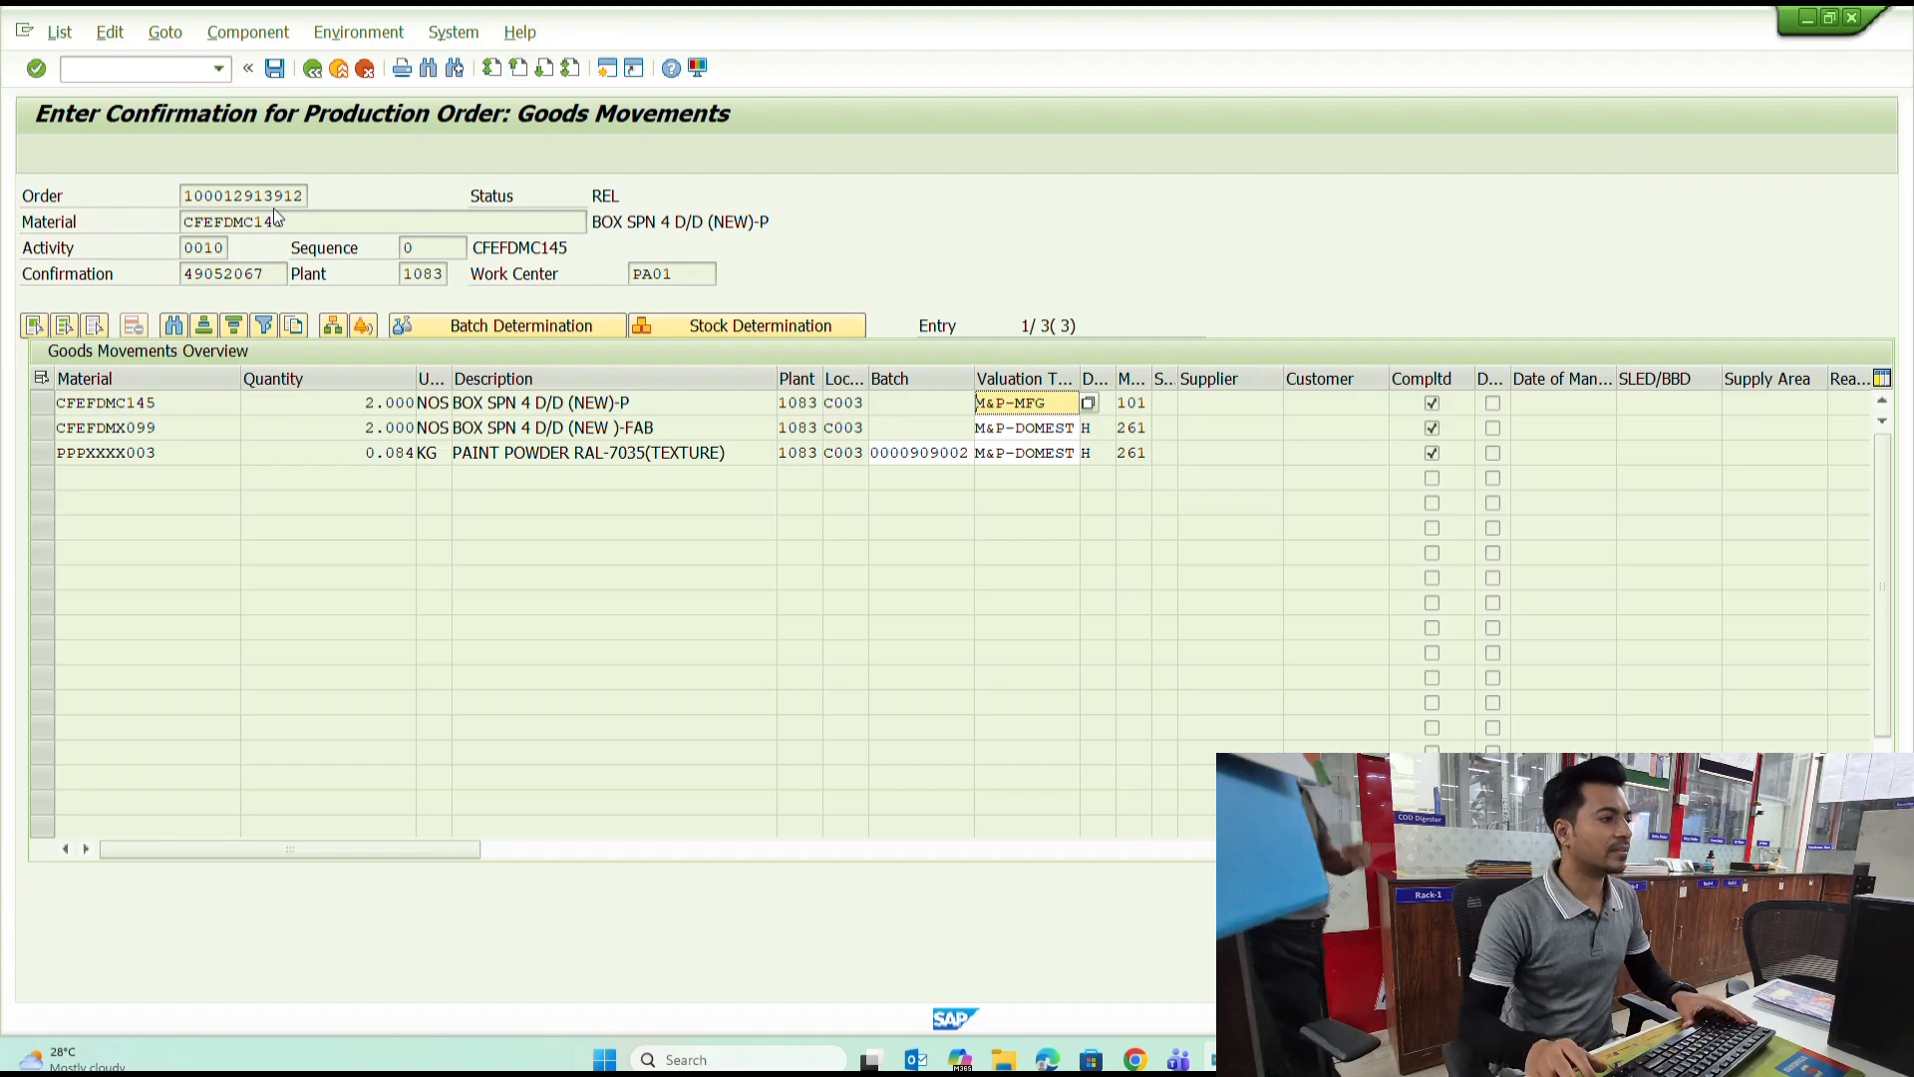
{"action": "left_click_drag", "start_coordinate": [688, 405], "coordinate": [16, 434]}
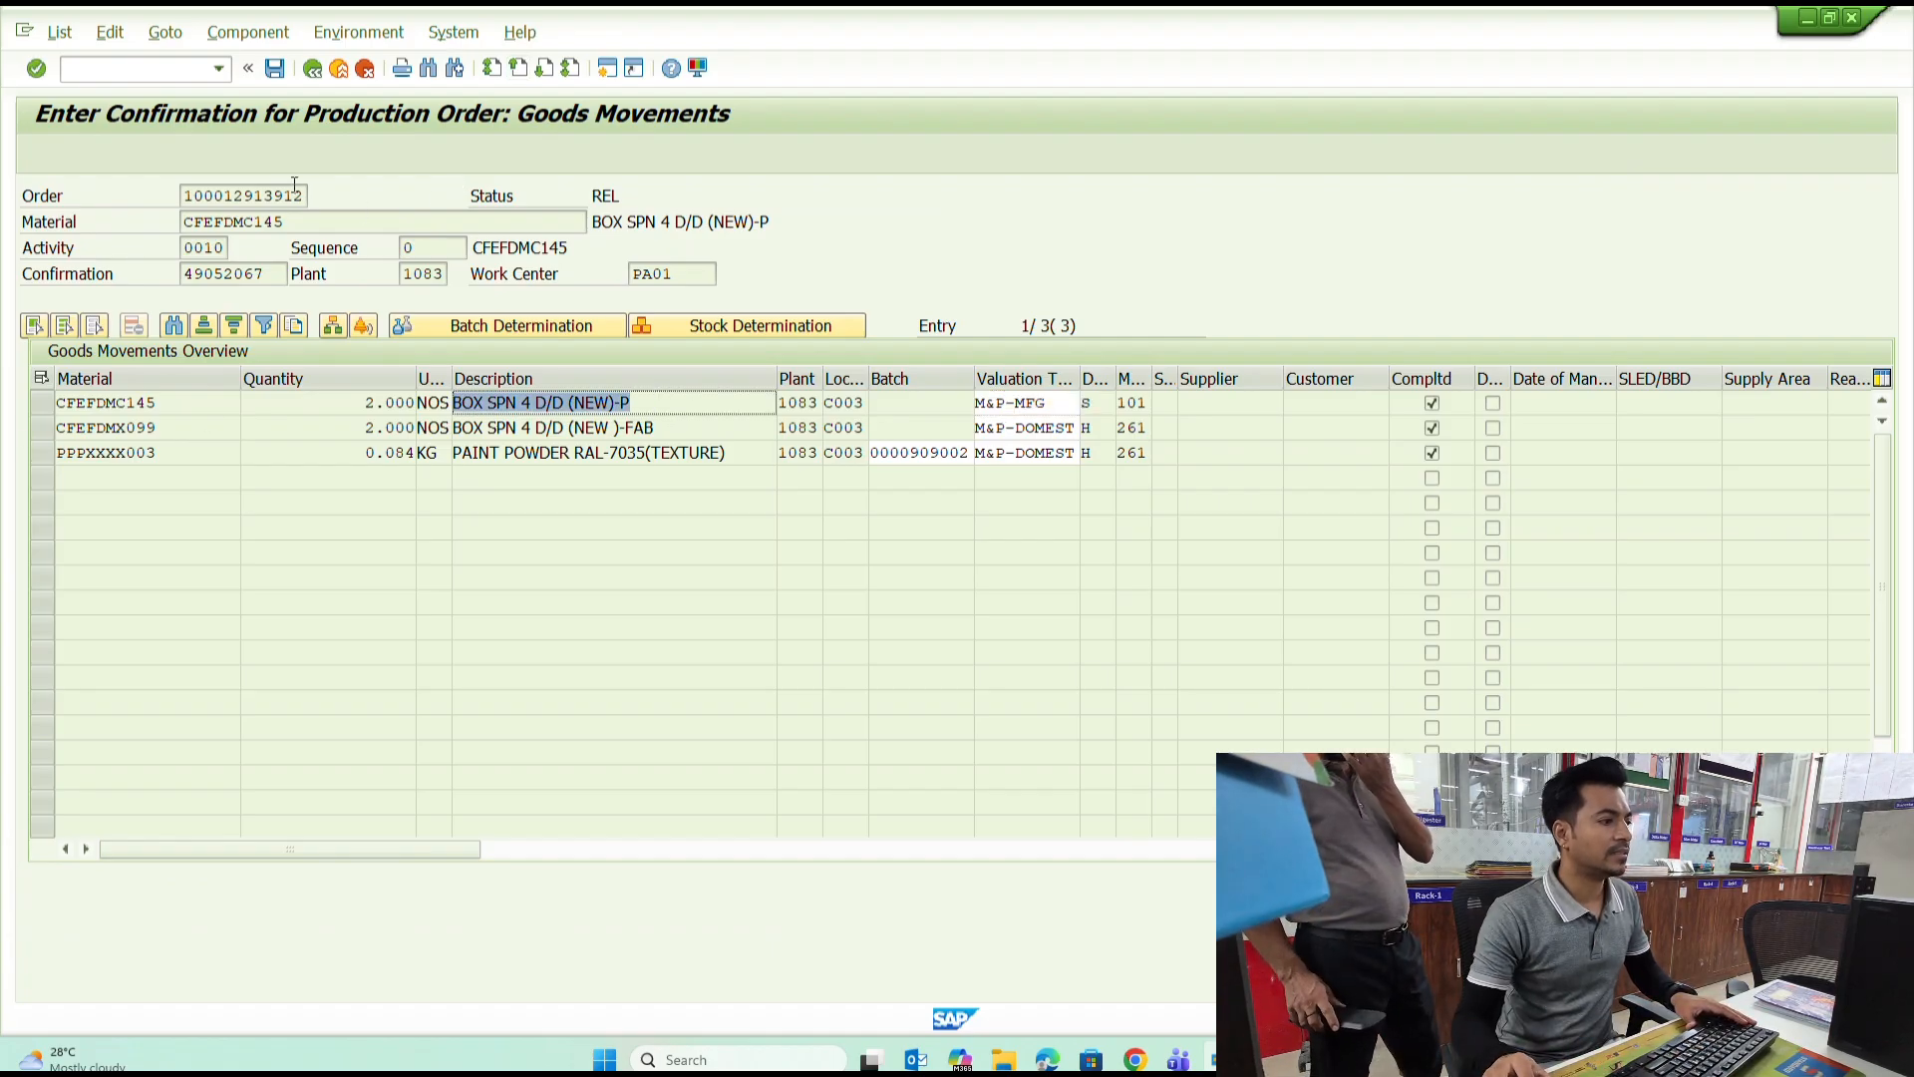
{"action": "left_click", "coordinate": [274, 69]}
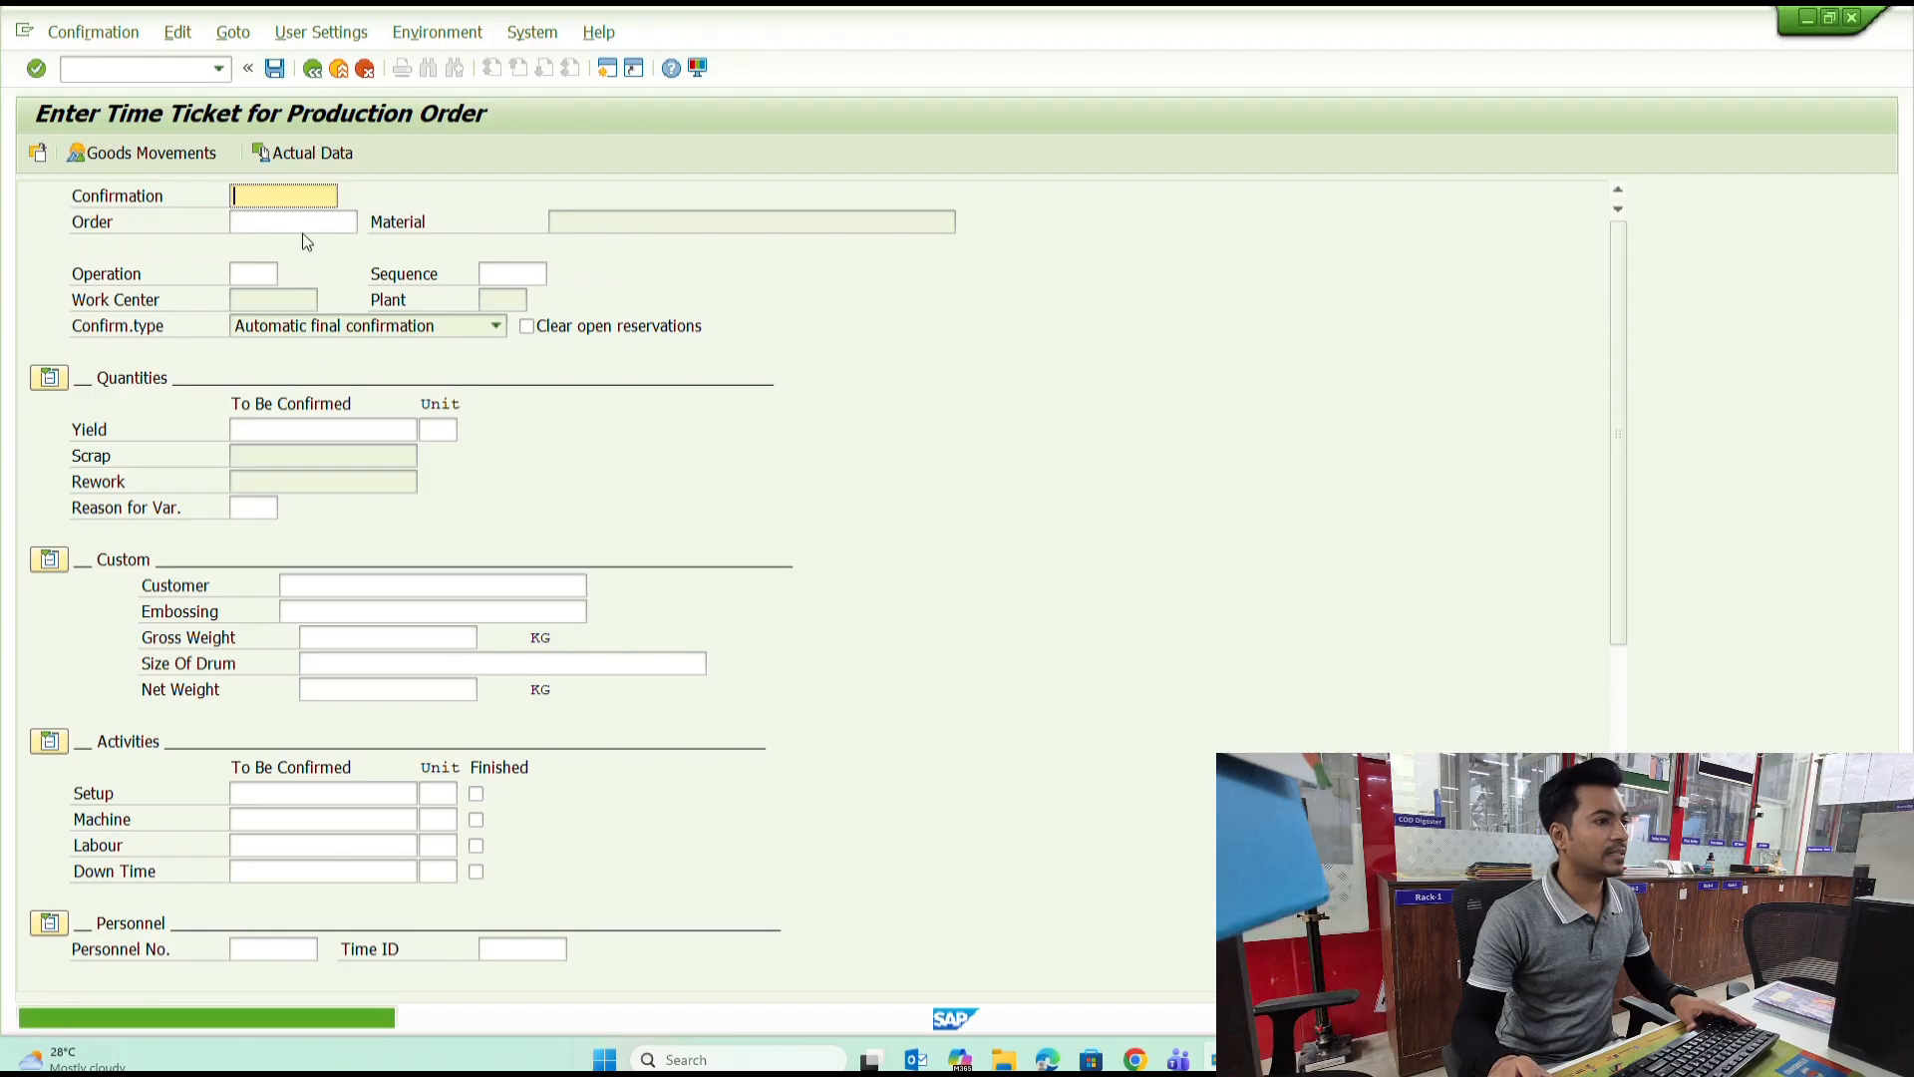
{"action": "key", "text": "F3"}
{"action": "key", "text": "F3"}
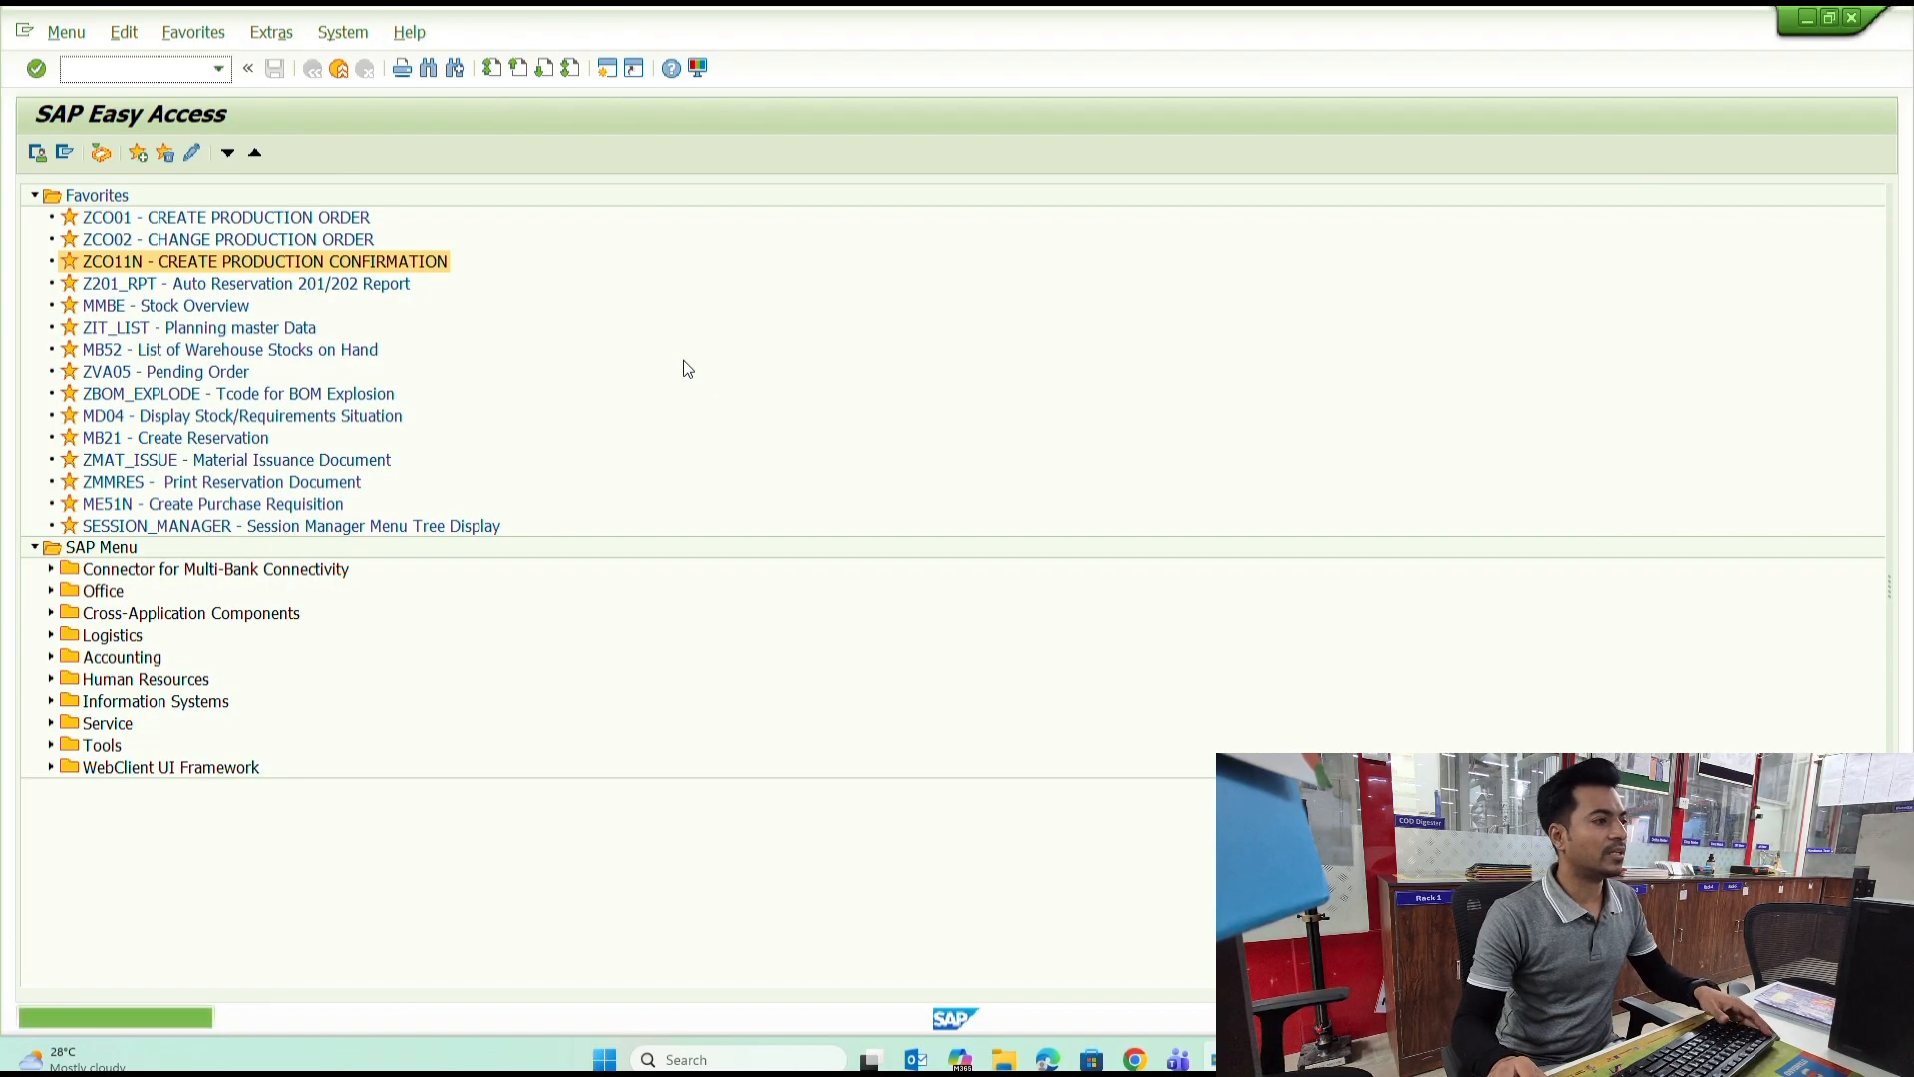
{"action": "type", "text": "mmbe"}
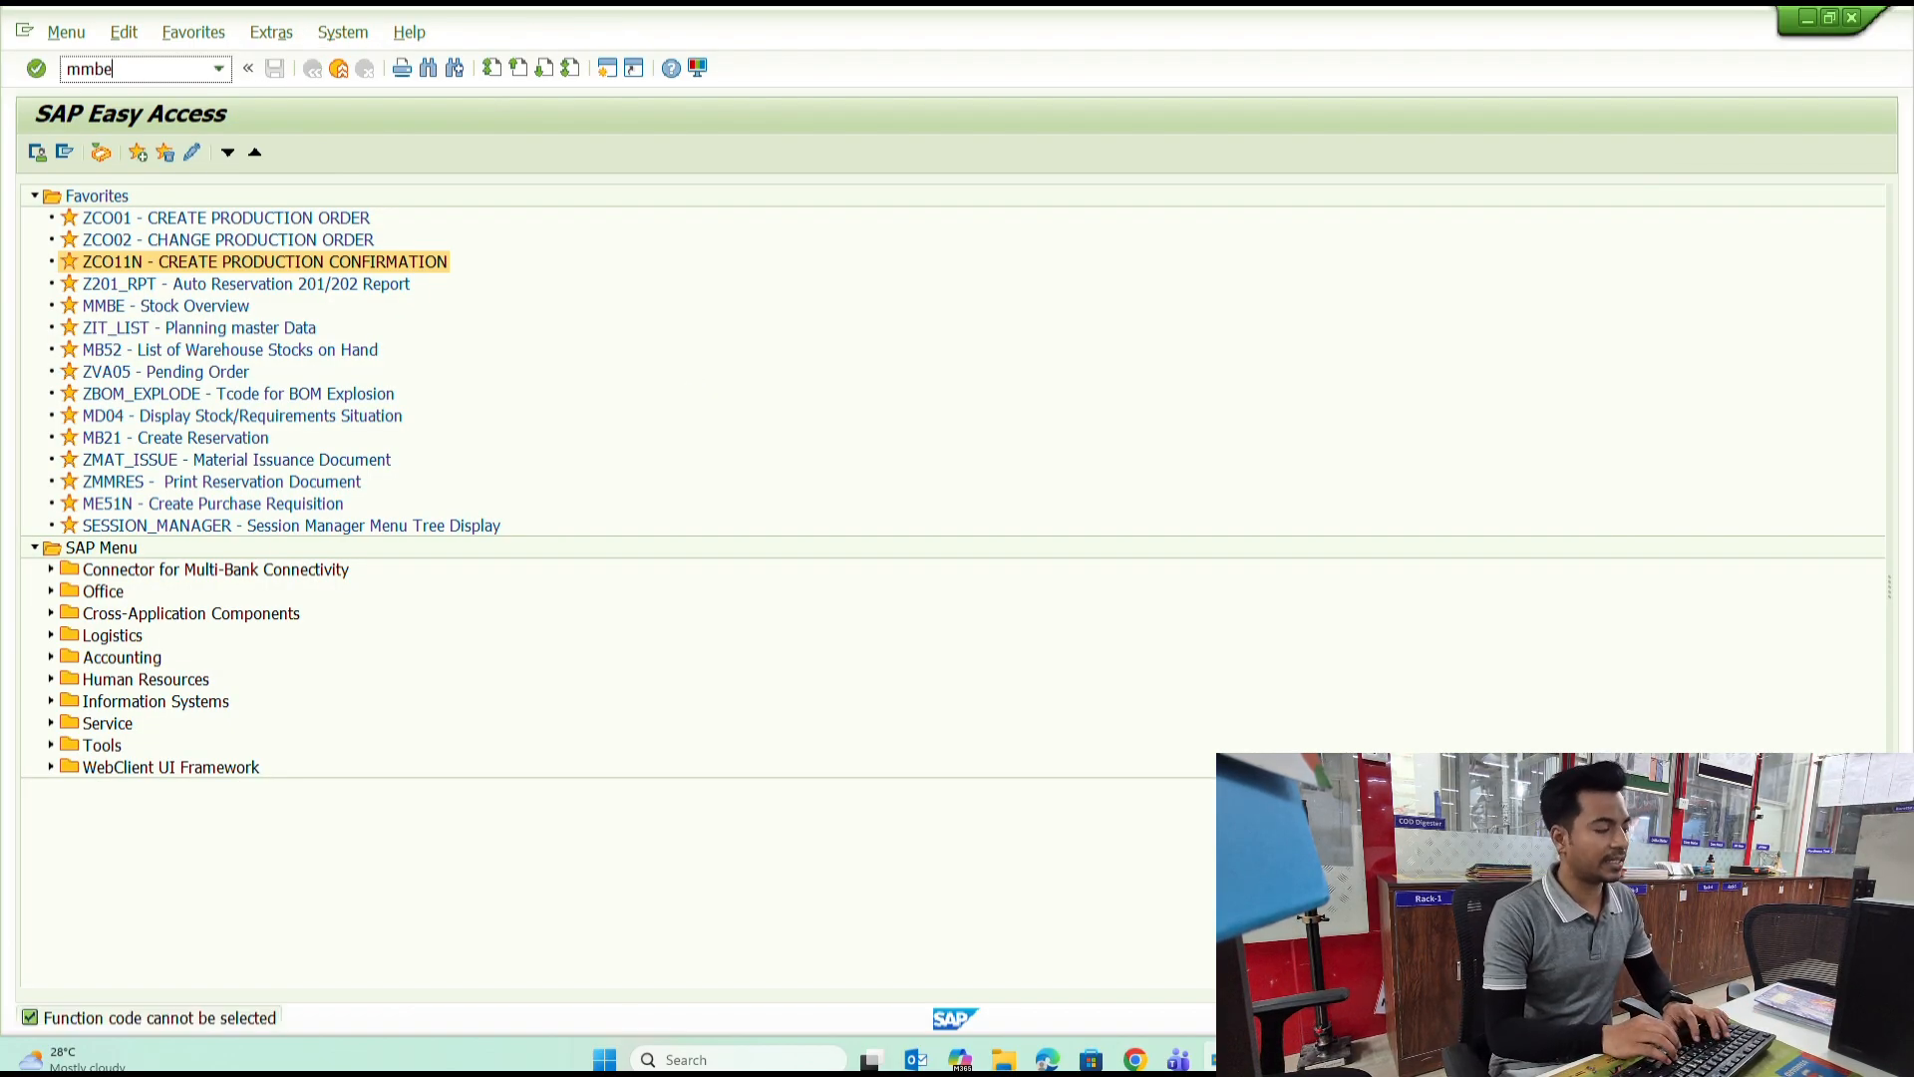
{"action": "key", "text": "Return"}
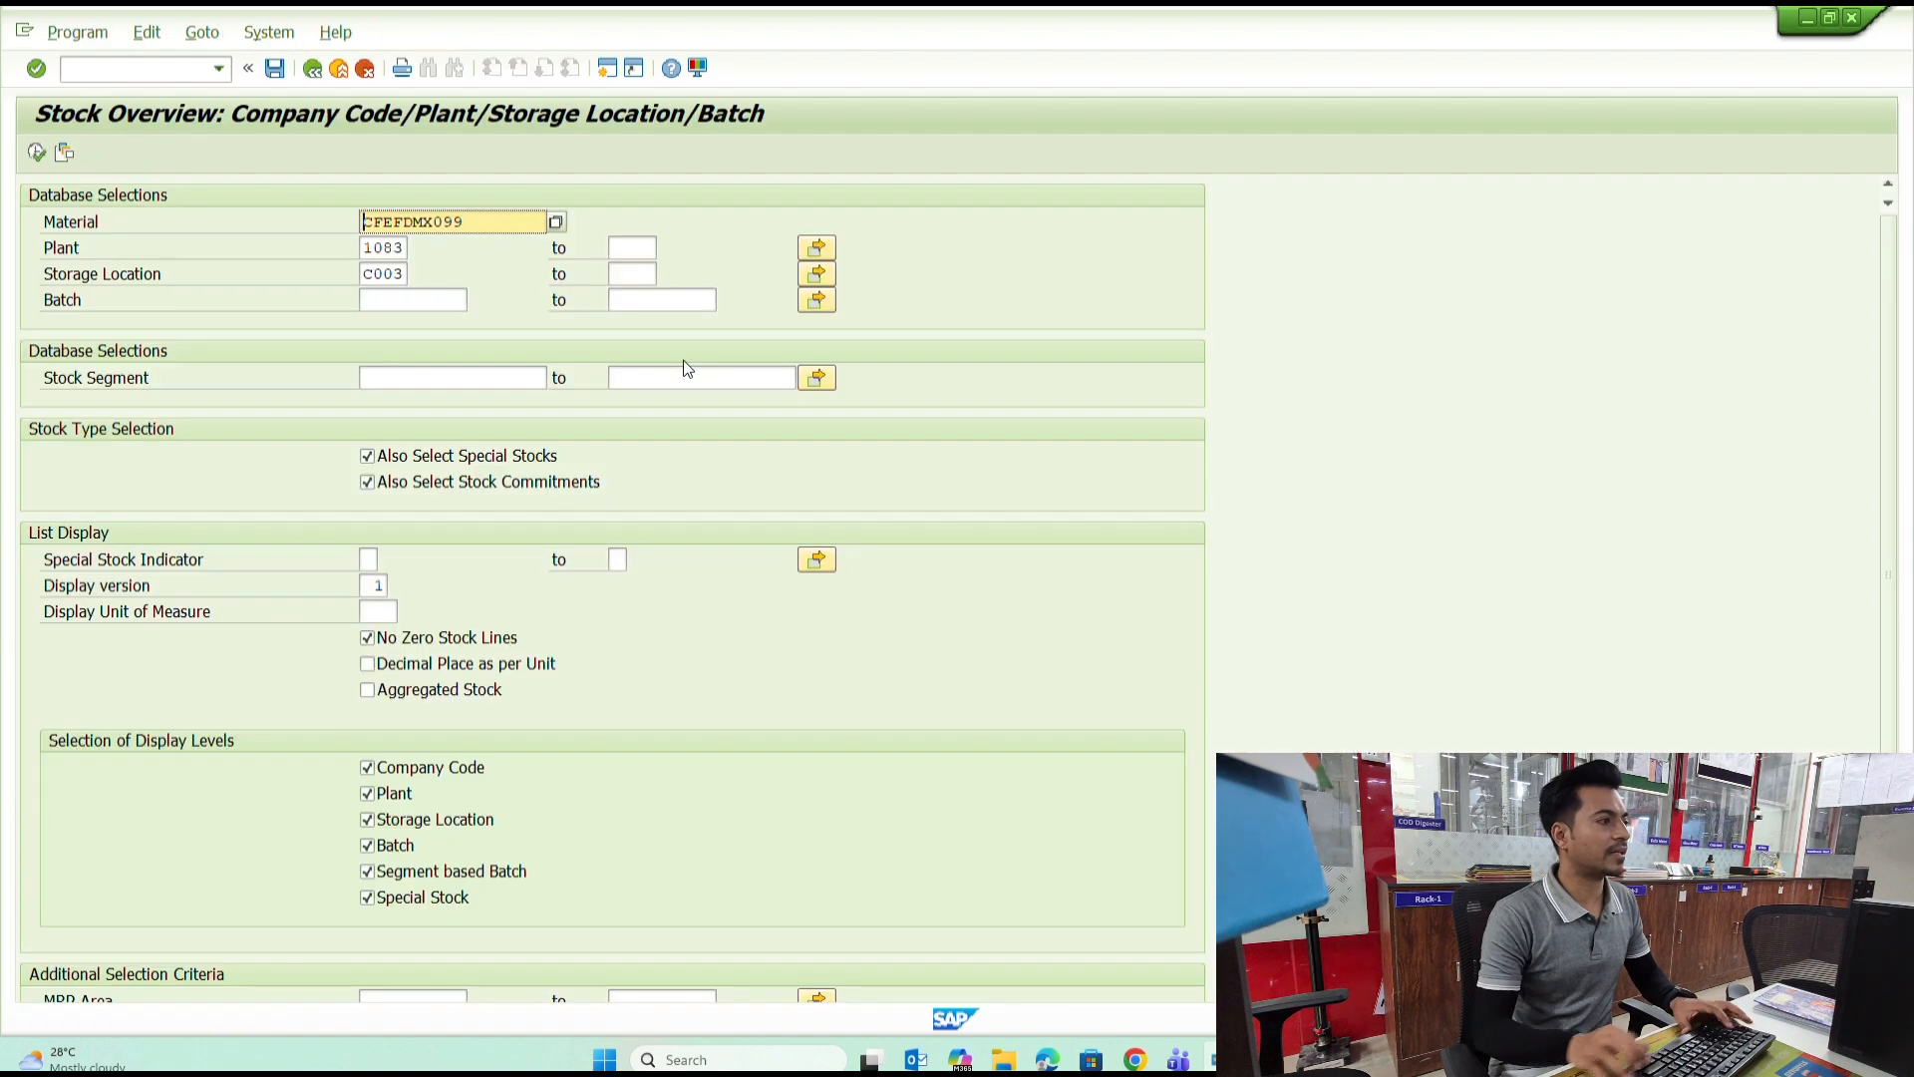
{"action": "key", "text": "ctrl+a"}
{"action": "key", "text": "BackSpace"}
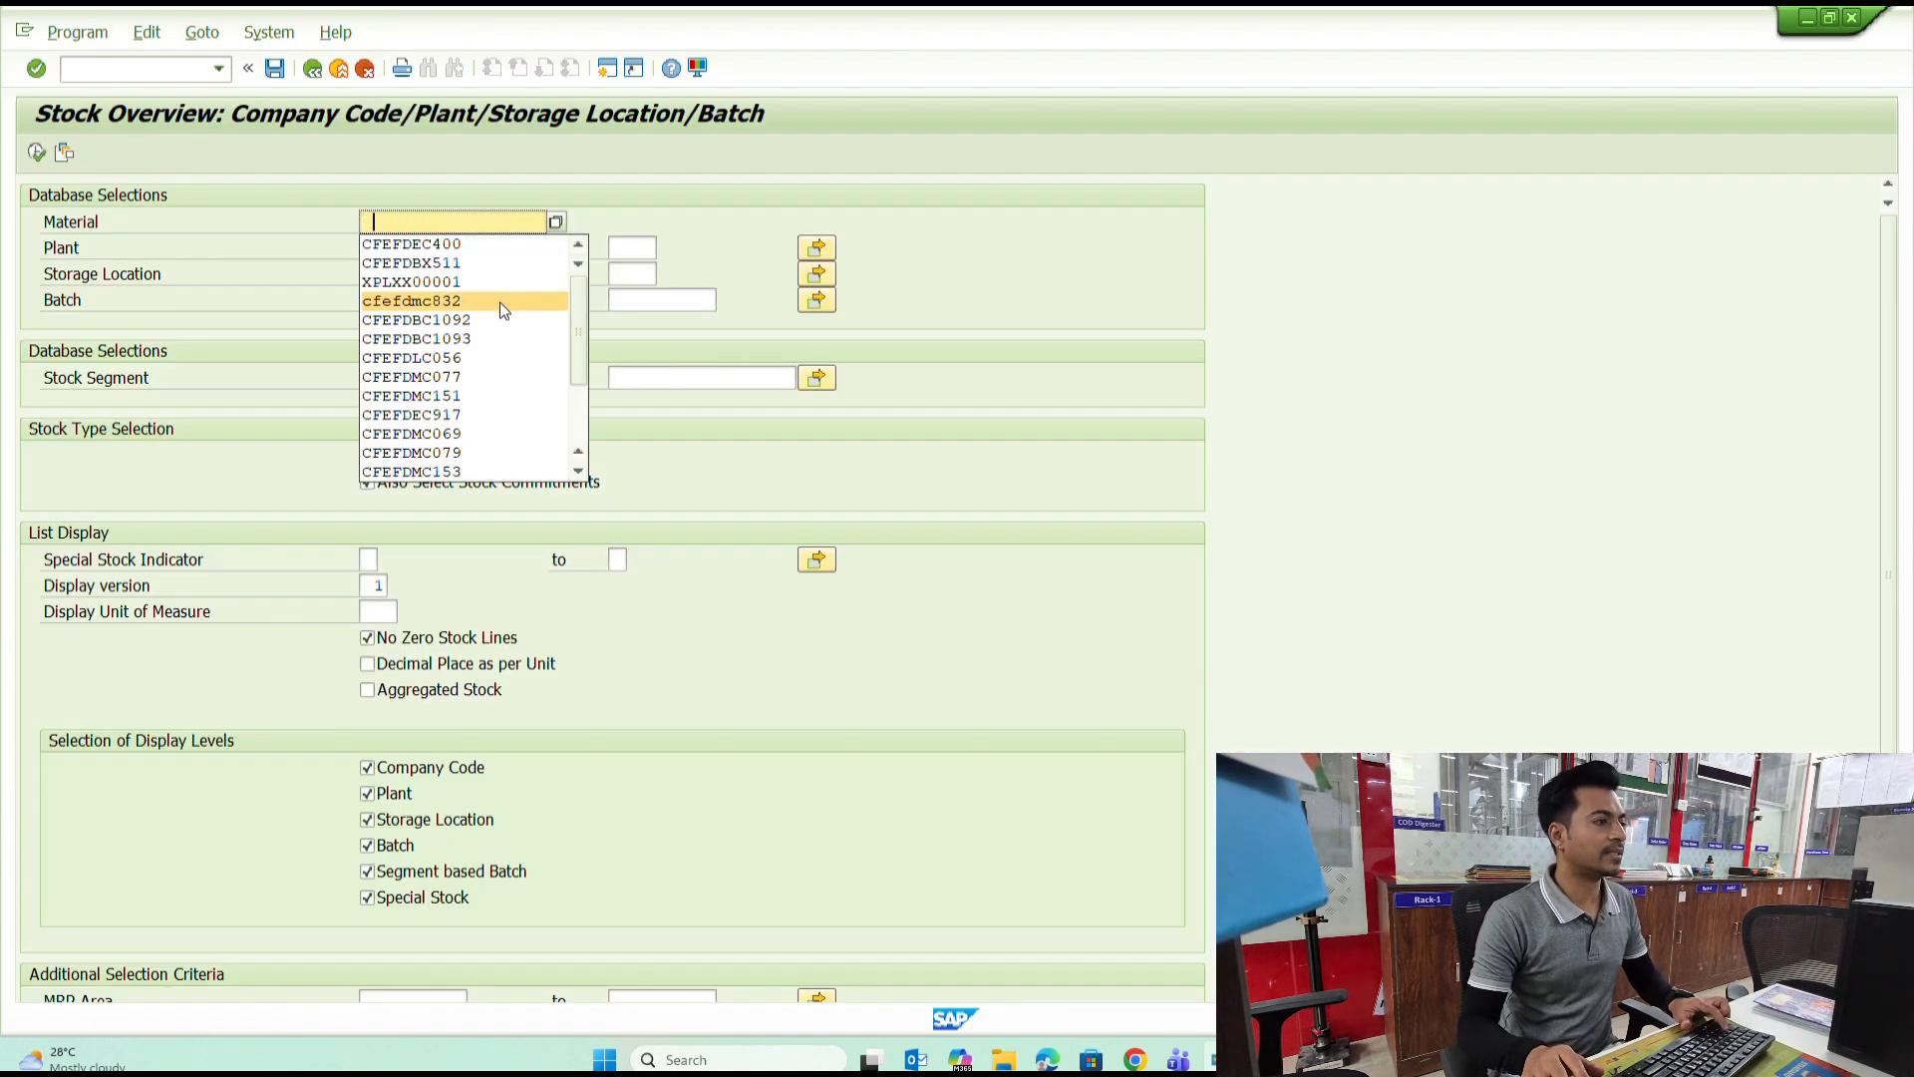
{"action": "key", "text": "alt+Tab"}
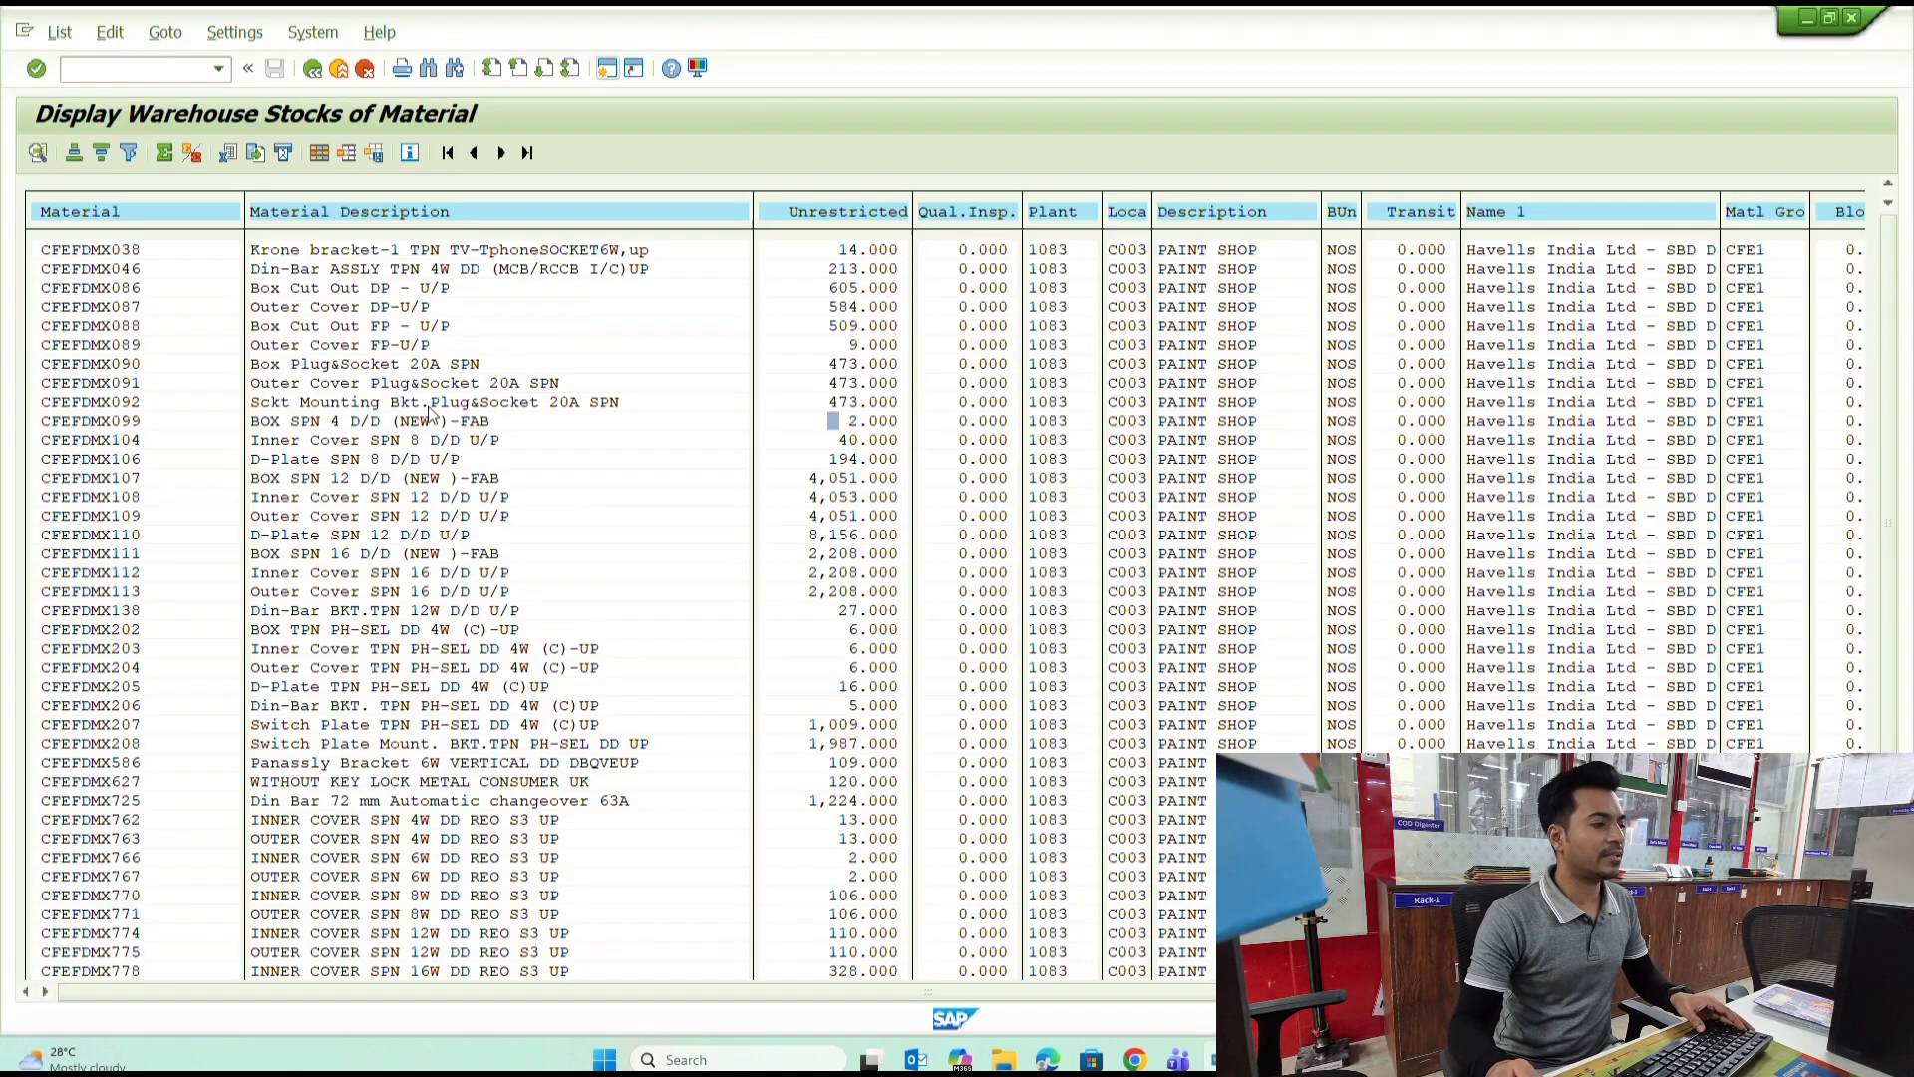
{"action": "key", "text": "alt+Tab"}
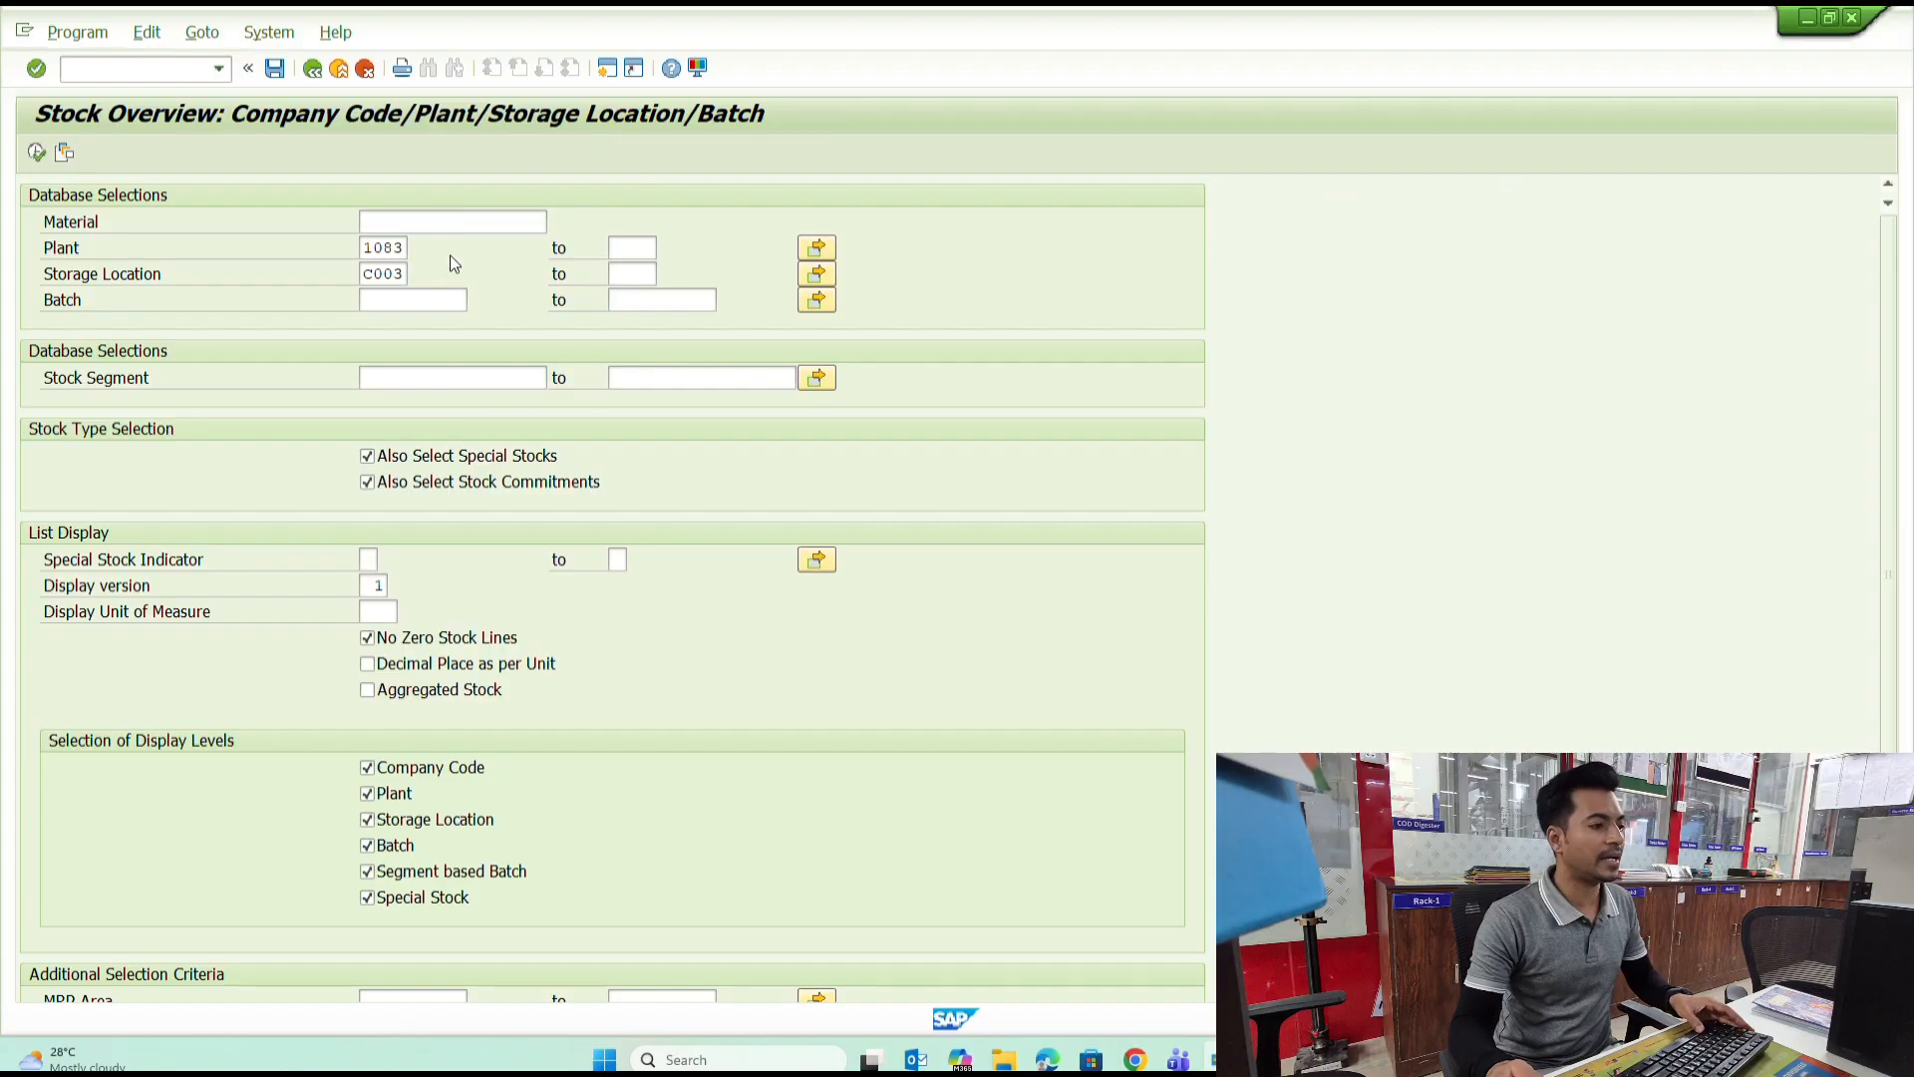
{"action": "key", "text": "F3"}
Copy the material number CFEFDMC145 from the initial screen of ZCO01 and exit the transaction.
{"action": "double_click", "coordinate": [269, 222]}
{"action": "left_click", "coordinate": [299, 245]}
{"action": "left_click", "coordinate": [315, 275]}
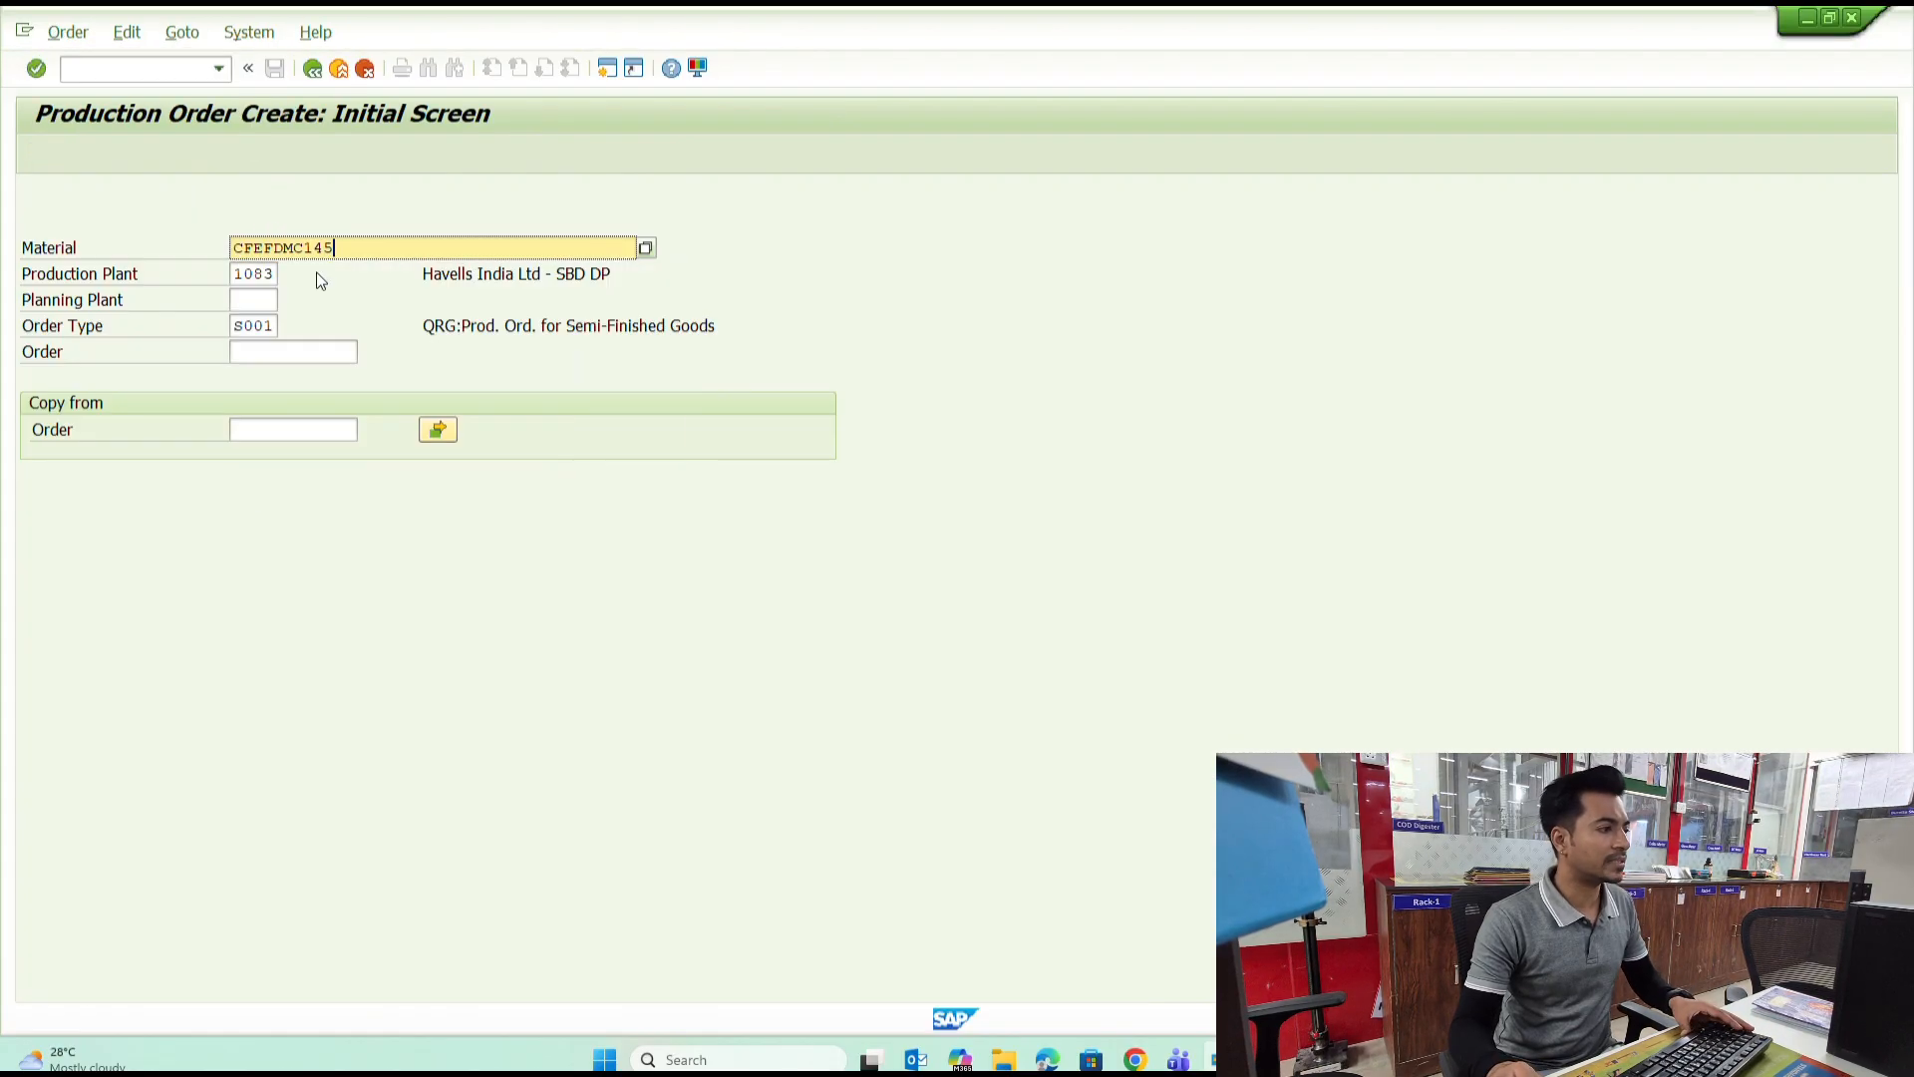
{"action": "left_click_drag", "start_coordinate": [360, 252], "coordinate": [3, 239]}
{"action": "key", "text": "ctrl+c"}
{"action": "key", "text": "F3"}
Open the stock overview transaction mmbe and replace the material with CFEFDMC145.
{"action": "left_click", "coordinate": [218, 69]}
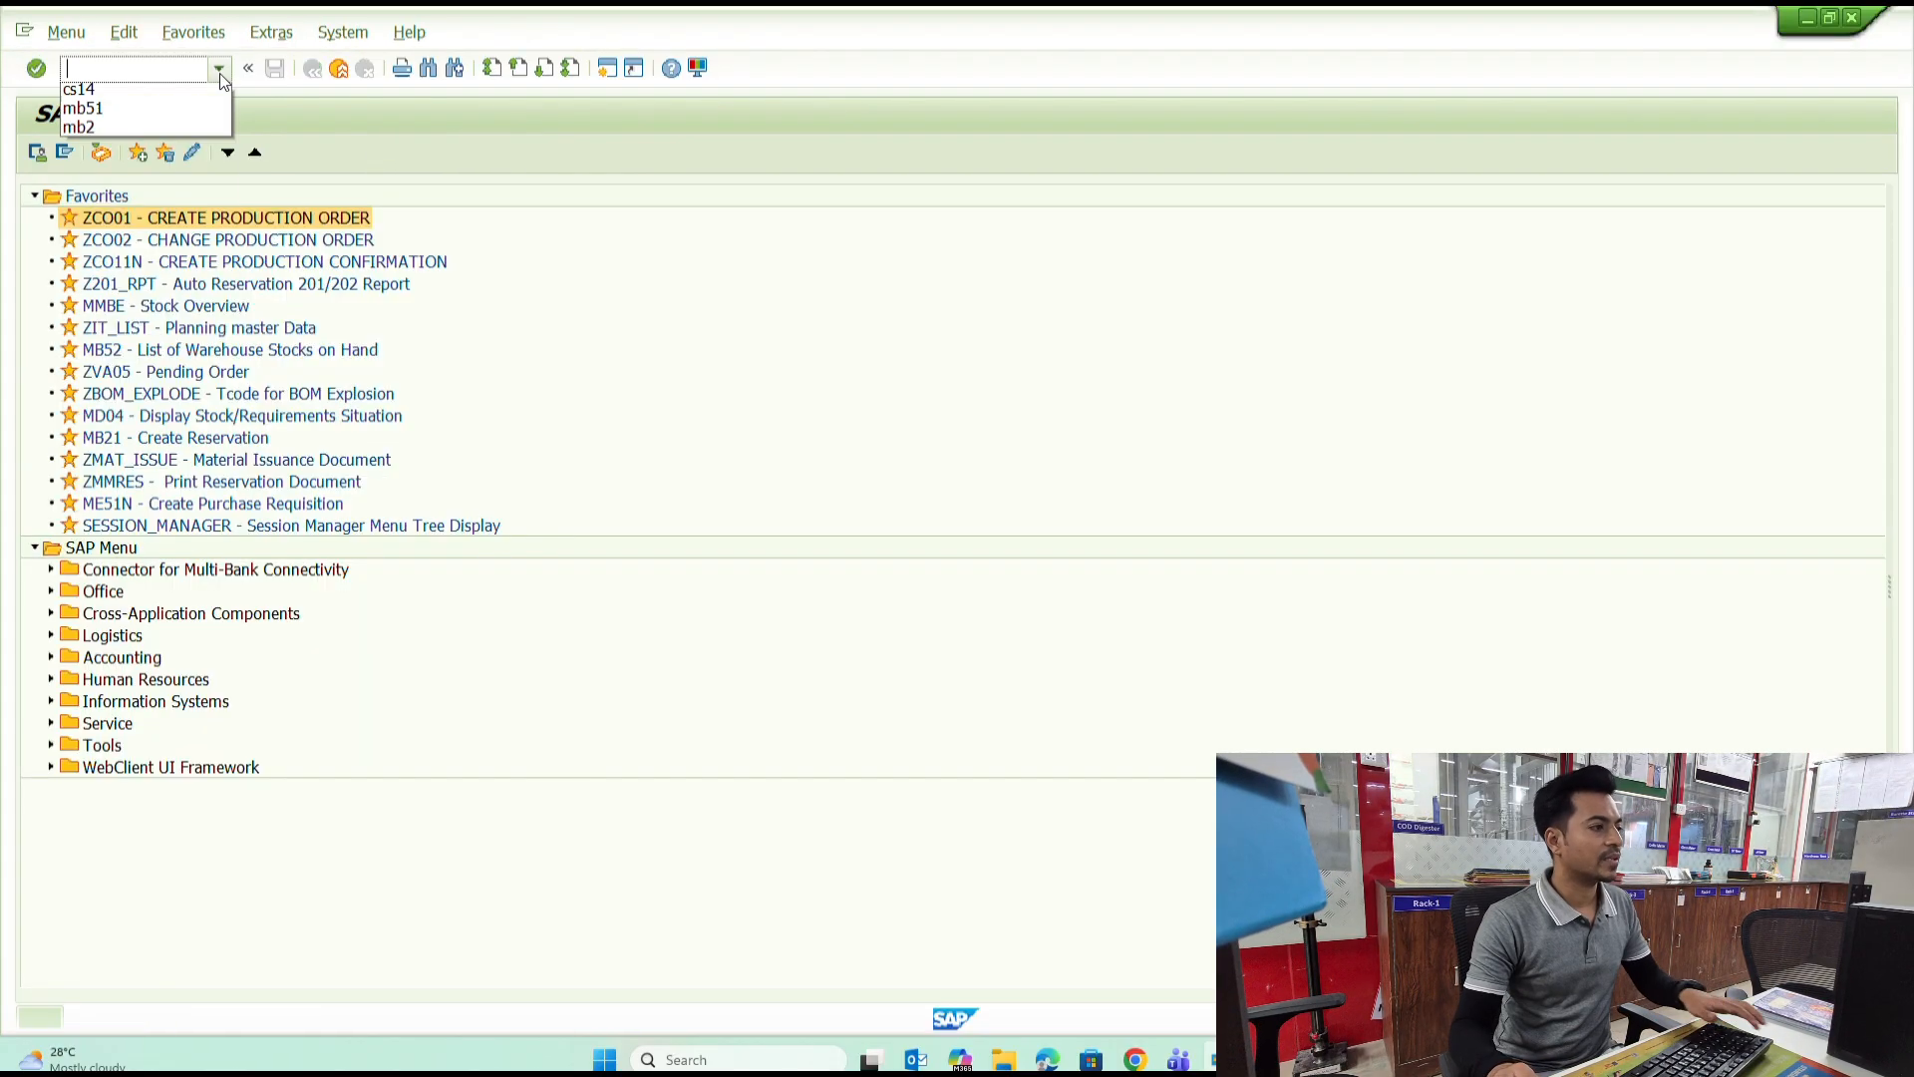
{"action": "left_click", "coordinate": [211, 92]}
{"action": "key", "text": "Return"}
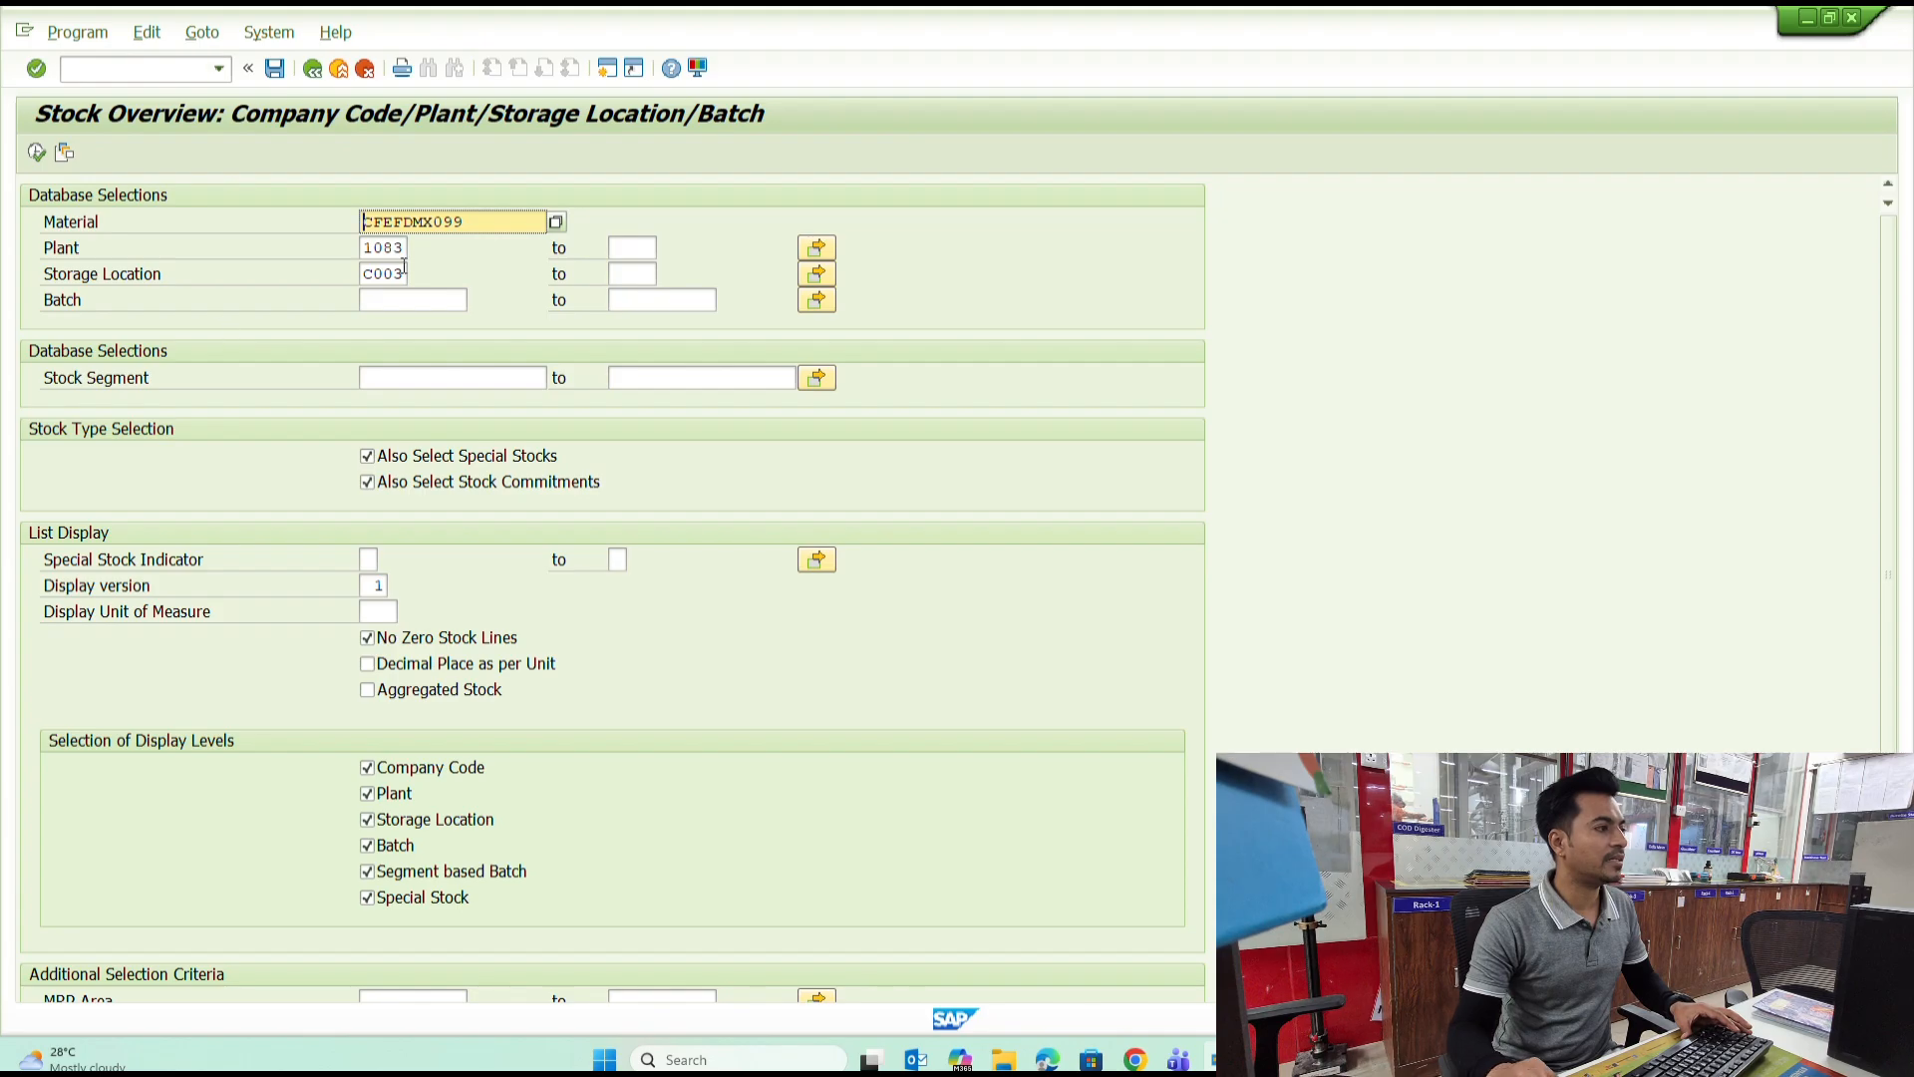
{"action": "key", "text": "ctrl+v"}
{"action": "left_click_drag", "start_coordinate": [495, 227], "coordinate": [983, 225]}
{"action": "key", "text": "Up"}
{"action": "key", "text": "Up"}
{"action": "key", "text": "Down"}
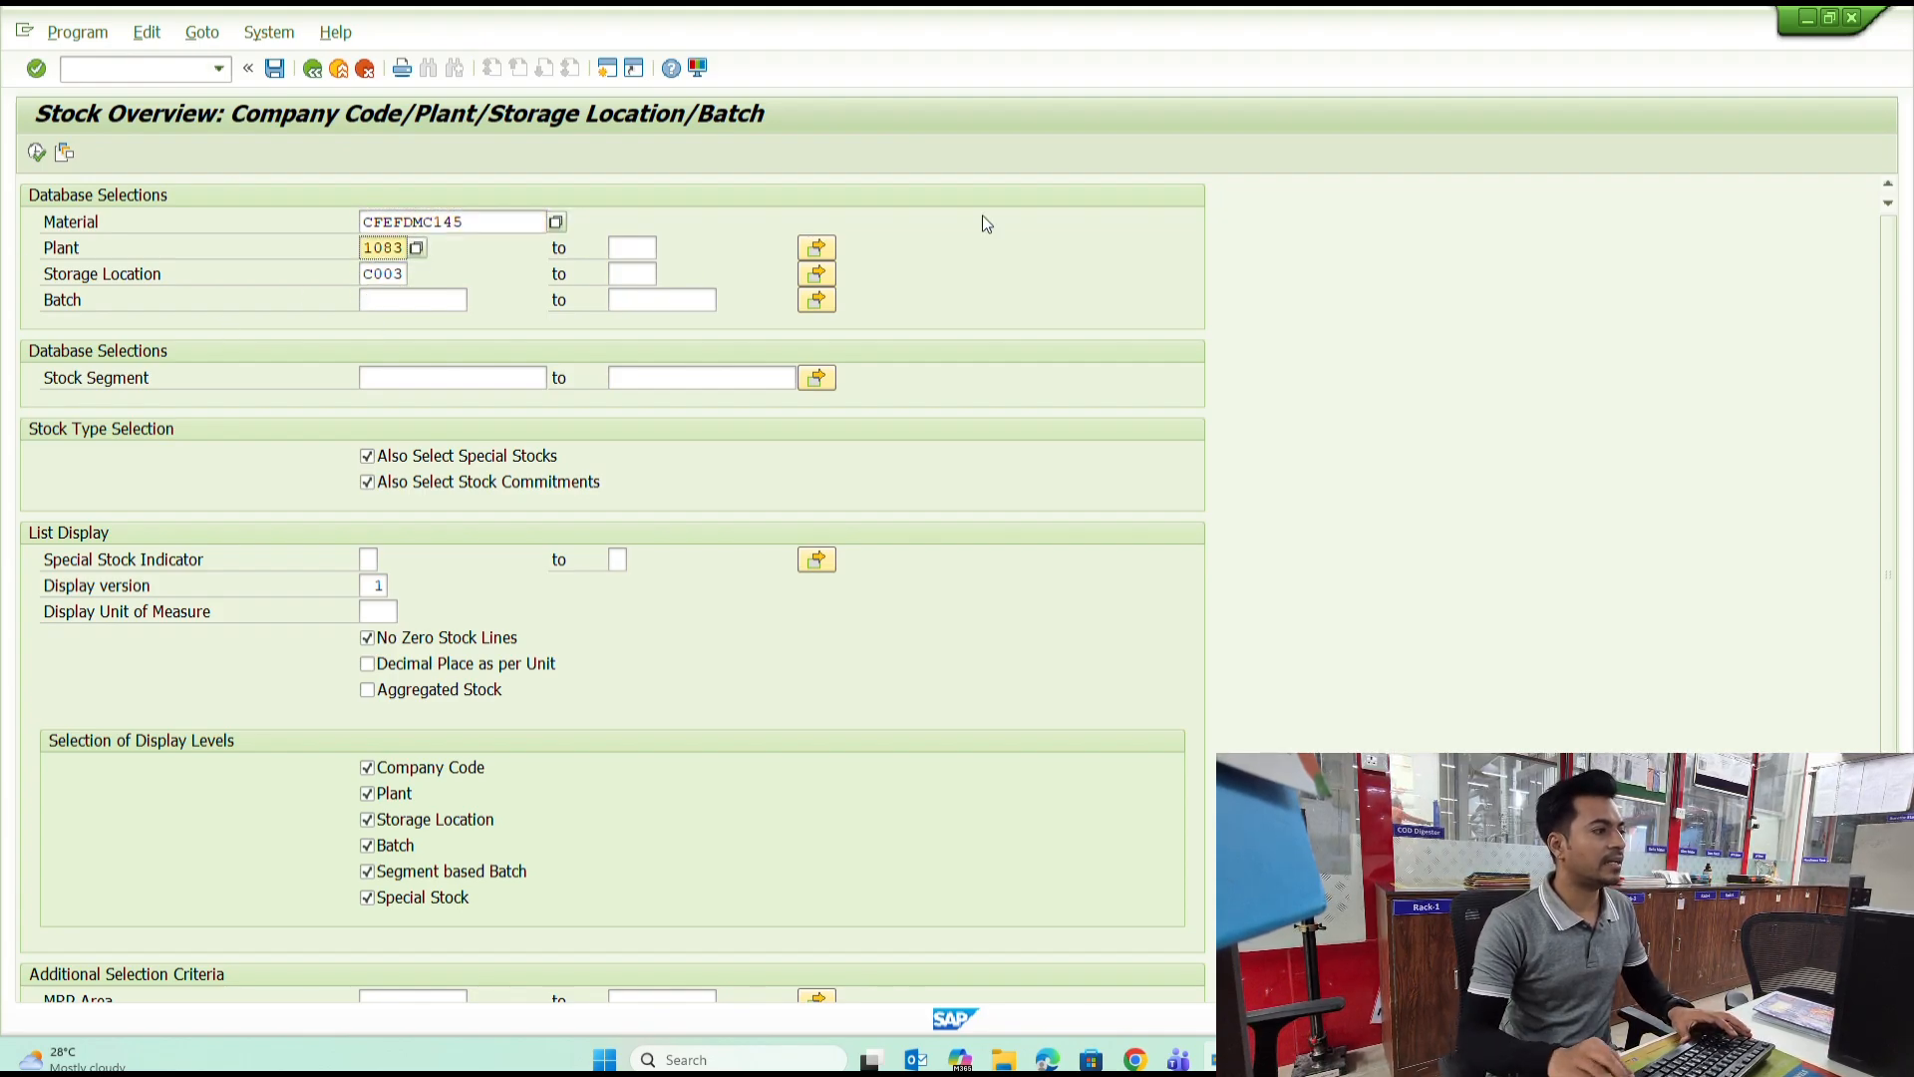
Clear the storage location and run the stock overview for plant 1083.
{"action": "key", "text": "Down"}
{"action": "key", "text": "shift+End"}
{"action": "key", "text": "Delete"}
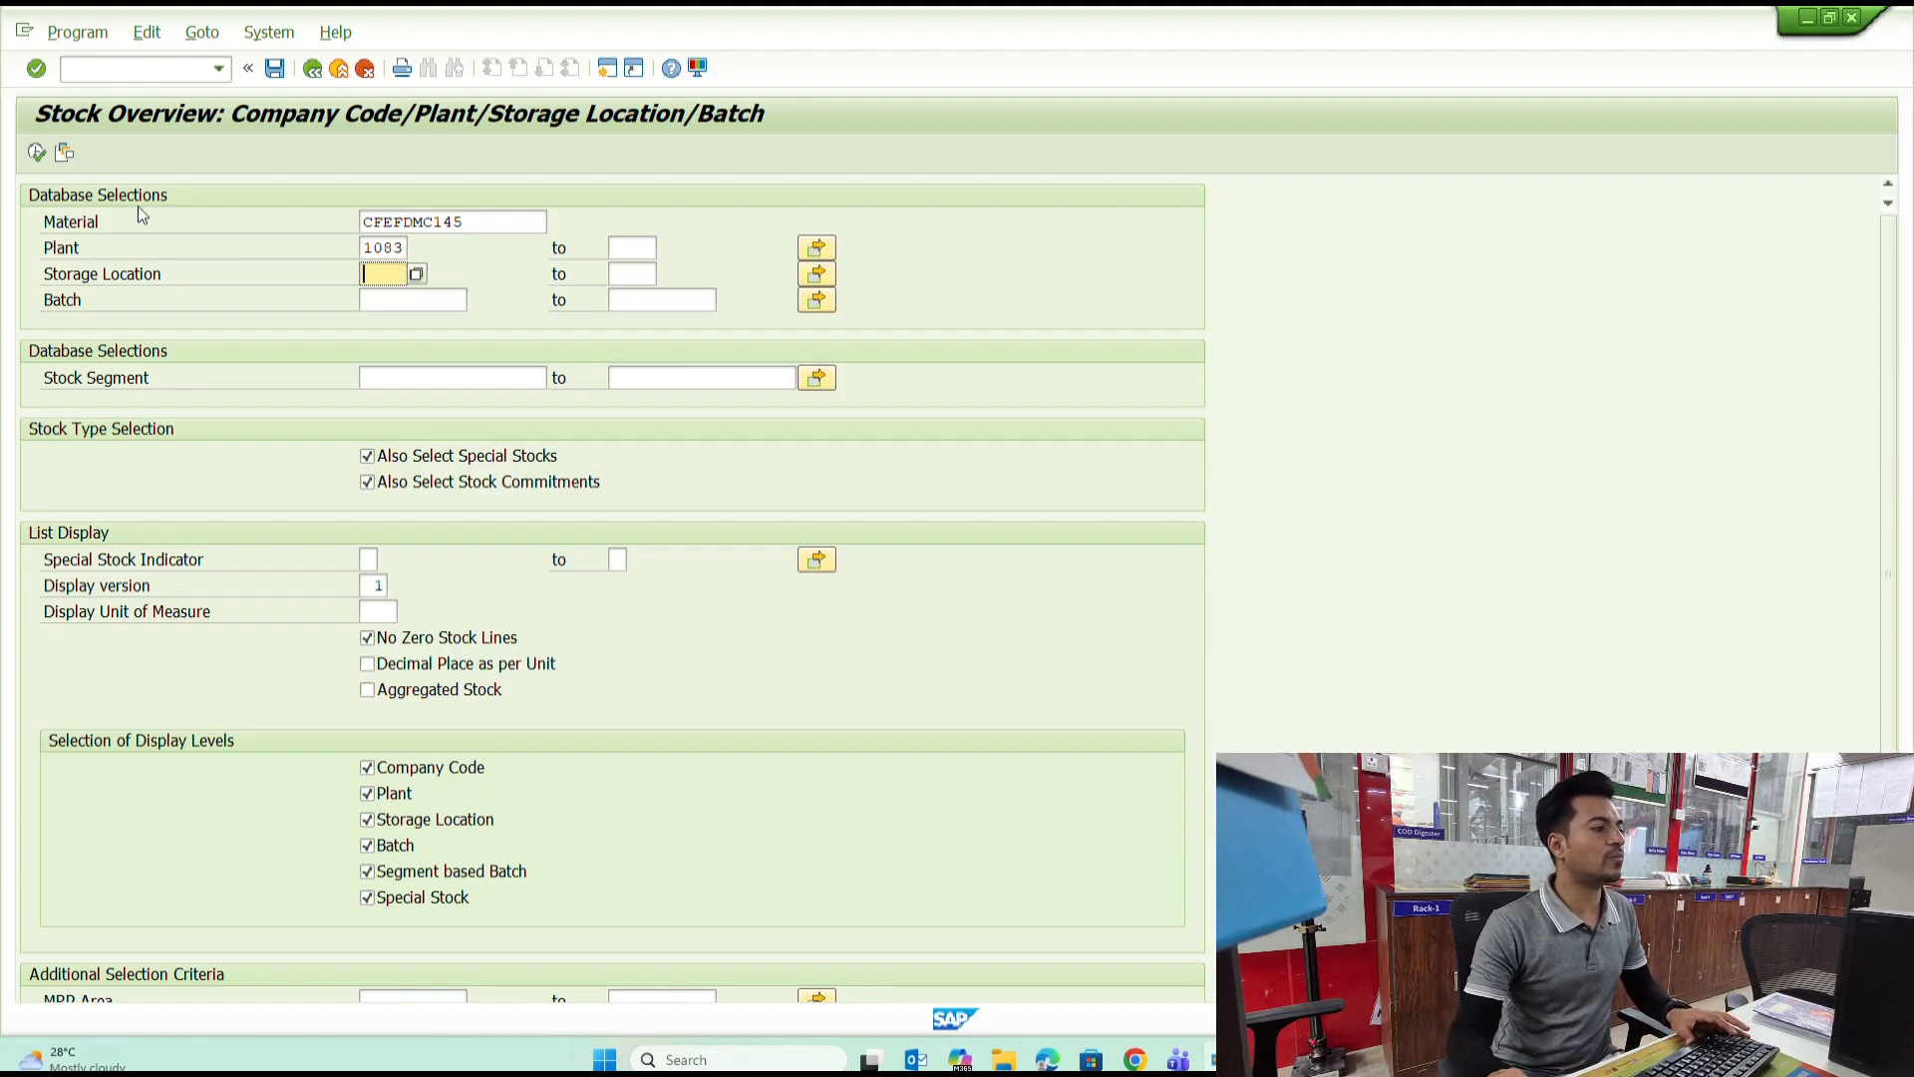
{"action": "left_click", "coordinate": [36, 151]}
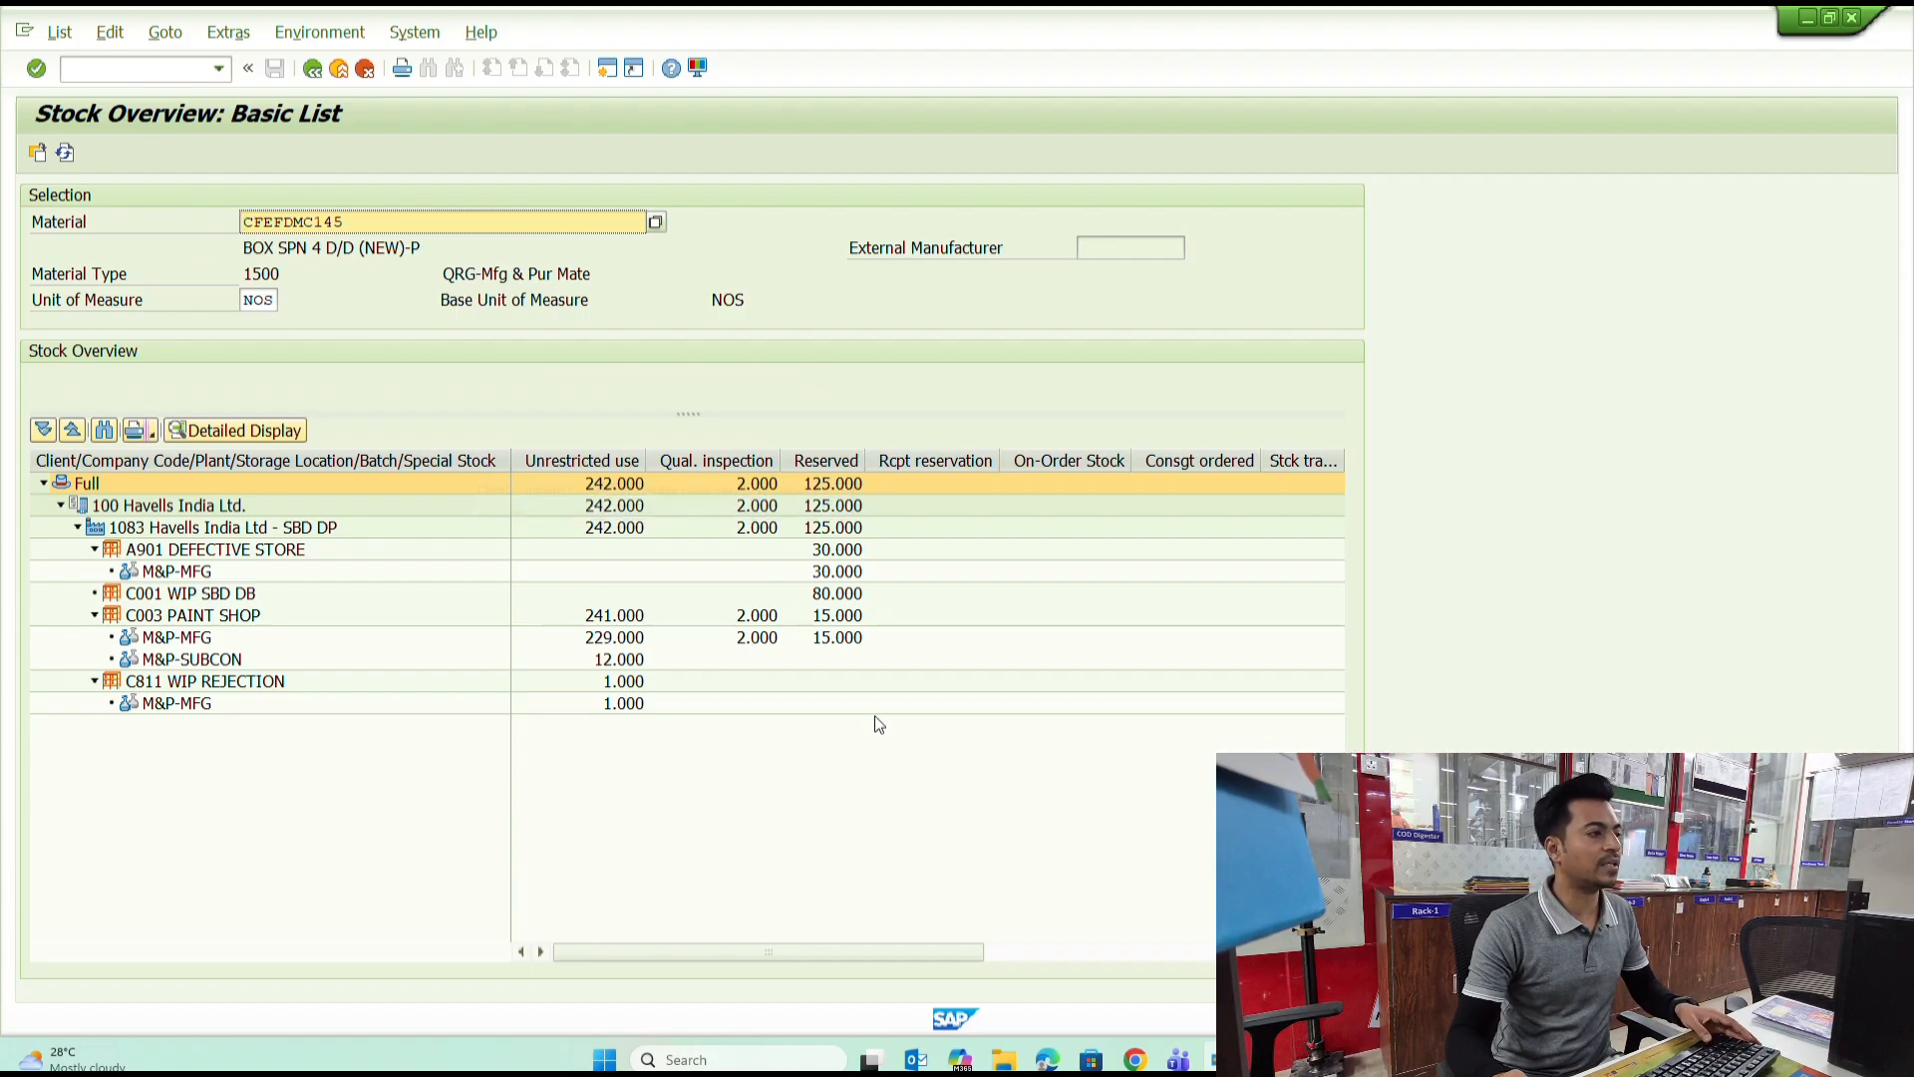
Check the M&P-MFG quality inspection stock in C003 PAINT SHOP and exit to SAP Easy Access.
{"action": "left_click", "coordinate": [757, 638]}
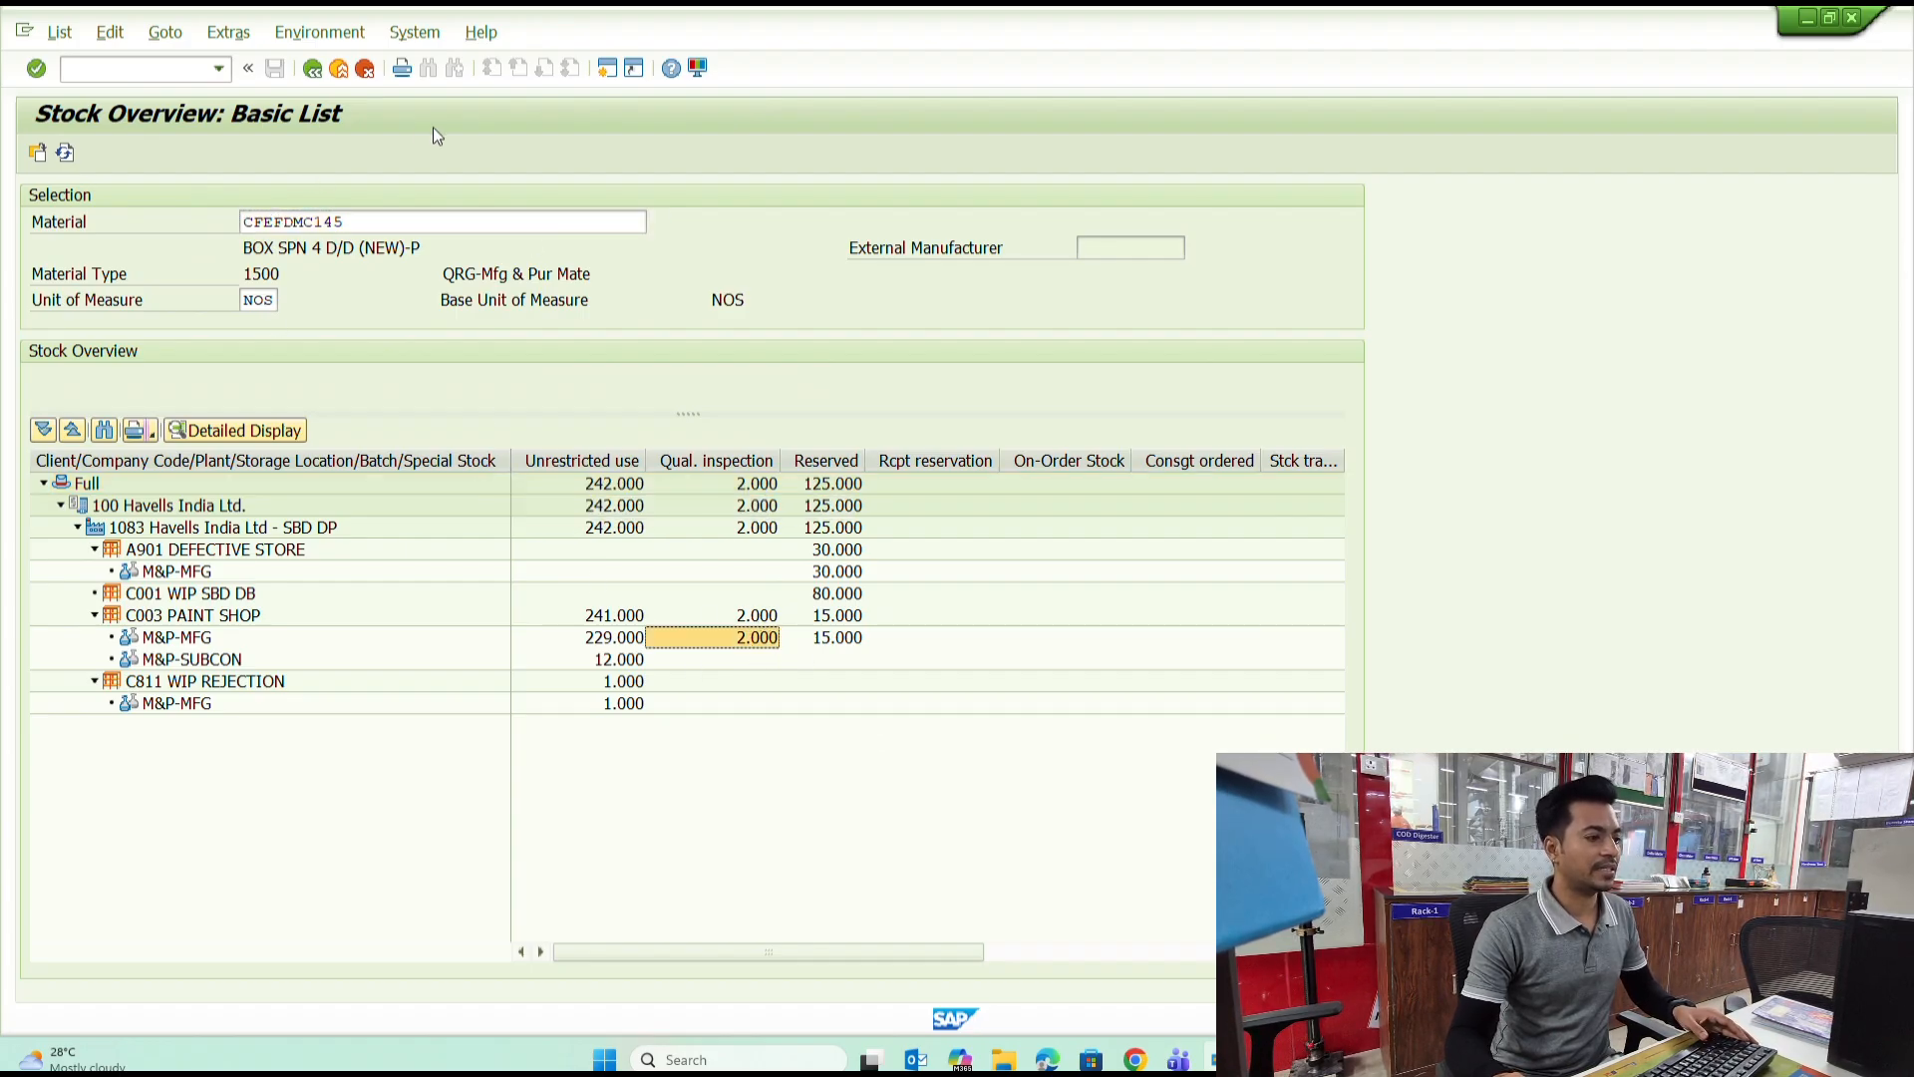
{"action": "left_click", "coordinate": [312, 68]}
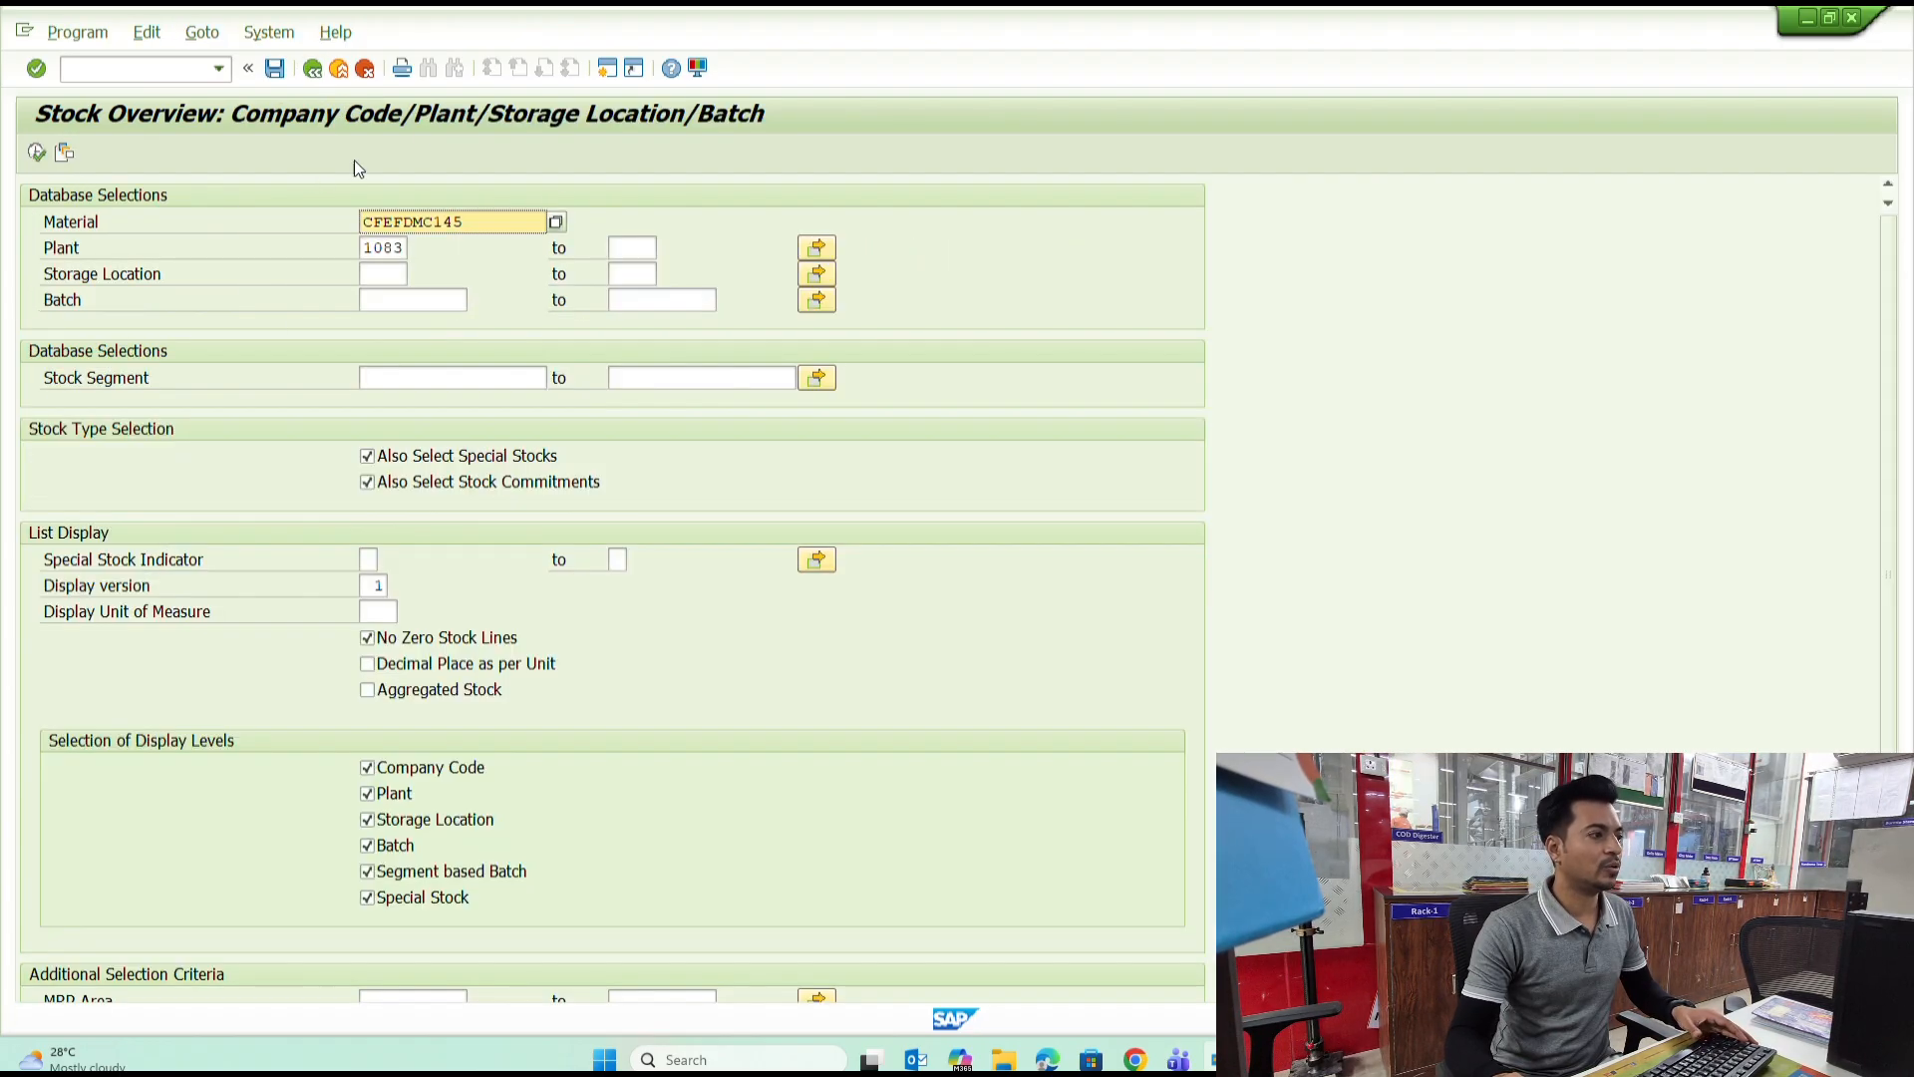
{"action": "left_click", "coordinate": [313, 68]}
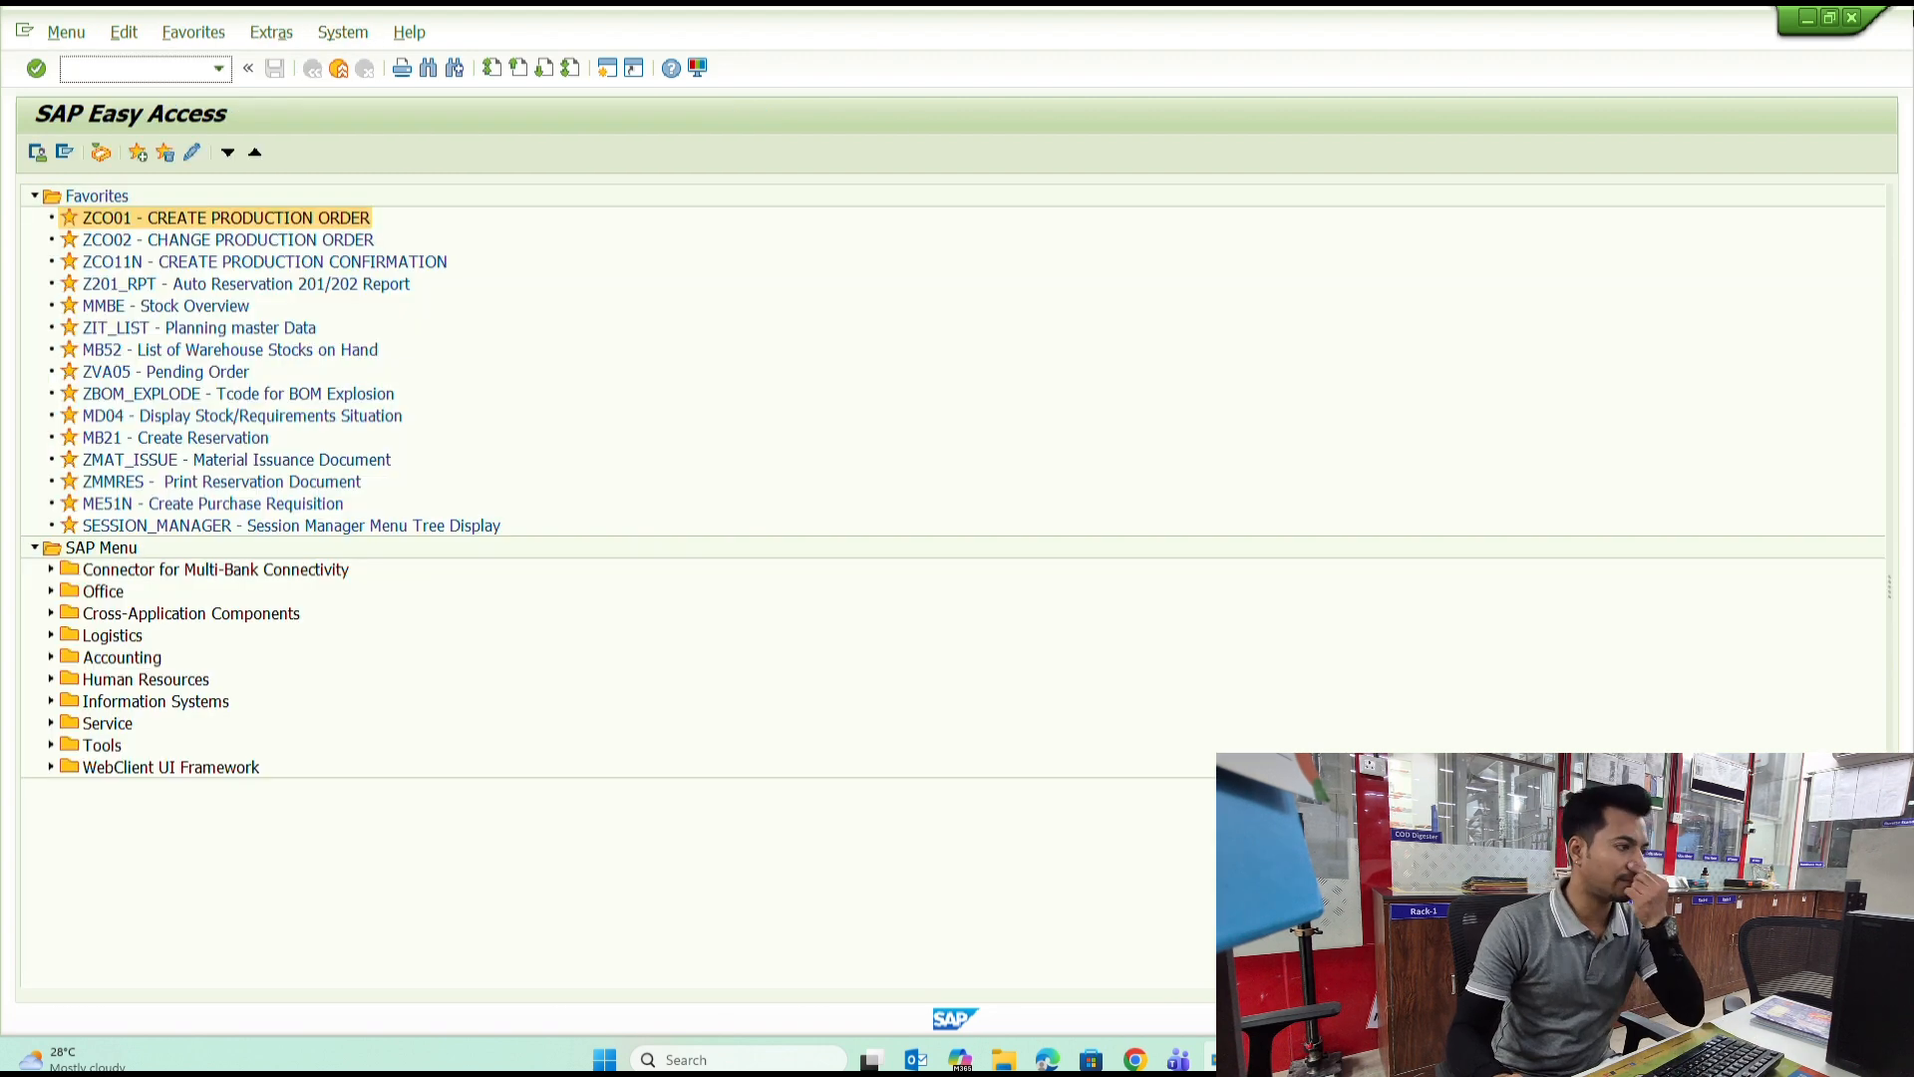